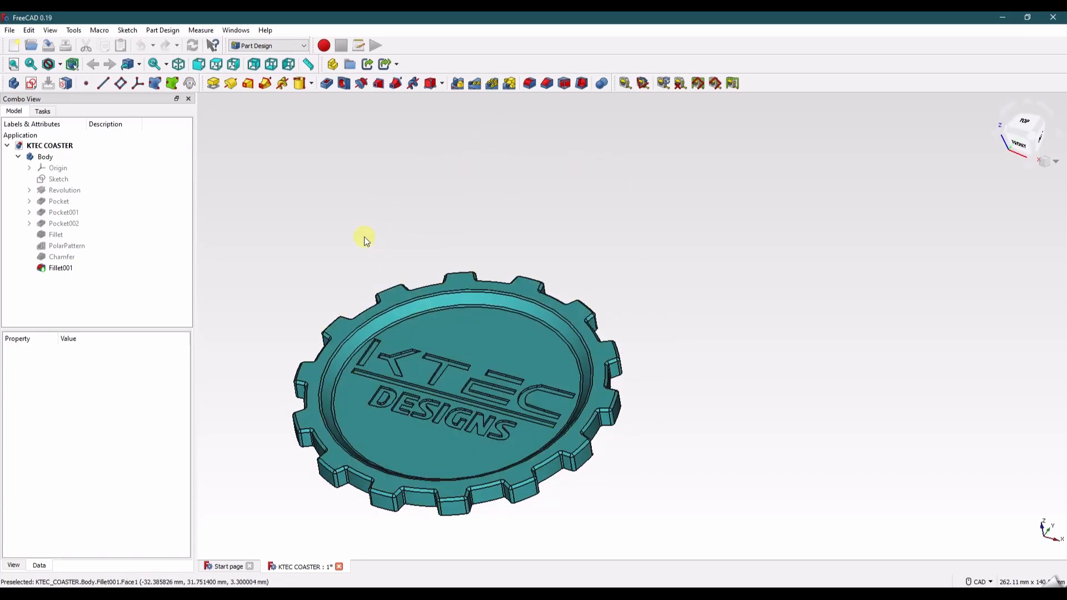
{"action": "middle_click_drag", "start_coordinate": [422, 311], "coordinate": [452, 389]}
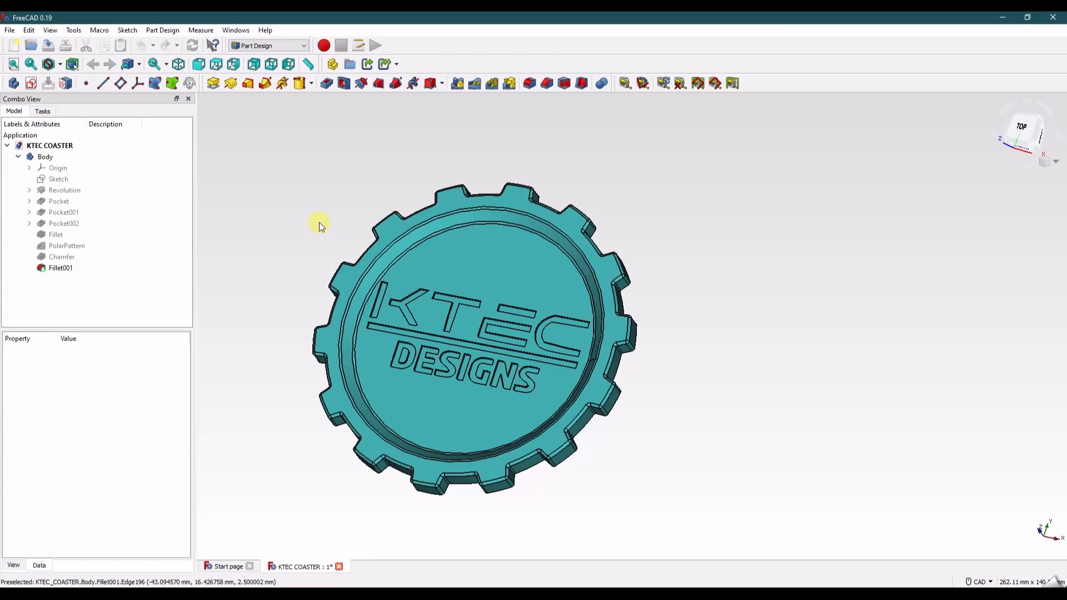
{"action": "mouse_move", "coordinate": [341, 242]}
{"action": "middle_mouse_down"}
{"action": "mouse_move", "coordinate": [357, 231]}
{"action": "mouse_move", "coordinate": [341, 249]}
{"action": "middle_mouse_up"}
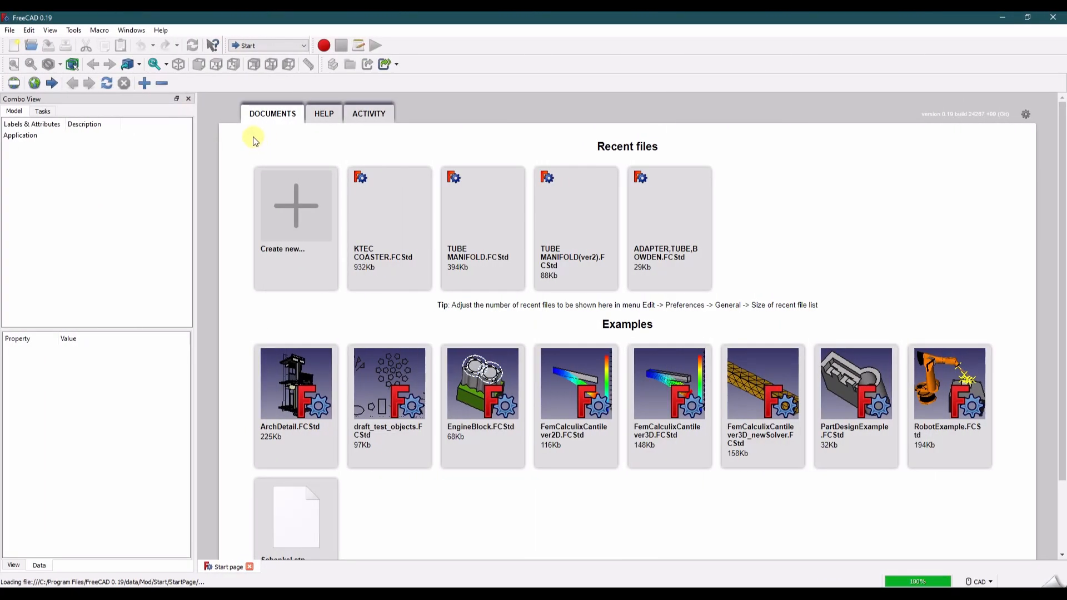
Step: Create a new document and add a body to it in the Part Design workbench
{"action": "left_click", "coordinate": [296, 211]}
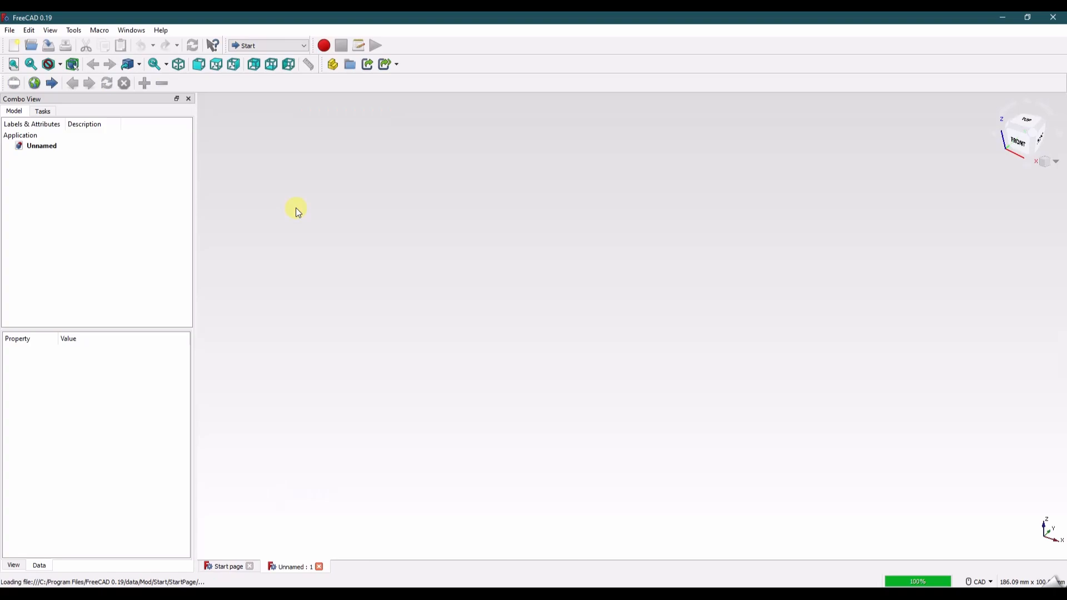
{"action": "left_click", "coordinate": [270, 48]}
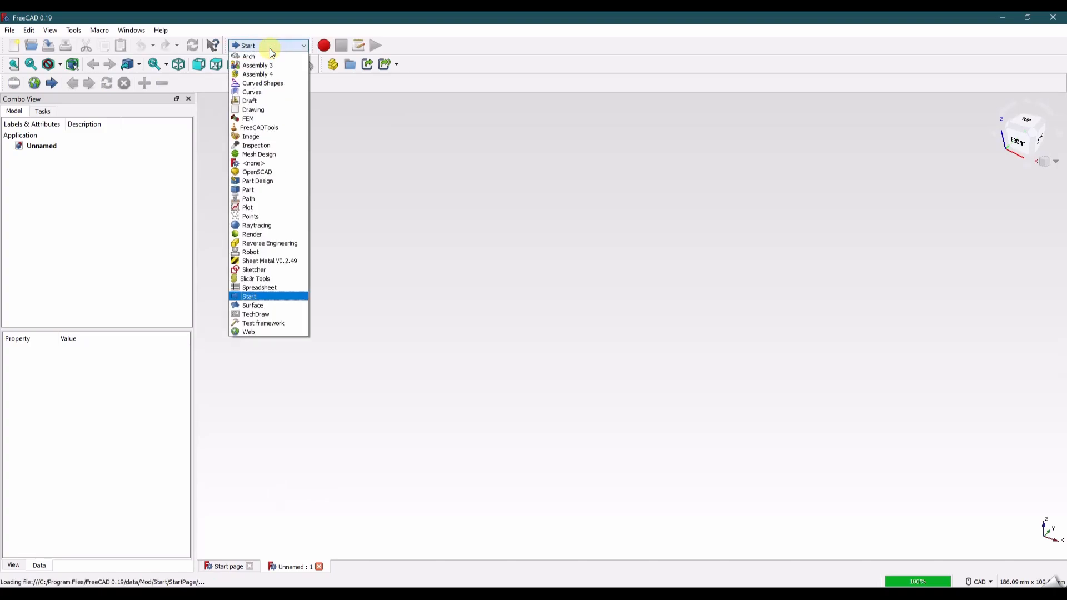
{"action": "left_click", "coordinate": [269, 180]}
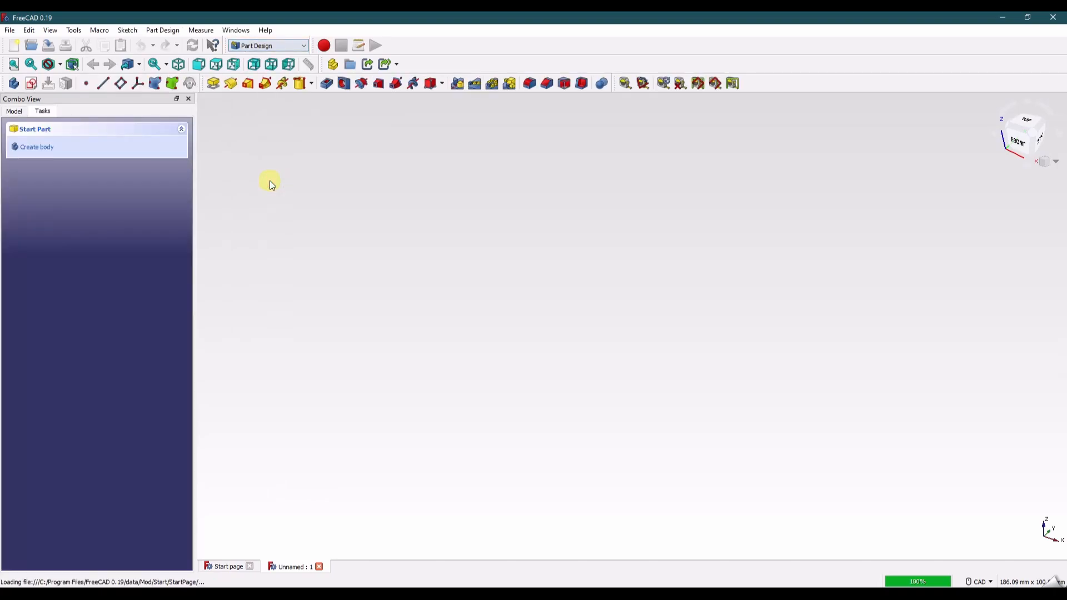
{"action": "left_click", "coordinate": [41, 148]}
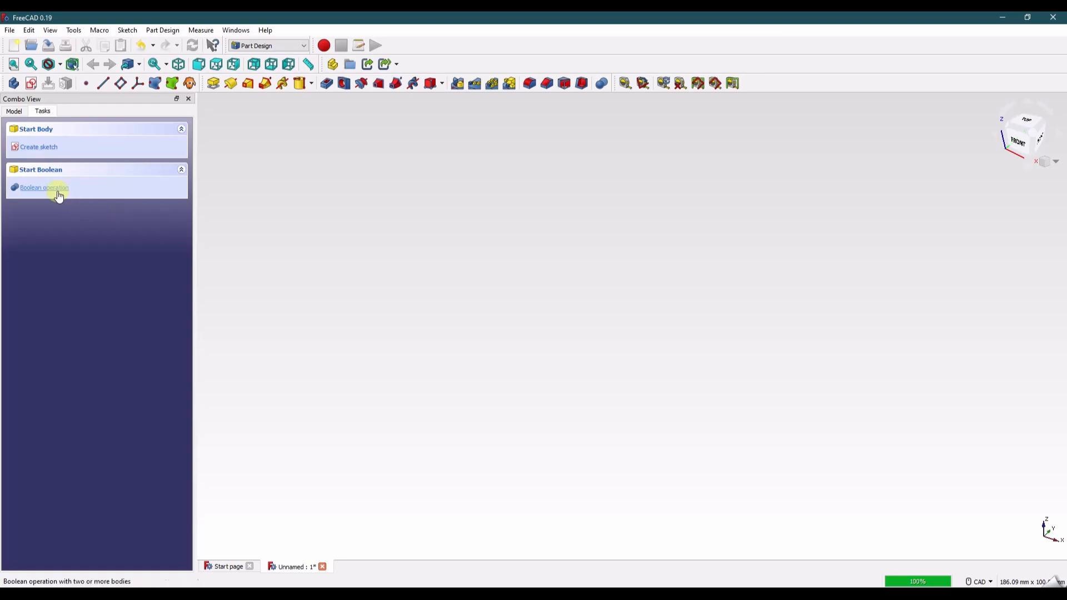
Step: Start a sketch on the XY plane and draw a circle about 86 mm in diameter centred on the origin
{"action": "left_click", "coordinate": [48, 147]}
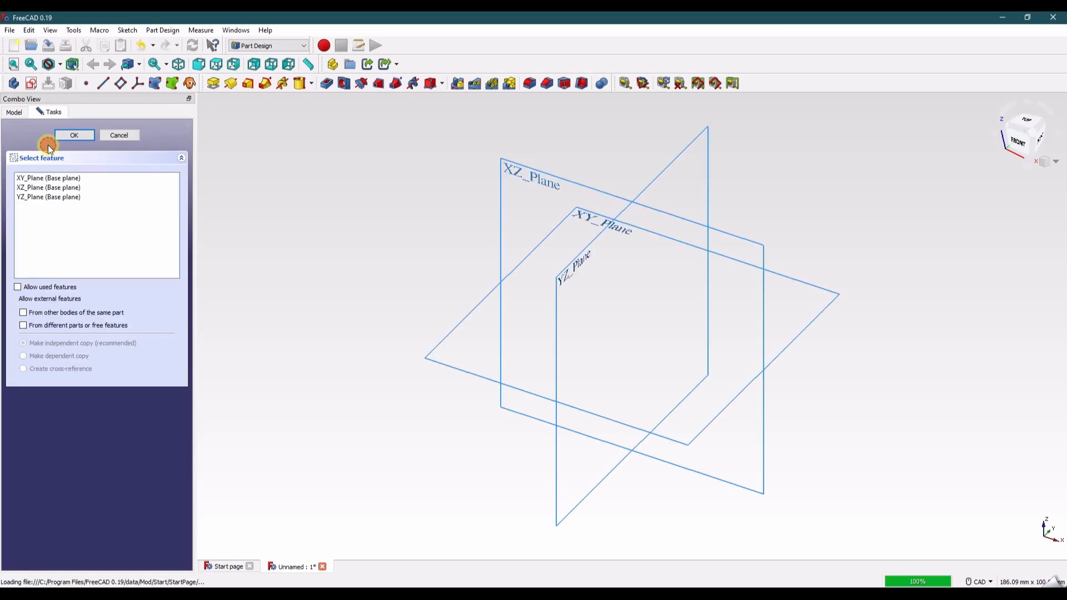
{"action": "left_click", "coordinate": [783, 274]}
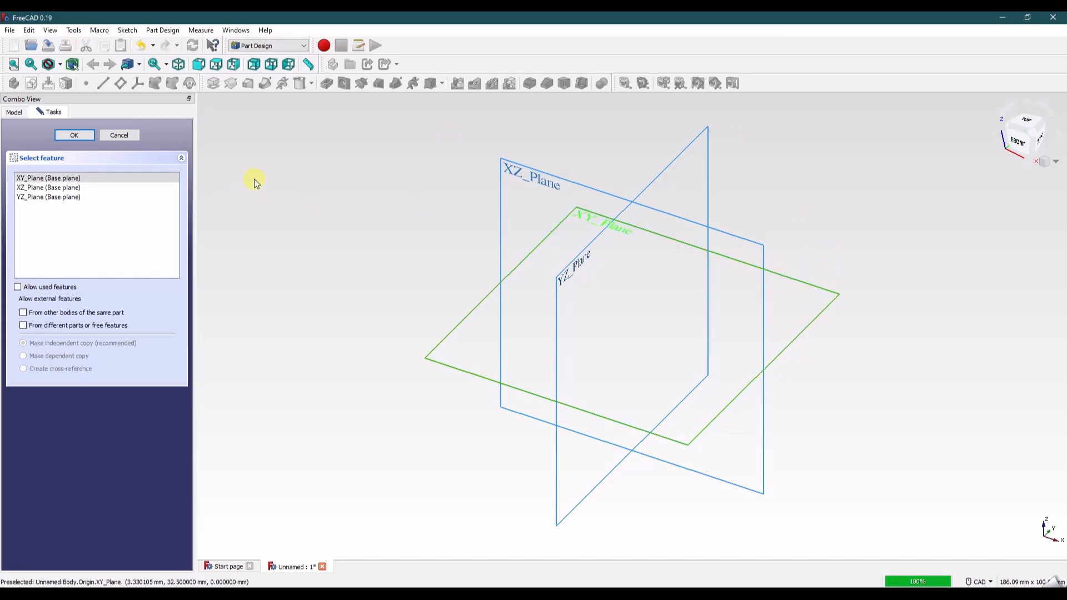
{"action": "left_click", "coordinate": [74, 136]}
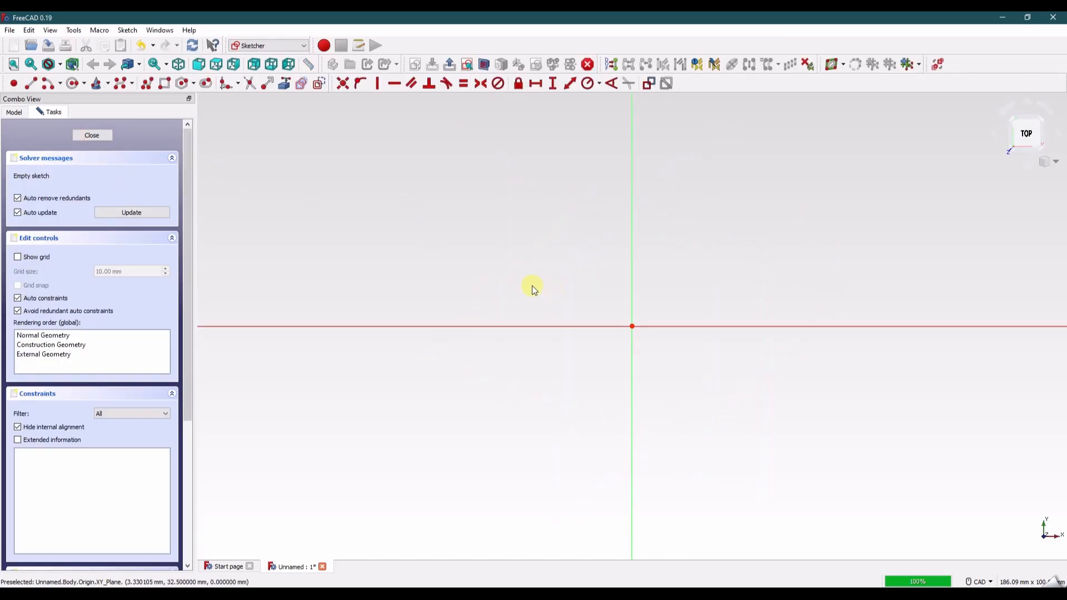
{"action": "left_click", "coordinate": [69, 84]}
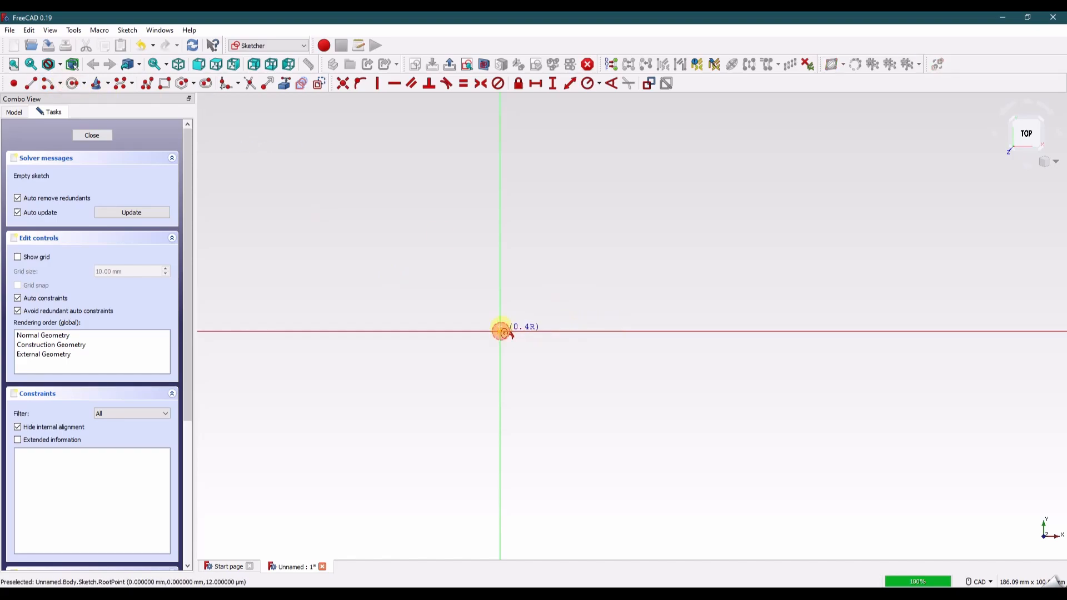
{"action": "left_click", "coordinate": [500, 332]}
{"action": "left_click", "coordinate": [402, 156]}
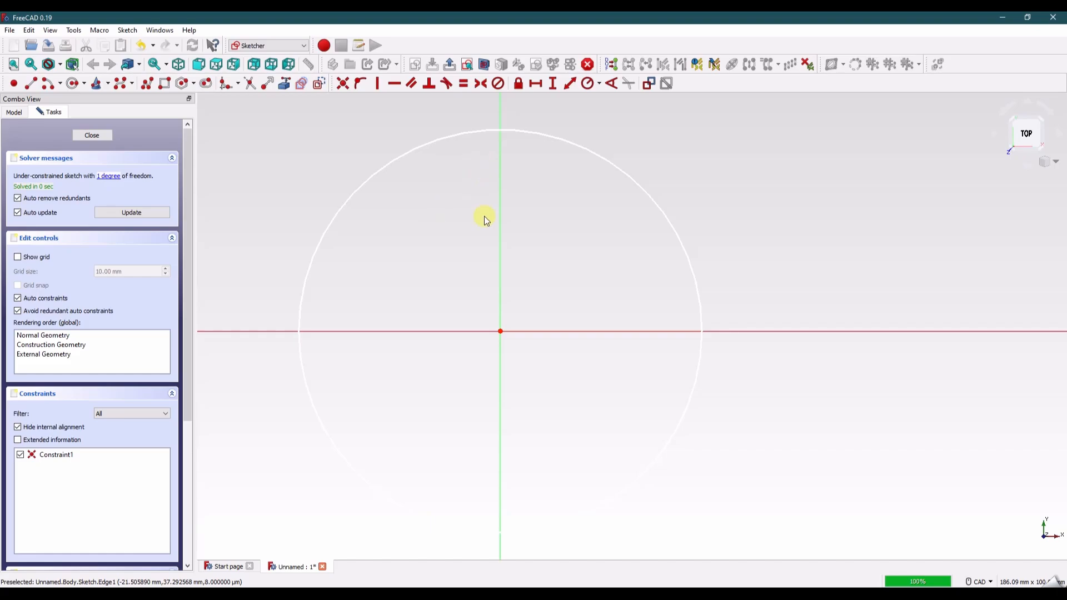
Step: Constrain the circle's diameter to 100 mm, place the dimension outside the circle's upper edge, and finish the sketch
{"action": "left_click", "coordinate": [599, 84]}
{"action": "left_click", "coordinate": [605, 111]}
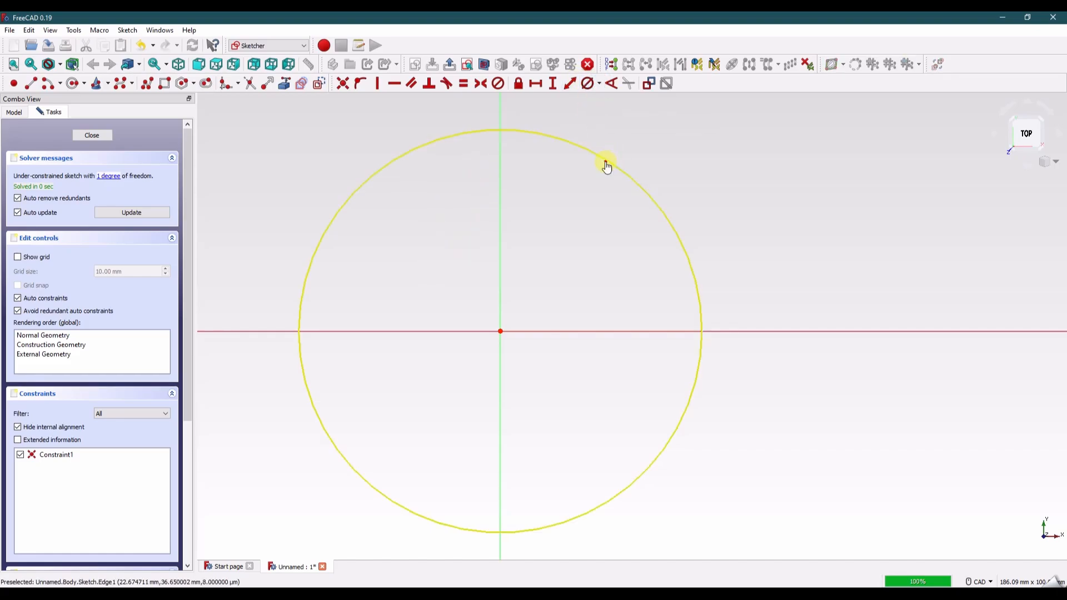
{"action": "left_click", "coordinate": [605, 161]}
{"action": "type", "text": "100"}
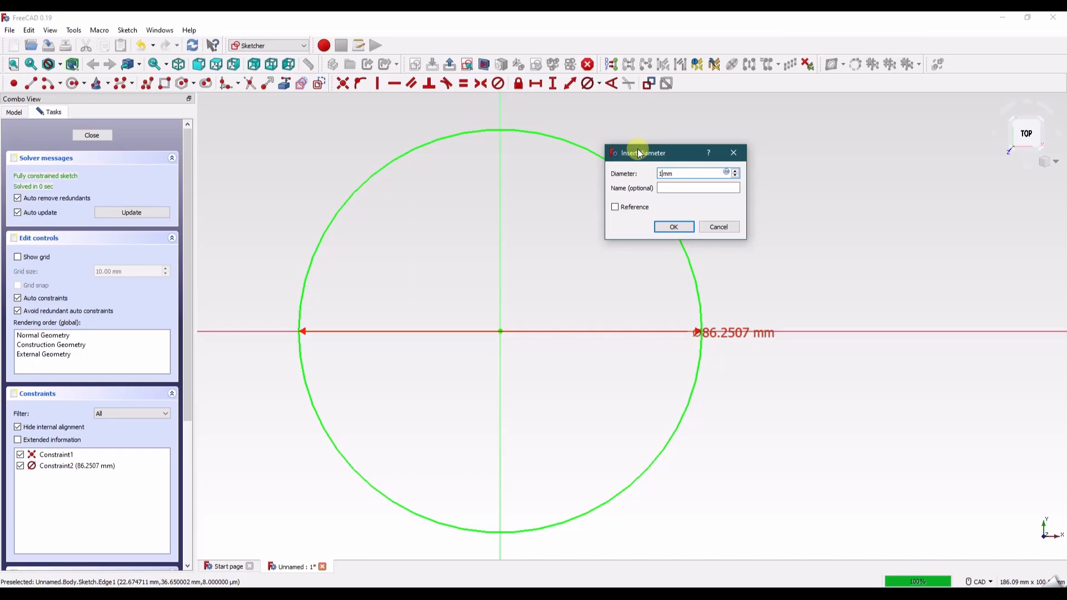
{"action": "key", "text": "Return"}
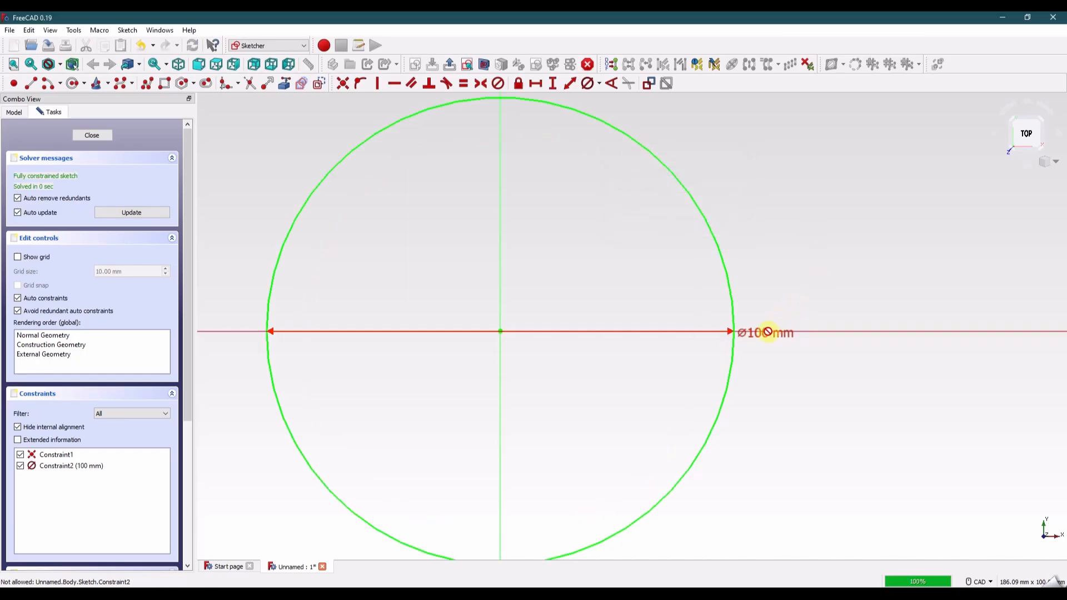
{"action": "left_click_drag", "start_coordinate": [779, 332], "coordinate": [803, 115]}
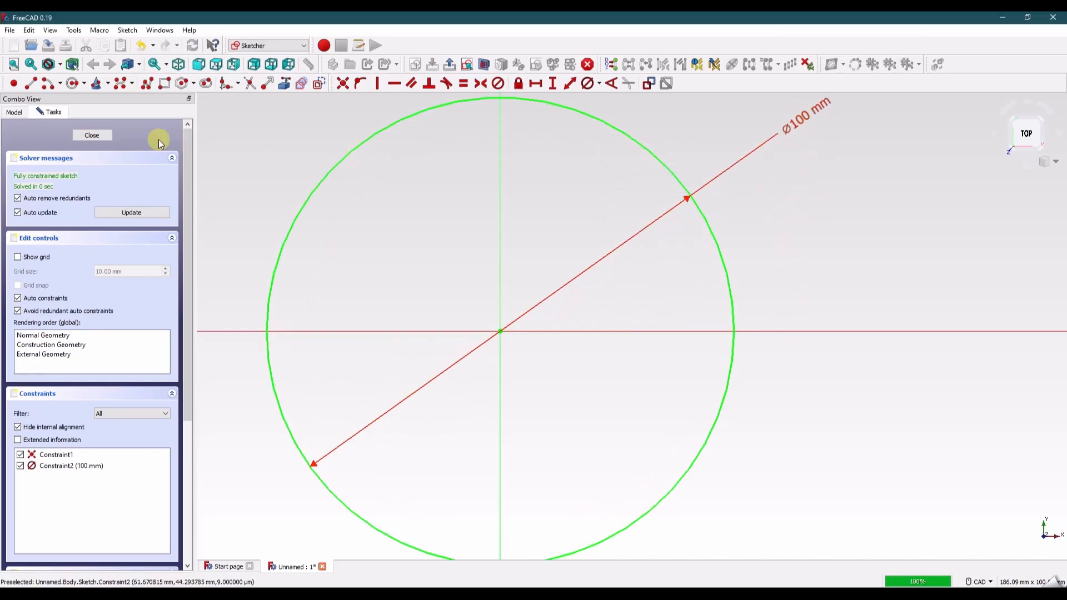
{"action": "left_click", "coordinate": [92, 135]}
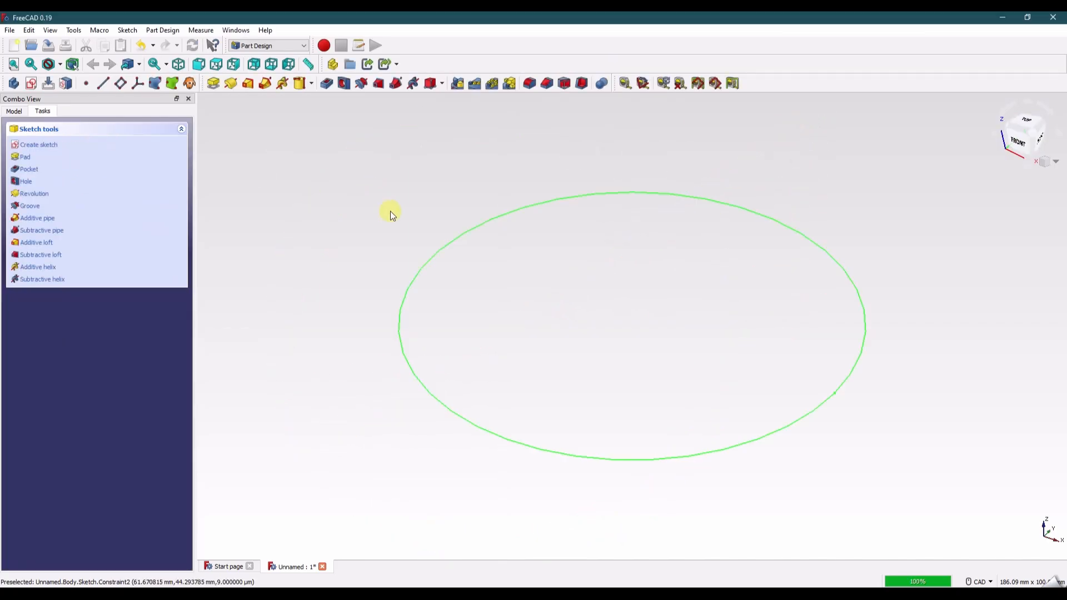
Step: Clear the sketch selection and show the document's model tree
{"action": "left_click", "coordinate": [334, 216]}
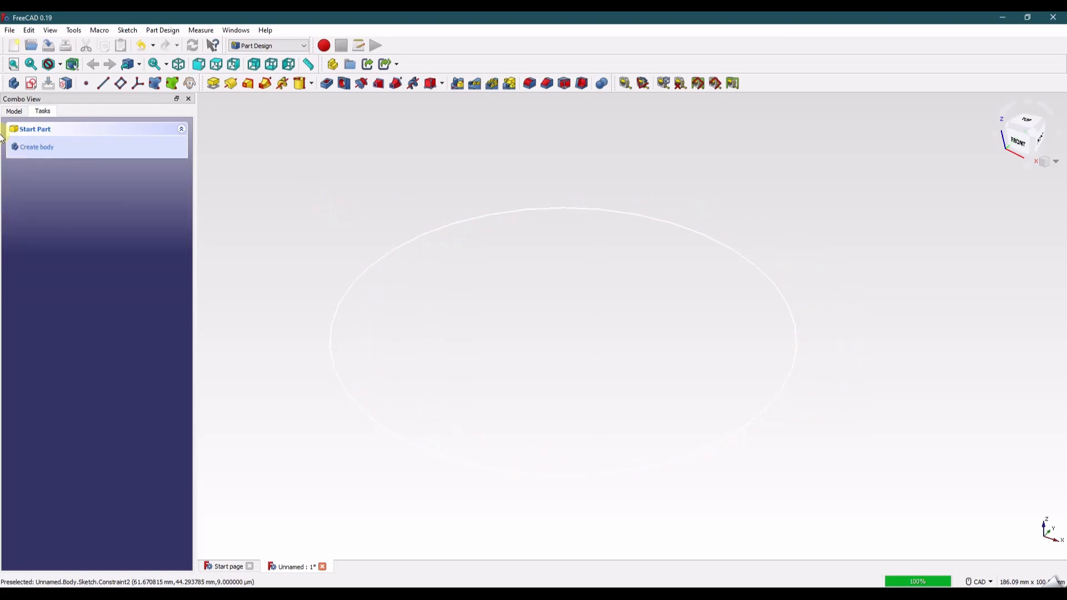
{"action": "left_click", "coordinate": [12, 110]}
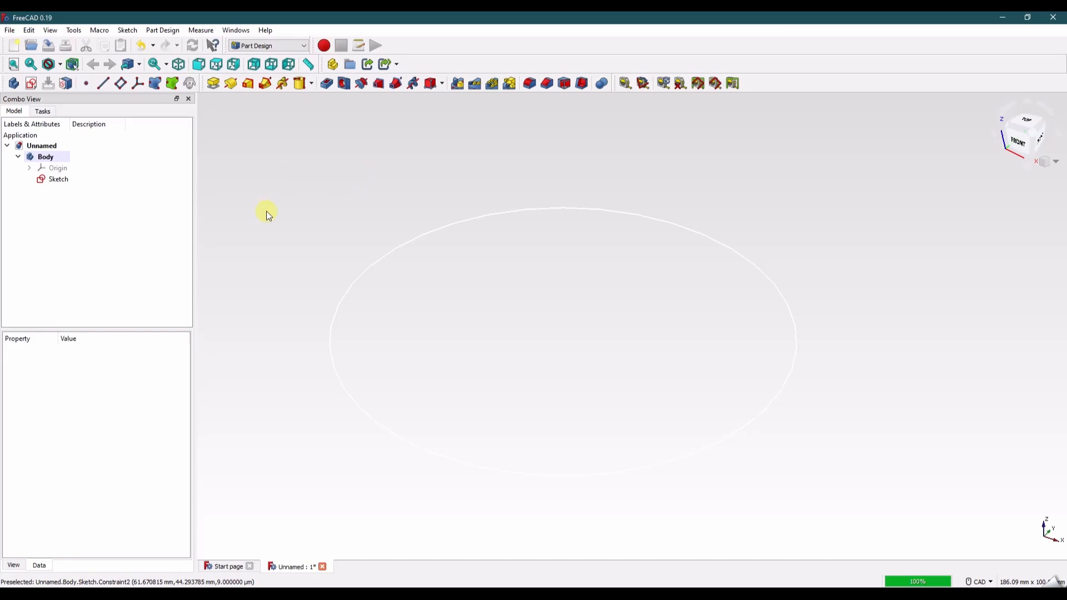
{"action": "left_click", "coordinate": [288, 180]}
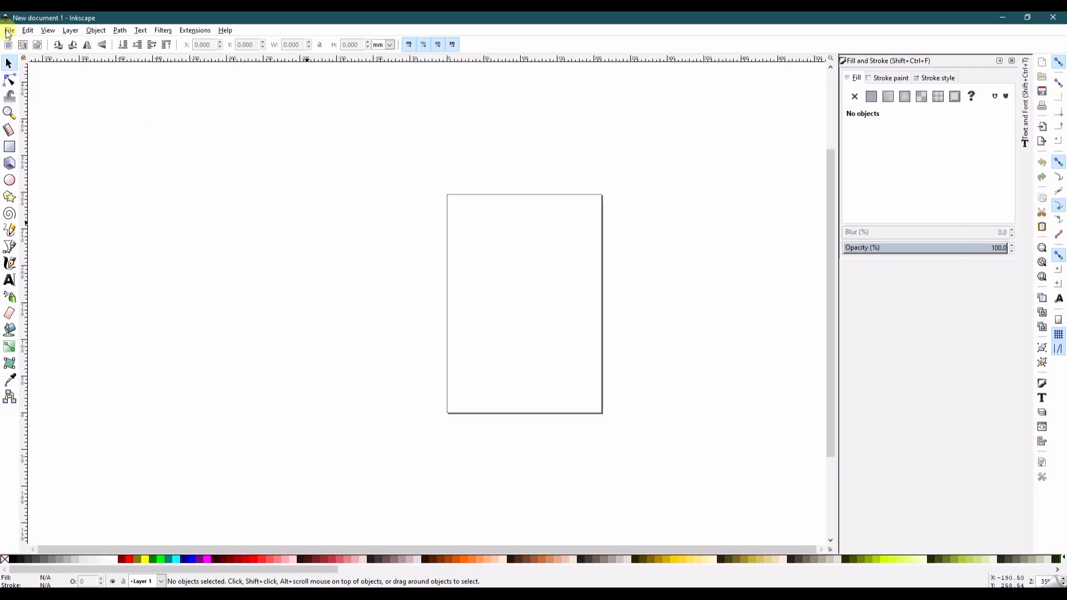
Step: Switch to Inkscape and set the new document's A4 page orientation to landscape
{"action": "left_click", "coordinate": [9, 31]}
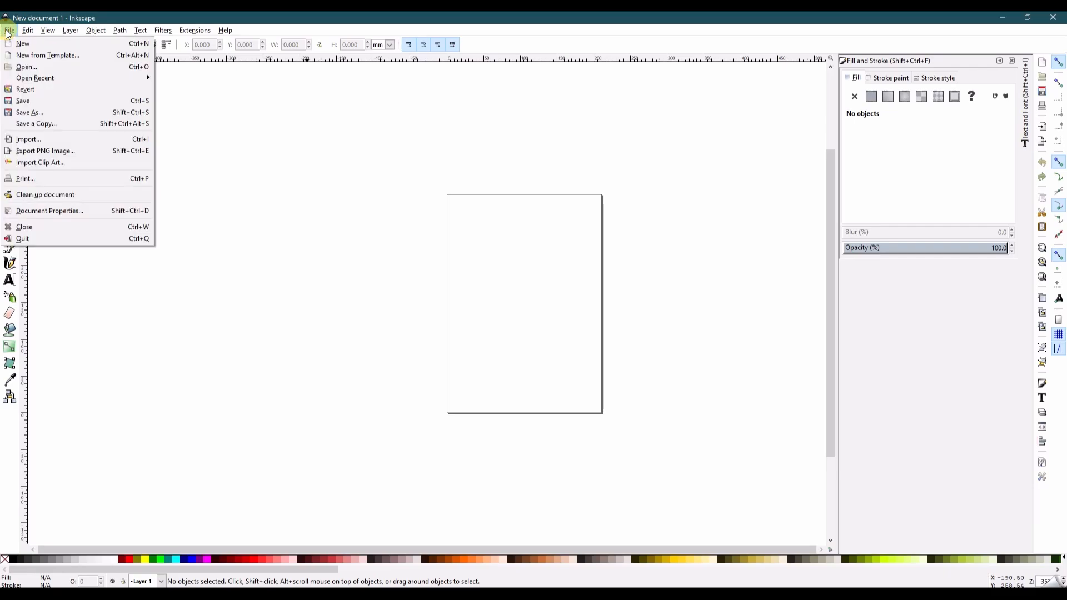
{"action": "left_click", "coordinate": [64, 211]}
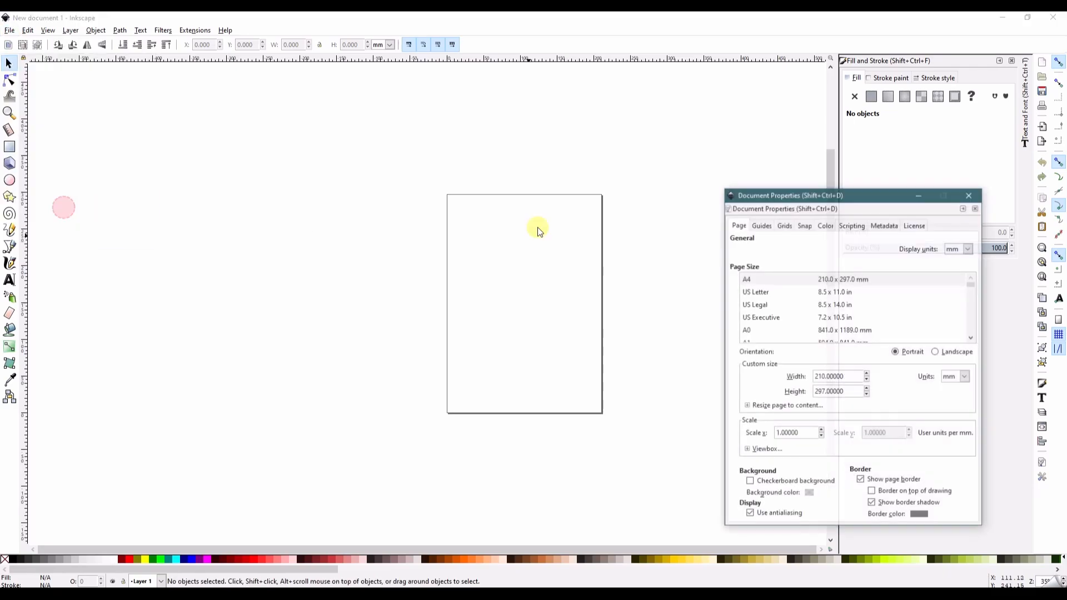
{"action": "left_click", "coordinate": [949, 352]}
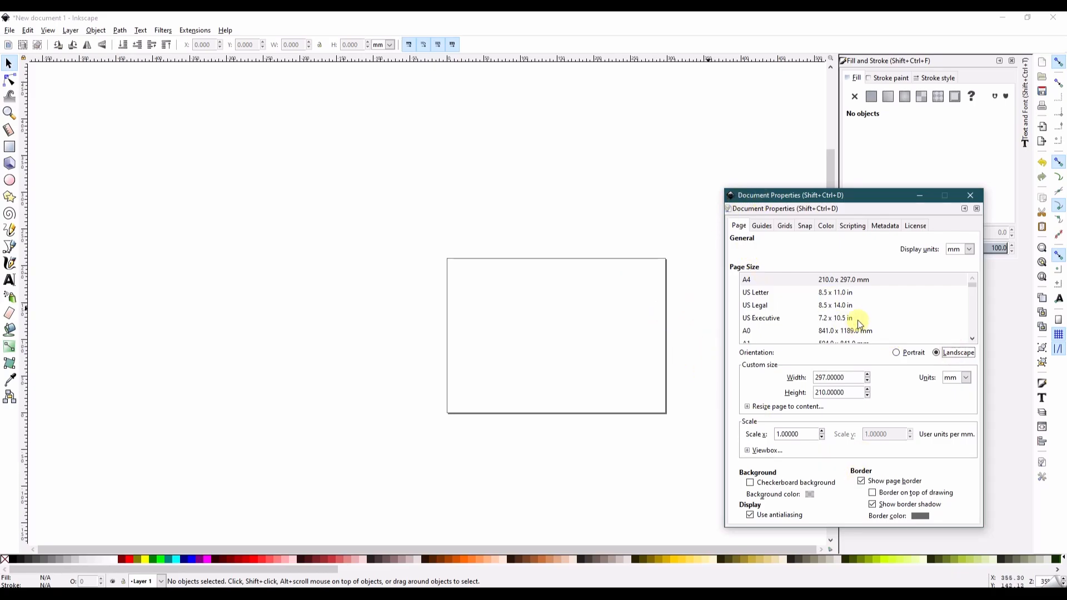
{"action": "left_click", "coordinate": [970, 195]}
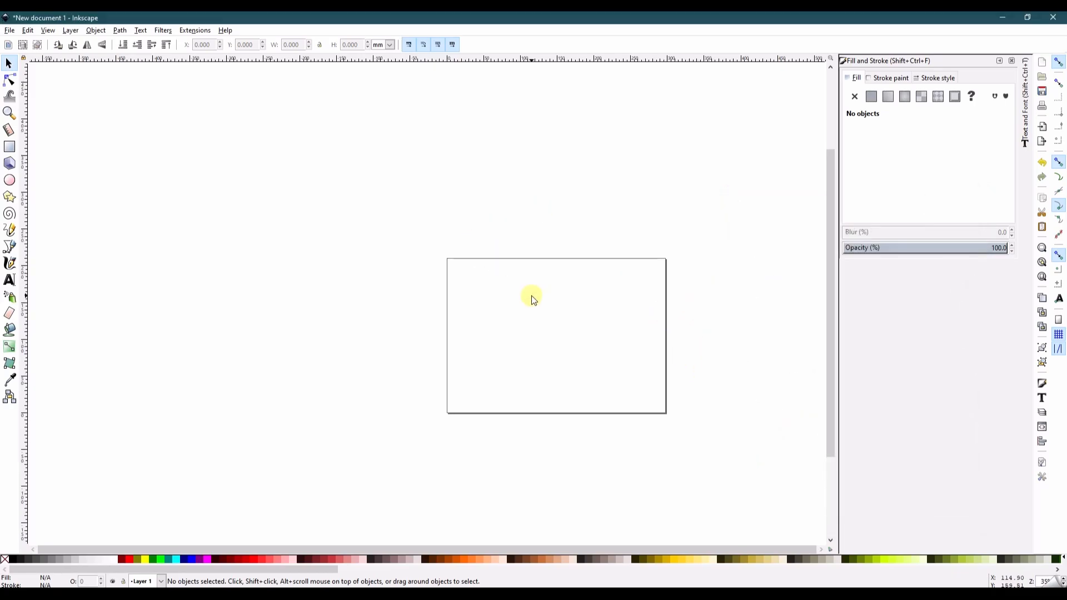
{"action": "middle_click_drag", "start_coordinate": [532, 299], "coordinate": [411, 267]}
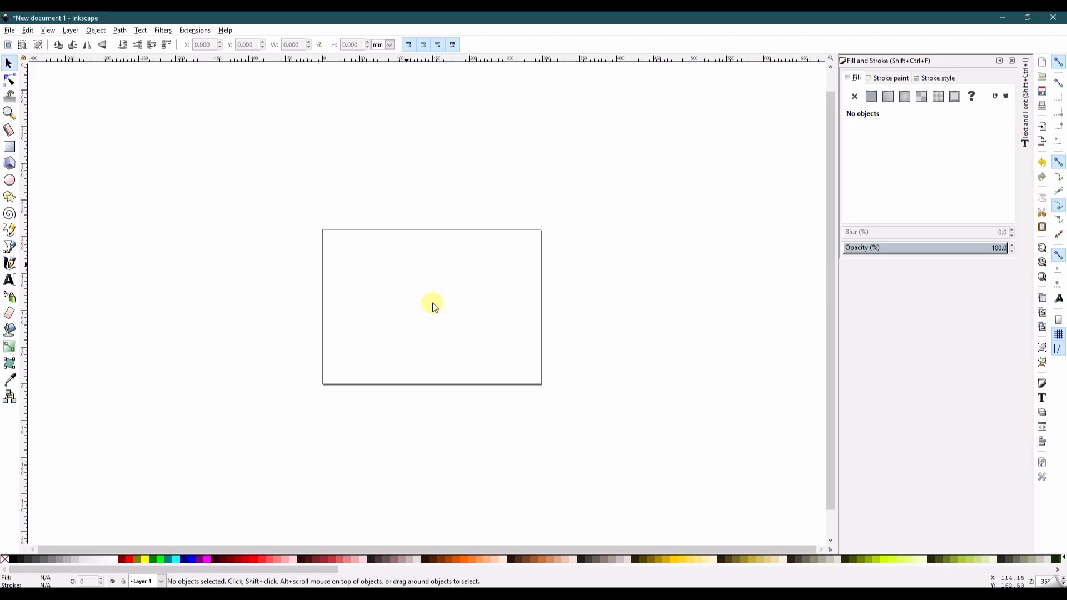
{"action": "left_click", "coordinate": [693, 172]}
{"action": "left_click", "coordinate": [486, 180]}
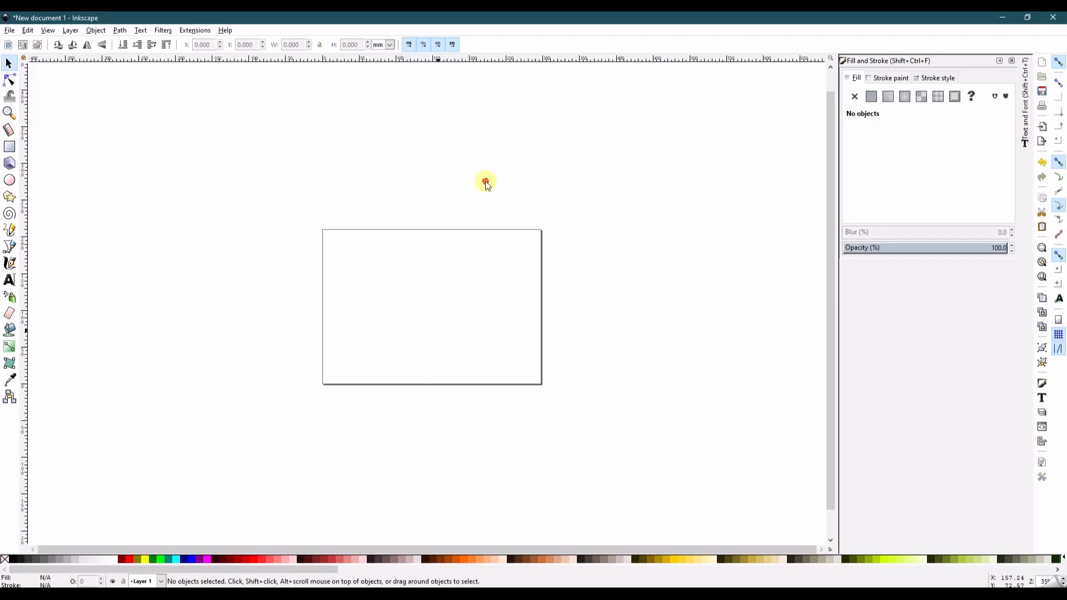
{"action": "left_click_drag", "start_coordinate": [490, 24], "coordinate": [495, 13]}
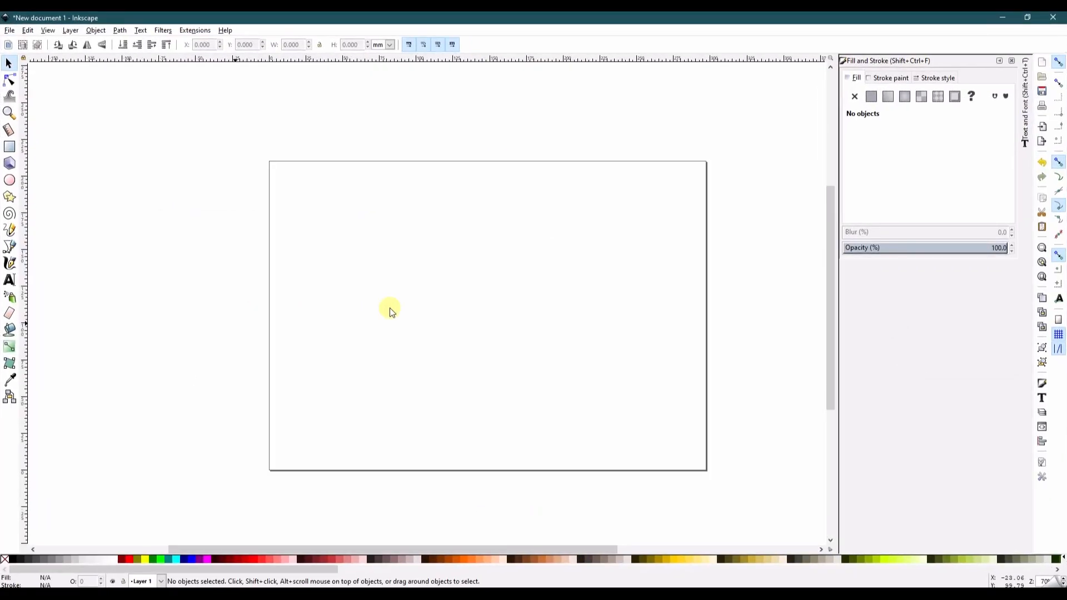
{"action": "left_click", "coordinate": [220, 270]}
{"action": "middle_click_drag", "start_coordinate": [546, 289], "coordinate": [470, 298]}
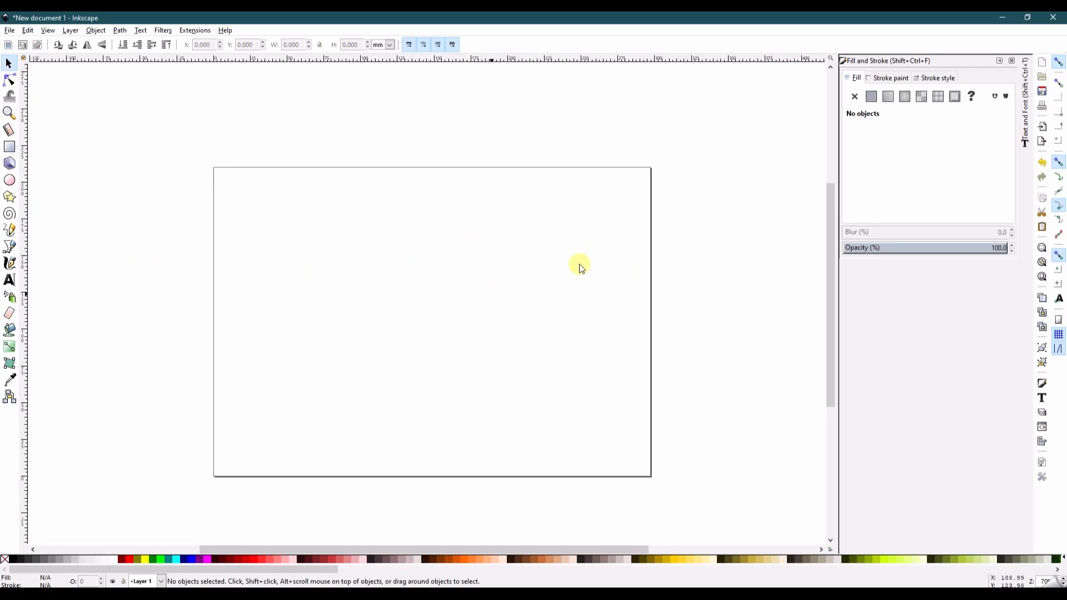
{"action": "middle_click_drag", "start_coordinate": [583, 271], "coordinate": [572, 254]}
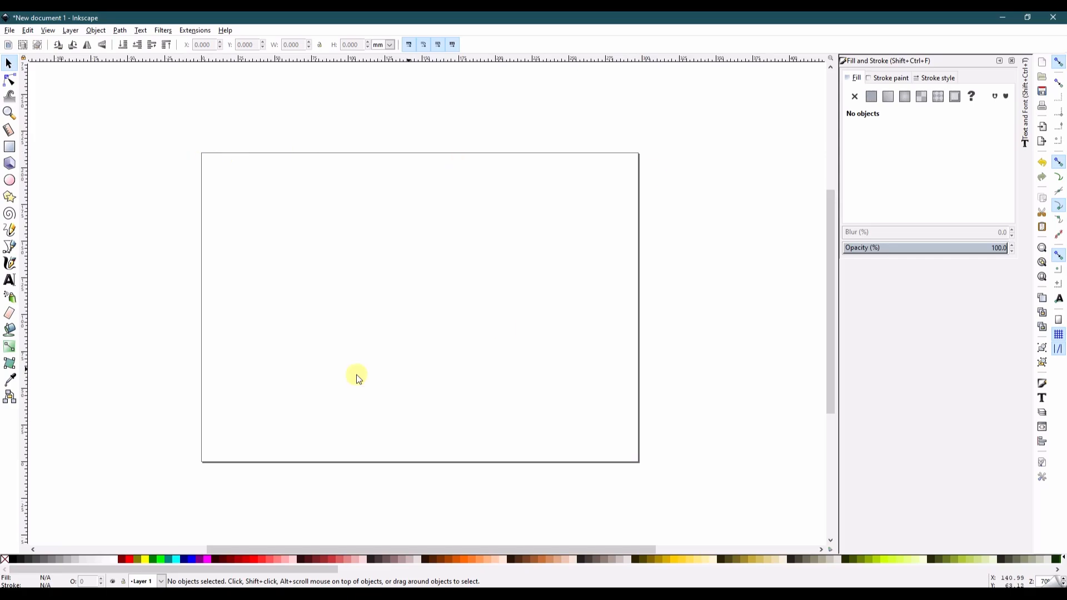
Step: Import the KTEC LOGO PNG as an embedded image at the default import resolution with automatic rendering mode
{"action": "left_click", "coordinate": [10, 30]}
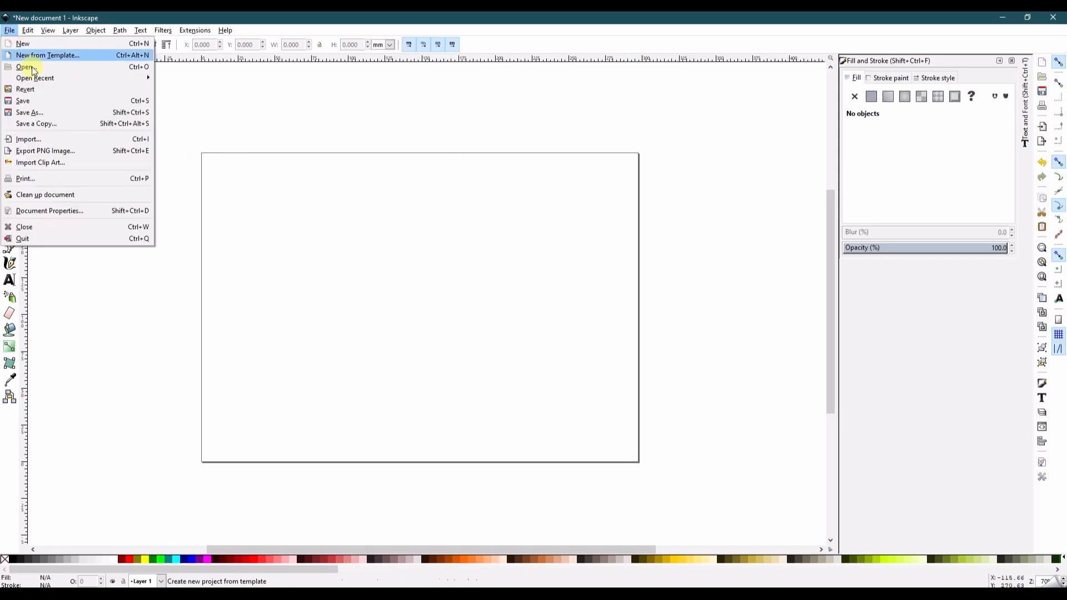
{"action": "left_click", "coordinate": [48, 141]}
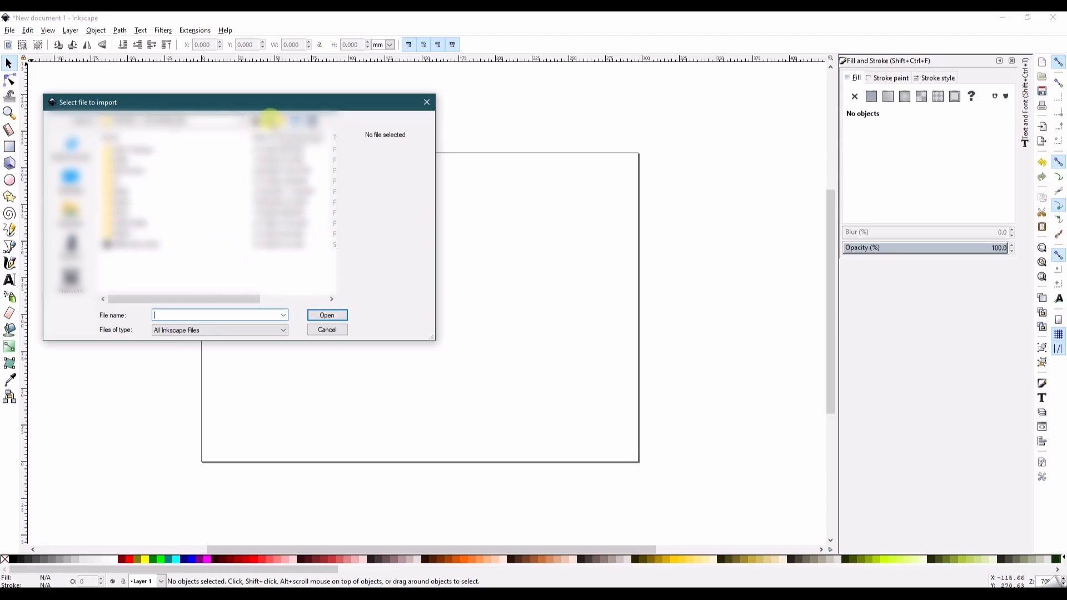
{"action": "left_click", "coordinate": [270, 119]}
{"action": "left_click", "coordinate": [129, 244]}
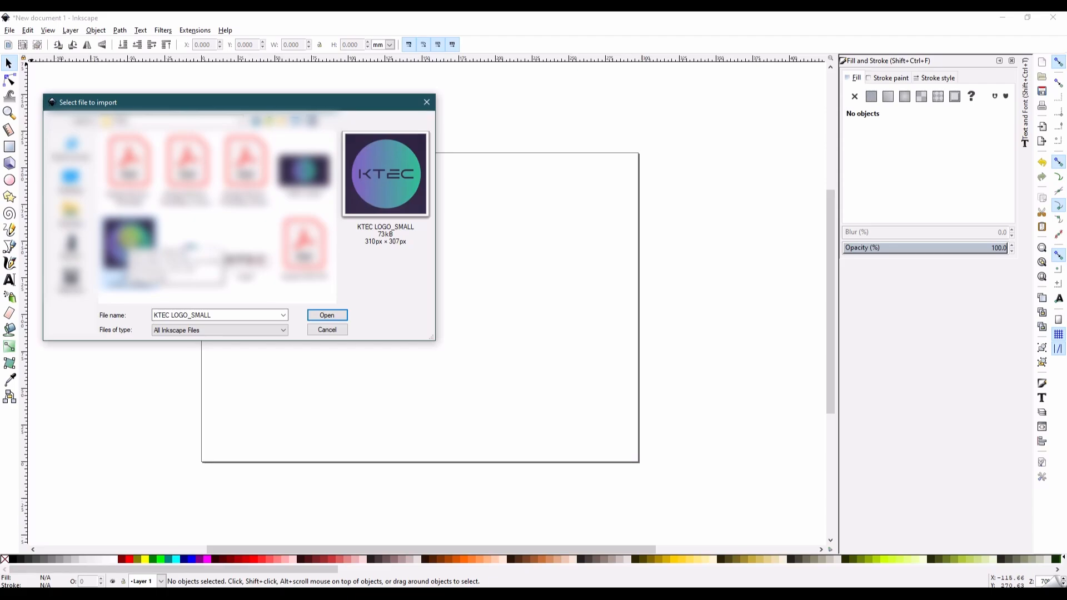
{"action": "left_click", "coordinate": [341, 319]}
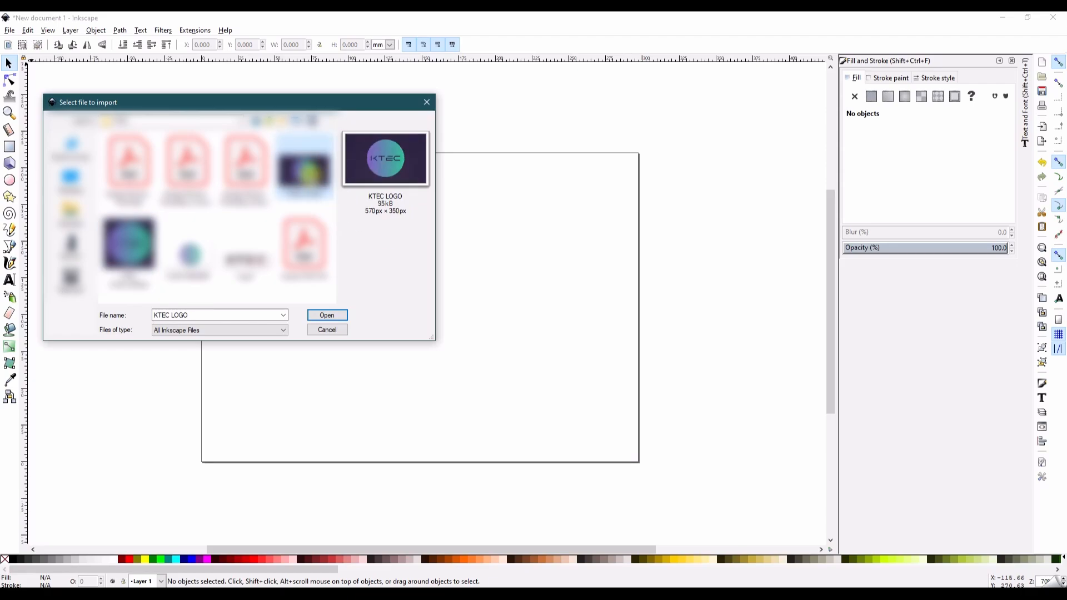
{"action": "left_click", "coordinate": [326, 315]}
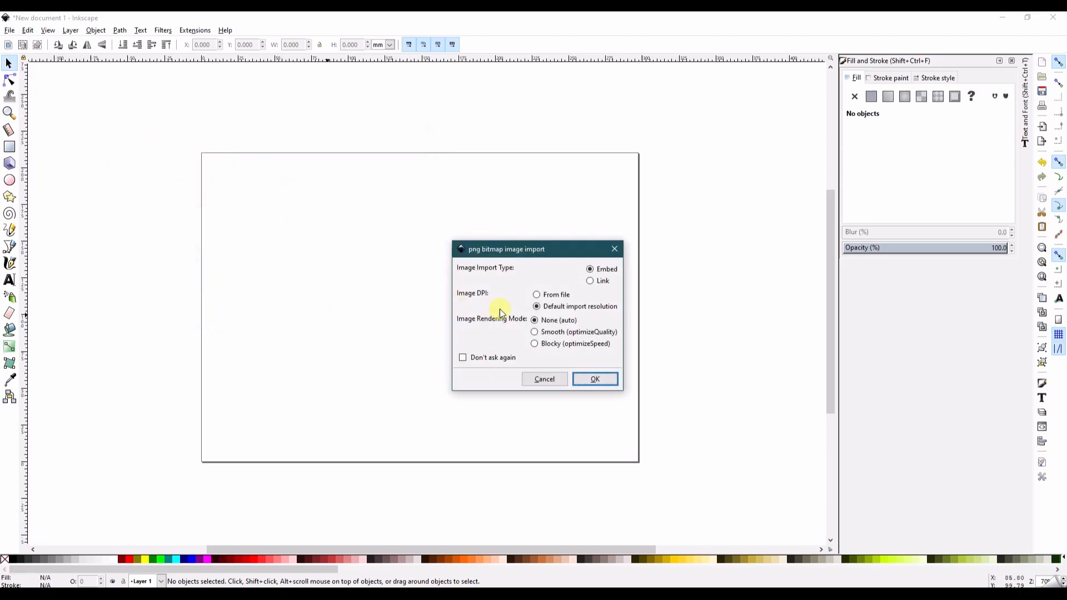
{"action": "left_click_drag", "start_coordinate": [510, 251], "coordinate": [460, 232]}
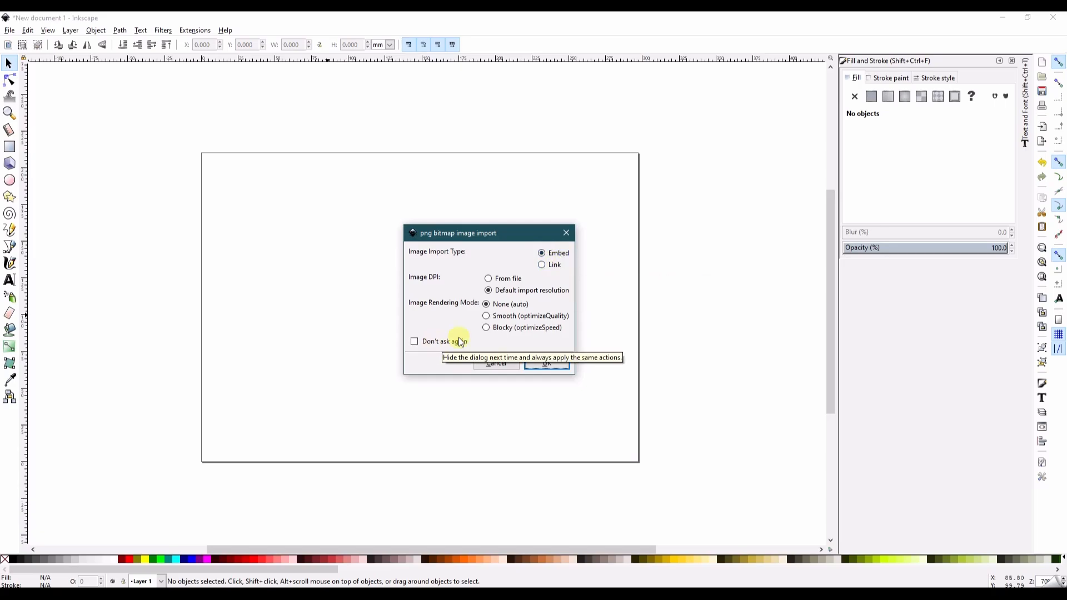
{"action": "left_click", "coordinate": [547, 363]}
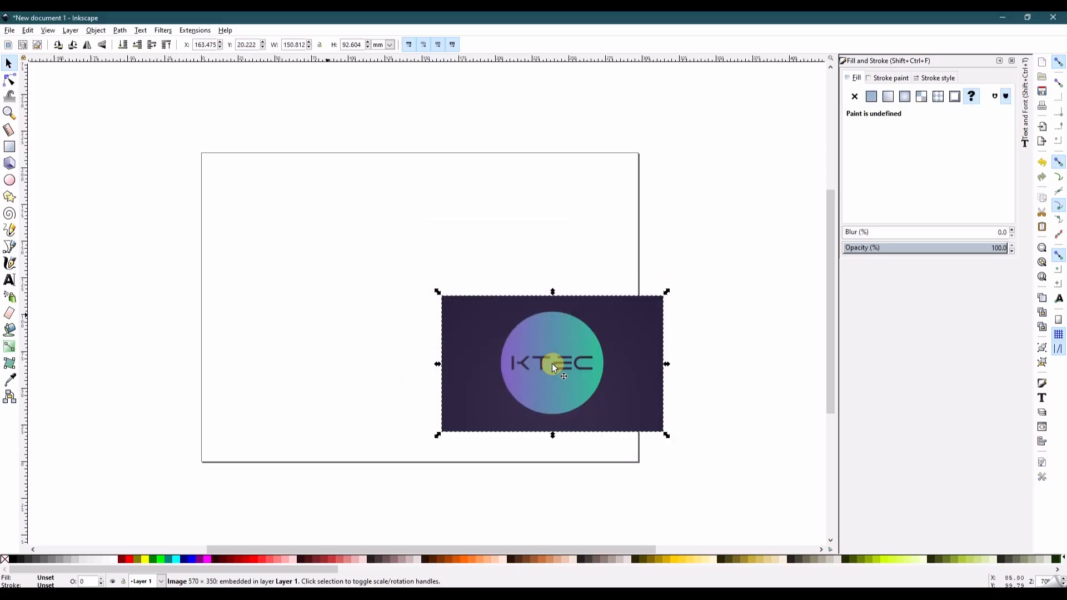
Step: Move the logo image to the middle of the page and enlarge it proportionally to about 283 mm wide
{"action": "left_click_drag", "start_coordinate": [560, 364], "coordinate": [432, 305]}
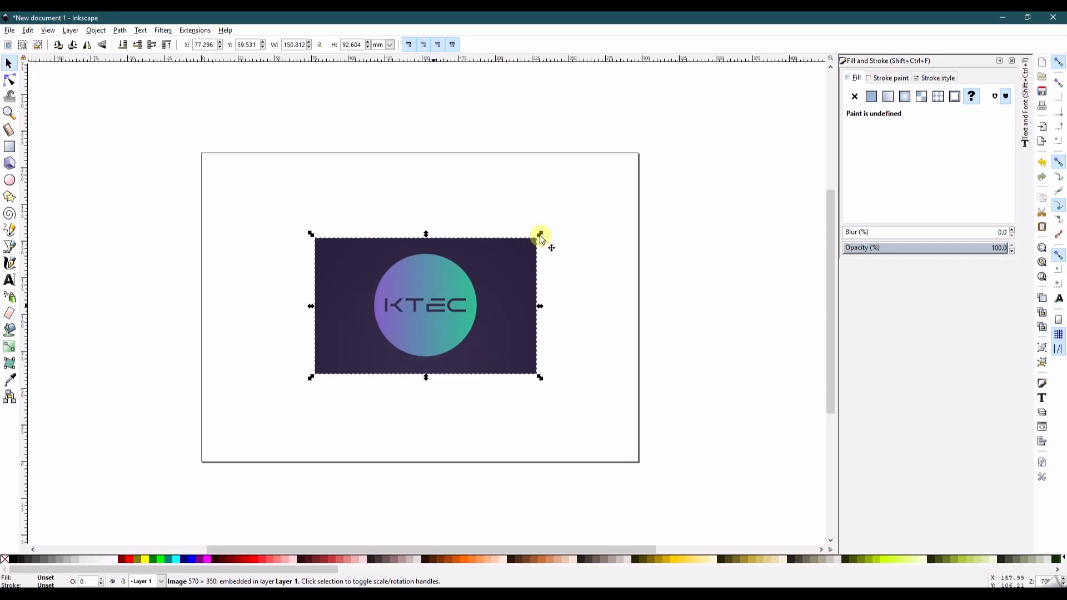
{"action": "left_click_drag", "start_coordinate": [540, 236], "coordinate": [574, 236]}
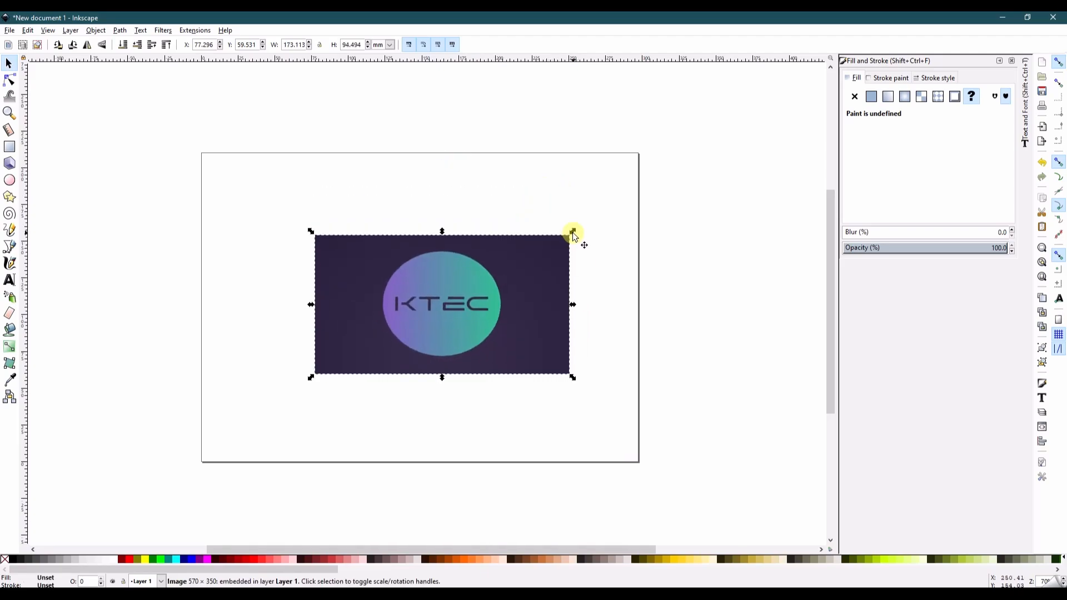
{"action": "key", "text": "ctrl+z"}
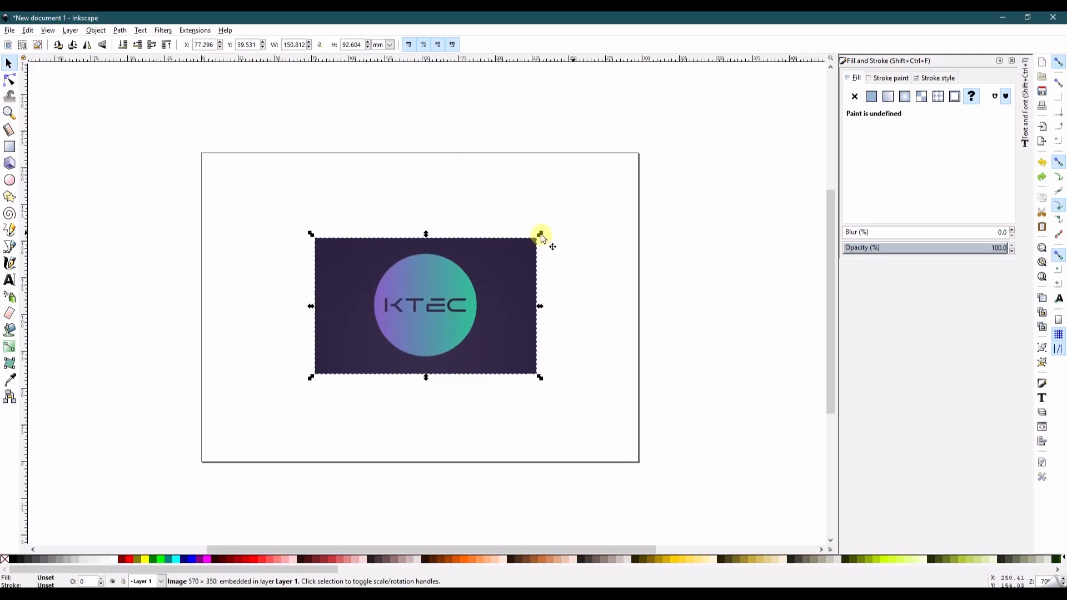
{"action": "left_click_drag", "start_coordinate": [540, 235], "coordinate": [735, 105]}
{"action": "left_click_drag", "start_coordinate": [502, 245], "coordinate": [404, 314], "text": "shift"}
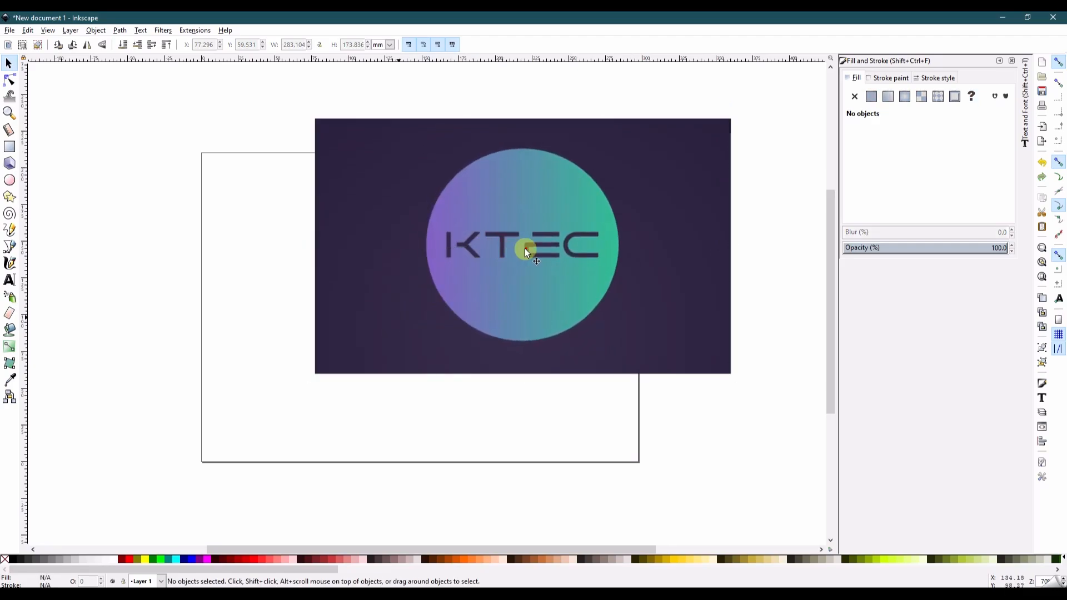
{"action": "left_click_drag", "start_coordinate": [530, 266], "coordinate": [555, 251]}
{"action": "left_click_drag", "start_coordinate": [657, 131], "coordinate": [665, 115]}
{"action": "left_click_drag", "start_coordinate": [679, 170], "coordinate": [685, 168]}
{"action": "left_click_drag", "start_coordinate": [542, 243], "coordinate": [528, 282]}
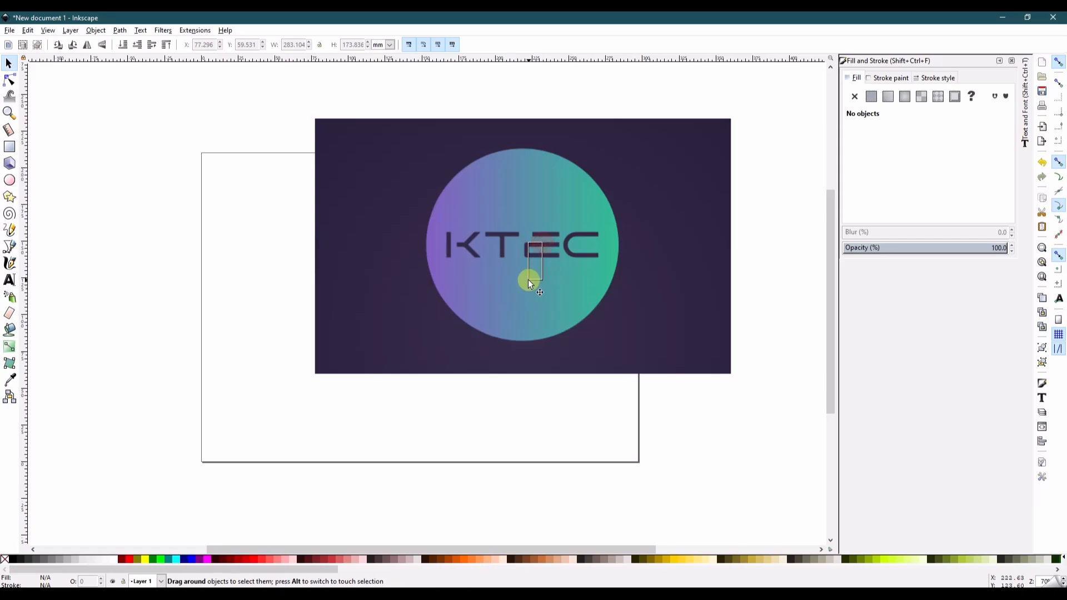
{"action": "left_click", "coordinate": [468, 372]}
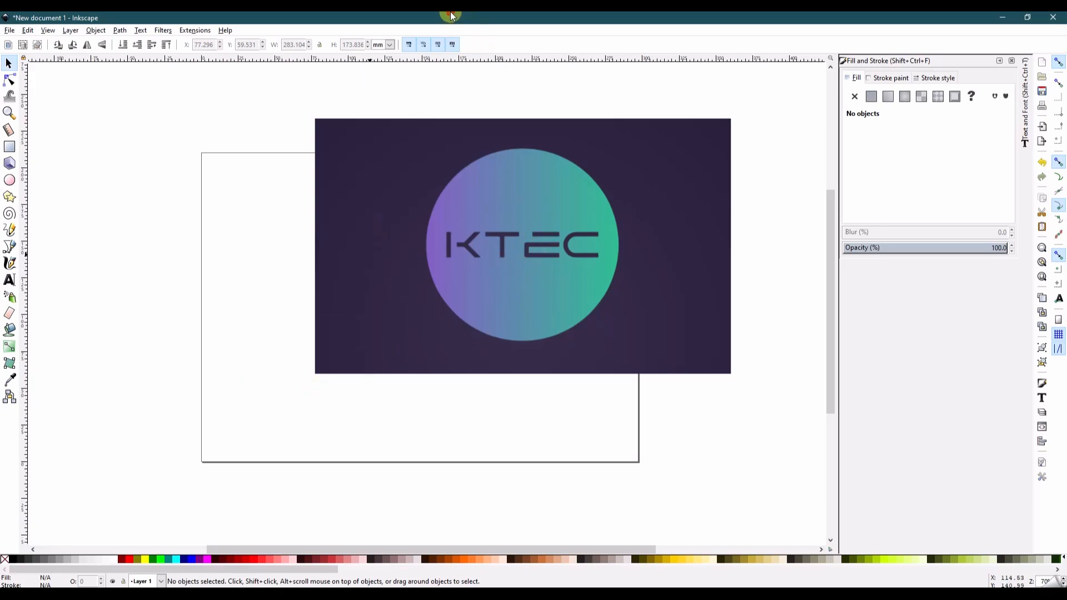
Step: Enlarge the logo image proportionally to about 360 by 221 mm and centre it over the page
{"action": "left_click_drag", "start_coordinate": [445, 140], "coordinate": [347, 198]}
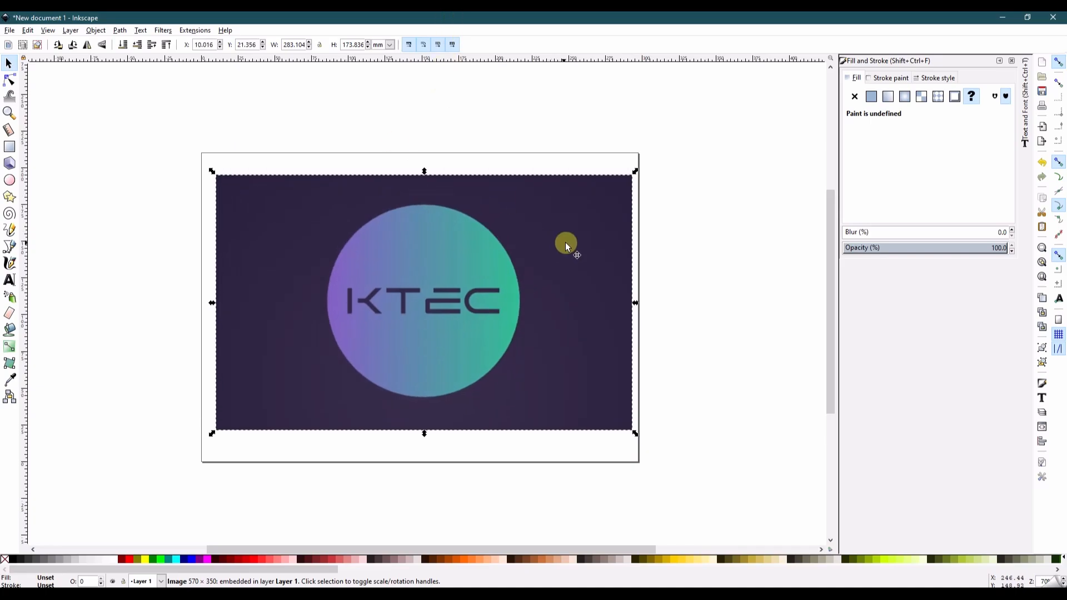
{"action": "left_click_drag", "start_coordinate": [585, 181], "coordinate": [577, 187]}
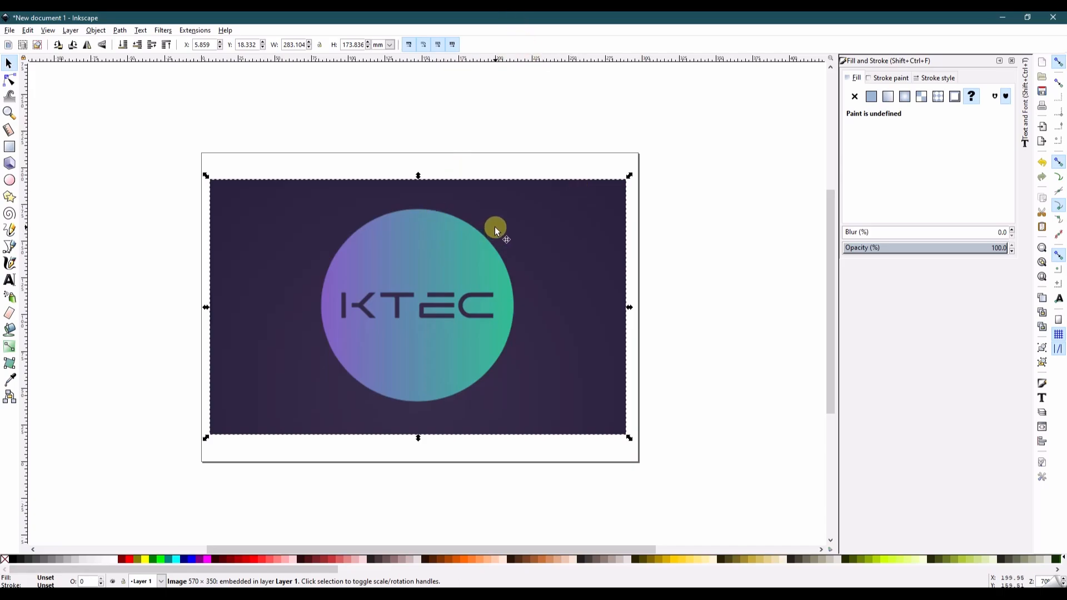
{"action": "left_click_drag", "start_coordinate": [534, 230], "coordinate": [538, 229]}
{"action": "left_click_drag", "start_coordinate": [630, 172], "coordinate": [748, 100]}
{"action": "left_click_drag", "start_coordinate": [578, 198], "coordinate": [547, 232]}
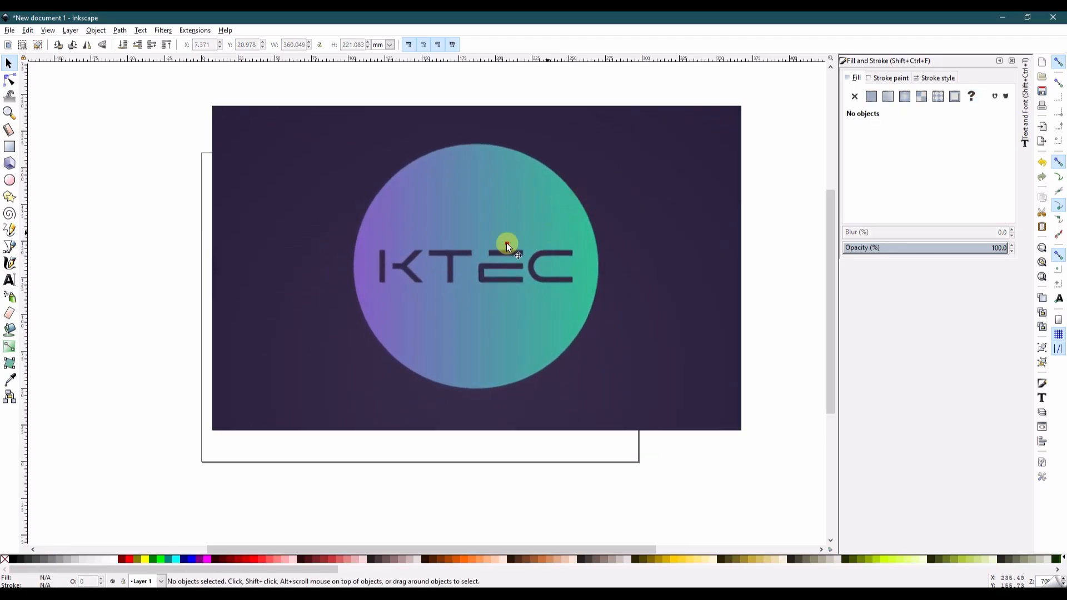
{"action": "left_click_drag", "start_coordinate": [533, 124], "coordinate": [478, 156]}
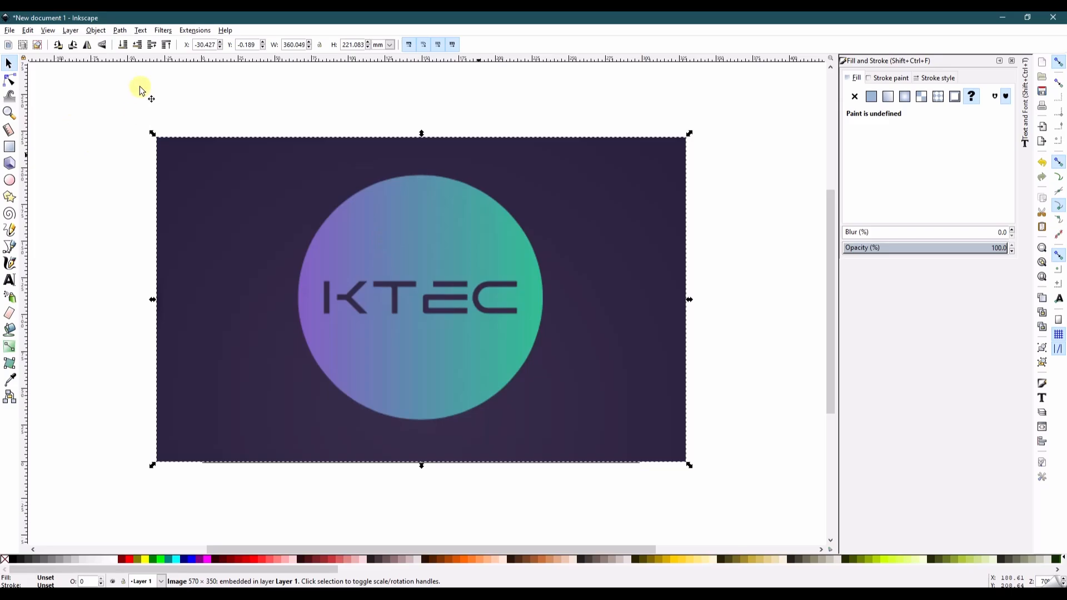
Step: Start Trace Bitmap for the logo image in brightness cutoff mode and enable the live preview
{"action": "left_click", "coordinate": [121, 31]}
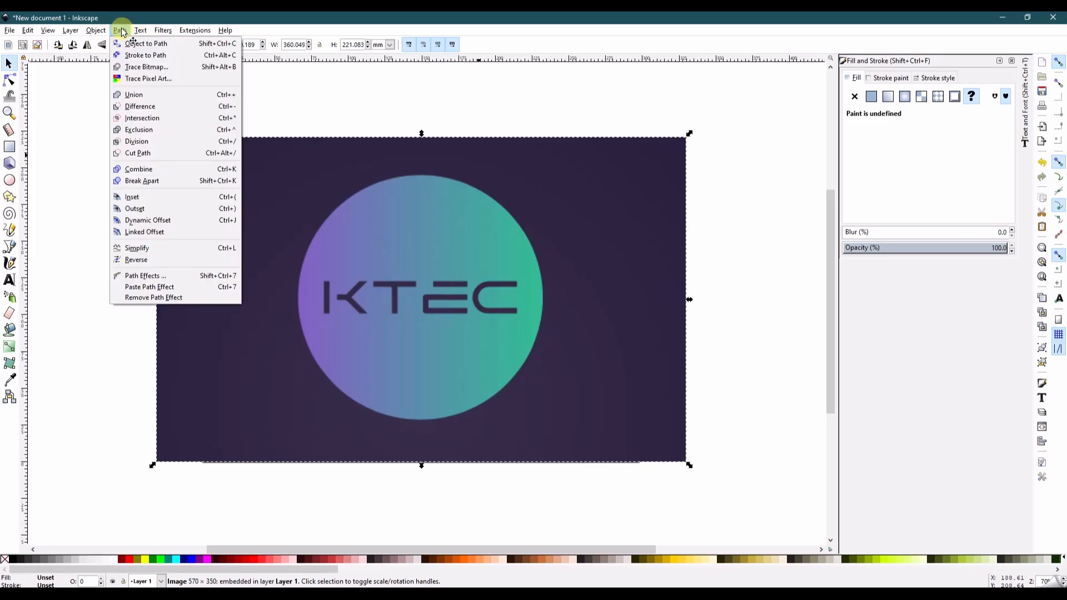
{"action": "left_click", "coordinate": [149, 68]}
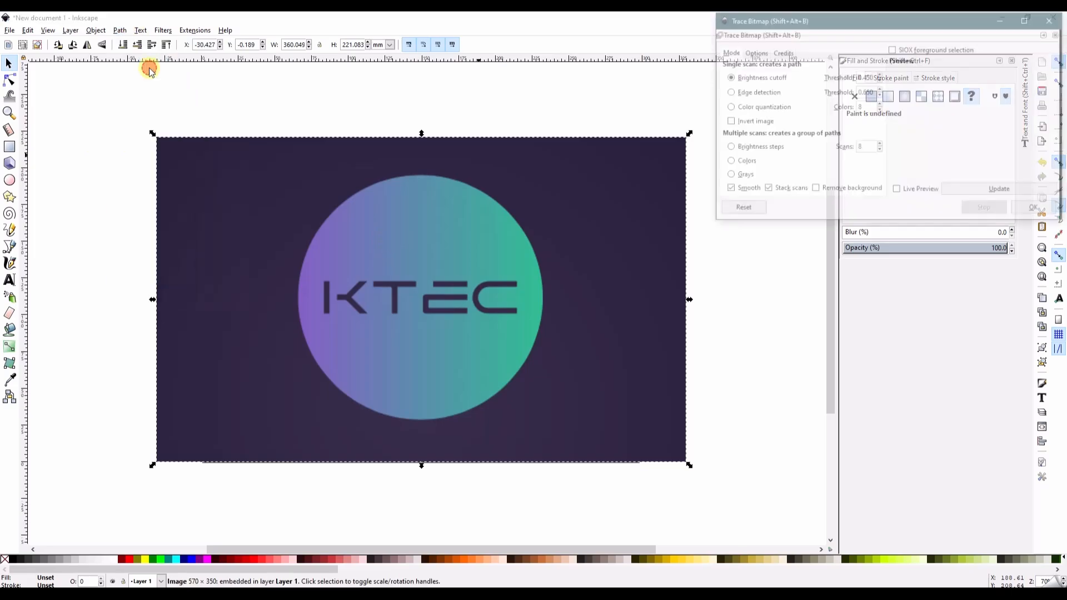
{"action": "mouse_move", "coordinate": [851, 24]}
{"action": "left_mouse_down"}
{"action": "mouse_move", "coordinate": [754, 98]}
{"action": "mouse_move", "coordinate": [709, 153]}
{"action": "left_mouse_up"}
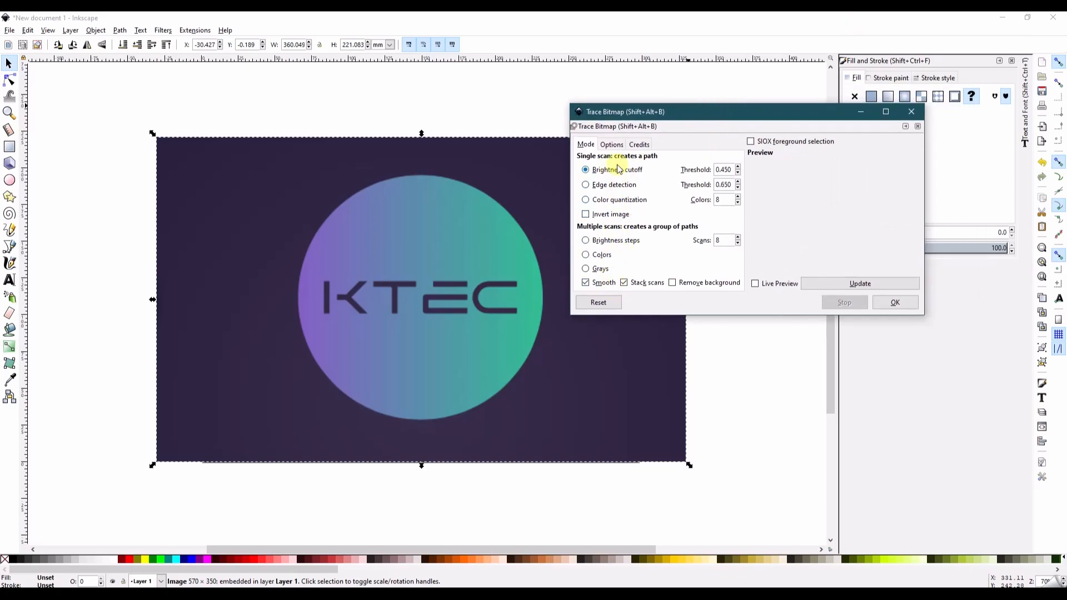
{"action": "left_click", "coordinate": [612, 144]}
{"action": "left_click", "coordinate": [638, 144]}
{"action": "left_click", "coordinate": [585, 144]}
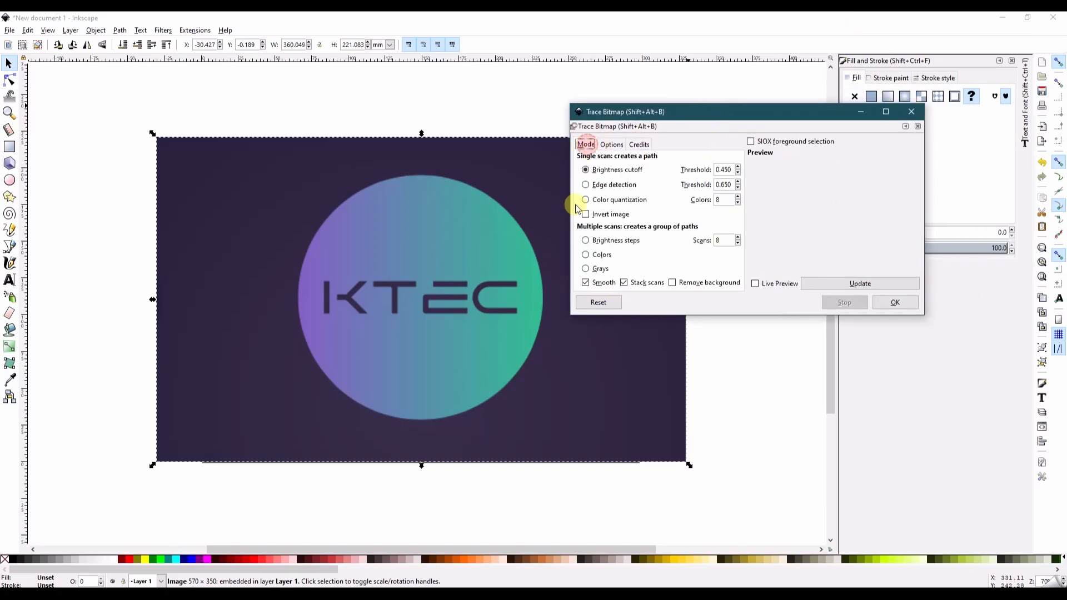
{"action": "left_click", "coordinate": [755, 283]}
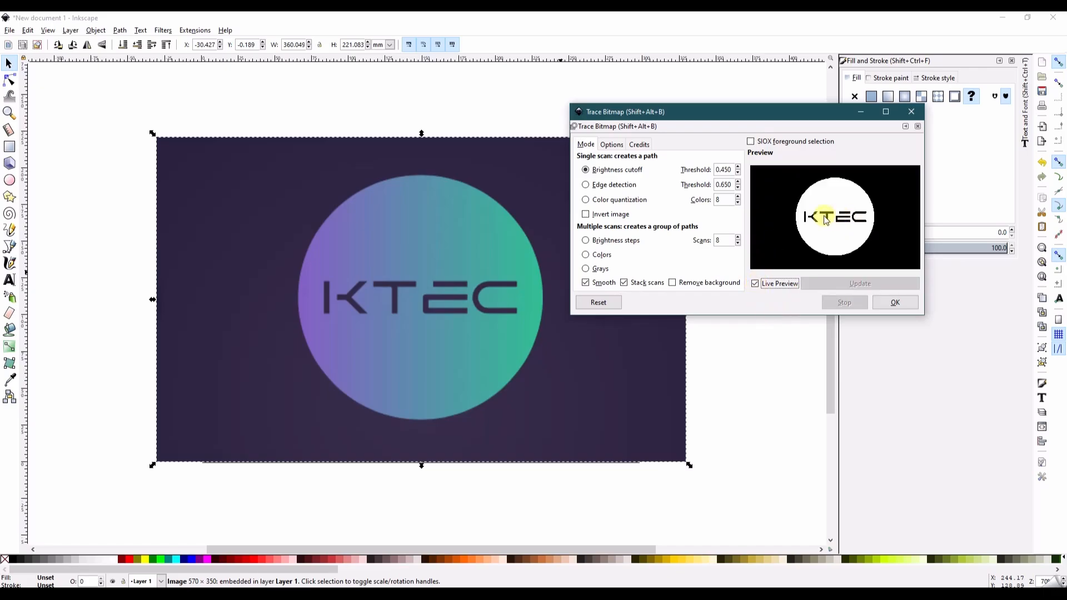
Step: Enable background removal and try to trace the logo image with brightness cutoff at a threshold of 0.450
{"action": "left_click", "coordinate": [686, 285]}
{"action": "left_click", "coordinate": [673, 283]}
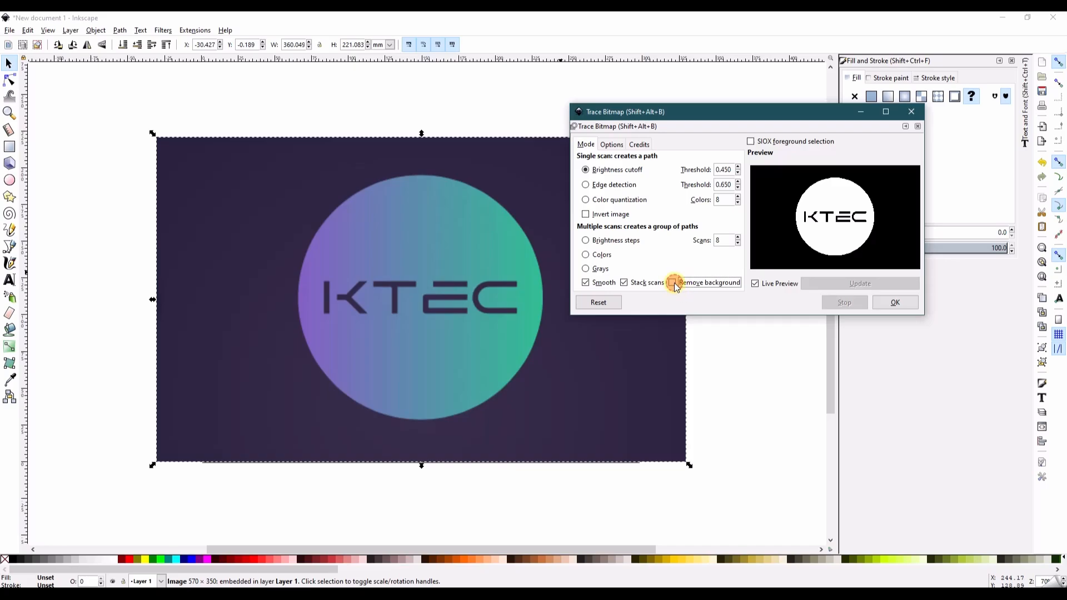
{"action": "left_click_drag", "start_coordinate": [671, 109], "coordinate": [662, 113]}
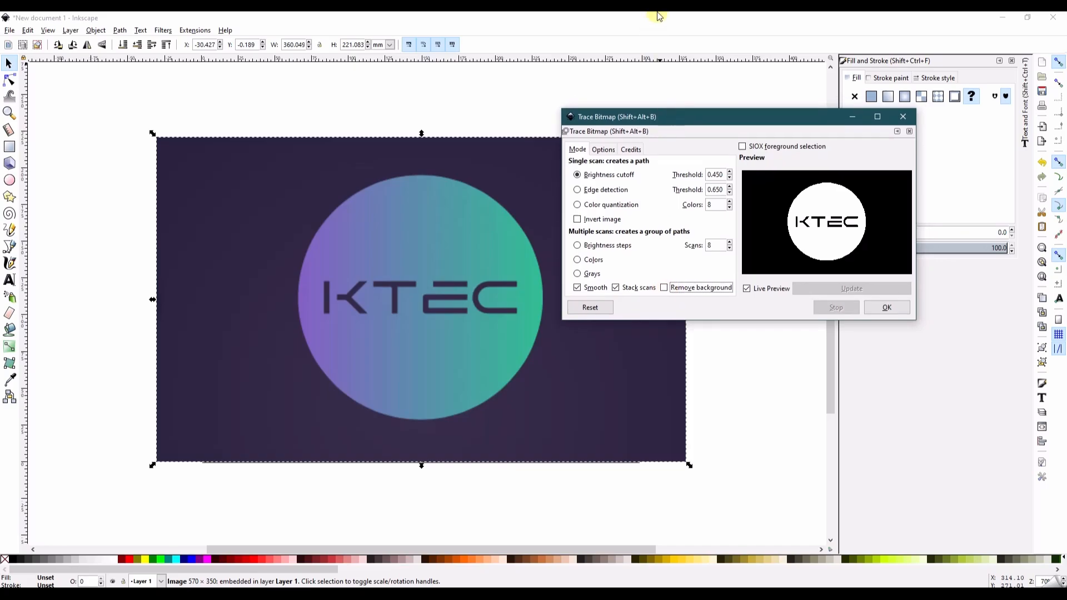
{"action": "left_click", "coordinate": [661, 112]}
{"action": "left_click", "coordinate": [591, 176]}
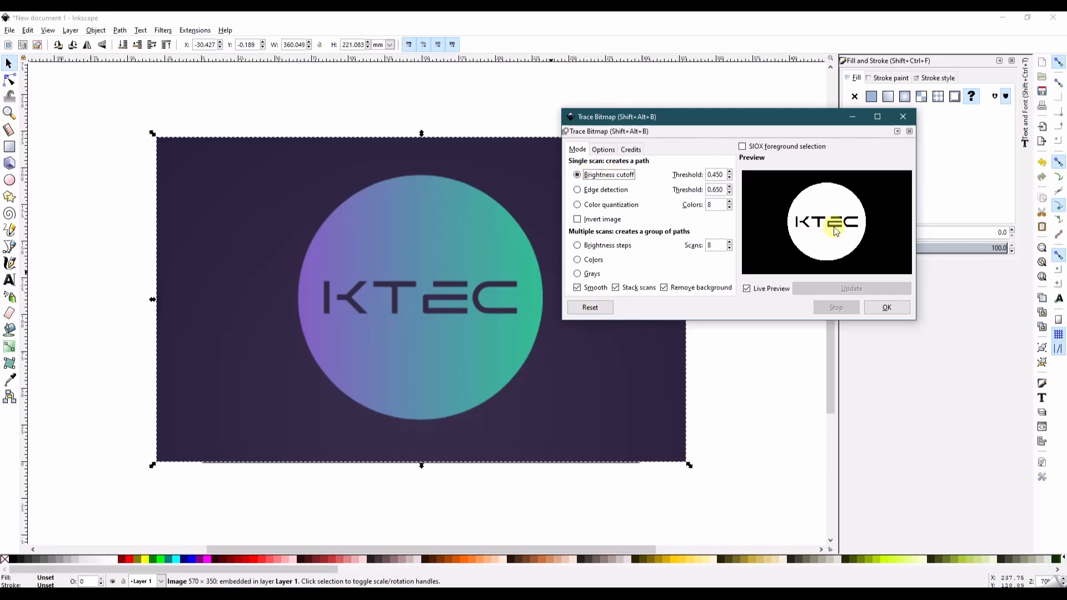
{"action": "left_click", "coordinate": [883, 307]}
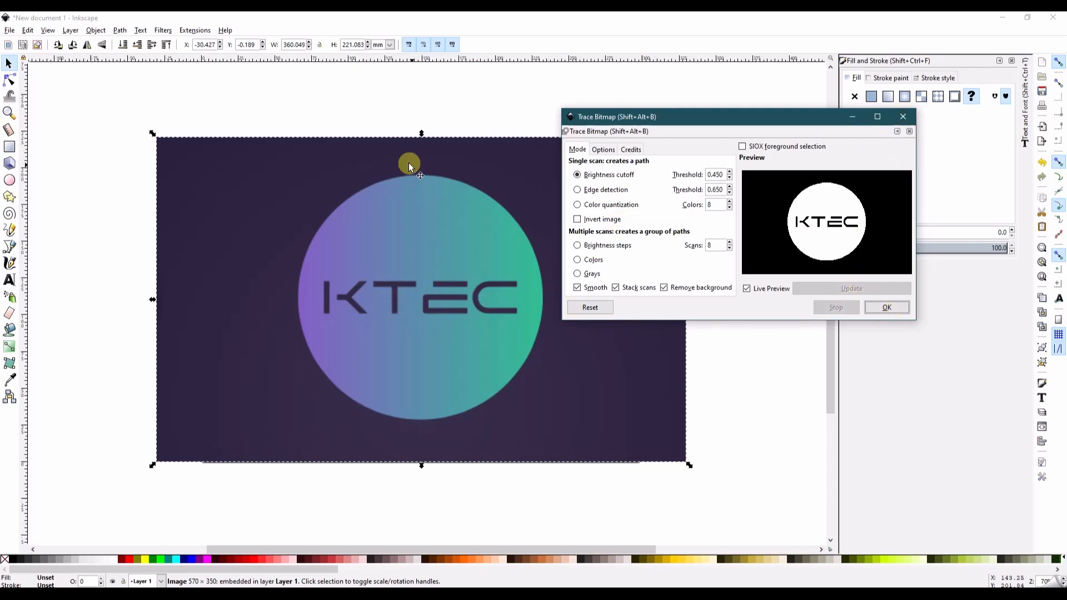
{"action": "left_click", "coordinate": [903, 117]}
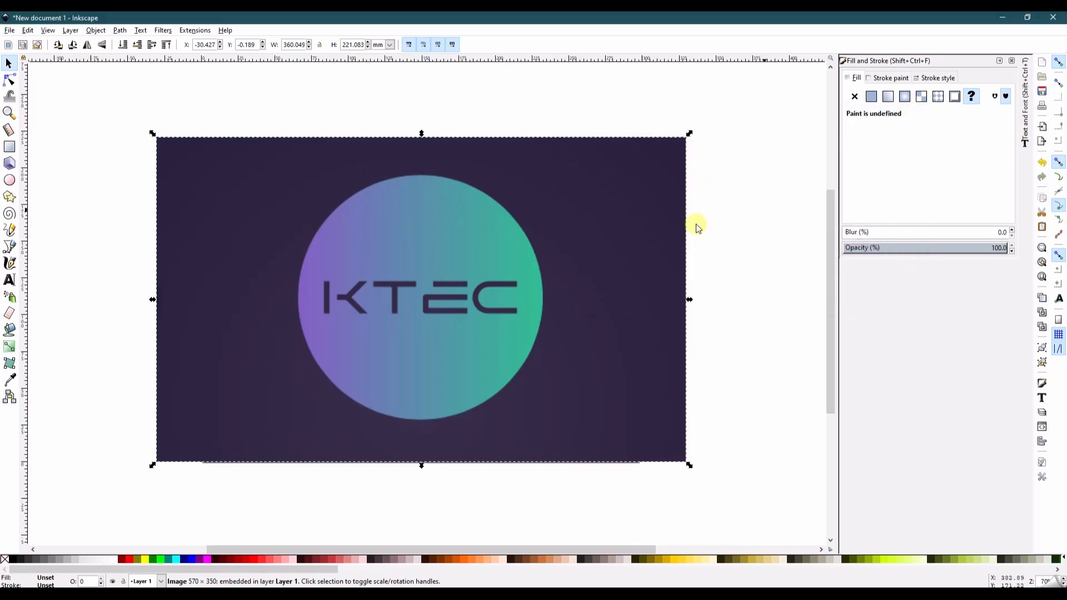
Step: Trace the logo image into a vector path with brightness cutoff at threshold 0.450, and close the trace settings
{"action": "mouse_move", "coordinate": [608, 222]}
{"action": "left_mouse_down"}
{"action": "mouse_move", "coordinate": [262, 341]}
{"action": "mouse_move", "coordinate": [102, 333]}
{"action": "mouse_move", "coordinate": [649, 219]}
{"action": "mouse_move", "coordinate": [612, 289]}
{"action": "mouse_move", "coordinate": [603, 215]}
{"action": "mouse_move", "coordinate": [603, 225]}
{"action": "left_mouse_up"}
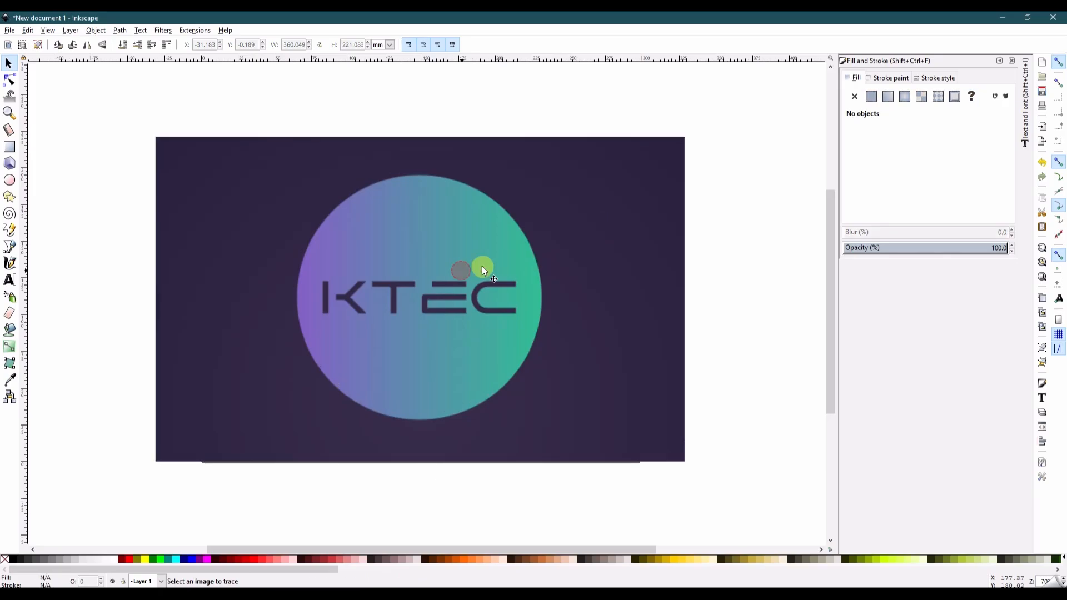
{"action": "key", "text": "shift+alt+b"}
{"action": "left_click", "coordinate": [1041, 220]}
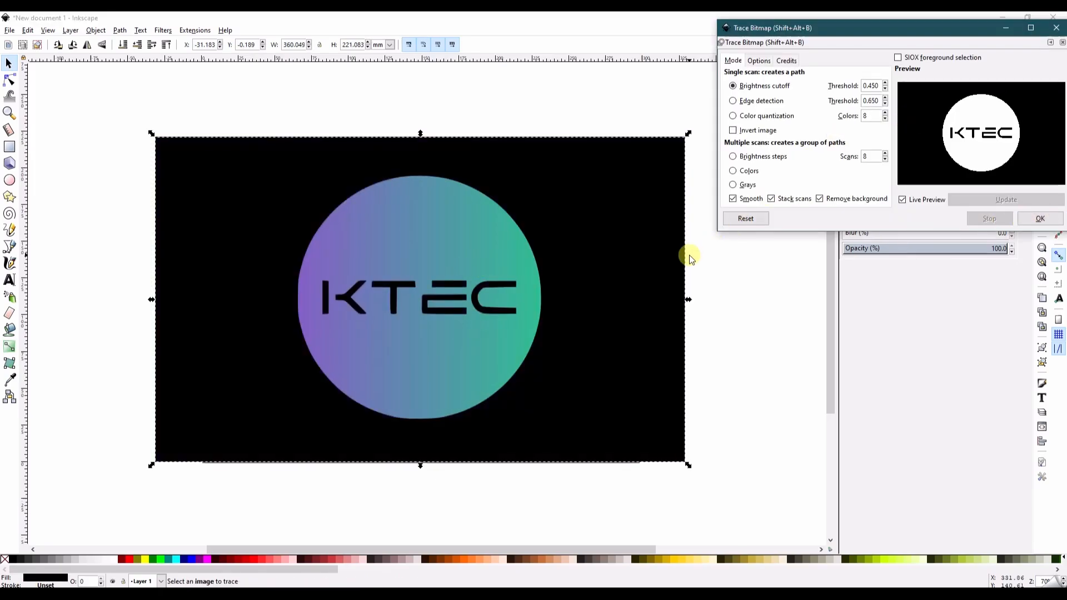
{"action": "left_click_drag", "start_coordinate": [951, 27], "coordinate": [929, 52]}
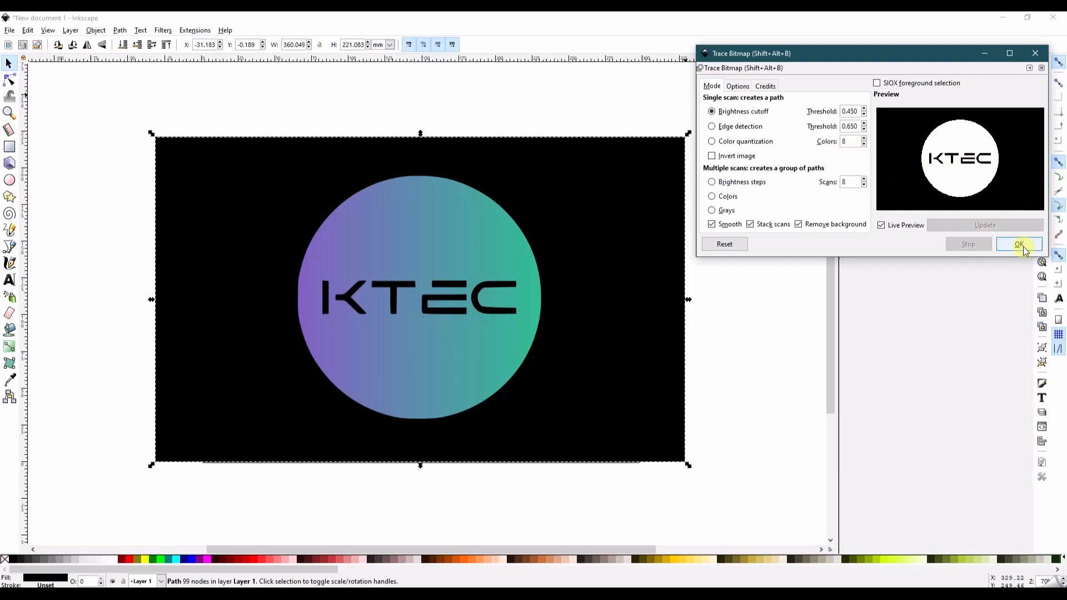
{"action": "left_click", "coordinate": [1034, 53]}
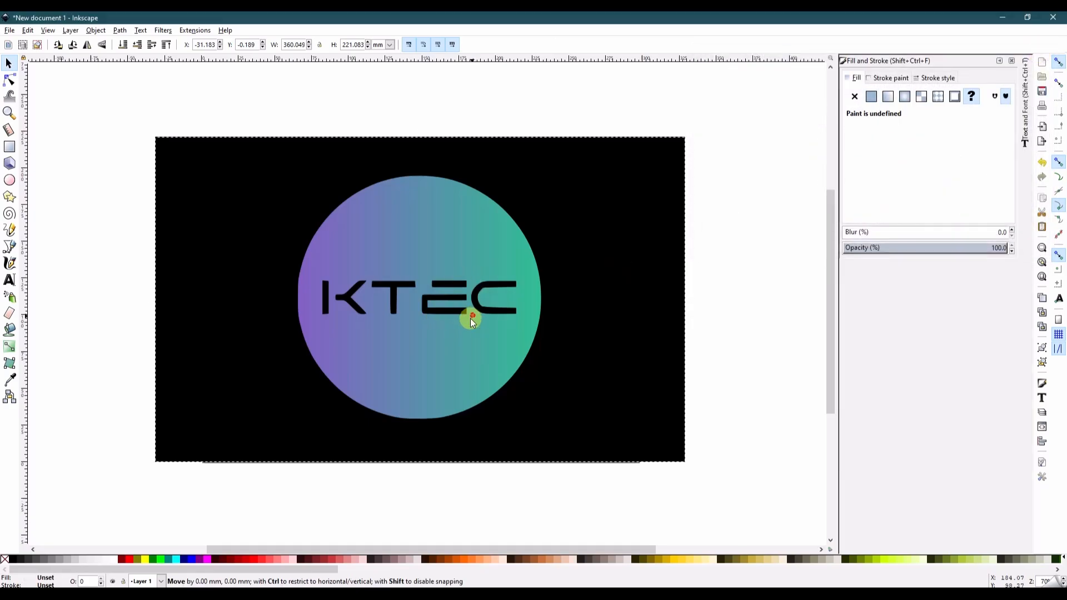
Step: Move the original logo image well off the page, to the left of the traced path, and clear the selection
{"action": "mouse_move", "coordinate": [470, 318]}
{"action": "left_mouse_down"}
{"action": "mouse_move", "coordinate": [231, 441]}
{"action": "mouse_move", "coordinate": [8, 487]}
{"action": "left_mouse_up"}
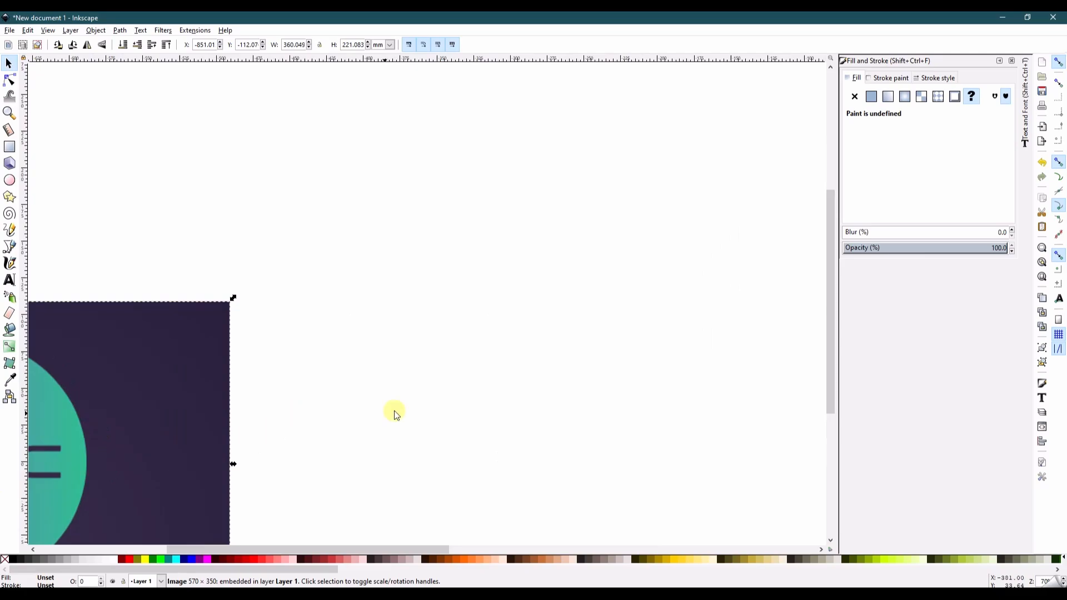
{"action": "left_click_drag", "start_coordinate": [99, 428], "coordinate": [261, 290]}
{"action": "left_click_drag", "start_coordinate": [369, 549], "coordinate": [655, 548]}
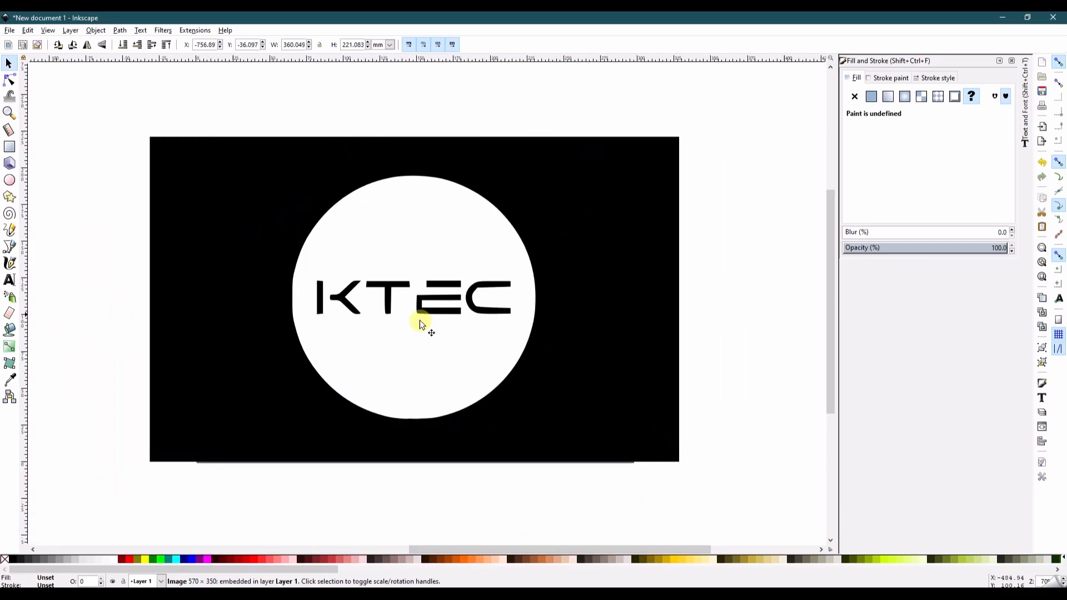
{"action": "key", "text": "Escape"}
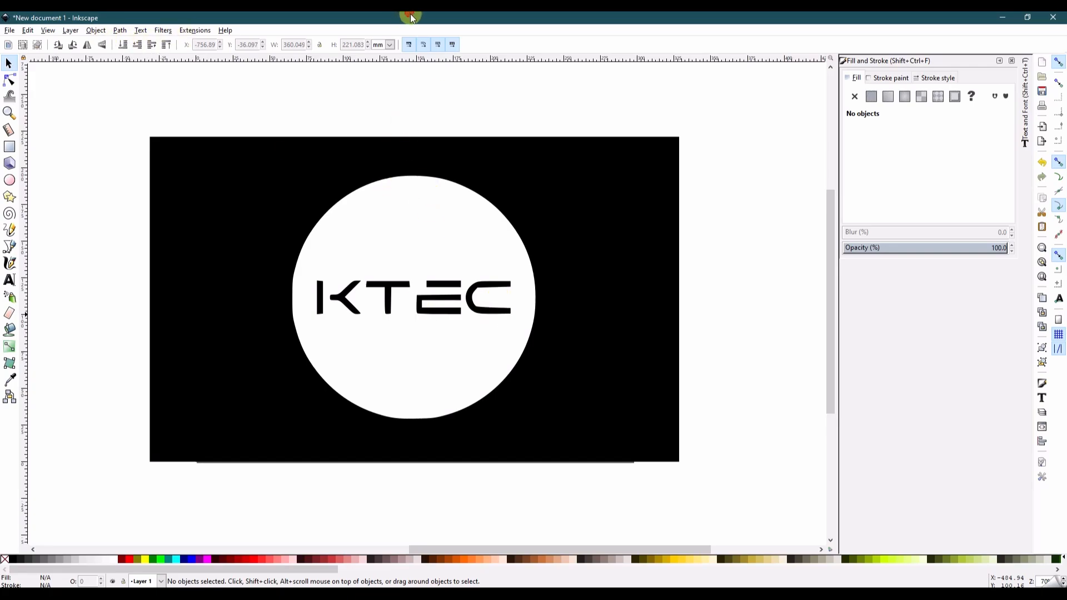
Step: Select the traced black logo path and bring up its fill and stroke settings
{"action": "left_click", "coordinate": [436, 149]}
{"action": "left_click", "coordinate": [437, 199]}
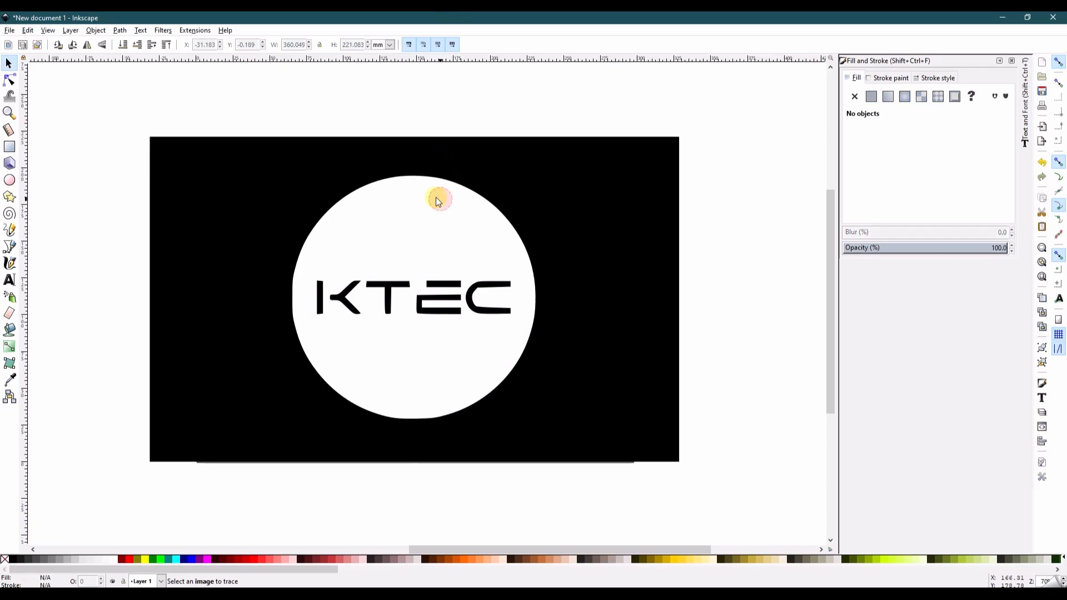
{"action": "left_click", "coordinate": [483, 173]}
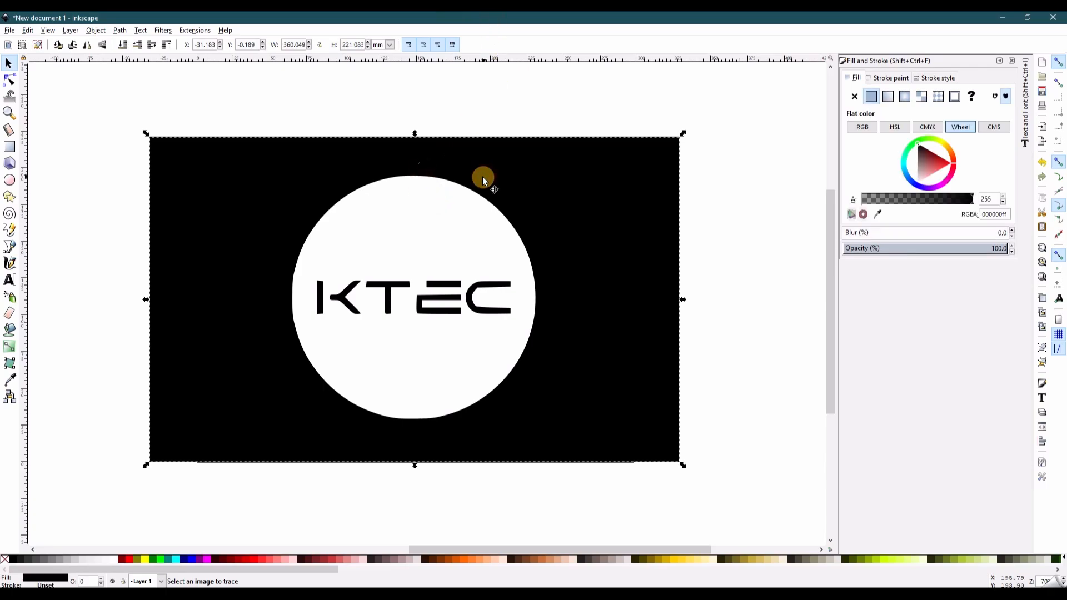
{"action": "left_click", "coordinate": [422, 186]}
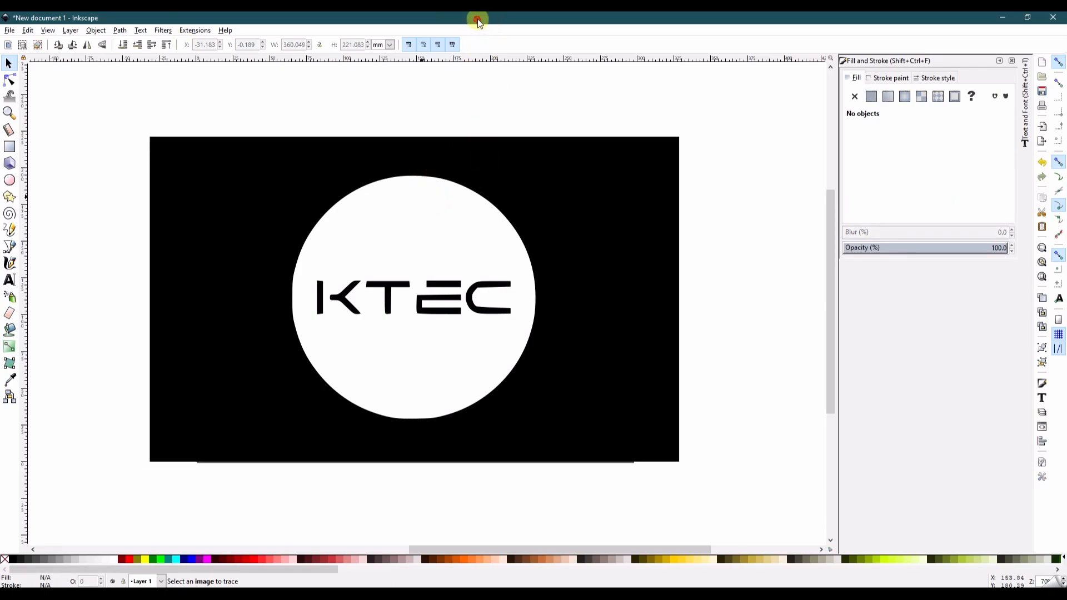
{"action": "left_click", "coordinate": [448, 186]}
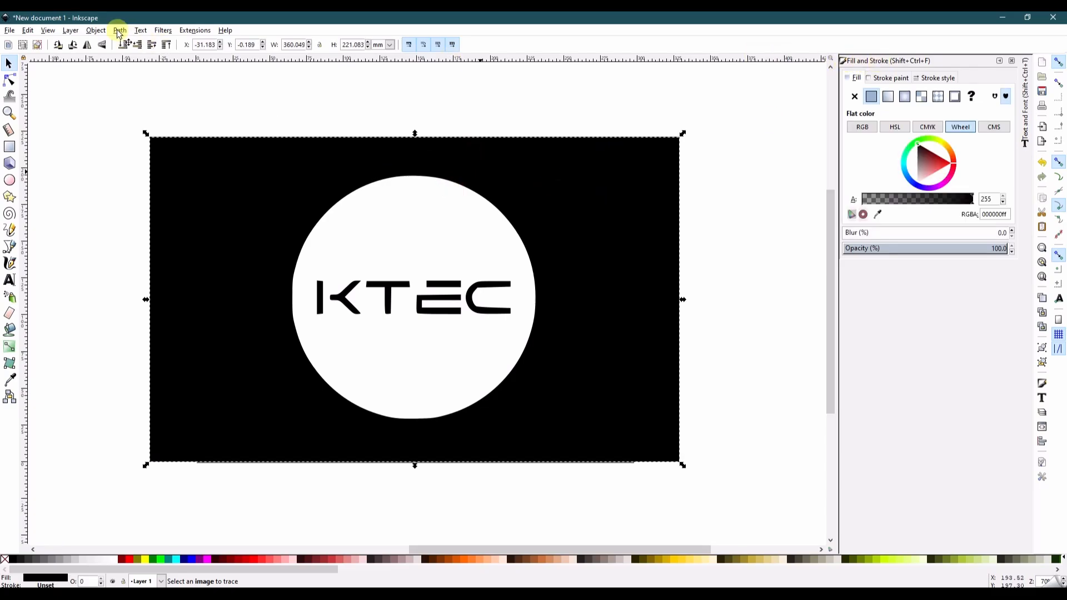
{"action": "left_click", "coordinate": [185, 31]}
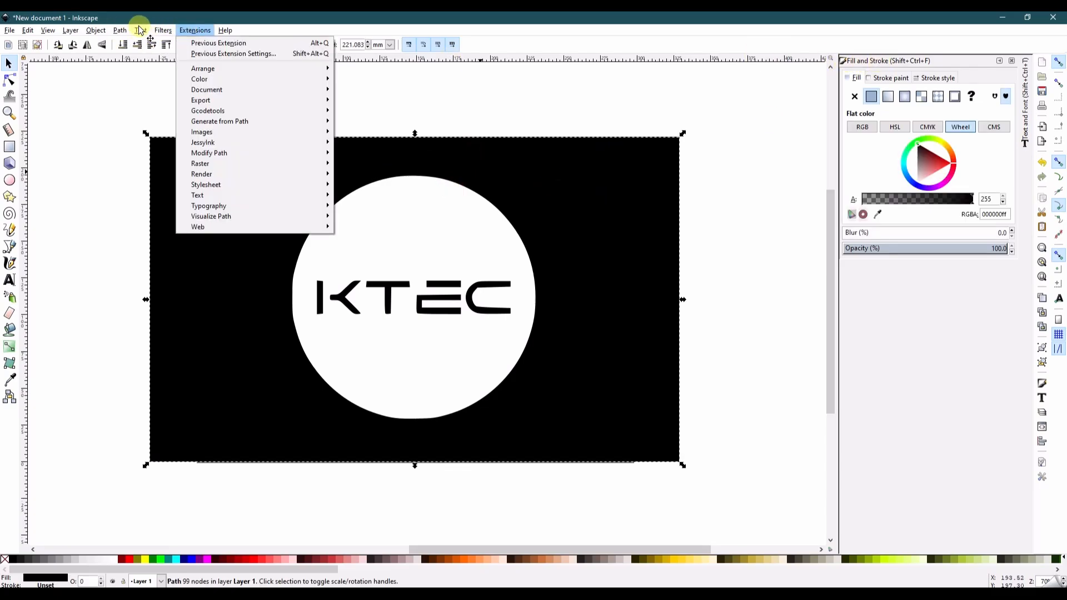
{"action": "key", "text": "Escape"}
{"action": "left_click", "coordinate": [118, 31]}
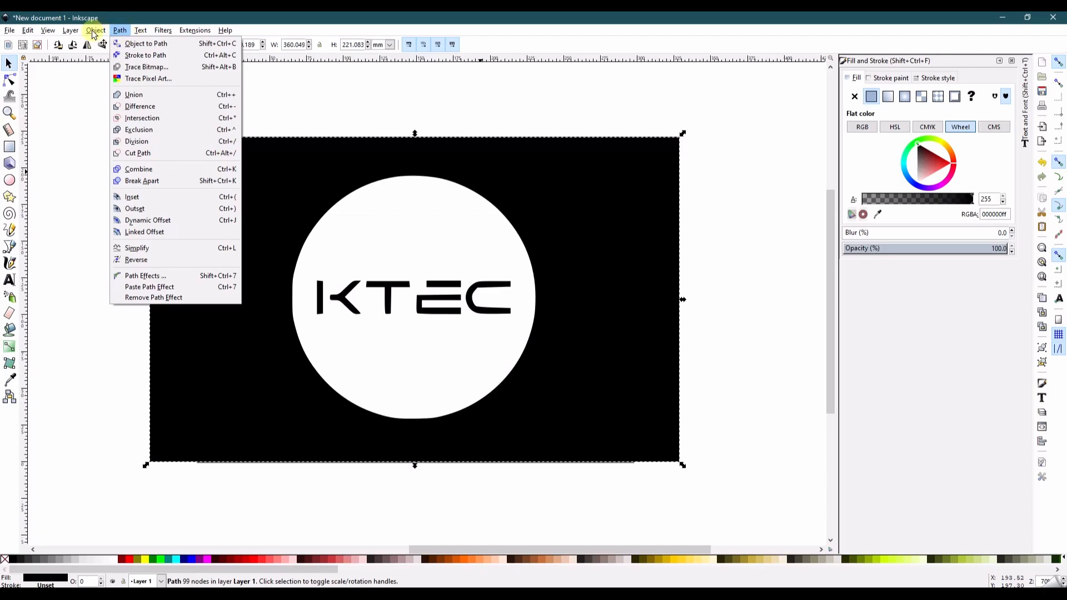
{"action": "key", "text": "Escape"}
{"action": "left_click", "coordinate": [95, 31]}
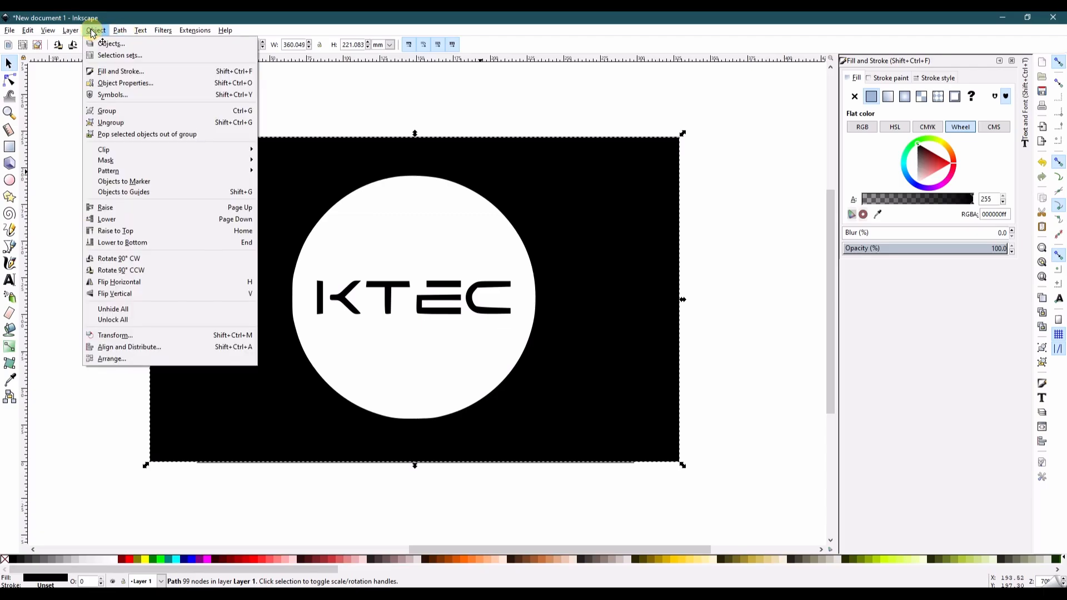
{"action": "left_click", "coordinate": [114, 71]}
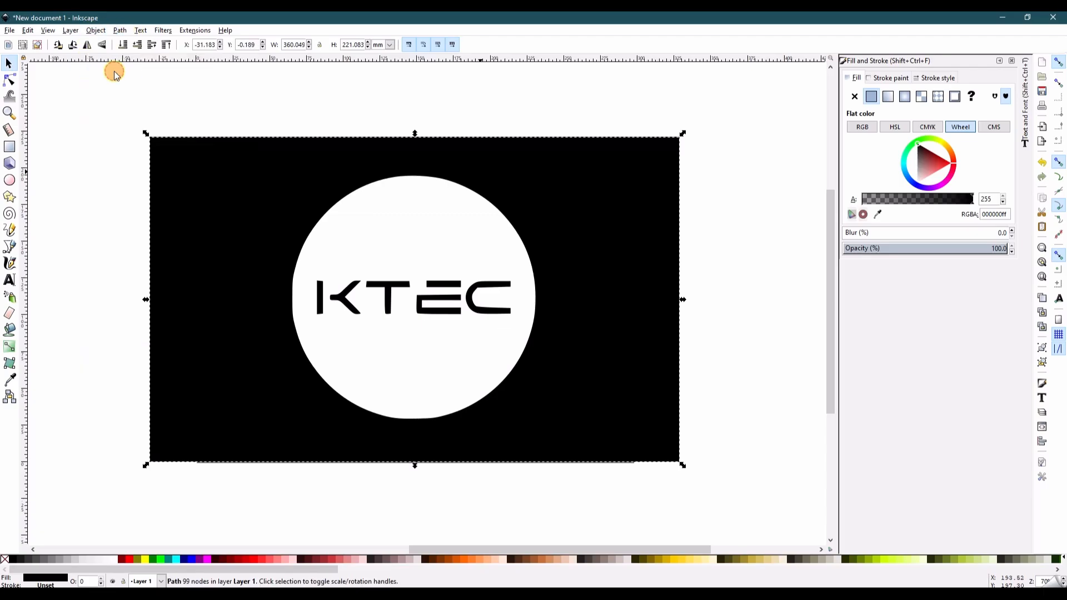
Step: Remove the fill from the traced logo path and give it a flat black stroke
{"action": "left_click", "coordinate": [854, 97]}
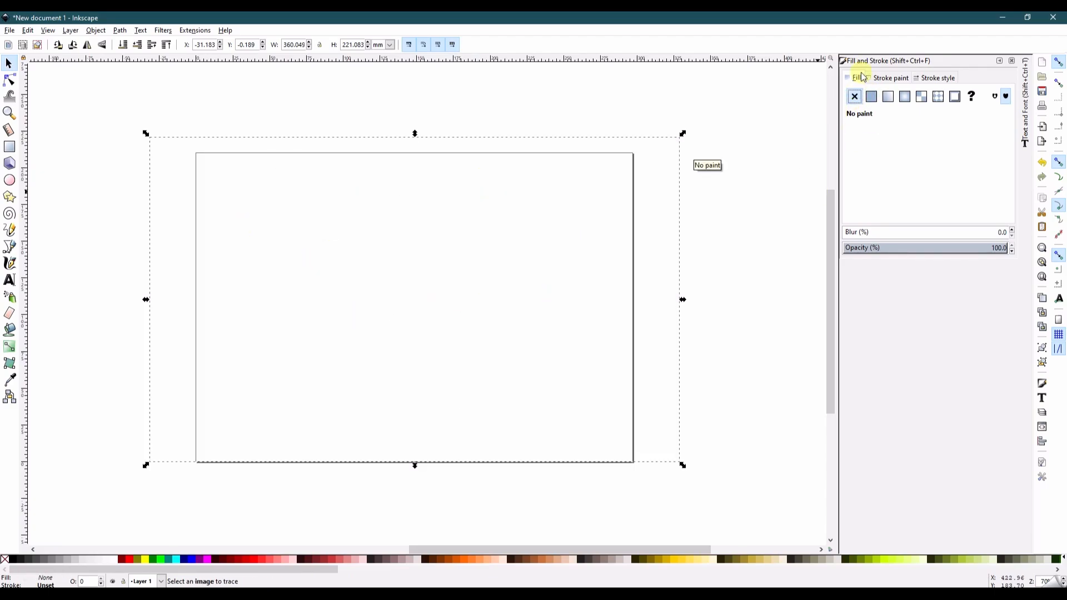
{"action": "left_click", "coordinate": [886, 79]}
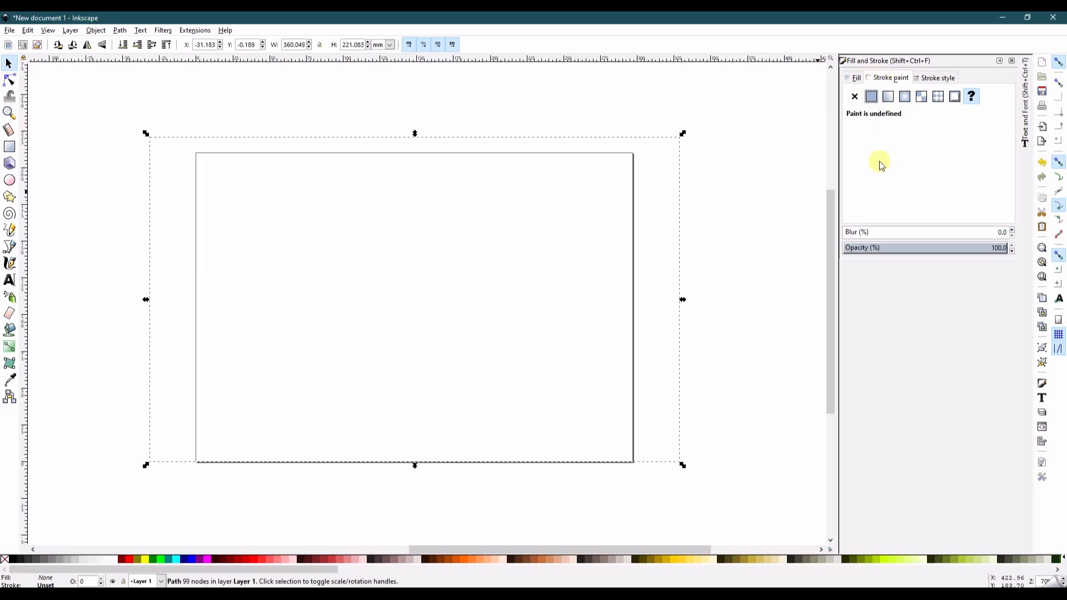
{"action": "left_click", "coordinate": [872, 97]}
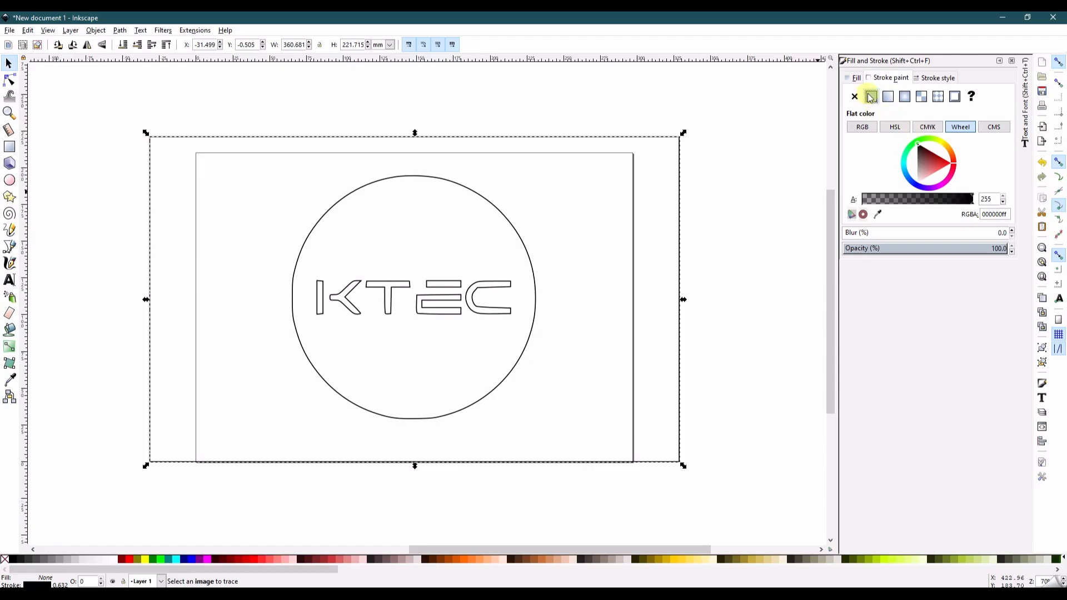
Step: Look over the stroke width and dash pattern options for the traced logo path
{"action": "left_click", "coordinate": [938, 79]}
{"action": "double_click", "coordinate": [902, 98]}
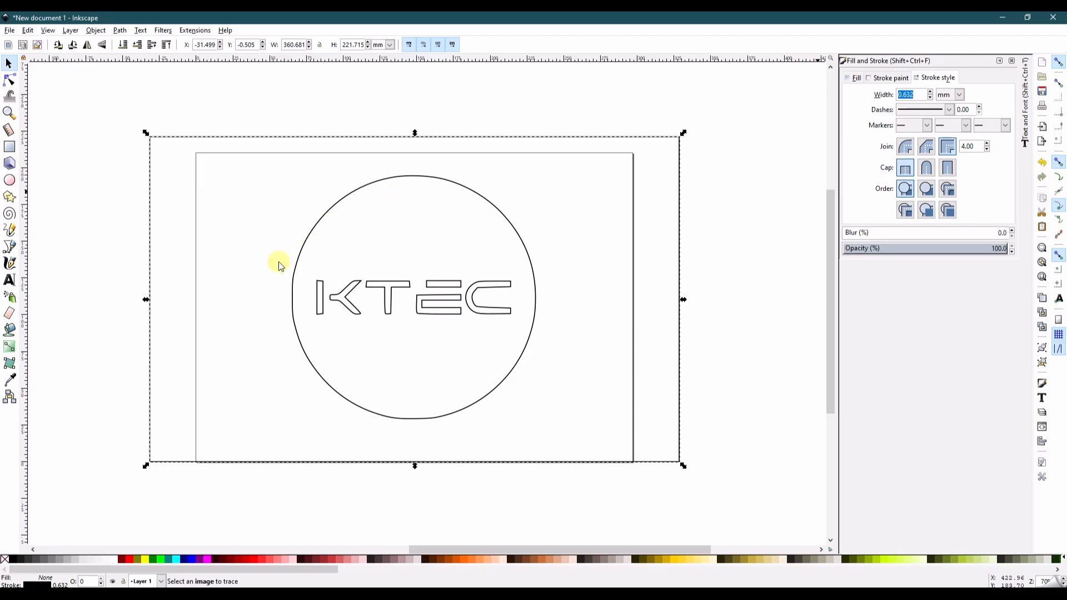
{"action": "left_click", "coordinate": [950, 110]}
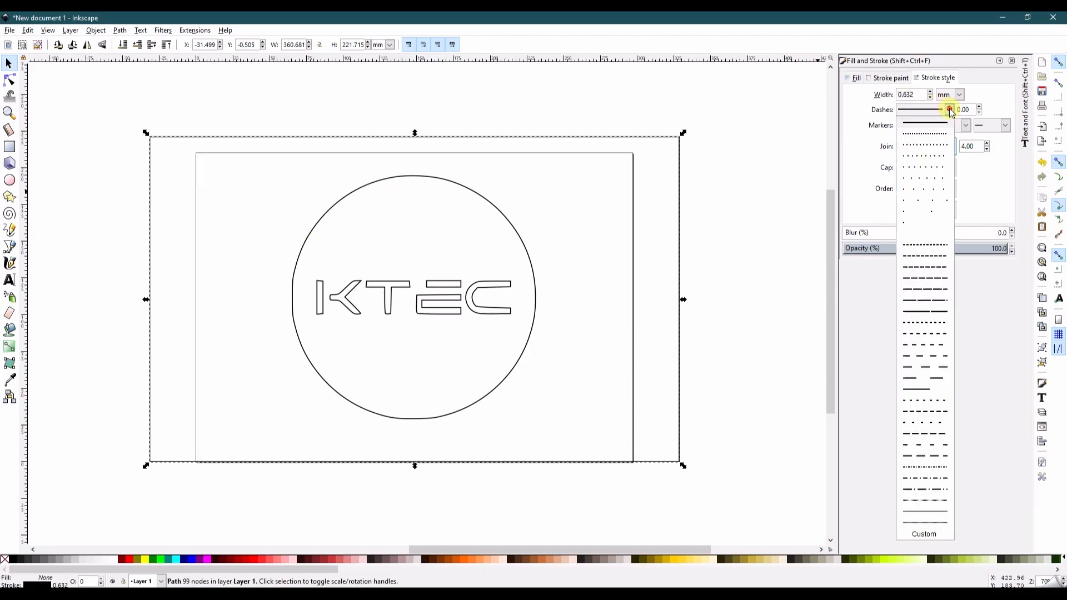
{"action": "left_click", "coordinate": [949, 110]}
{"action": "left_click", "coordinate": [950, 110]}
{"action": "left_click", "coordinate": [950, 111]}
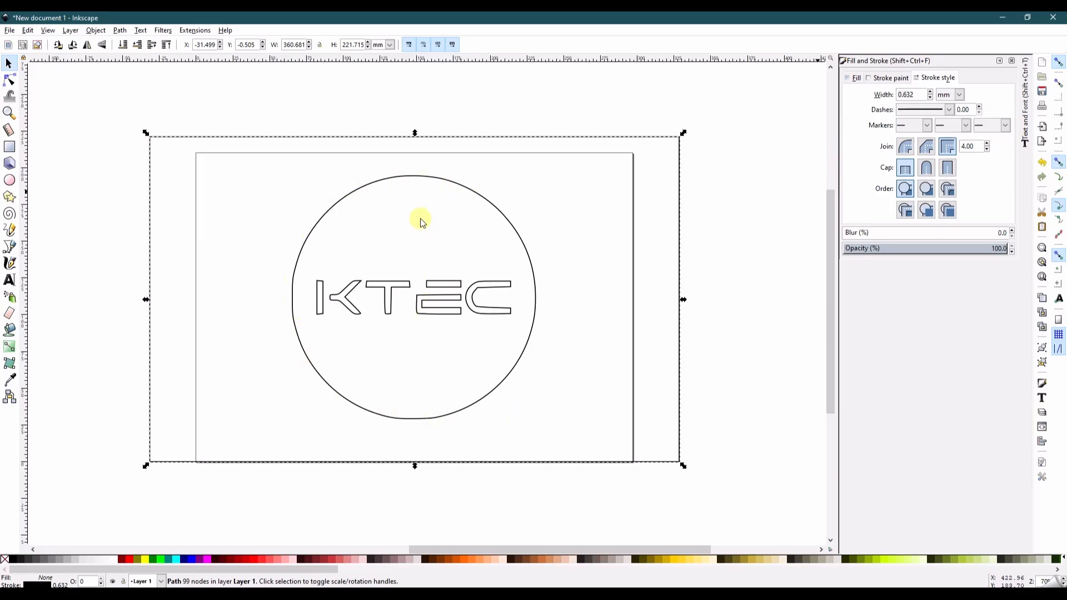
Step: Apply Object to Path to the outlined logo and move it slightly down and left, to about X -39.4 mm, Y -5.0 mm
{"action": "left_click", "coordinate": [119, 30]}
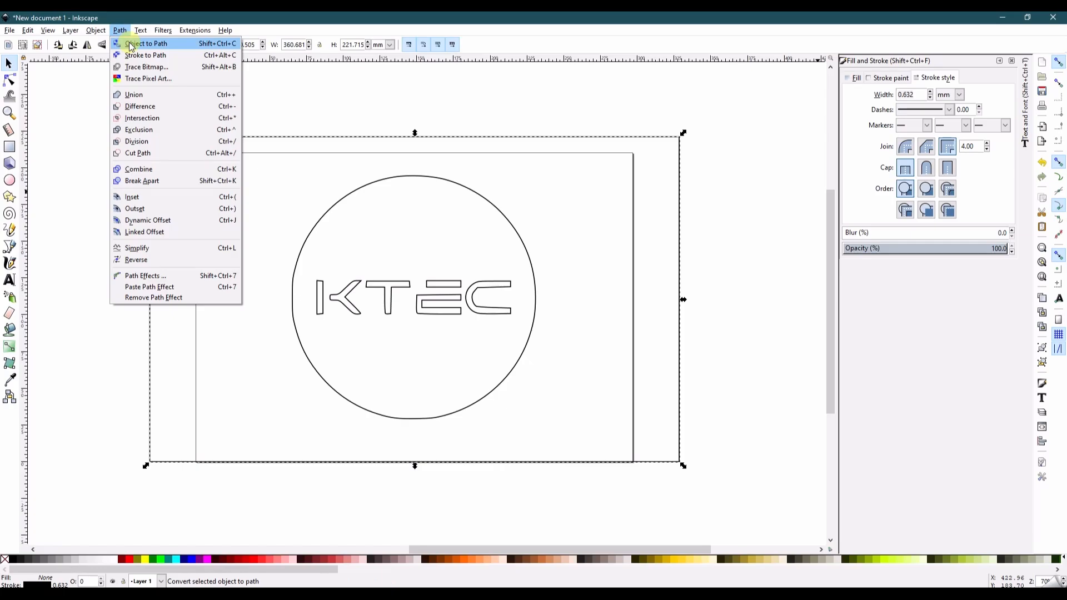
{"action": "left_click", "coordinate": [130, 44]}
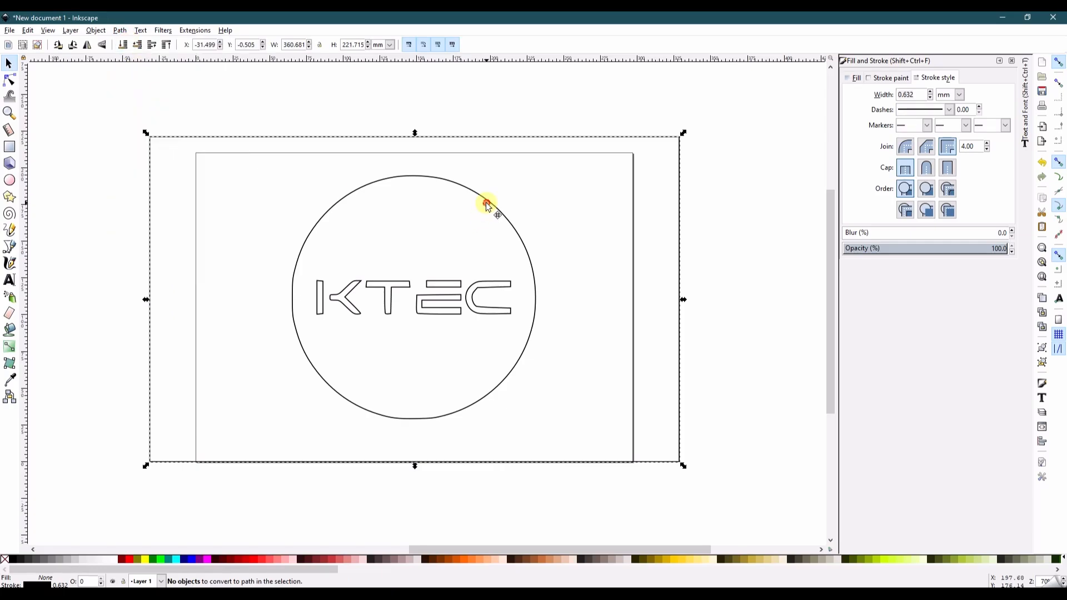
{"action": "mouse_move", "coordinate": [487, 206]}
{"action": "left_mouse_down"}
{"action": "mouse_move", "coordinate": [538, 240]}
{"action": "mouse_move", "coordinate": [510, 247]}
{"action": "left_mouse_up"}
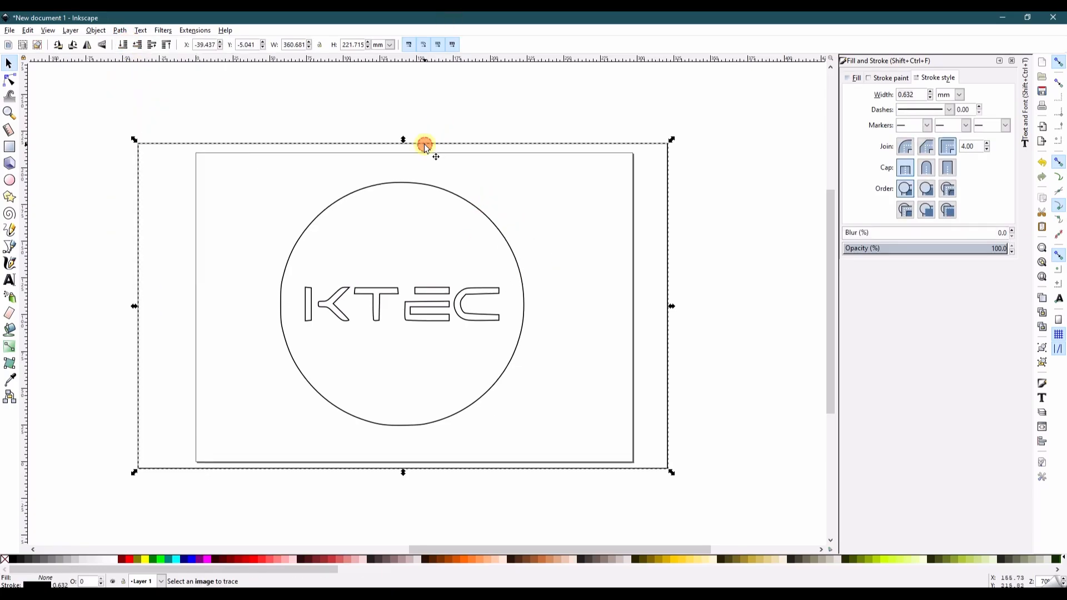
Step: Try converting the logo's stroke to a path and reshaping the circle's upper edge with the node tool, and undo both
{"action": "left_click", "coordinate": [120, 31]}
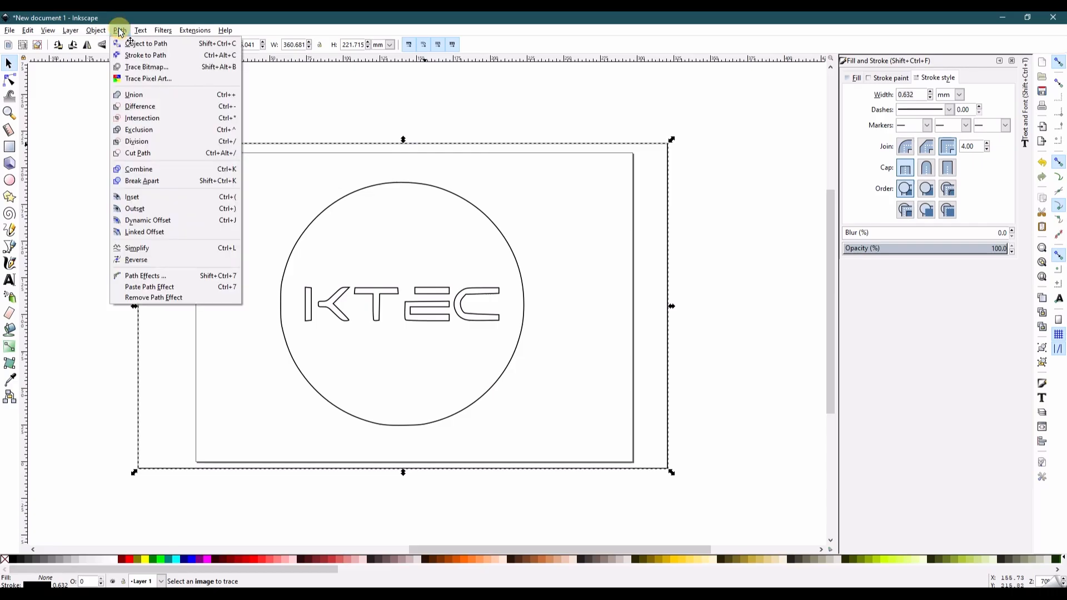
{"action": "left_click", "coordinate": [156, 57]}
{"action": "key", "text": "n"}
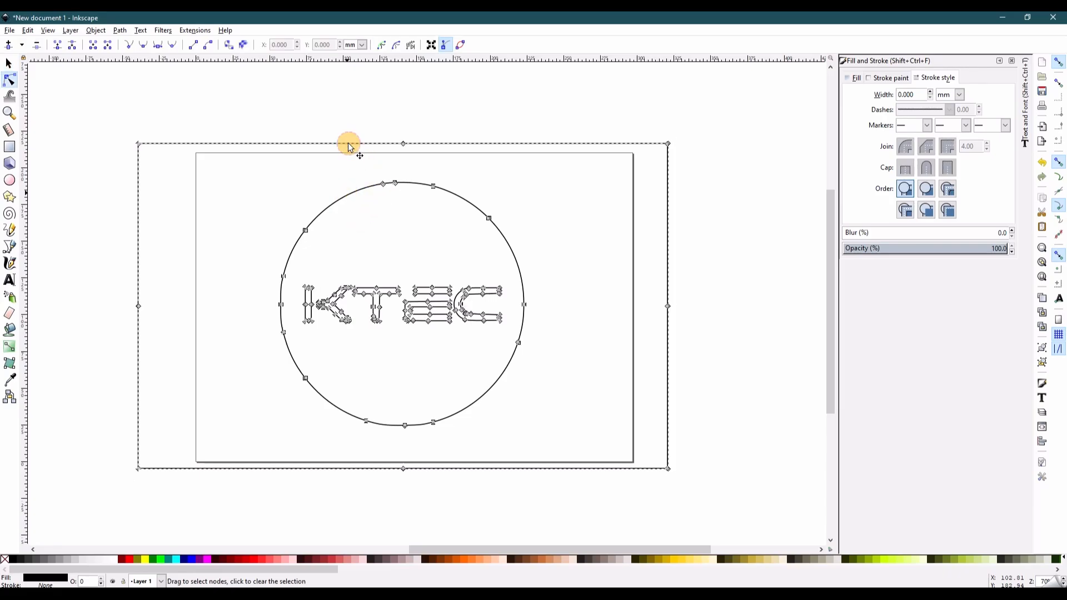
{"action": "left_click", "coordinate": [349, 197]}
{"action": "left_click", "coordinate": [349, 194]}
{"action": "left_click", "coordinate": [362, 191]}
{"action": "left_click_drag", "start_coordinate": [374, 184], "coordinate": [374, 209]}
{"action": "key", "text": "ctrl+z"}
{"action": "key", "text": "ctrl+z"}
Step: Delete all nodes of the outer rectangle around the logo circle, keep the circle and KTEC letters, and clear the selection
{"action": "left_click", "coordinate": [442, 189]}
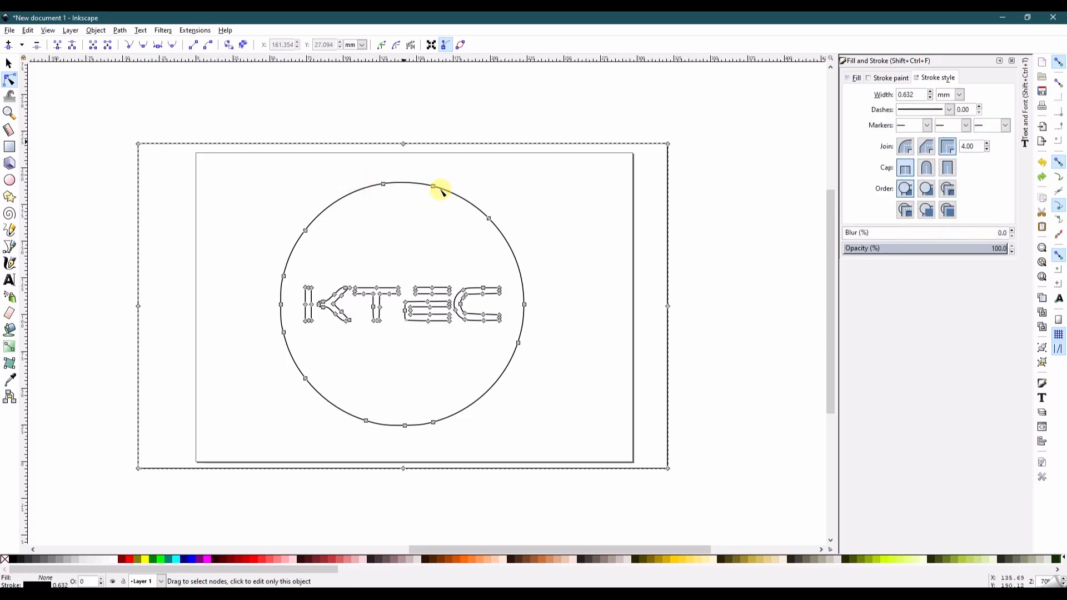
{"action": "left_click", "coordinate": [403, 145]}
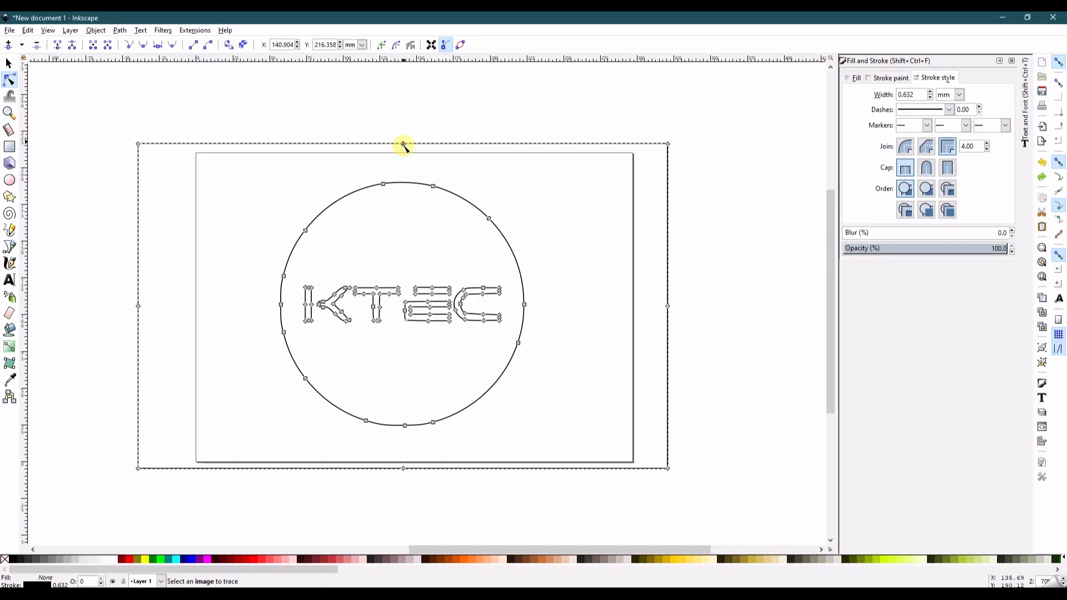
{"action": "left_click", "coordinate": [493, 143]}
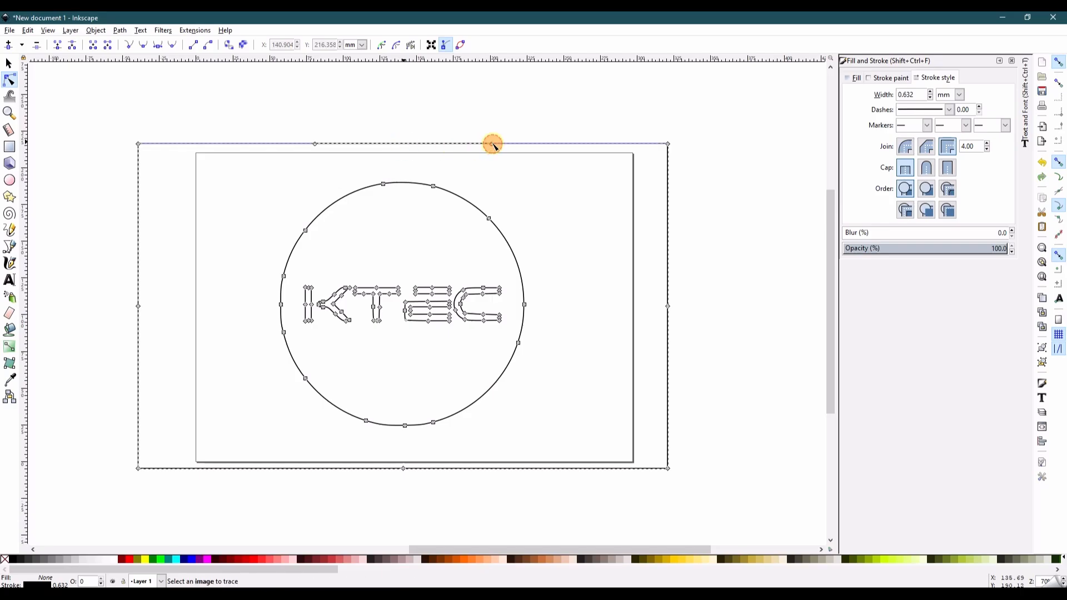
{"action": "left_click", "coordinate": [318, 145]}
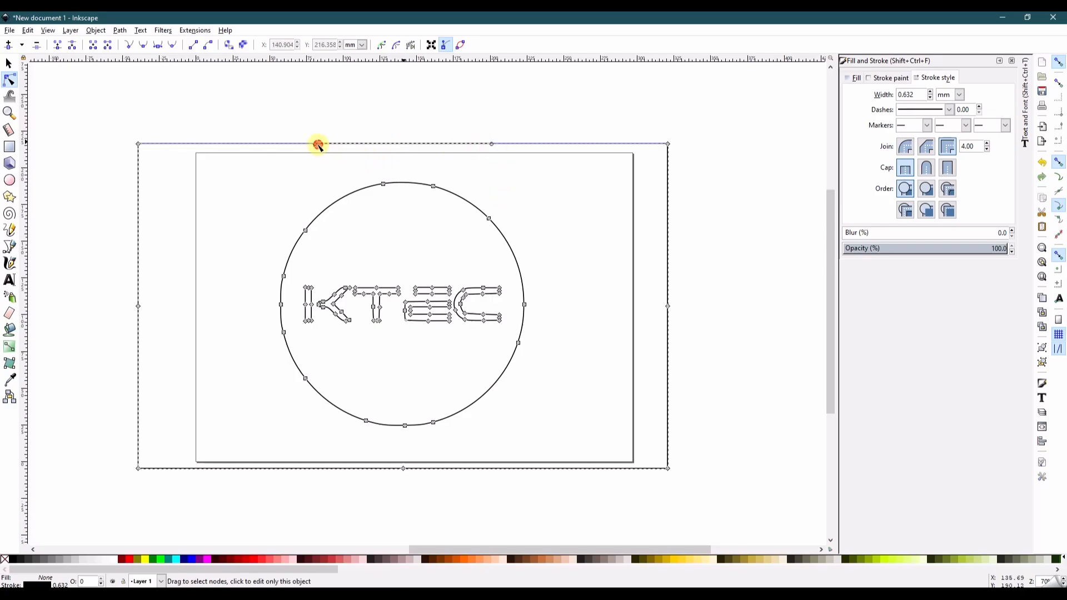
{"action": "left_click", "coordinate": [491, 144]}
{"action": "left_click", "coordinate": [668, 144]}
{"action": "key", "text": "Delete"}
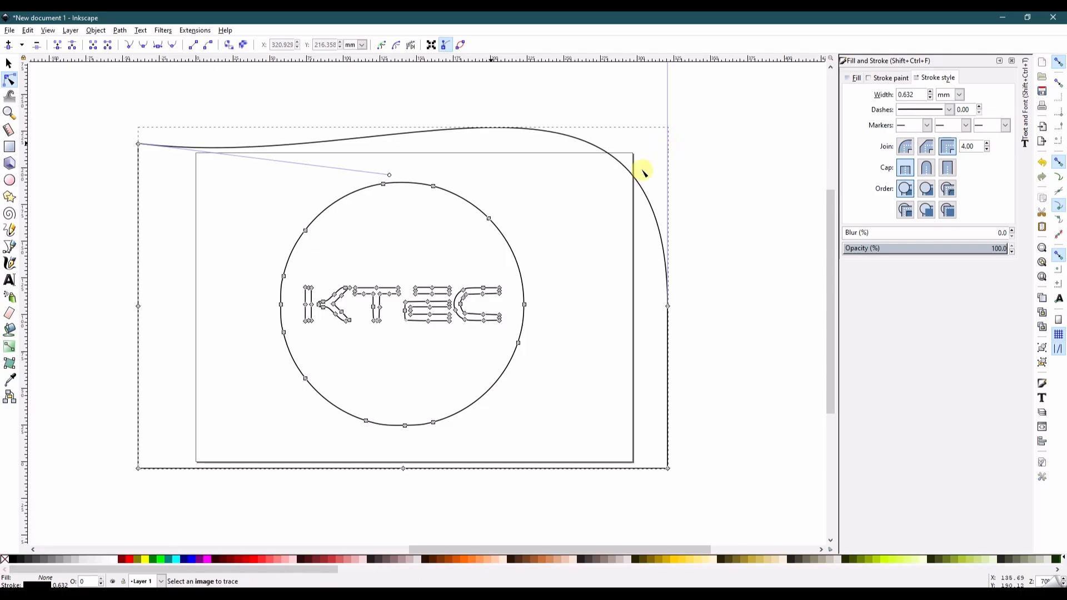
{"action": "left_click_drag", "start_coordinate": [139, 145], "coordinate": [654, 474]}
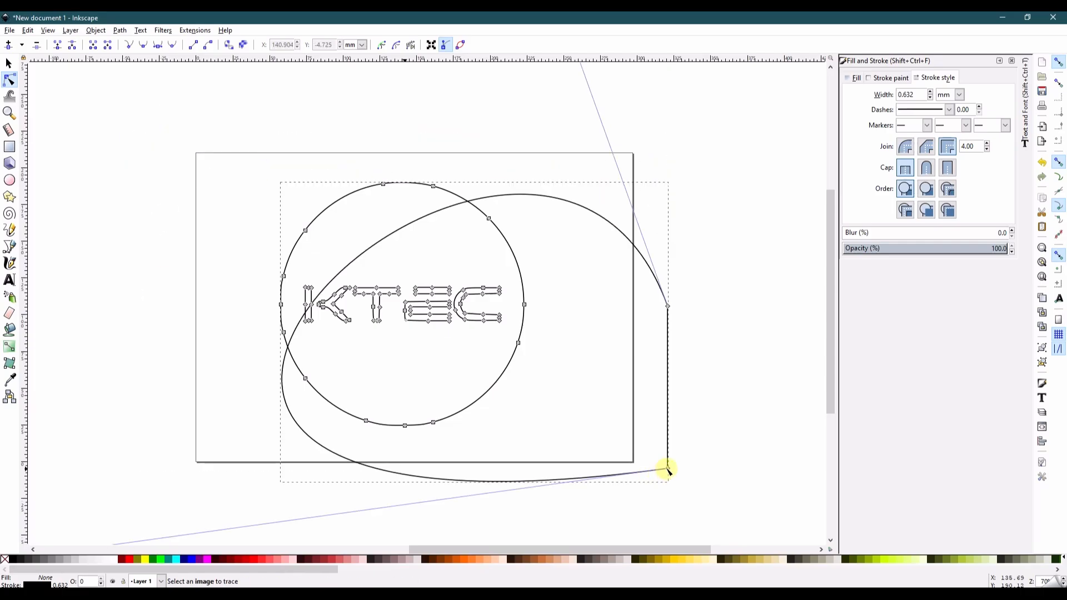
{"action": "key", "text": "Delete"}
{"action": "key", "text": "Delete"}
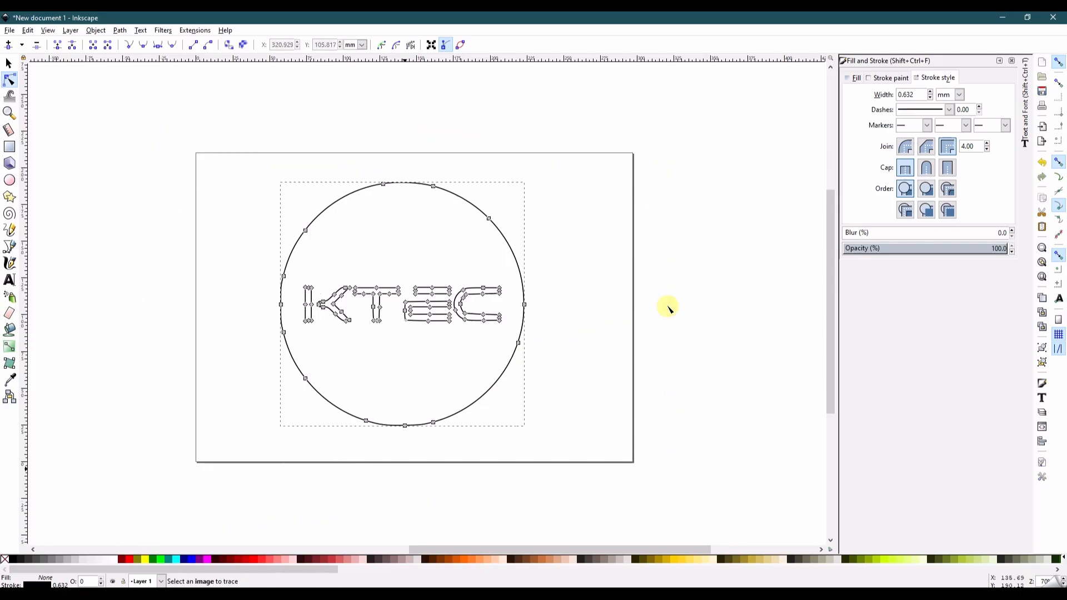
{"action": "key", "text": "Escape"}
{"action": "key", "text": "s"}
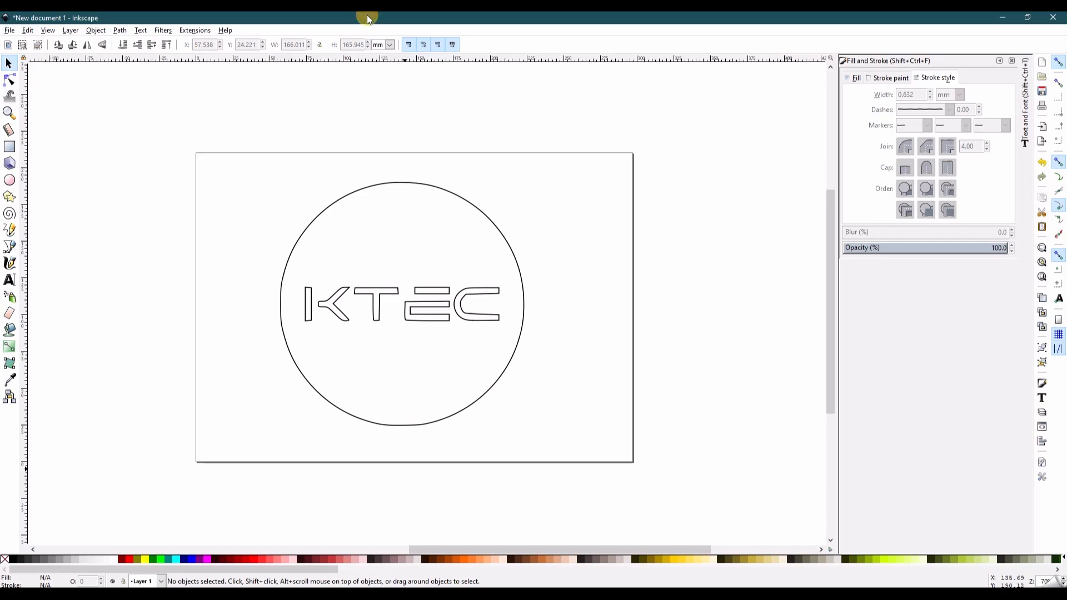
Step: Add the text "DESIGNS" inside the circle, just below the KTEC lettering
{"action": "left_click", "coordinate": [12, 282]}
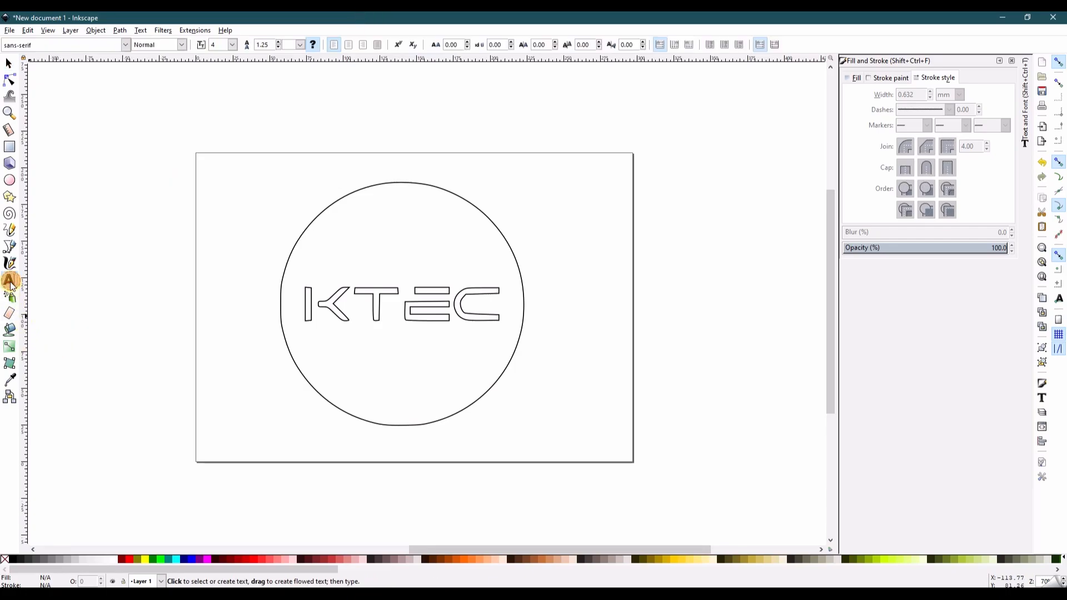
{"action": "left_click", "coordinate": [322, 340]}
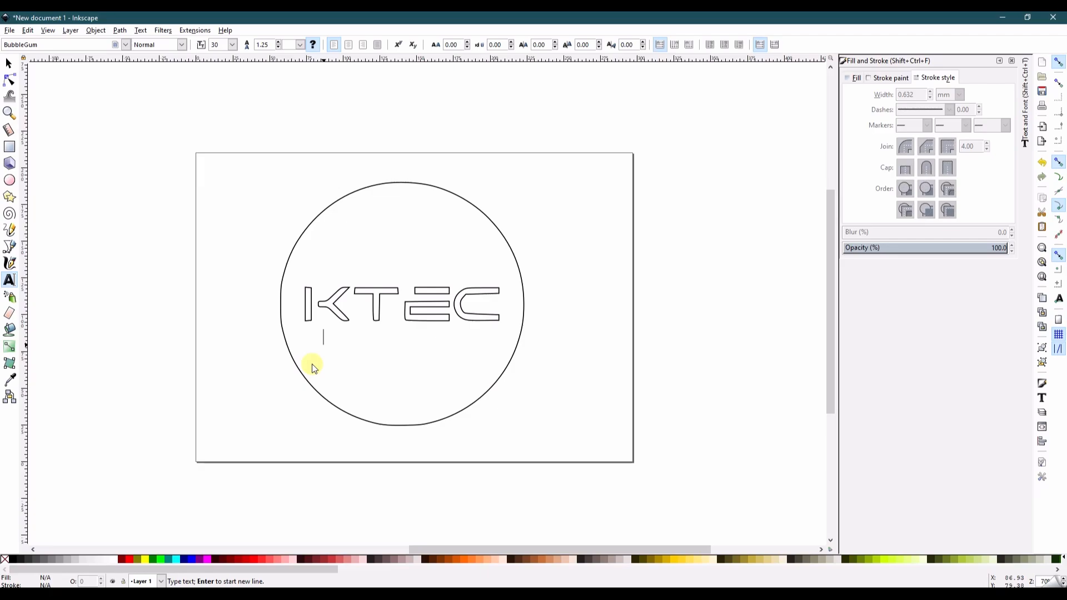
{"action": "type", "text": "DESIGNS"}
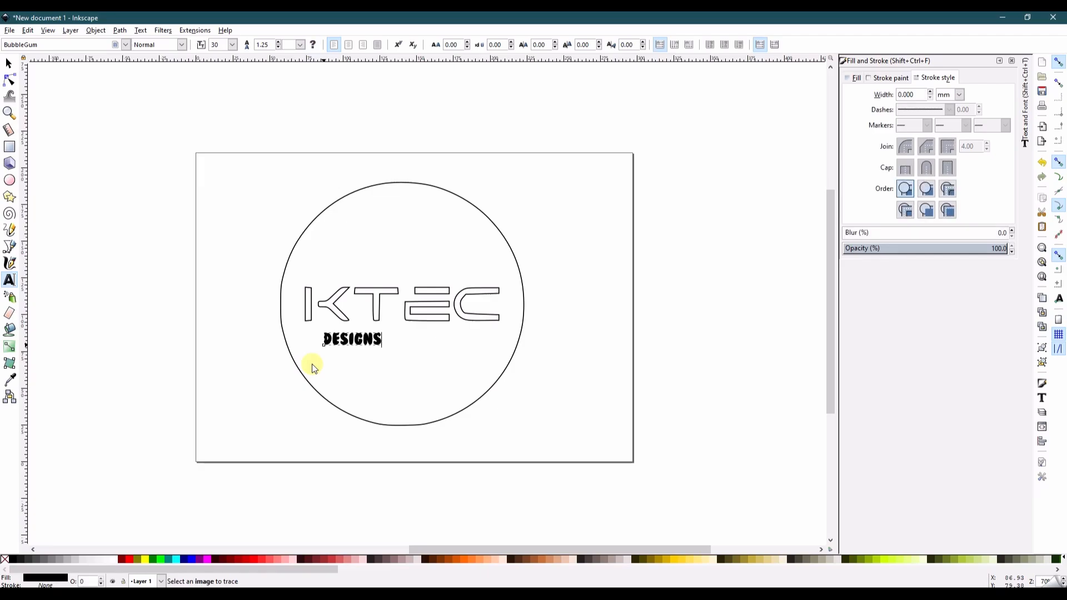
Step: Enlarge the DESIGNS text to about 87 by 19 mm and centre it beneath the KTEC lettering
{"action": "left_click_drag", "start_coordinate": [343, 339], "coordinate": [390, 359]}
{"action": "left_click", "coordinate": [370, 340]}
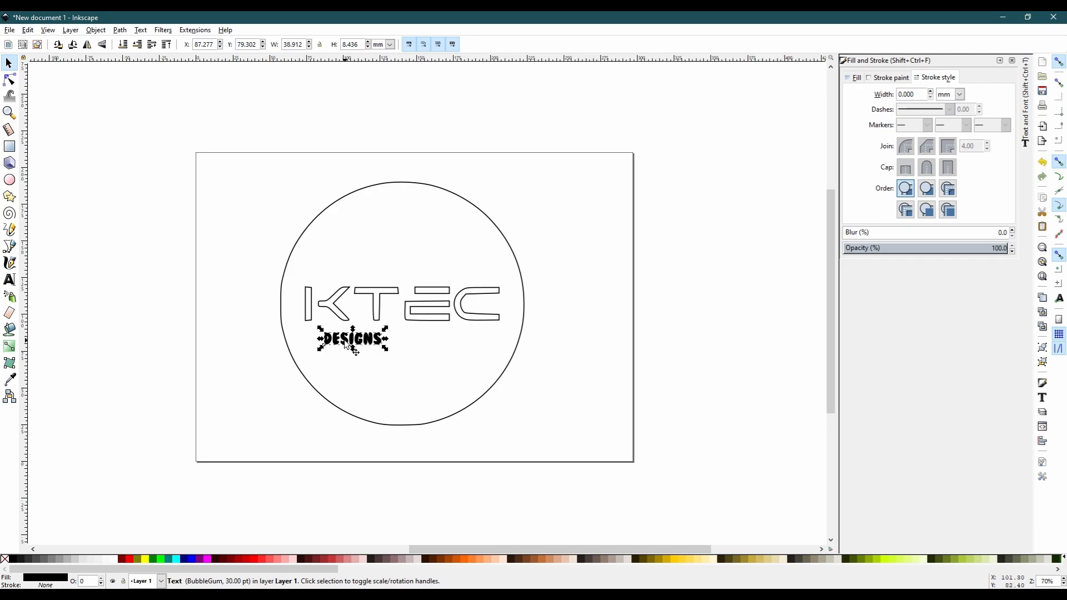
{"action": "left_click_drag", "start_coordinate": [347, 345], "coordinate": [493, 387]}
{"action": "left_click_drag", "start_coordinate": [442, 358], "coordinate": [420, 361]}
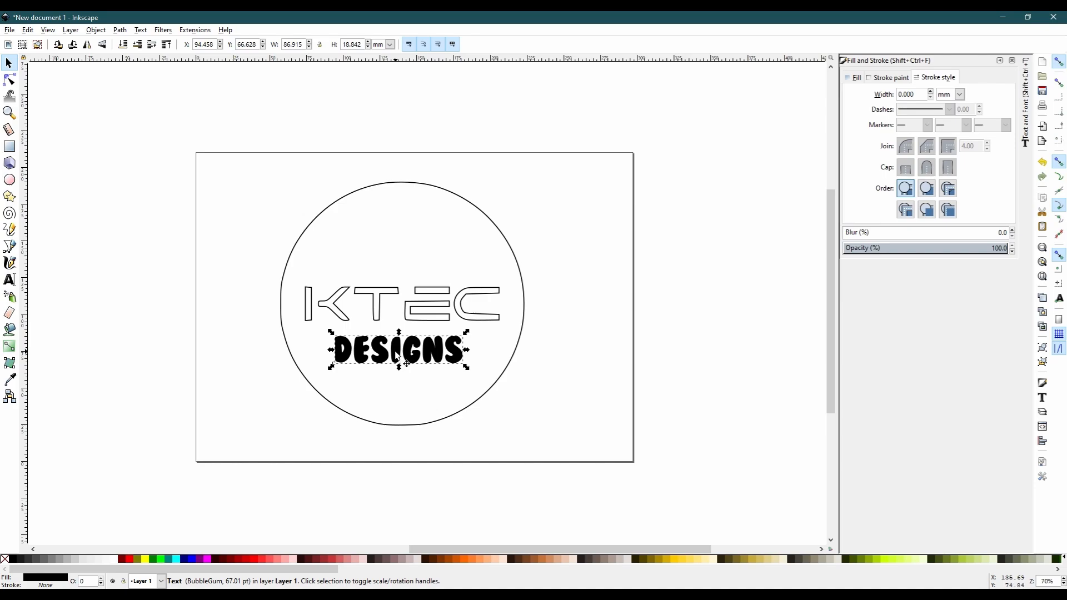
Step: Change the font of the whole DESIGNS text to a Apple Tea and recentre the text beneath the KTEC lettering
{"action": "left_click", "coordinate": [141, 31]}
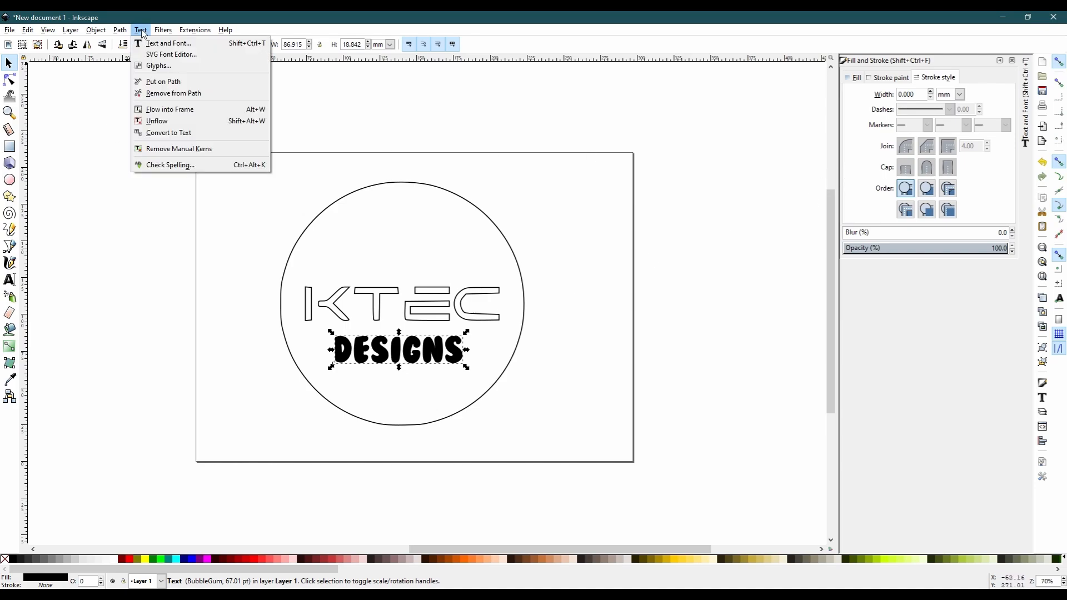
{"action": "left_click", "coordinate": [160, 45]}
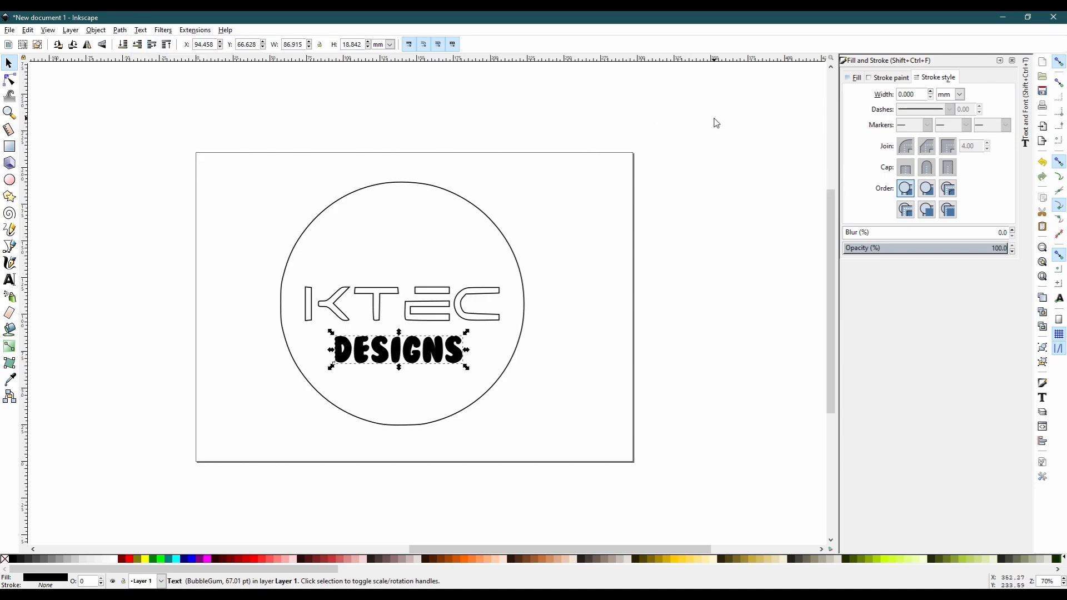
{"action": "double_click", "coordinate": [416, 349]}
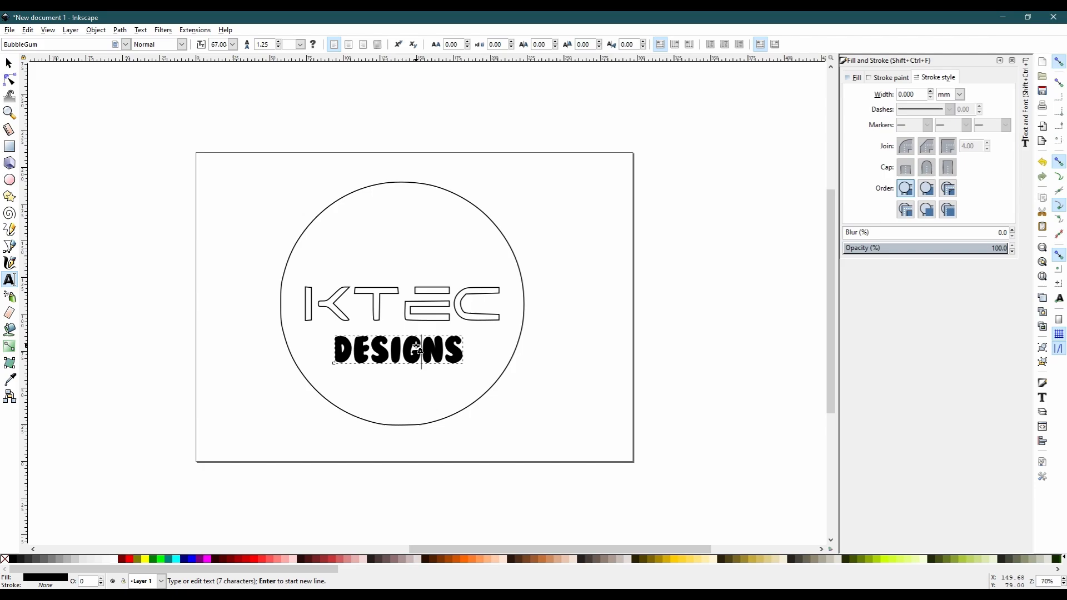
{"action": "left_click", "coordinate": [356, 353]}
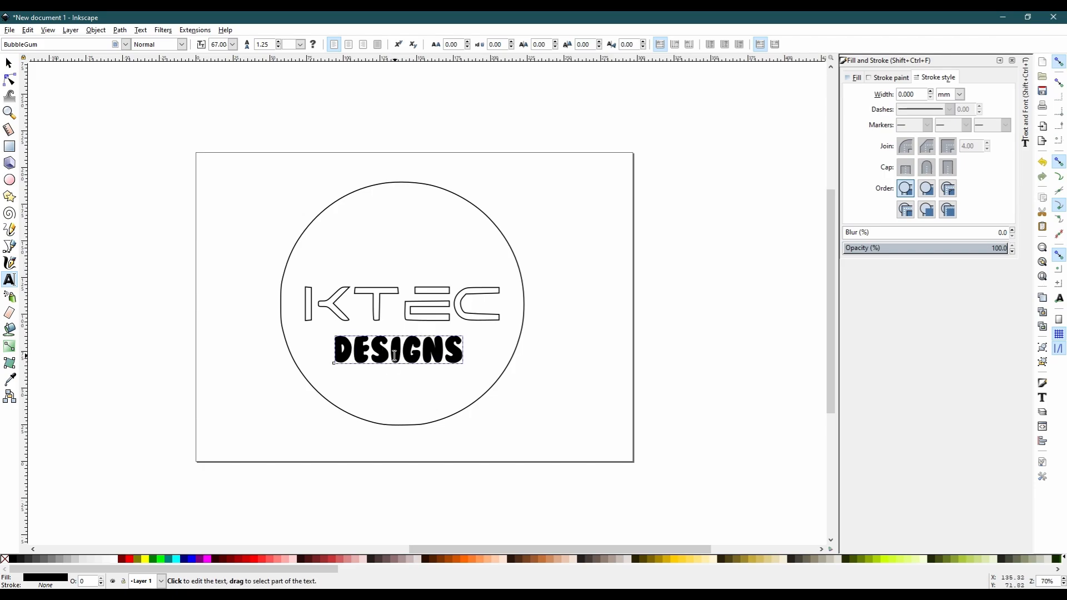
{"action": "left_click", "coordinate": [388, 349]}
{"action": "double_click", "coordinate": [361, 351]}
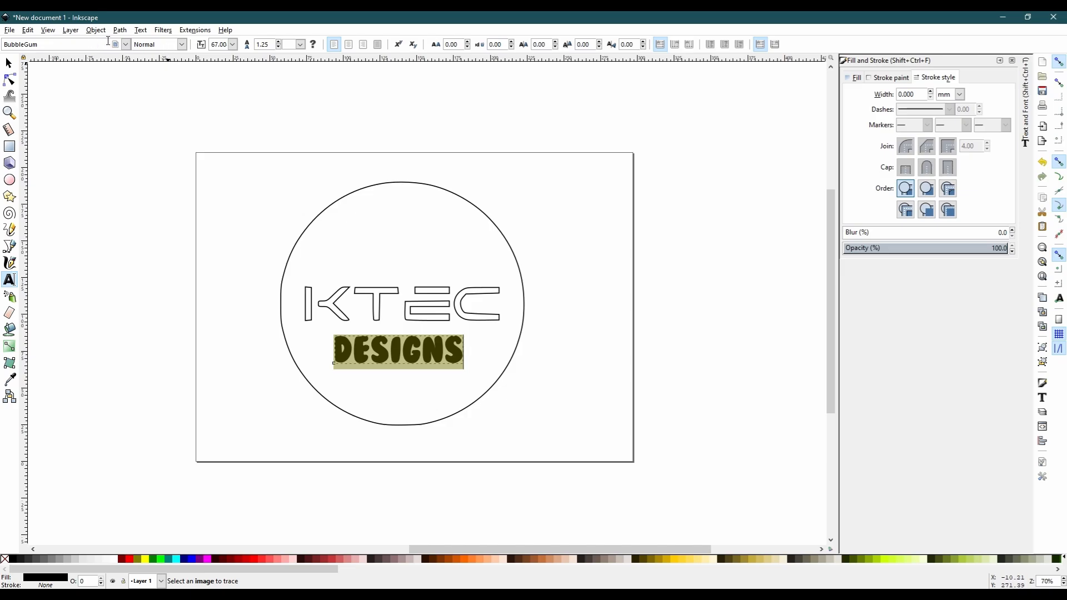
{"action": "left_click", "coordinate": [125, 44]}
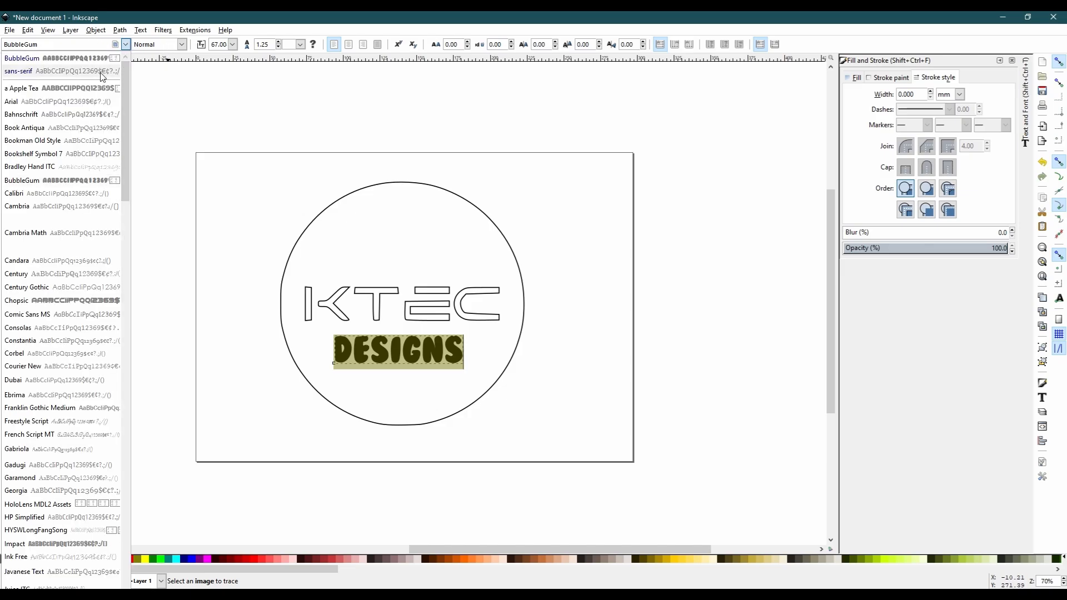
{"action": "left_click", "coordinate": [71, 89]}
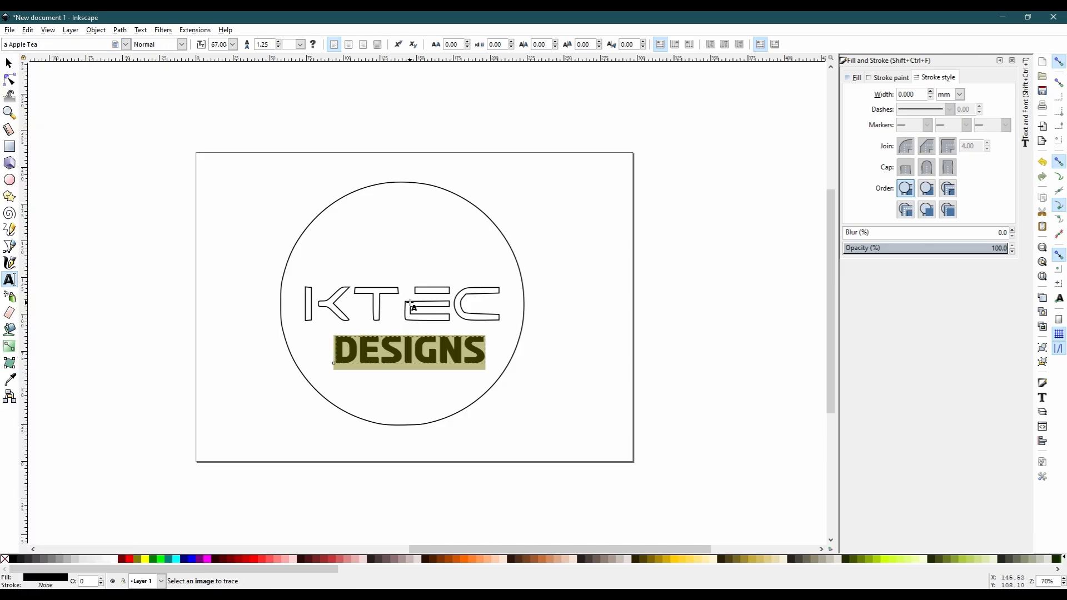
{"action": "left_click", "coordinate": [538, 356]}
{"action": "key", "text": "F1"}
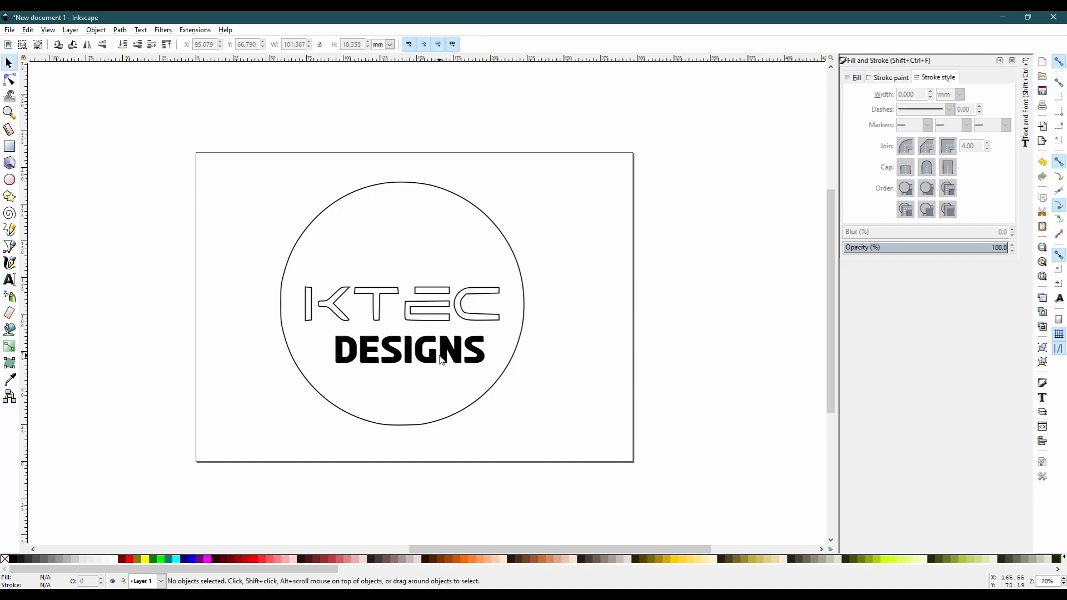
{"action": "left_click_drag", "start_coordinate": [430, 367], "coordinate": [426, 359]}
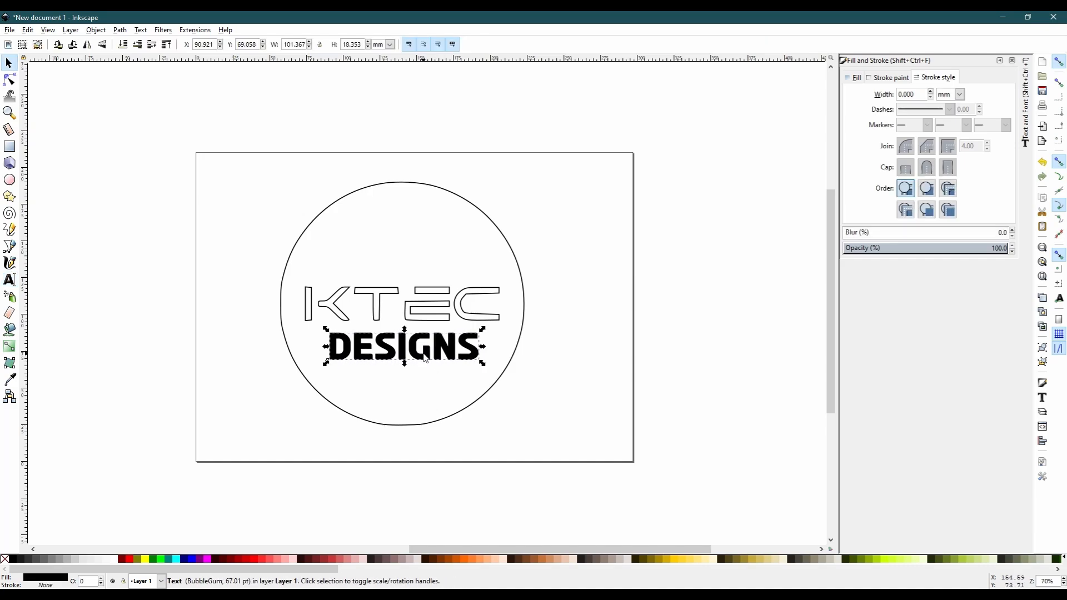
Step: Turn the DESIGNS text into an outline with no fill and a flat black stroke
{"action": "left_click", "coordinate": [855, 79]}
{"action": "left_click", "coordinate": [854, 96]}
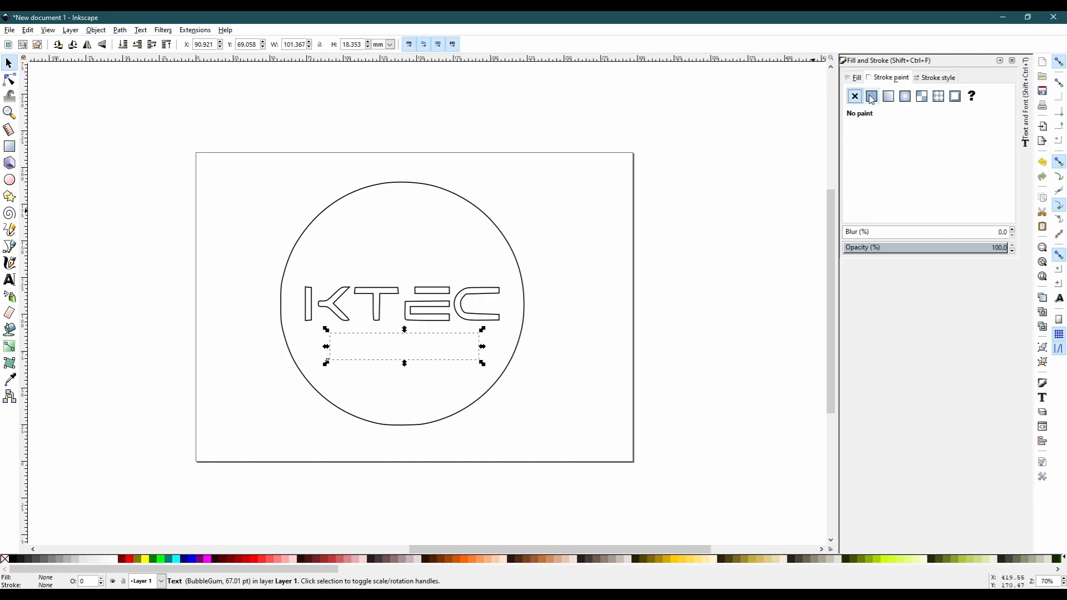
{"action": "left_click", "coordinate": [871, 97]}
{"action": "left_click", "coordinate": [853, 79]}
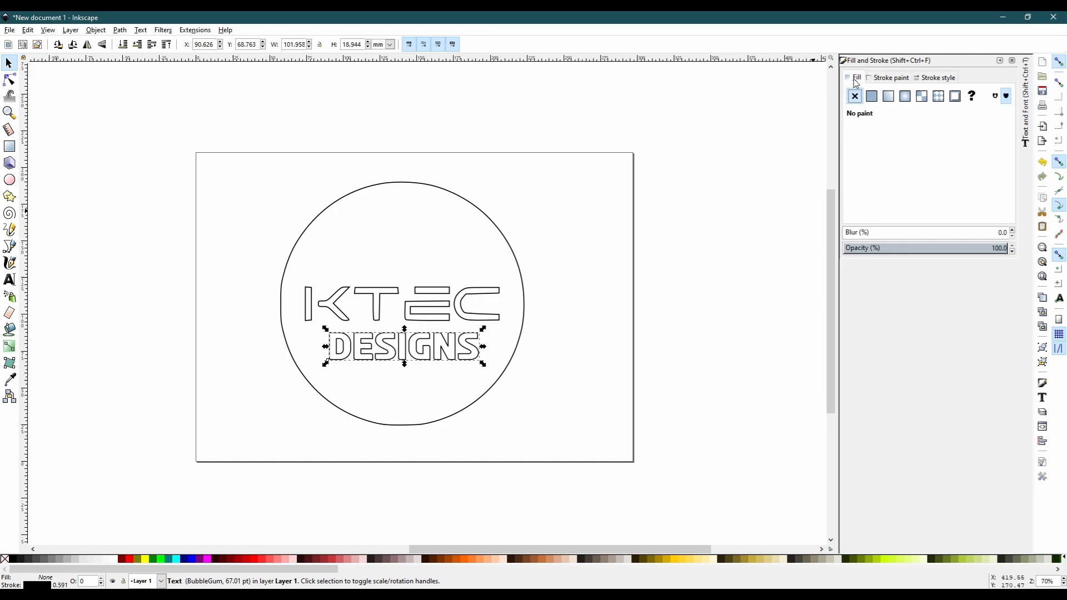
Step: Nudge the outlined DESIGNS text slightly down and left so it sits centred beneath the KTEC lettering
{"action": "left_click", "coordinate": [882, 79]}
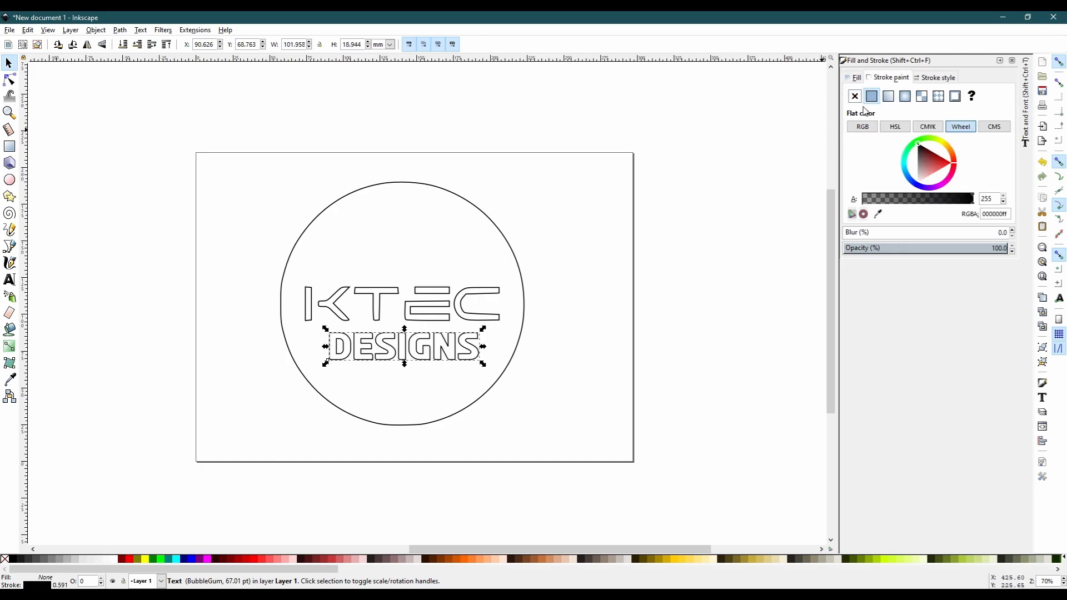
{"action": "left_click", "coordinate": [669, 277]}
{"action": "left_click_drag", "start_coordinate": [420, 358], "coordinate": [419, 361]}
{"action": "left_click", "coordinate": [465, 315]}
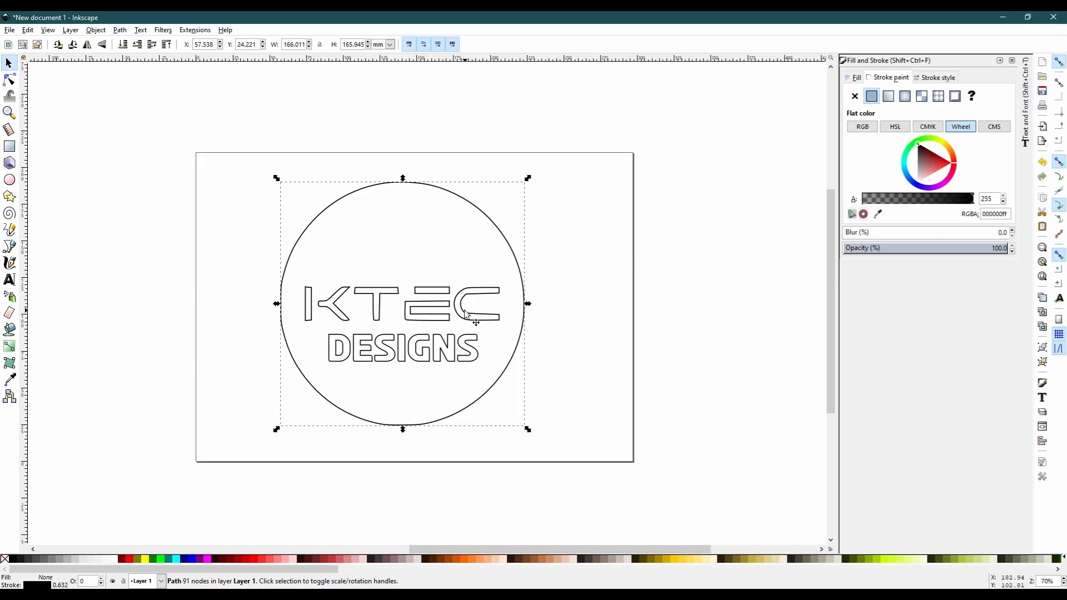
{"action": "left_click", "coordinate": [647, 299]}
{"action": "left_click", "coordinate": [492, 295]}
{"action": "key", "text": "n"}
{"action": "left_click", "coordinate": [501, 369]}
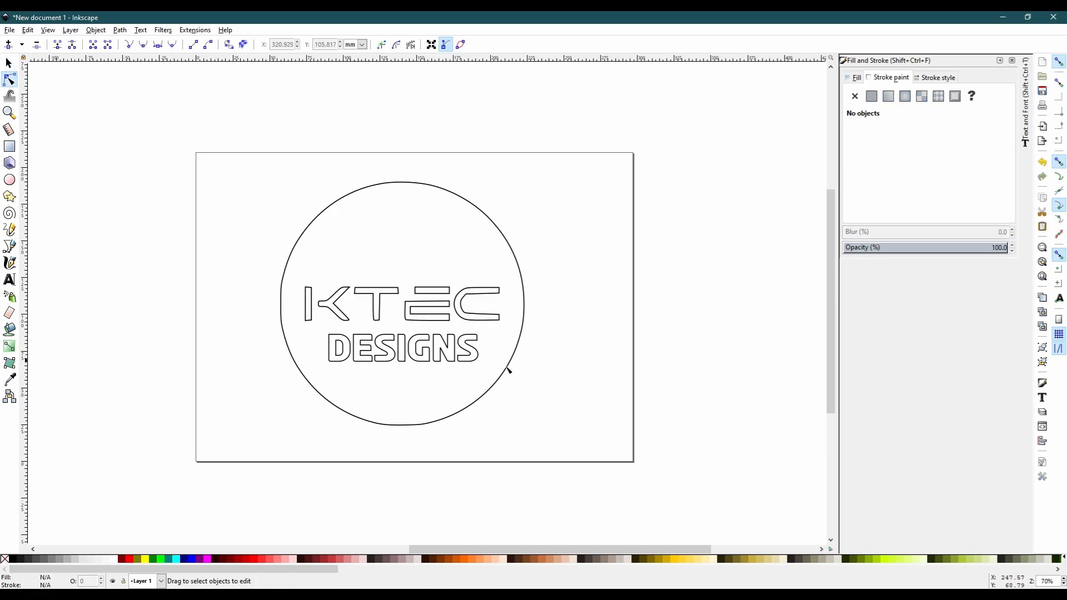
{"action": "left_click", "coordinate": [409, 359]}
{"action": "left_click", "coordinate": [411, 364]}
{"action": "key", "text": "s"}
{"action": "left_click_drag", "start_coordinate": [410, 354], "coordinate": [412, 360]}
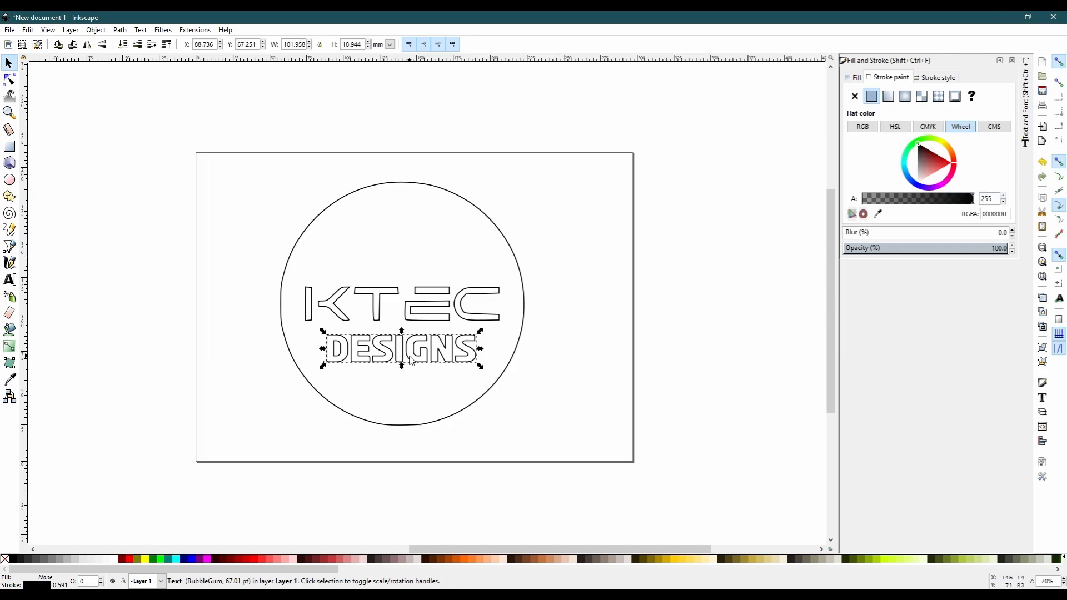
Step: Convert the DESIGNS text object to paths, try Stroke to Path on it, and check the individual letter outlines
{"action": "left_click", "coordinate": [120, 30]}
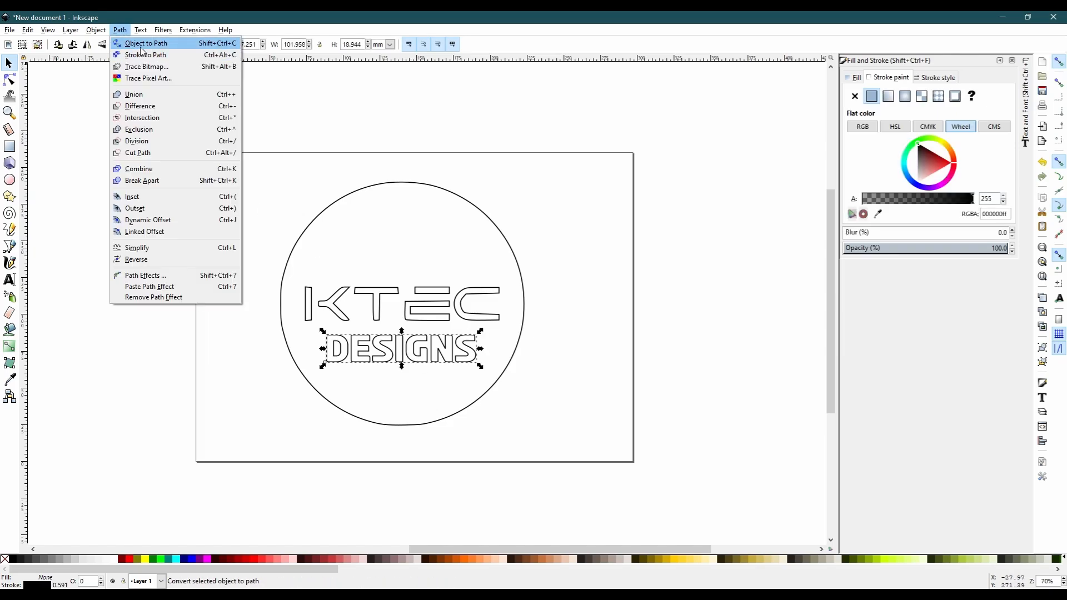
{"action": "left_click", "coordinate": [141, 49]}
{"action": "left_click", "coordinate": [120, 30]}
{"action": "left_click", "coordinate": [139, 54]}
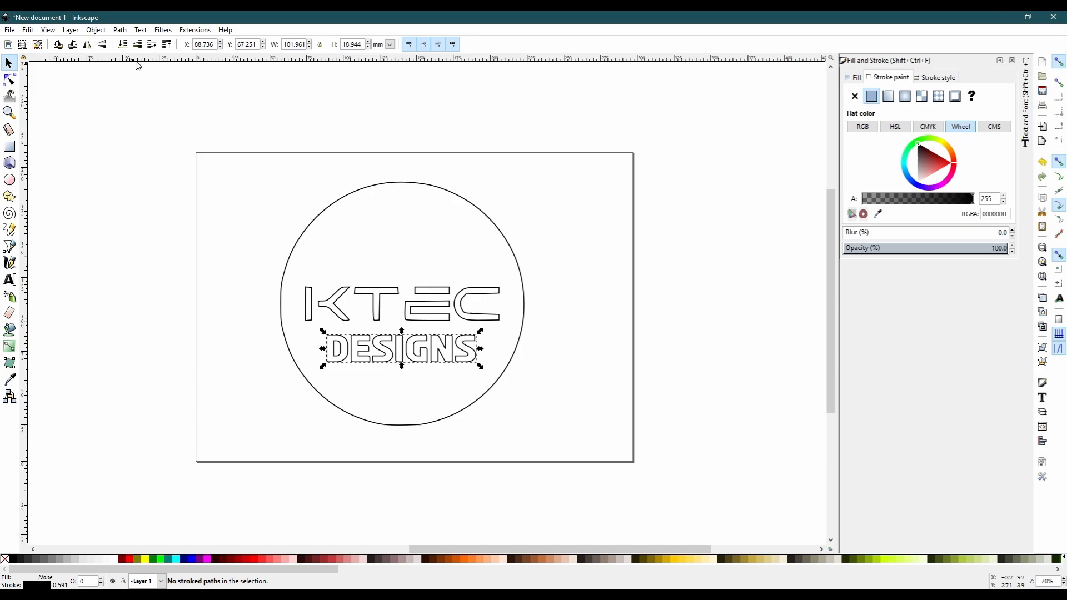
{"action": "left_click", "coordinate": [431, 350]}
{"action": "left_click", "coordinate": [449, 348]}
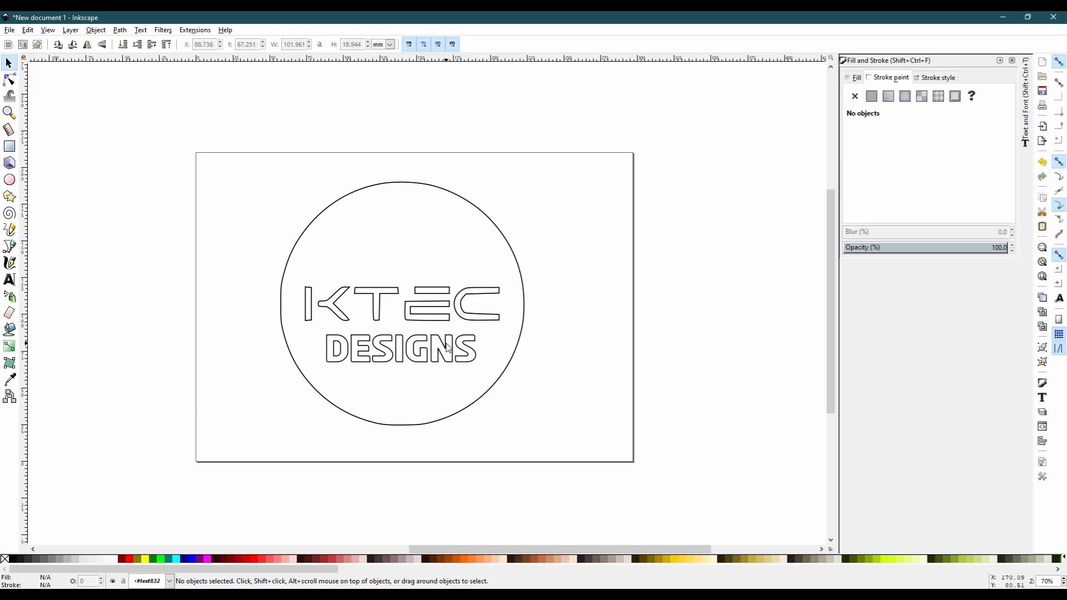
{"action": "double_click", "coordinate": [447, 347]}
{"action": "left_click", "coordinate": [647, 342]}
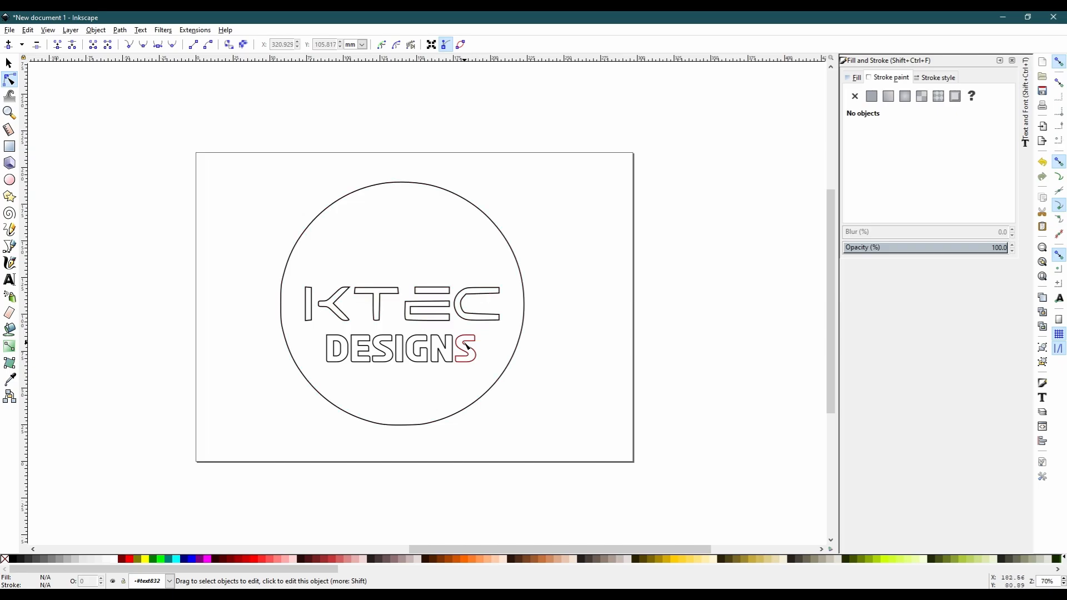
Step: Save the drawing as an Inkscape SVG file named KTEC LOGO
{"action": "left_click", "coordinate": [10, 30]}
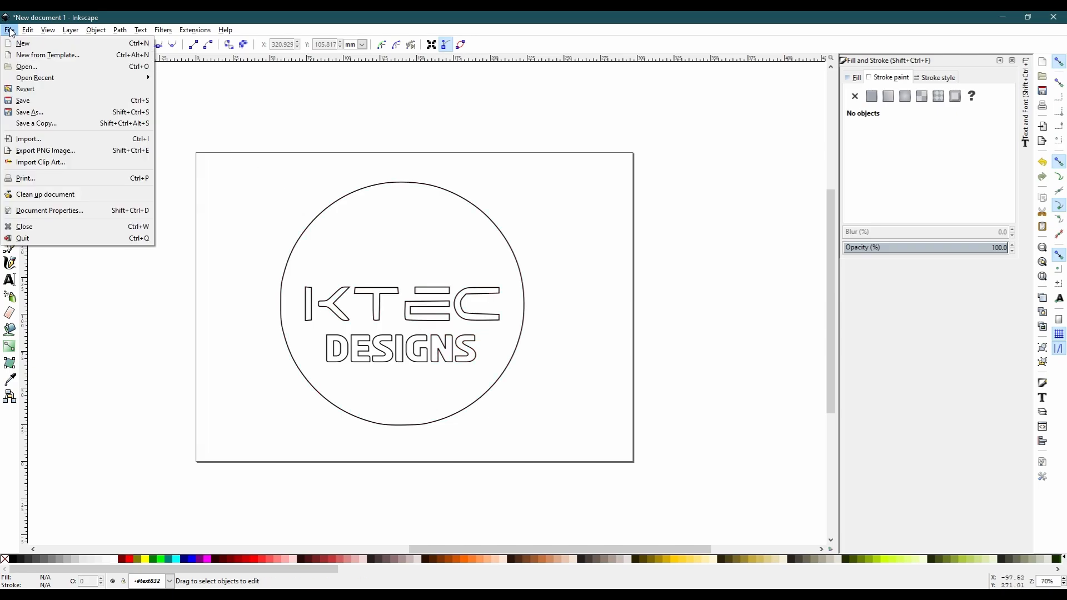
{"action": "left_click", "coordinate": [36, 100]}
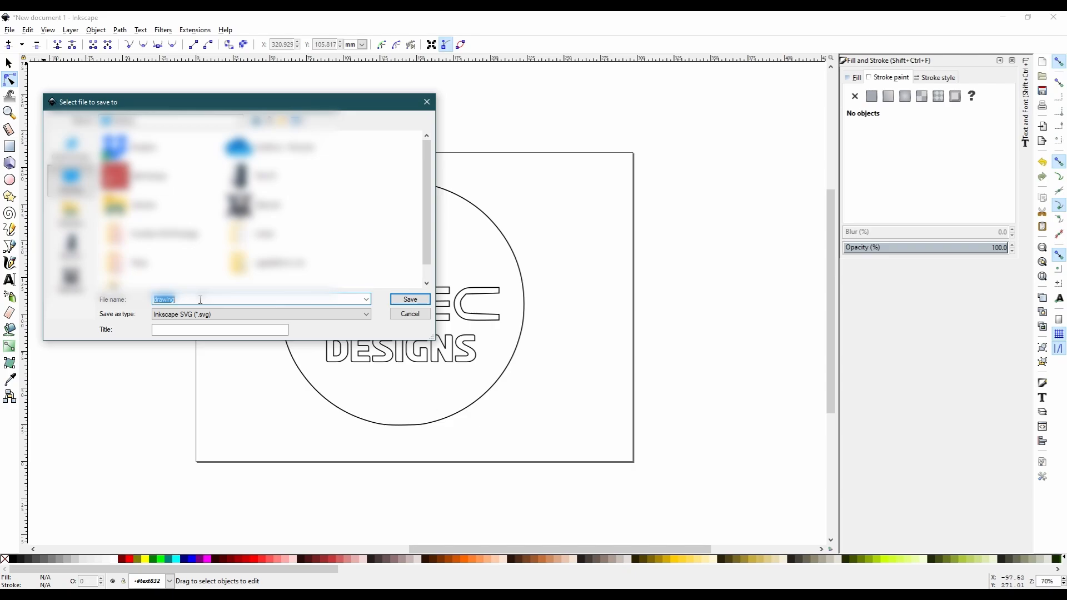
{"action": "type", "text": "KE"}
{"action": "type", "text": "EC LOGO"}
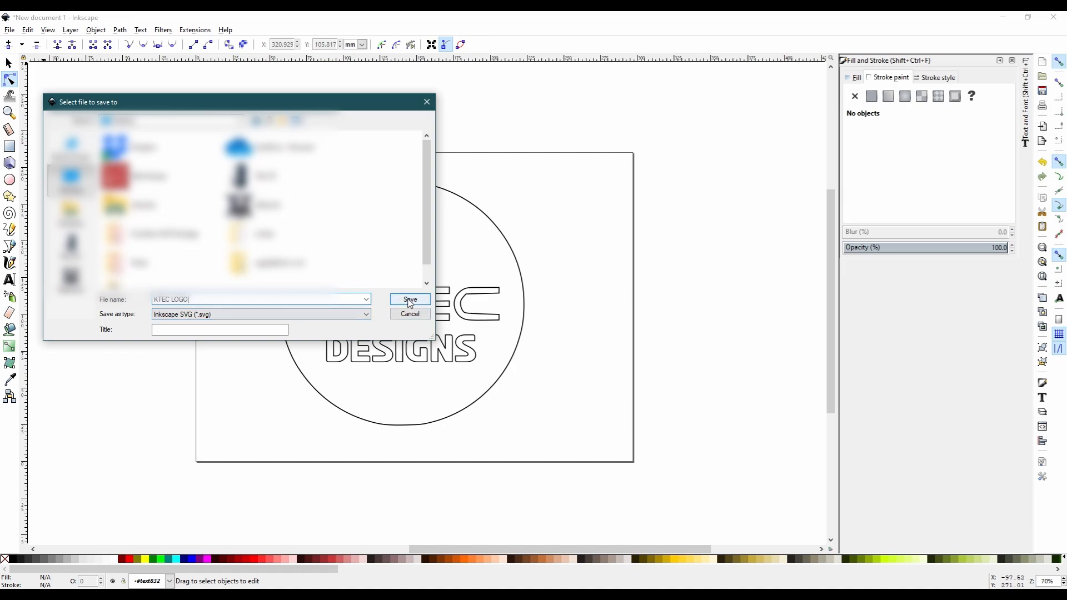
{"action": "left_click", "coordinate": [410, 301]}
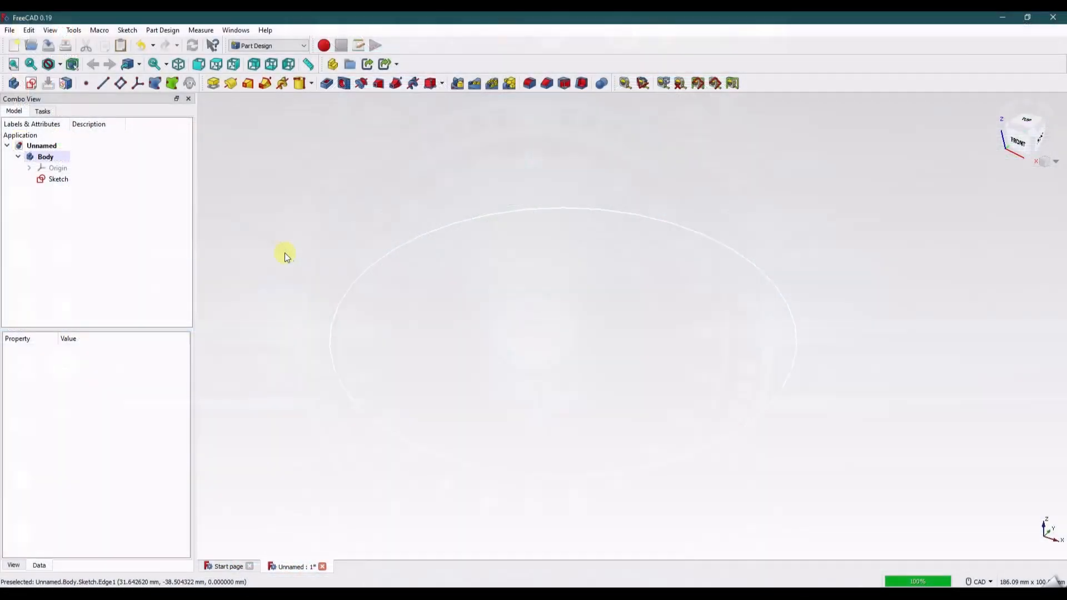
Step: Switch to FreeCAD, view the coaster sketch from the top and import the KTEC LOGO file as SVG geometry
{"action": "left_click", "coordinate": [1026, 119]}
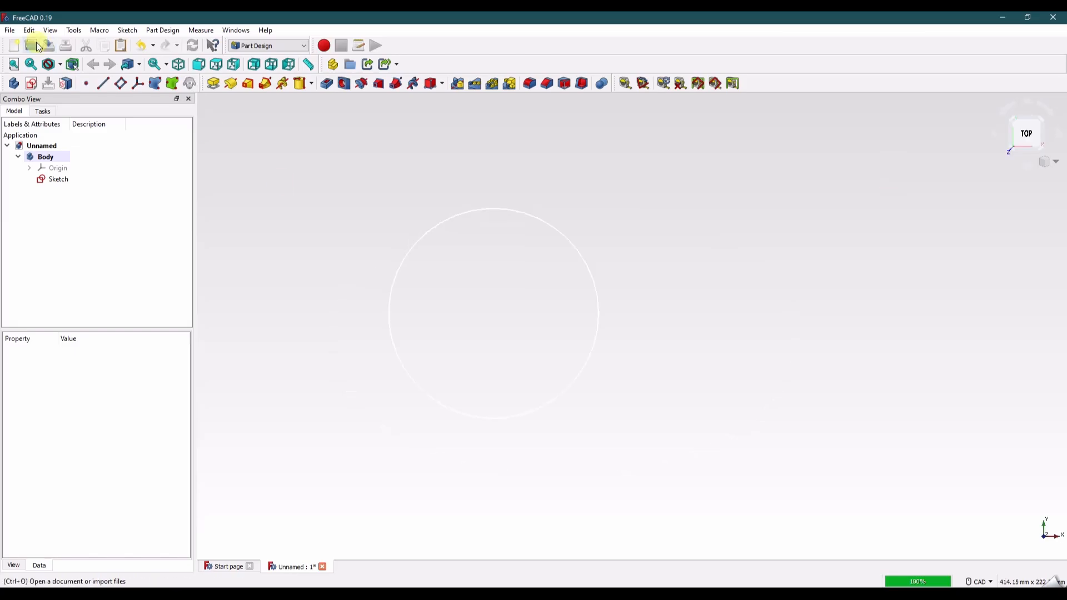
{"action": "left_click", "coordinate": [10, 31]}
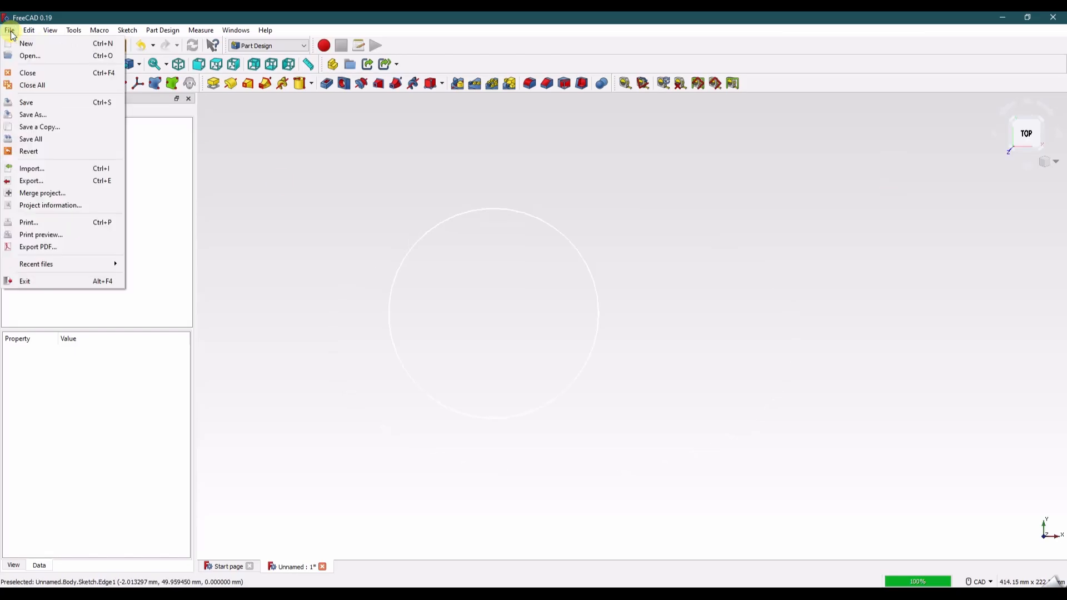
{"action": "left_click", "coordinate": [47, 169]}
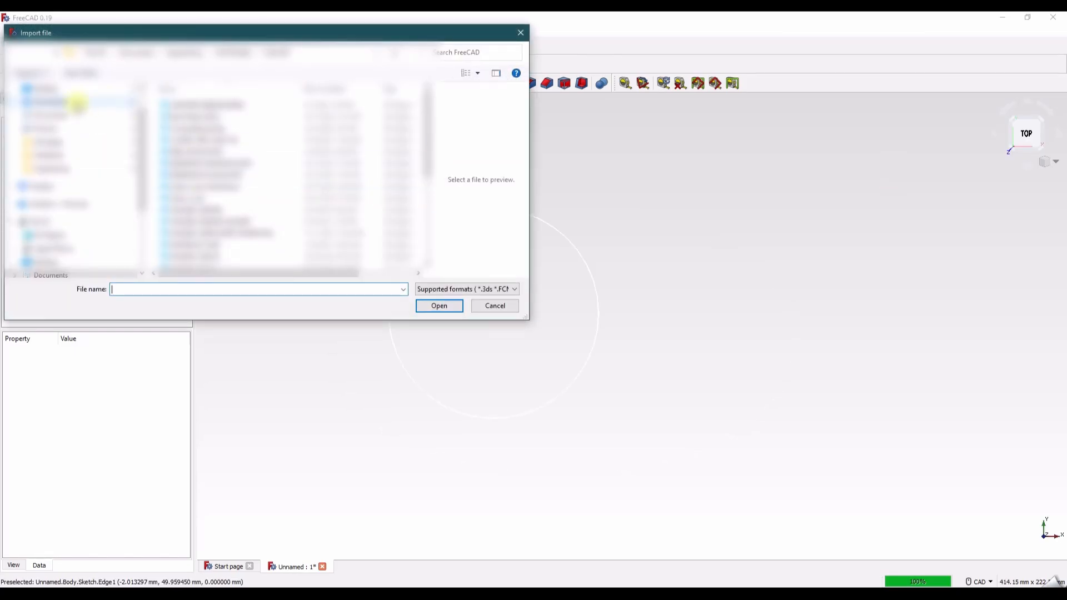
{"action": "left_click", "coordinate": [56, 125]}
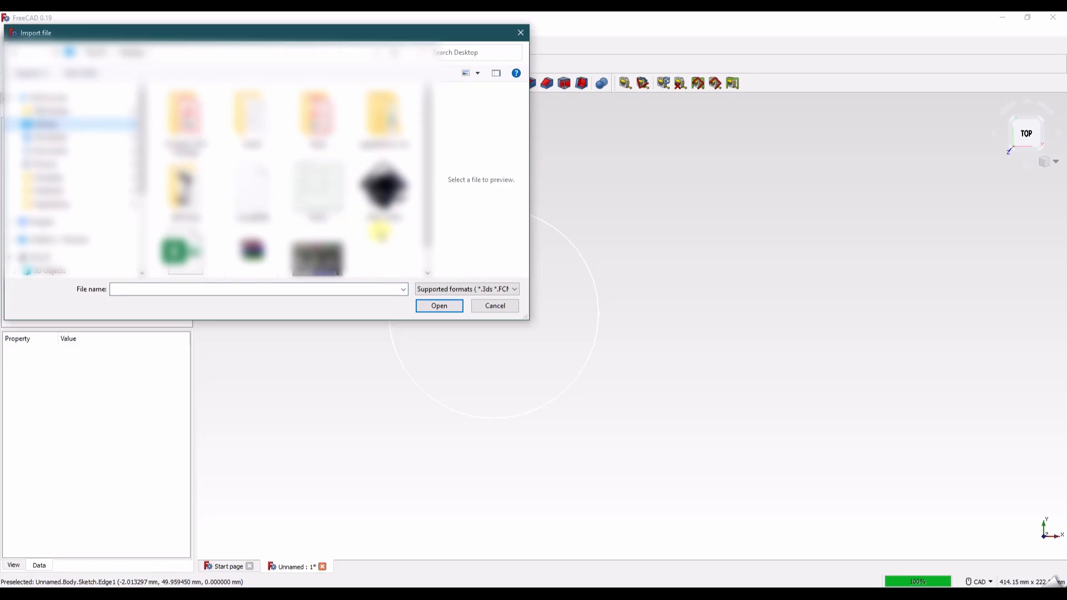
{"action": "scroll", "coordinate": [296, 179], "scroll_direction": "down", "scroll_amount": 1}
{"action": "scroll", "coordinate": [295, 179], "scroll_direction": "up", "scroll_amount": 1}
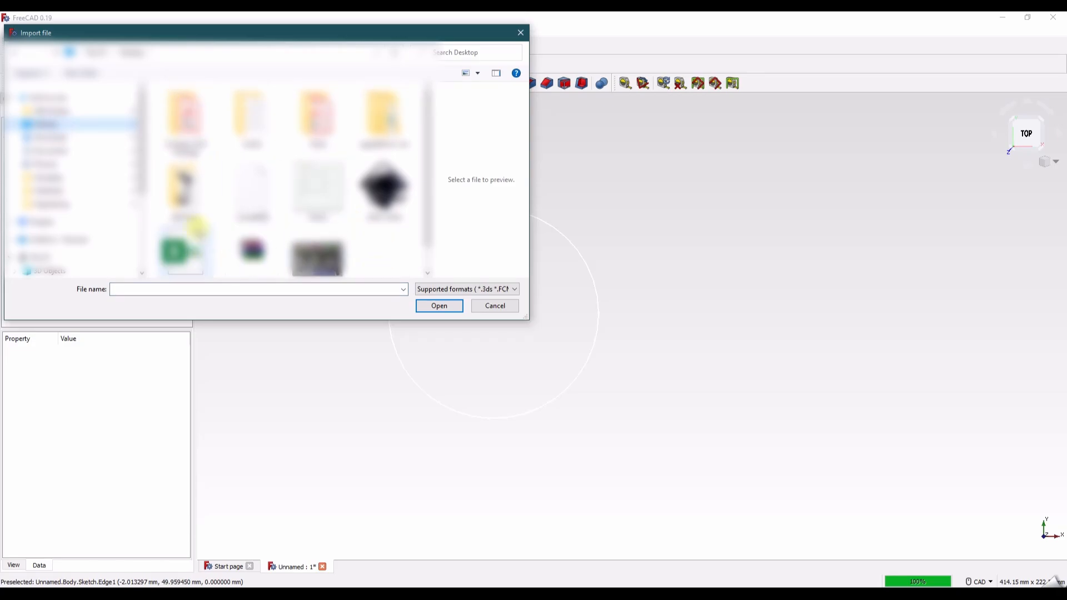
{"action": "left_click", "coordinate": [383, 189]}
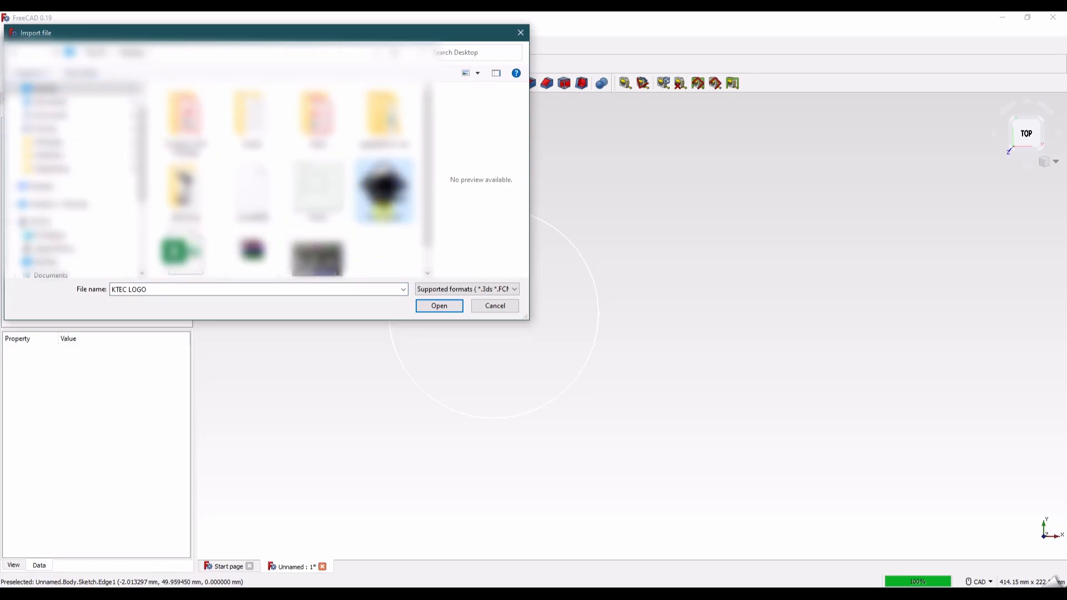
{"action": "left_click", "coordinate": [440, 306]}
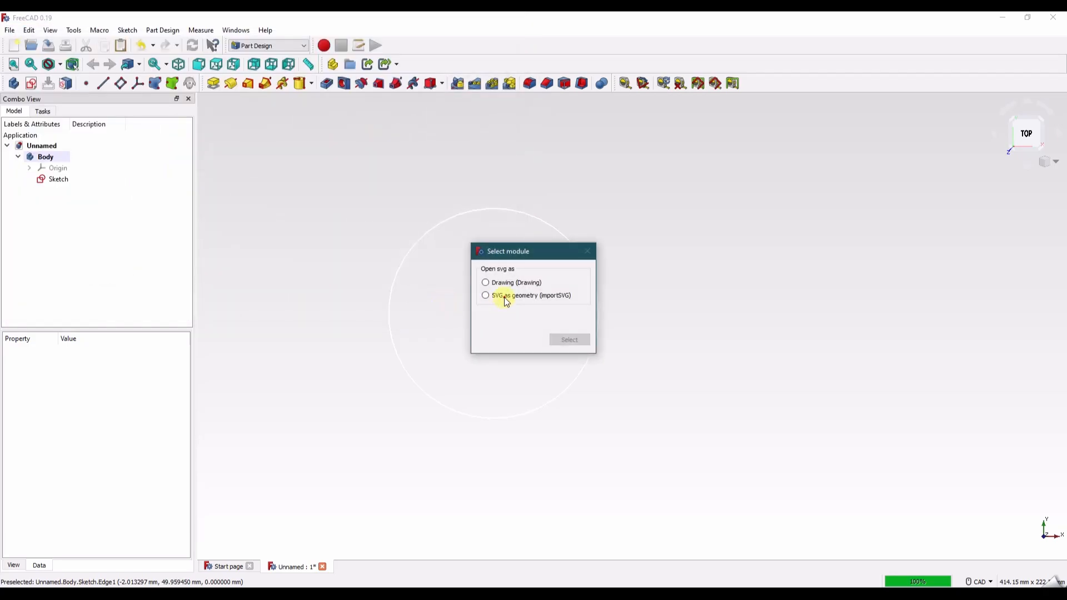
{"action": "left_click", "coordinate": [507, 299]}
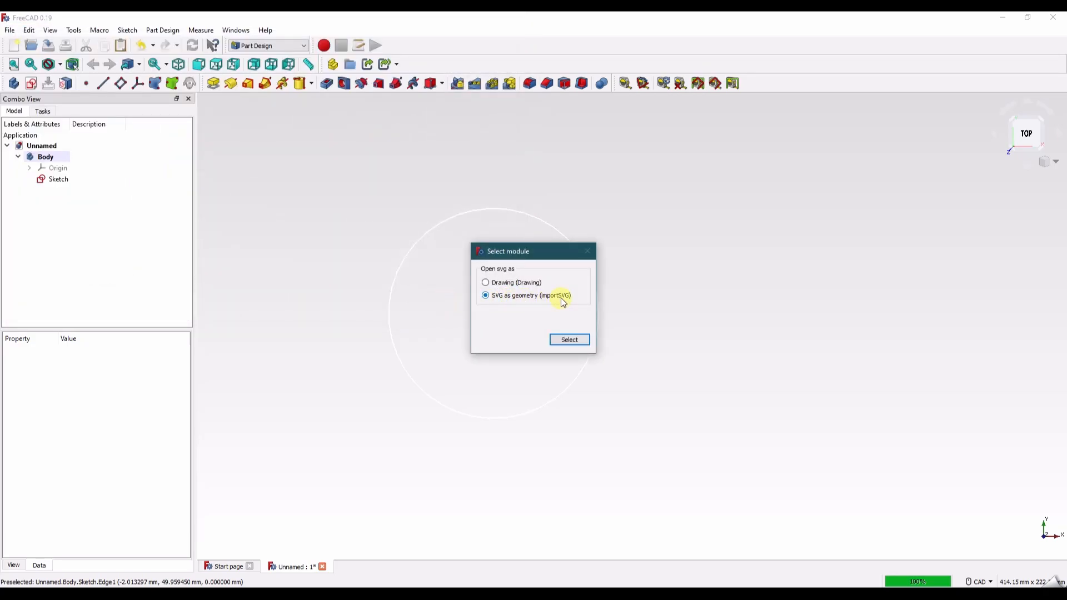
{"action": "left_click", "coordinate": [578, 339]}
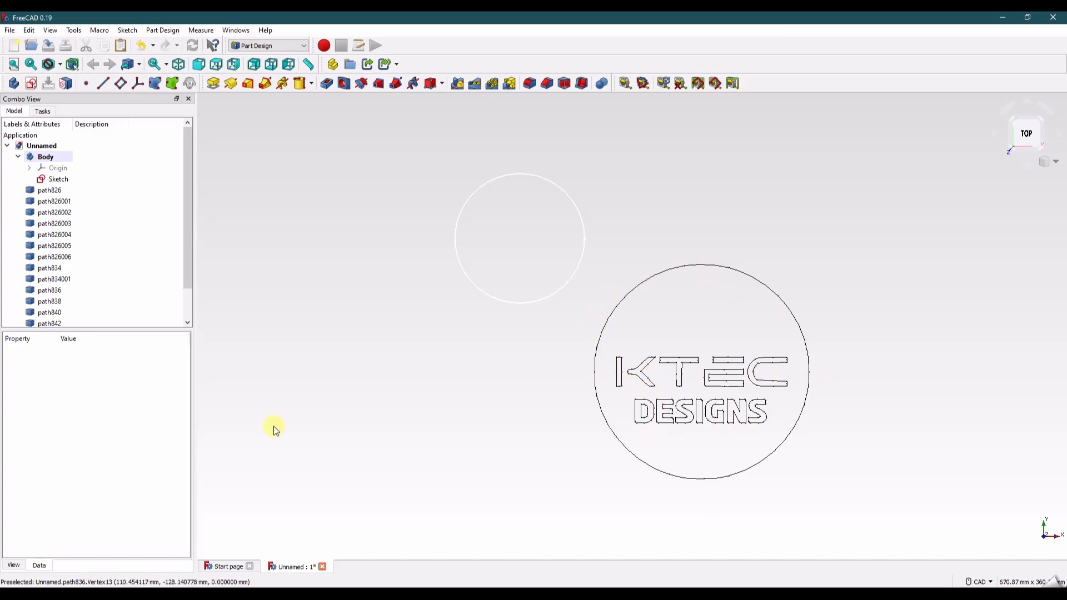
Step: Go through the imported paths one by one to identify which part of the logo each represents
{"action": "left_click_drag", "start_coordinate": [188, 201], "coordinate": [183, 276]}
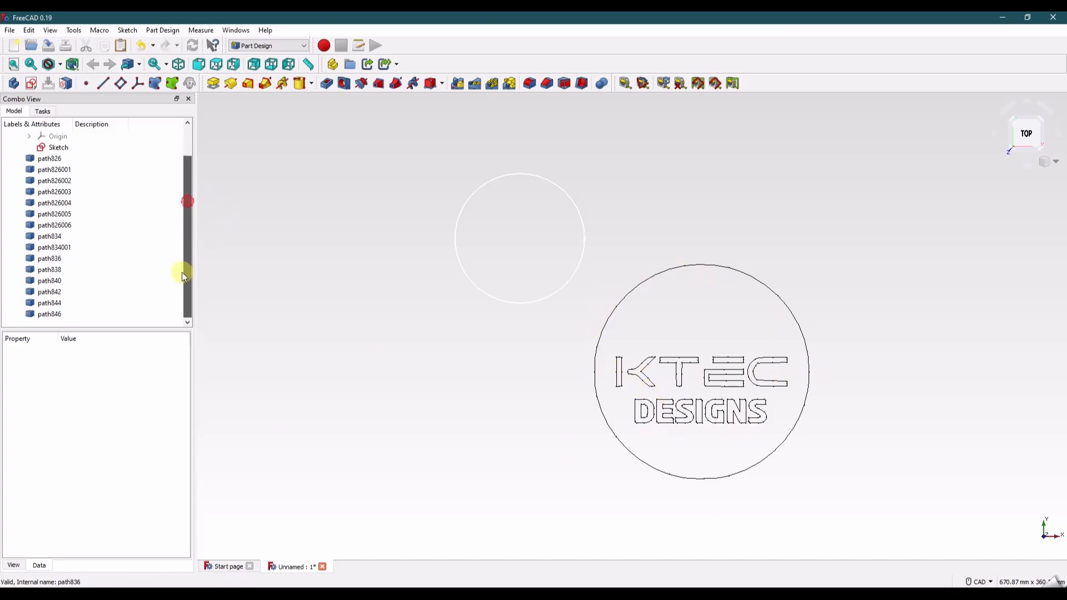
{"action": "left_click", "coordinate": [51, 160]}
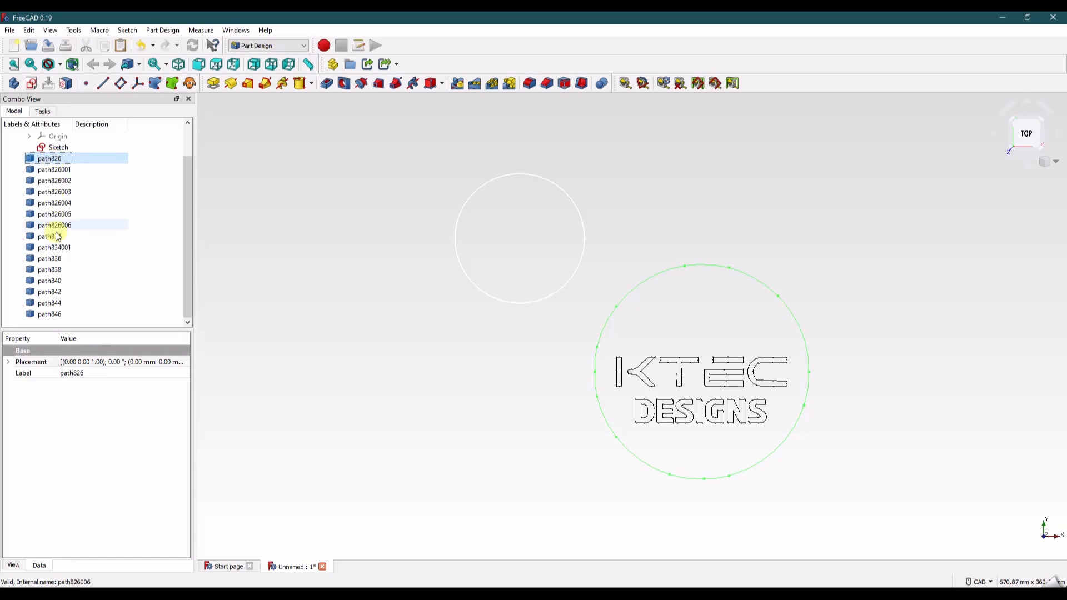
{"action": "left_click", "coordinate": [47, 314]}
{"action": "left_click", "coordinate": [48, 303]}
{"action": "left_click", "coordinate": [47, 292]}
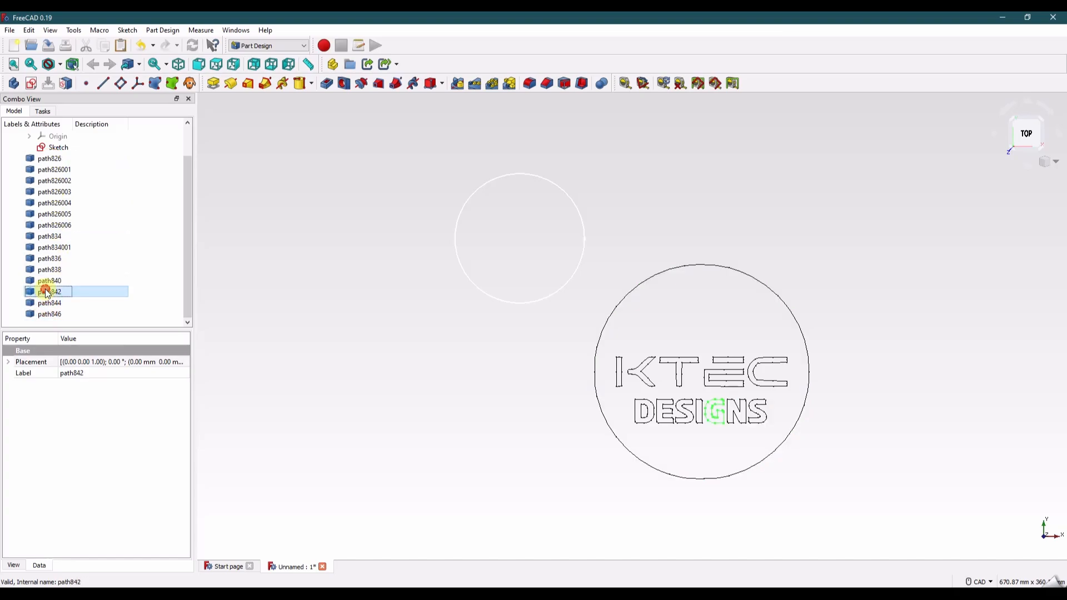
{"action": "left_click", "coordinate": [48, 281]}
{"action": "left_click", "coordinate": [49, 270]}
{"action": "left_click", "coordinate": [49, 259]}
{"action": "left_click", "coordinate": [50, 247]}
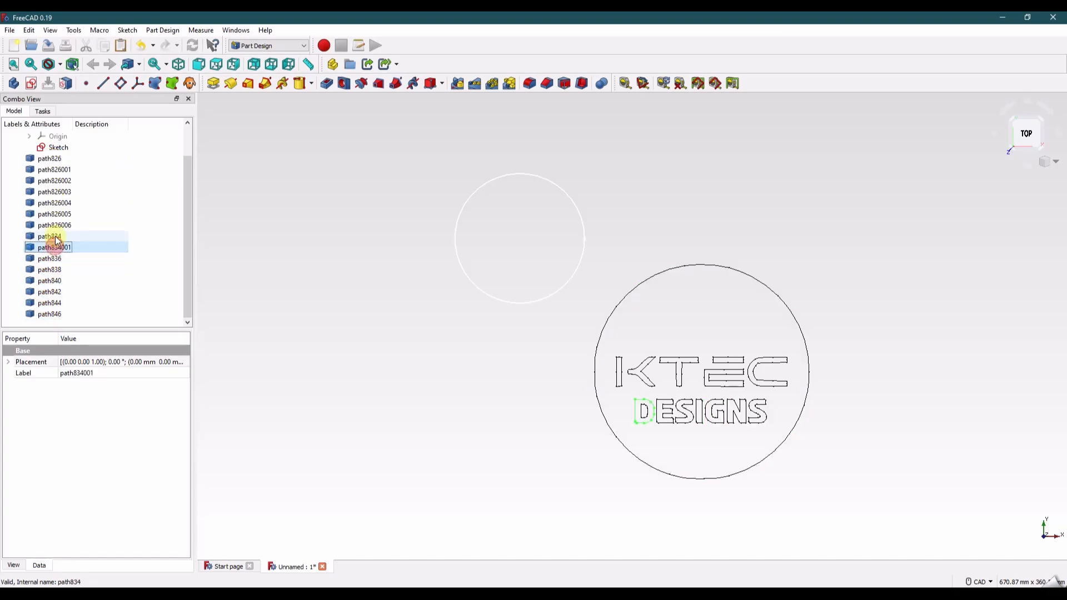
{"action": "left_click", "coordinate": [51, 237]}
{"action": "left_click", "coordinate": [54, 225]}
{"action": "left_click", "coordinate": [57, 215]}
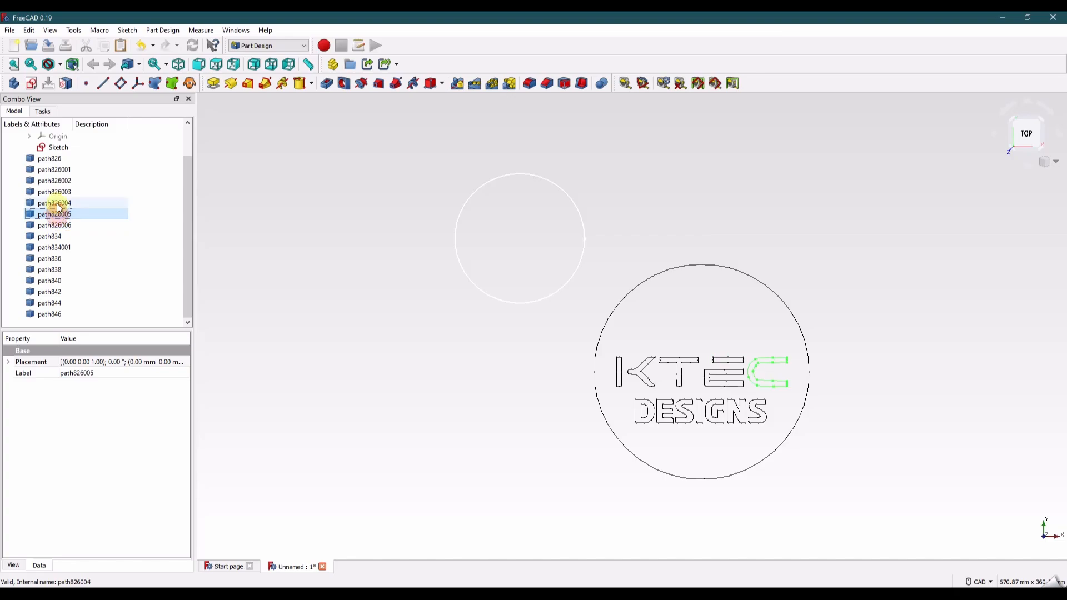
{"action": "left_click", "coordinate": [56, 203]}
{"action": "left_click", "coordinate": [56, 193]}
{"action": "left_click", "coordinate": [56, 181]}
{"action": "left_click", "coordinate": [54, 170]}
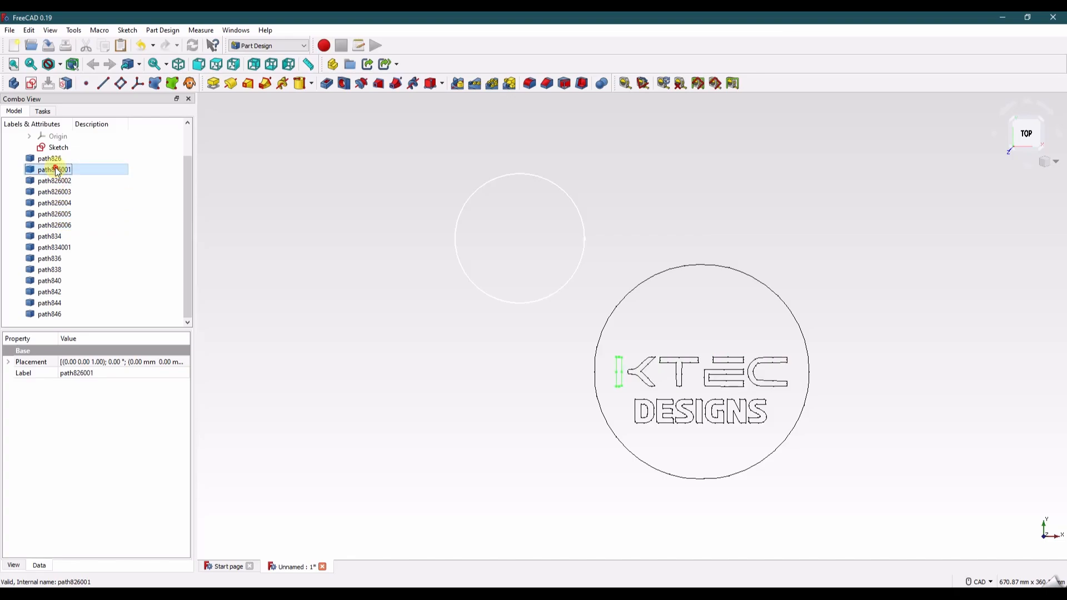
Step: Delete path826, the imported outer circle around the lettering
{"action": "left_click", "coordinate": [50, 159]}
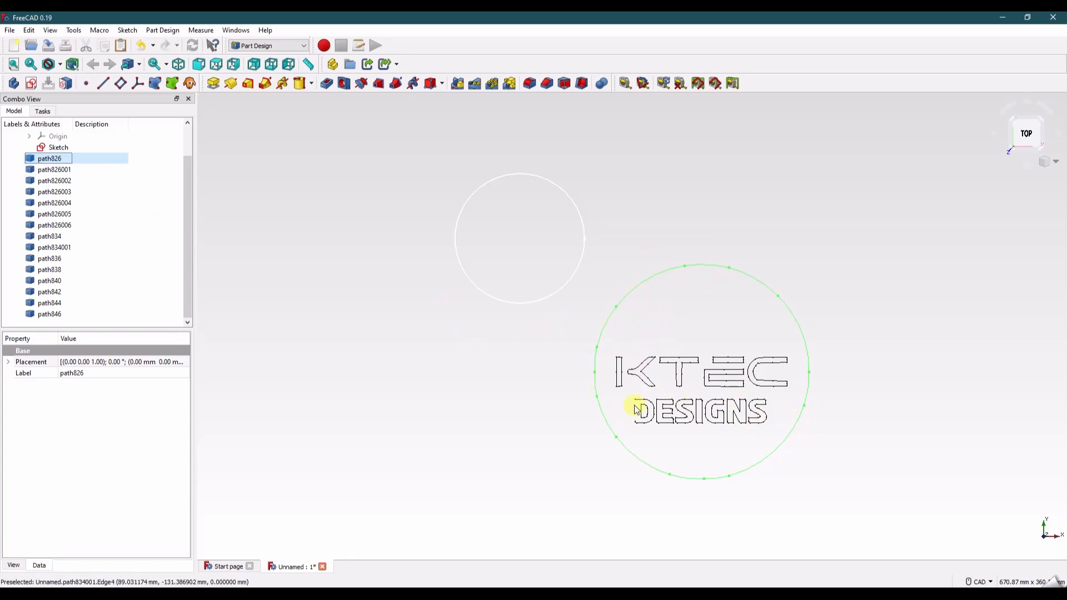
{"action": "right_click", "coordinate": [50, 161]}
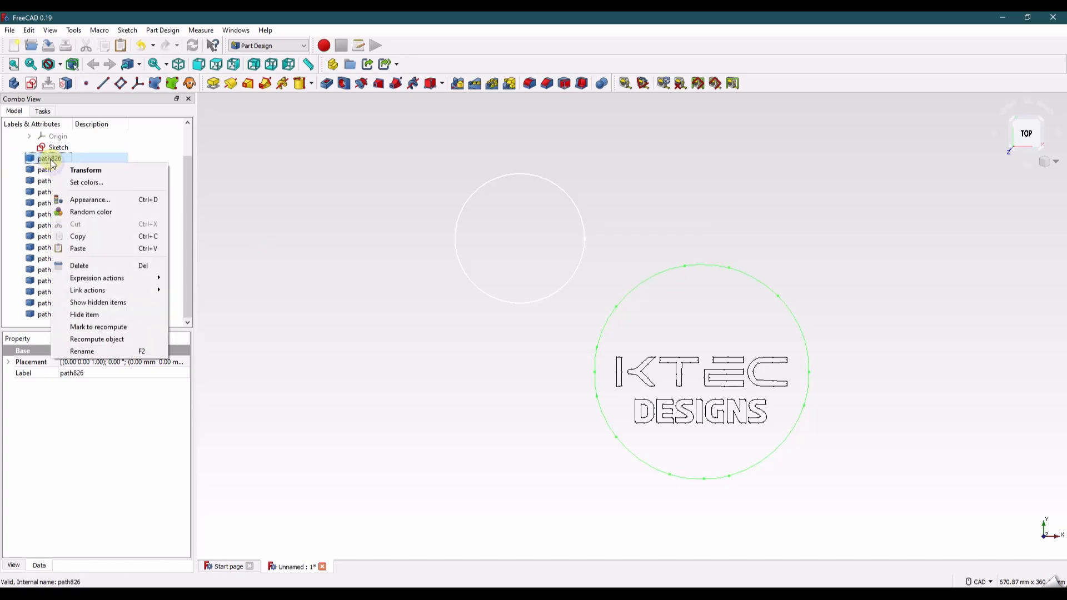
{"action": "left_click", "coordinate": [126, 267]}
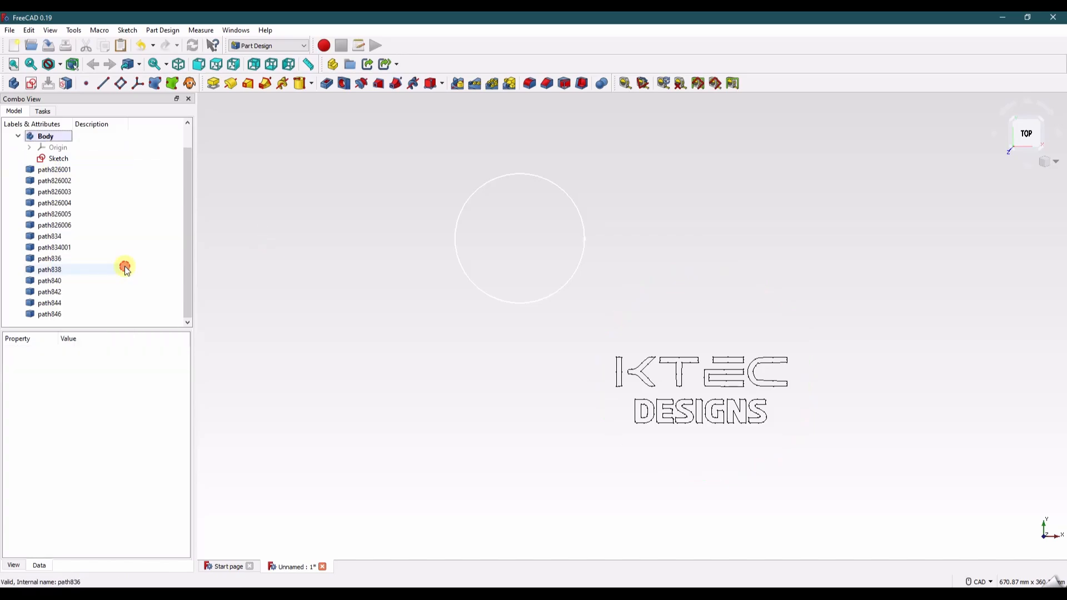
{"action": "left_click", "coordinate": [812, 330]}
Step: Select all imported letter paths from path826001 to path846 and switch to the Draft workbench
{"action": "left_click", "coordinate": [56, 170]}
{"action": "left_click", "coordinate": [51, 314], "text": "shift"}
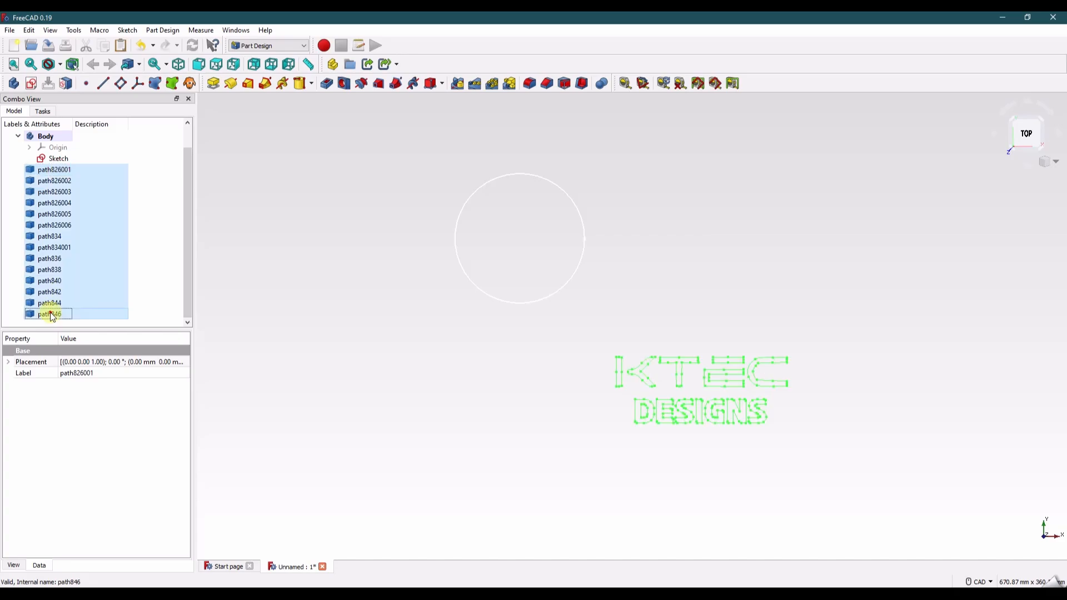
{"action": "left_click", "coordinate": [54, 171]}
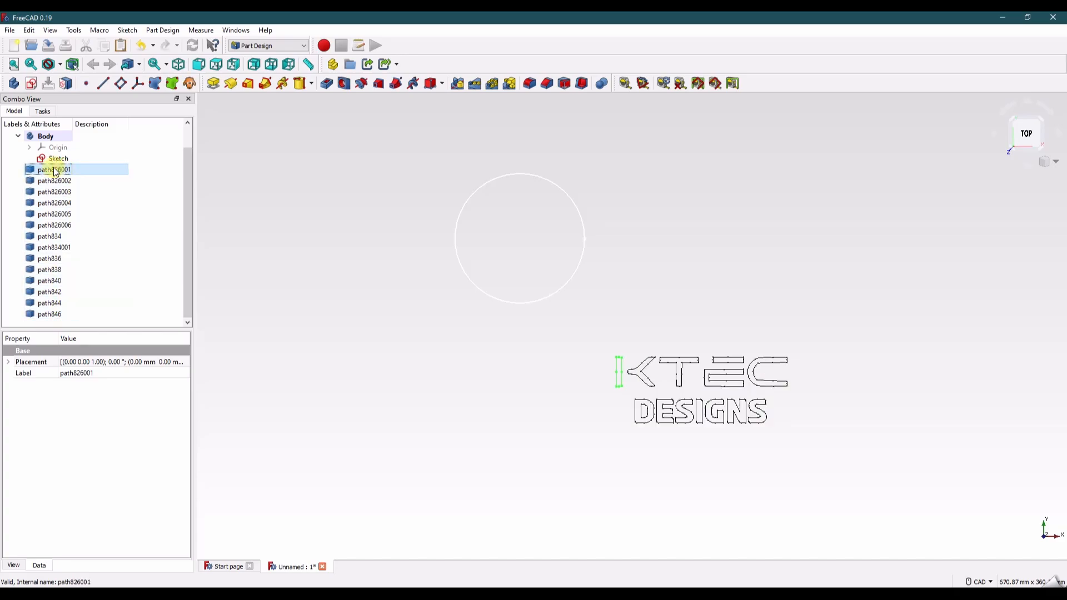
{"action": "left_click", "coordinate": [53, 315], "text": "shift"}
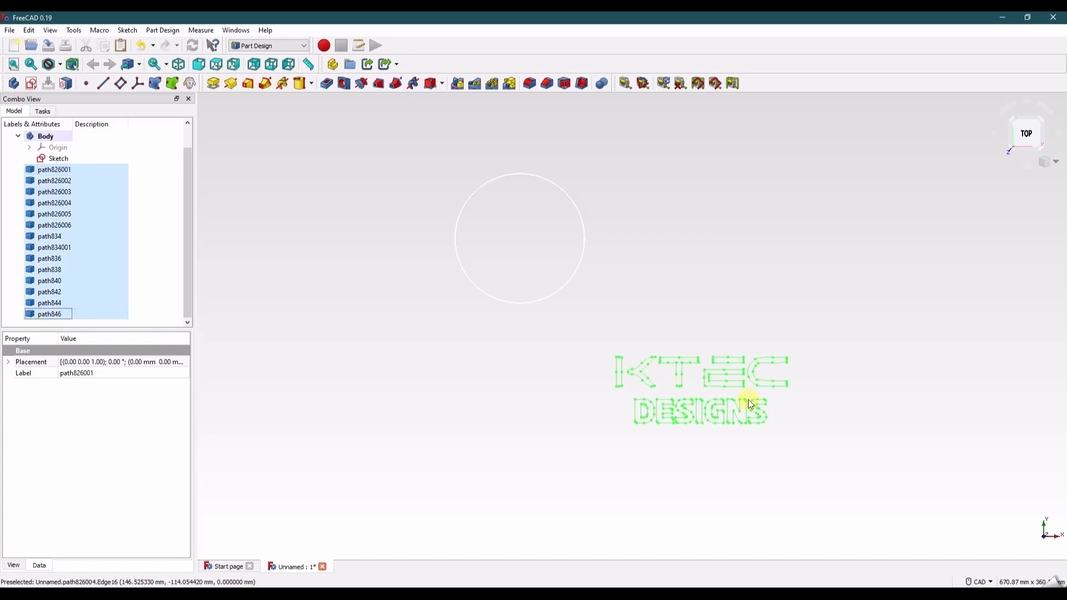
{"action": "left_click", "coordinate": [278, 49]}
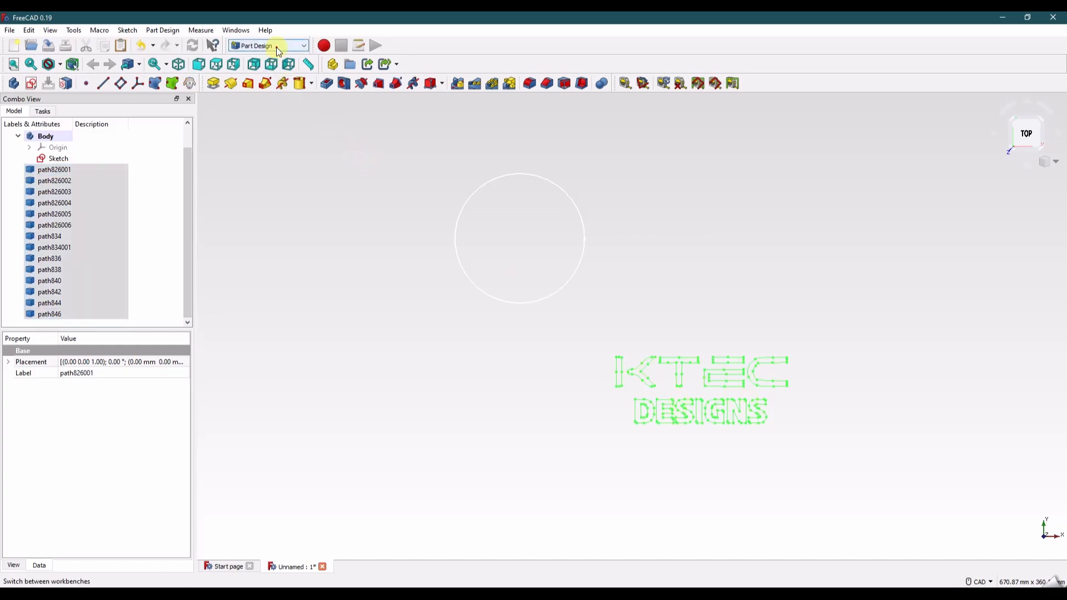
{"action": "left_click", "coordinate": [257, 101]}
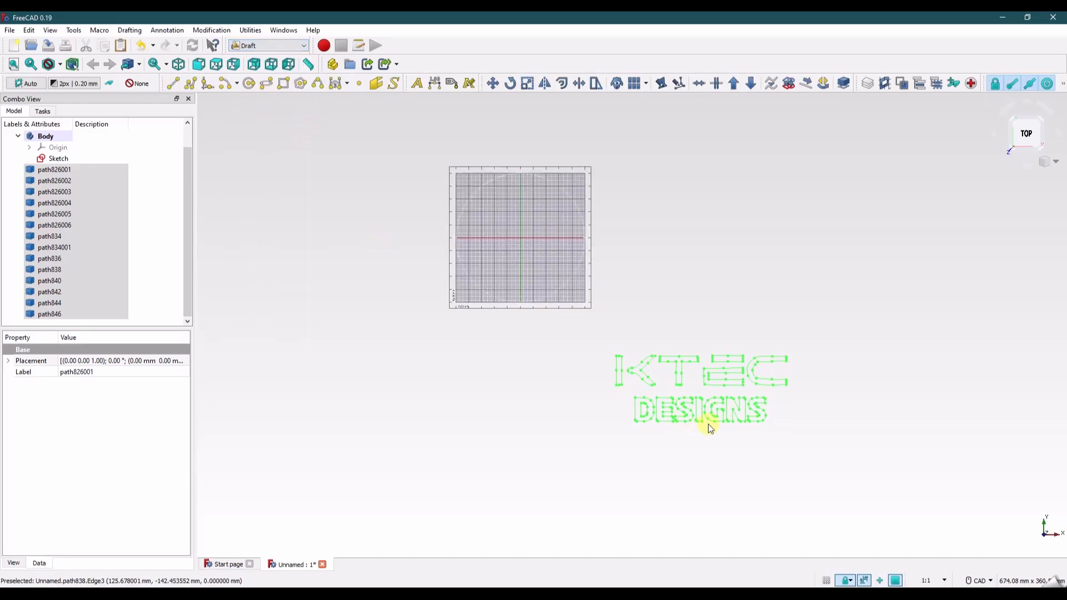
Step: Move the selected letter paths about -135 mm in X and 116 mm in Y, onto the coaster circle
{"action": "left_click", "coordinate": [491, 84]}
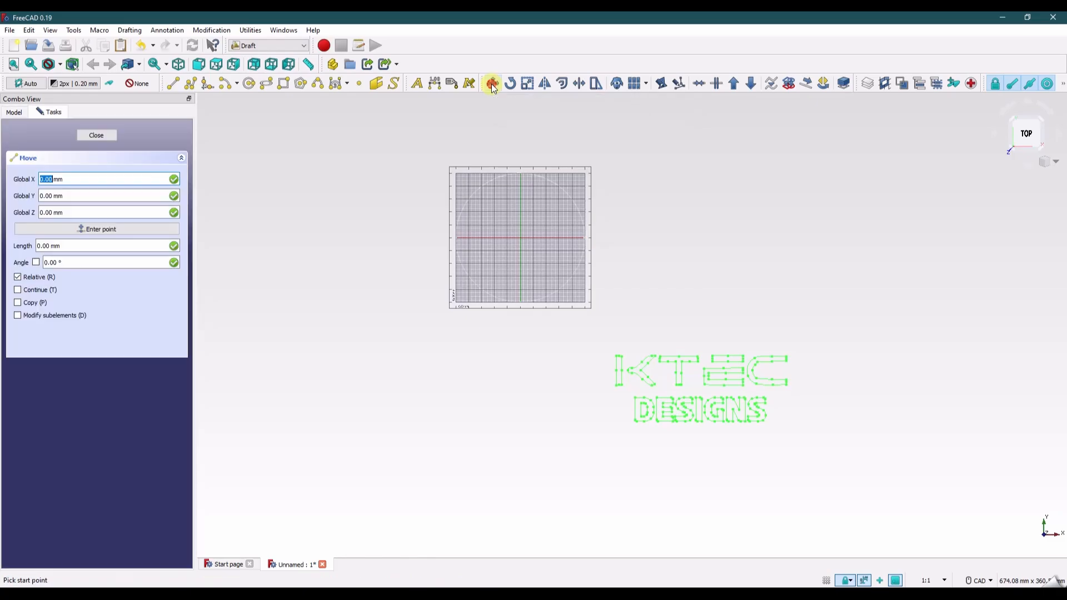
{"action": "left_click", "coordinate": [684, 374]}
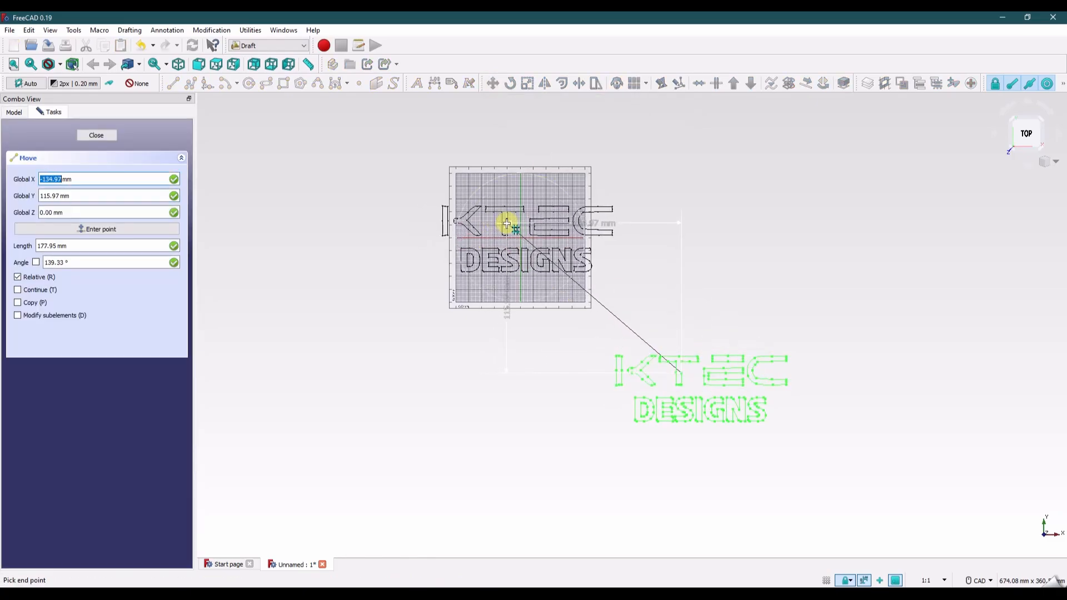
{"action": "left_click", "coordinate": [506, 222]}
{"action": "scroll", "coordinate": [526, 234], "scroll_direction": "up", "scroll_amount": 5}
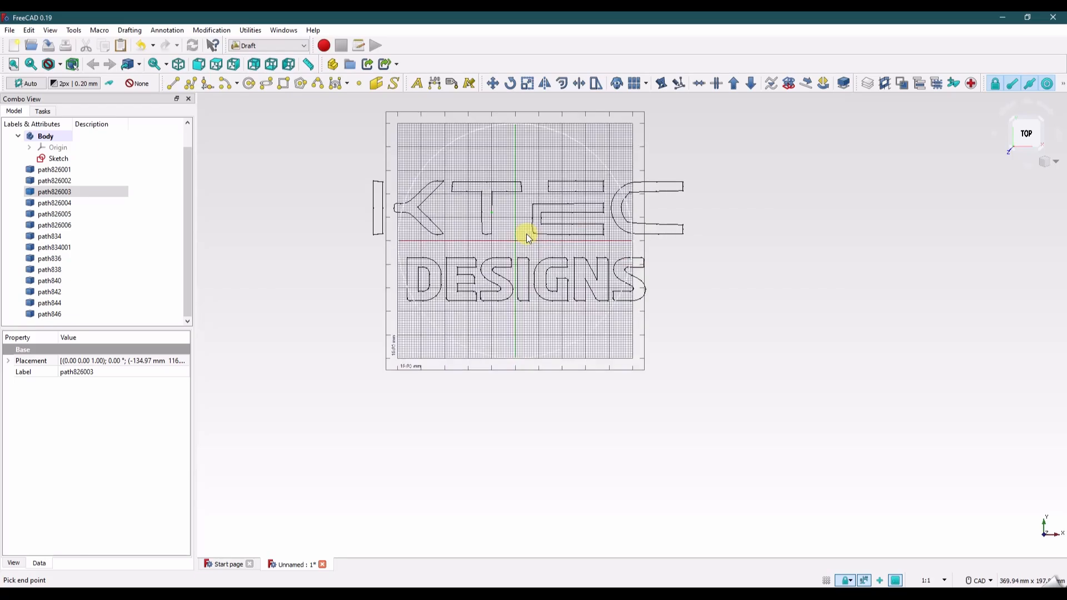
Step: Start scaling all letter paths from path826001 to path846 about the origin at 0, 0, 0
{"action": "left_click", "coordinate": [54, 170]}
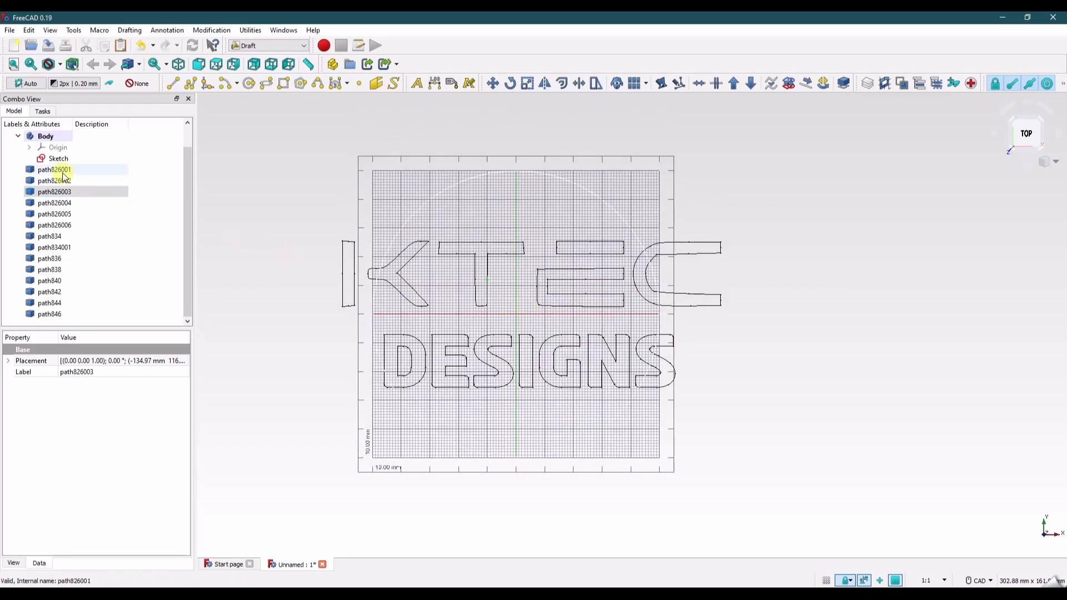
{"action": "left_click", "coordinate": [50, 314], "text": "shift"}
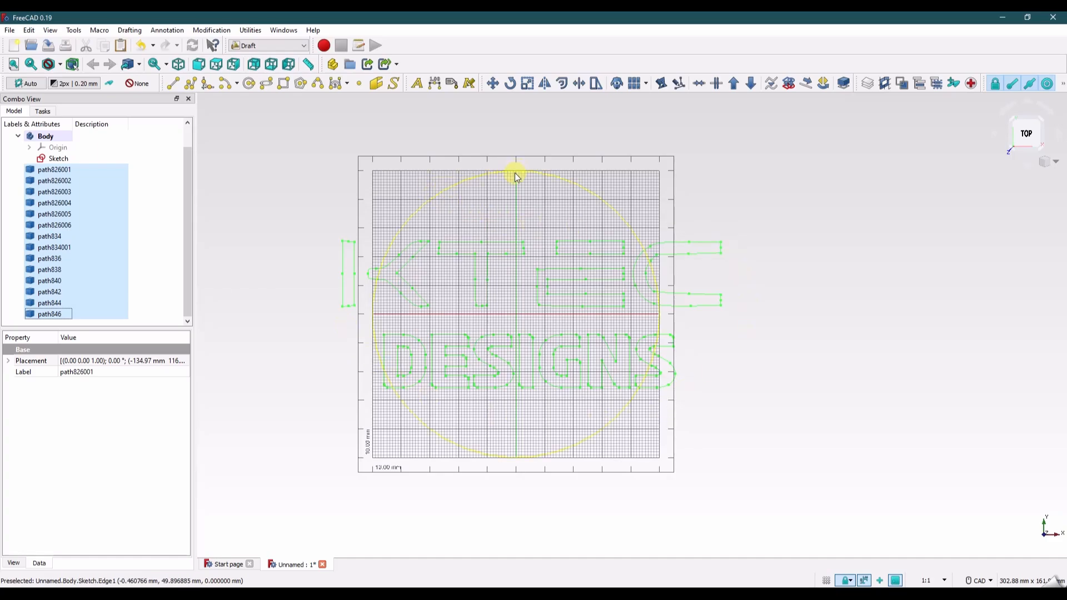
{"action": "left_click", "coordinate": [529, 85]}
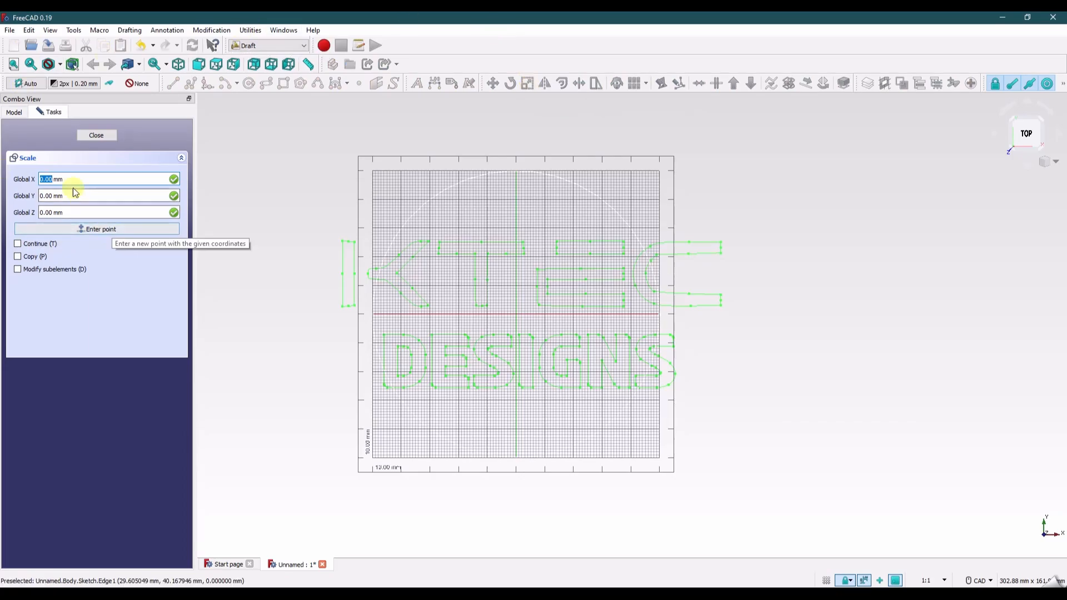
{"action": "left_click", "coordinate": [83, 228]}
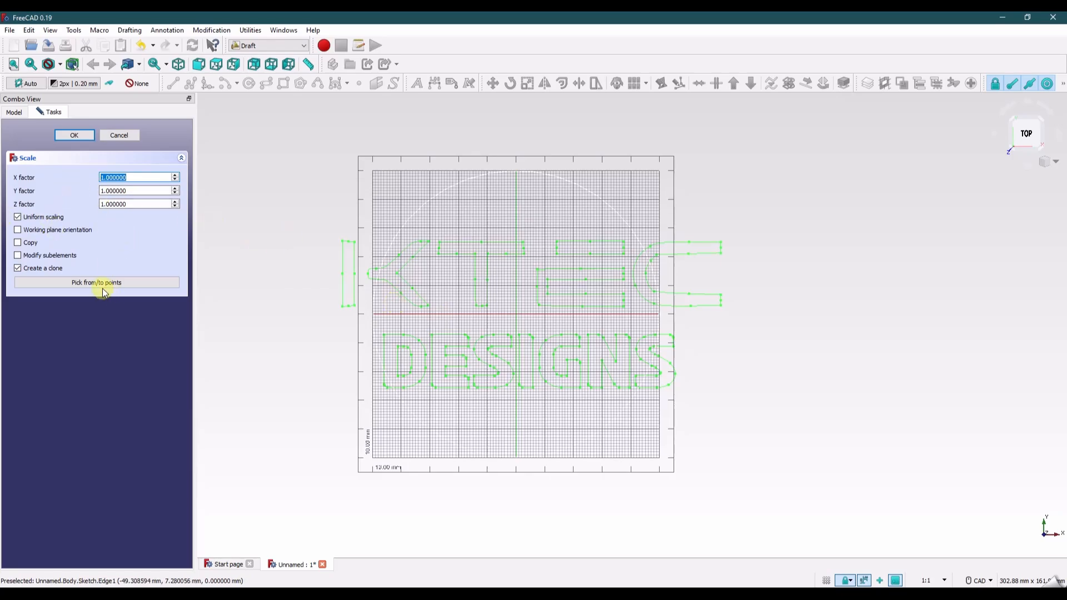
Step: Try uniform scale factors of 0.8 and 0.6, and create the scaled lettering clone with a factor of 0.7
{"action": "left_click", "coordinate": [111, 177]}
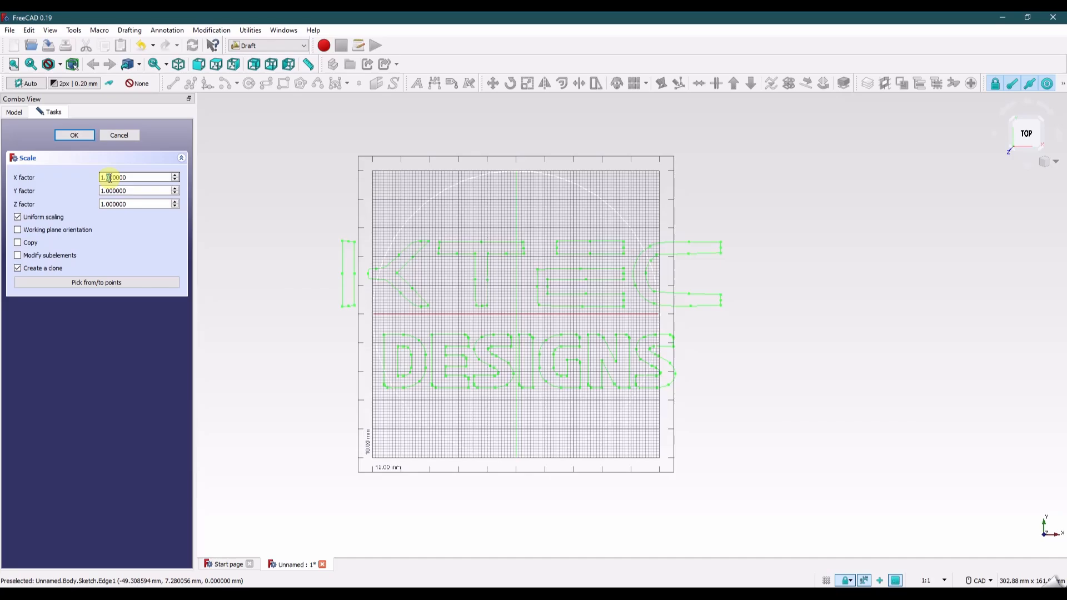
{"action": "double_click", "coordinate": [127, 177]}
{"action": "type", "text": ".8"}
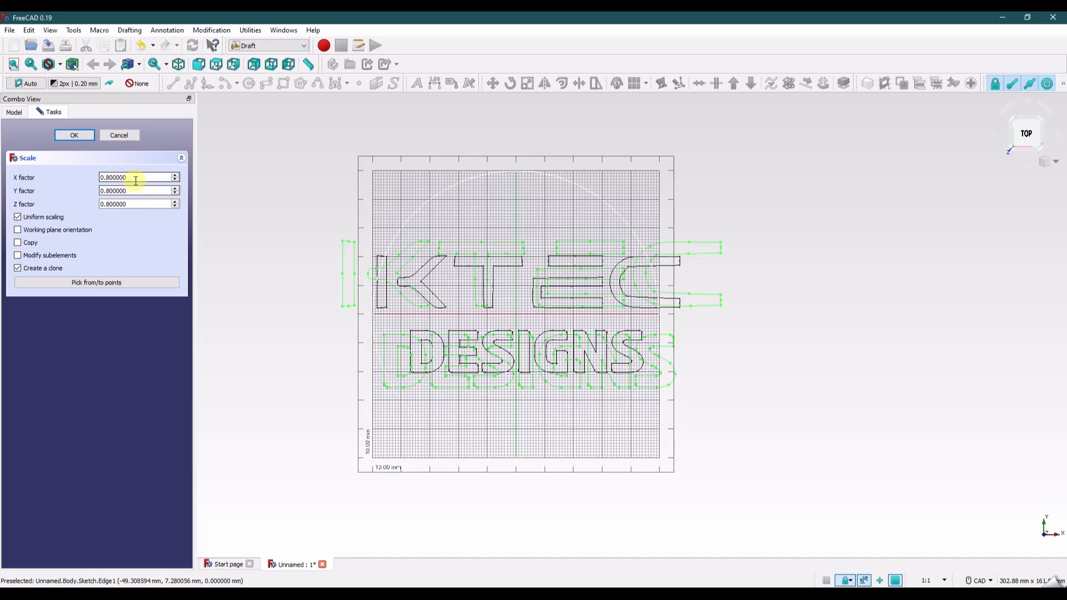
{"action": "double_click", "coordinate": [129, 177]}
{"action": "type", "text": ".6"}
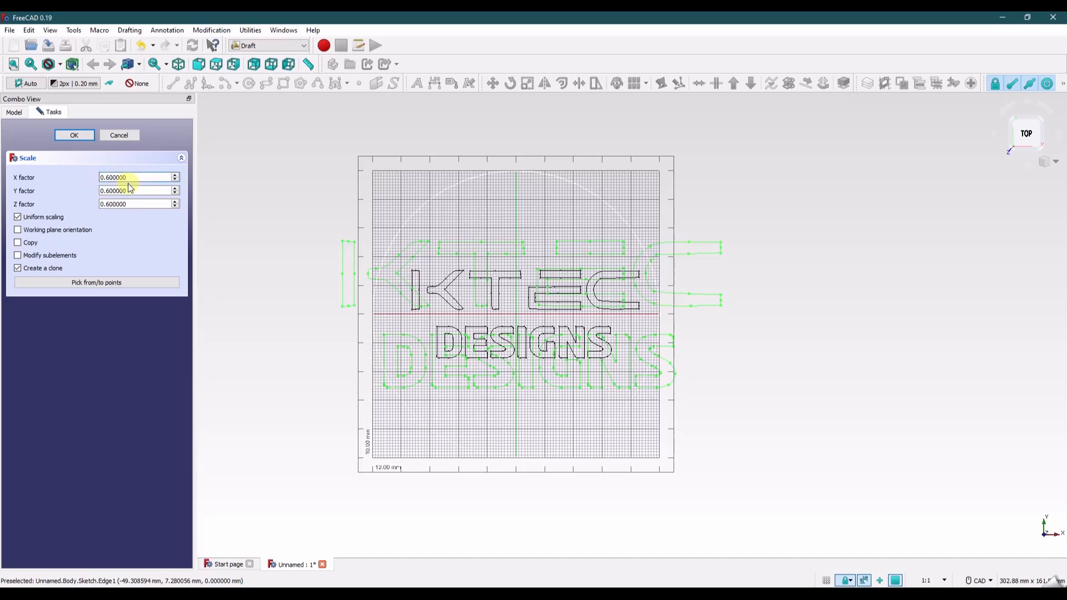
{"action": "left_click_drag", "start_coordinate": [140, 180], "coordinate": [103, 177]}
{"action": "type", "text": ".8"}
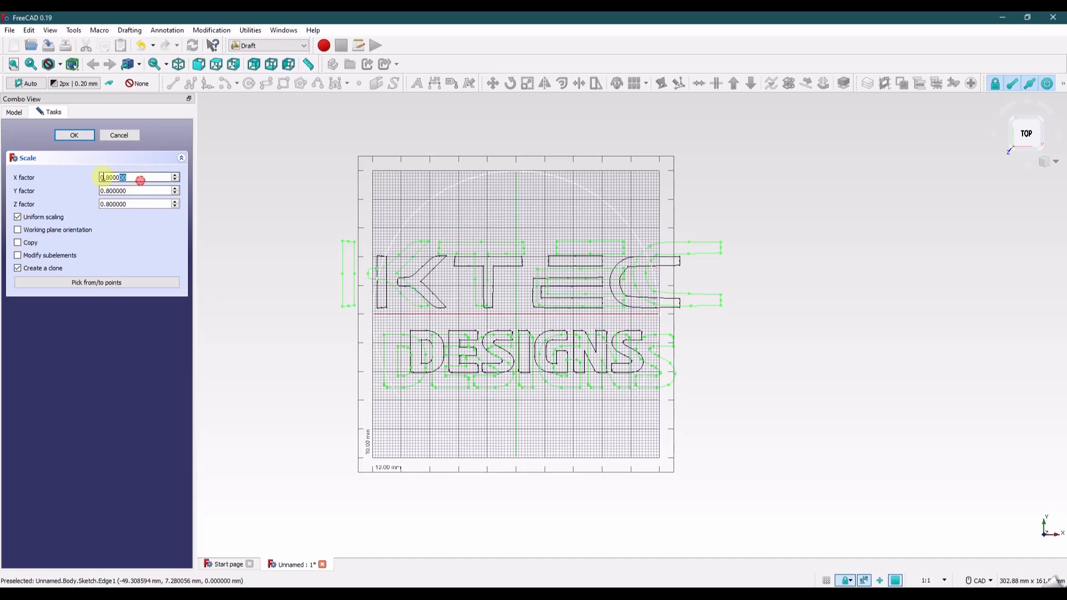
{"action": "type", "text": ".7"}
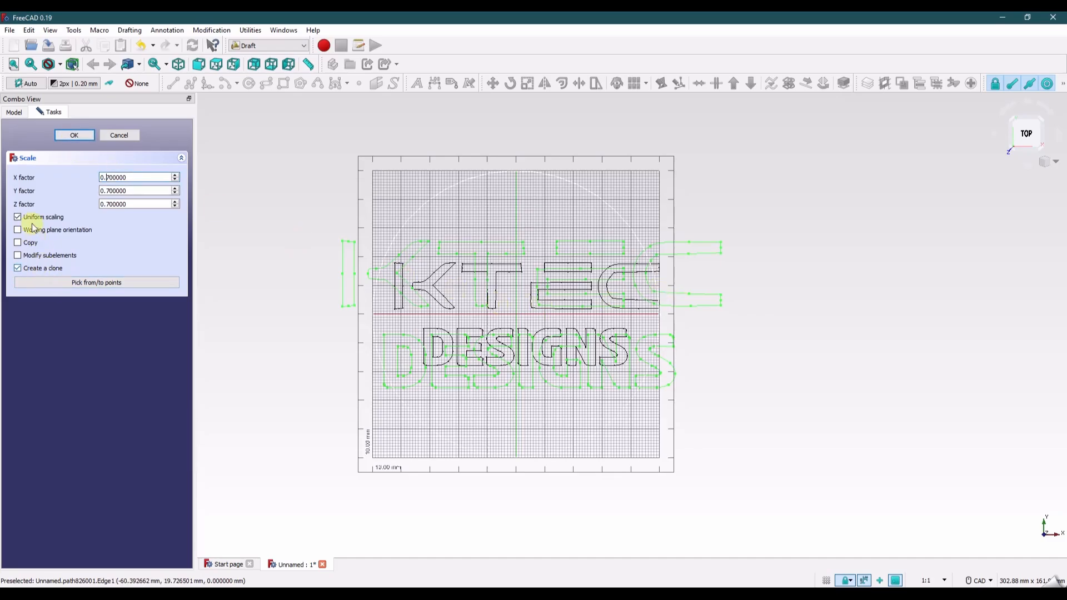
{"action": "left_click", "coordinate": [76, 135]}
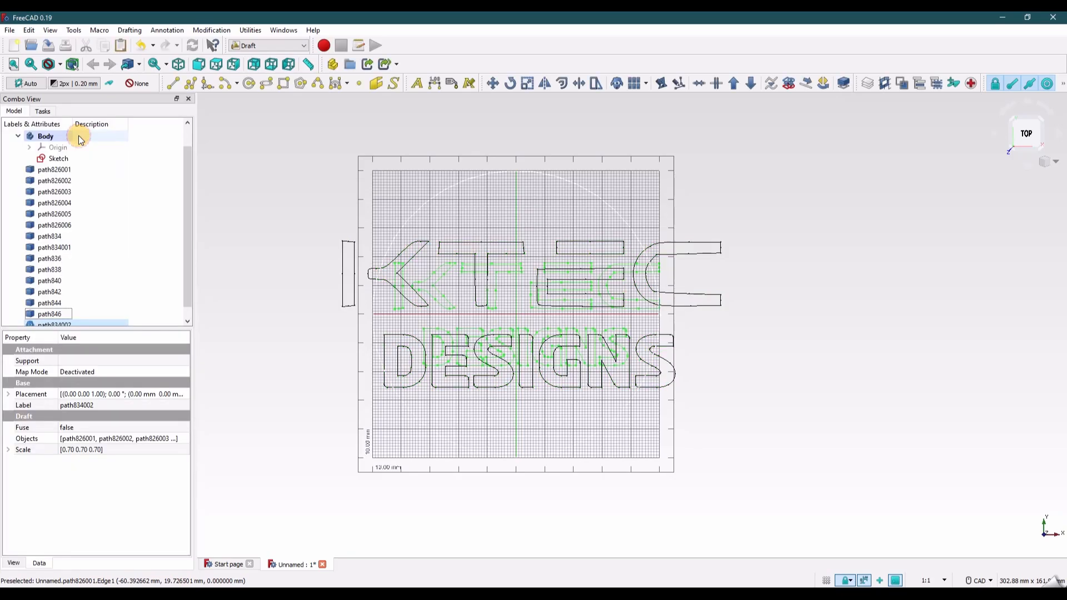
Step: Hide the original full-size letter paths from path826001 to path846, keeping the scaled clone path834002 visible
{"action": "scroll", "coordinate": [53, 189], "scroll_direction": "down", "scroll_amount": 1}
{"action": "left_click", "coordinate": [56, 315]}
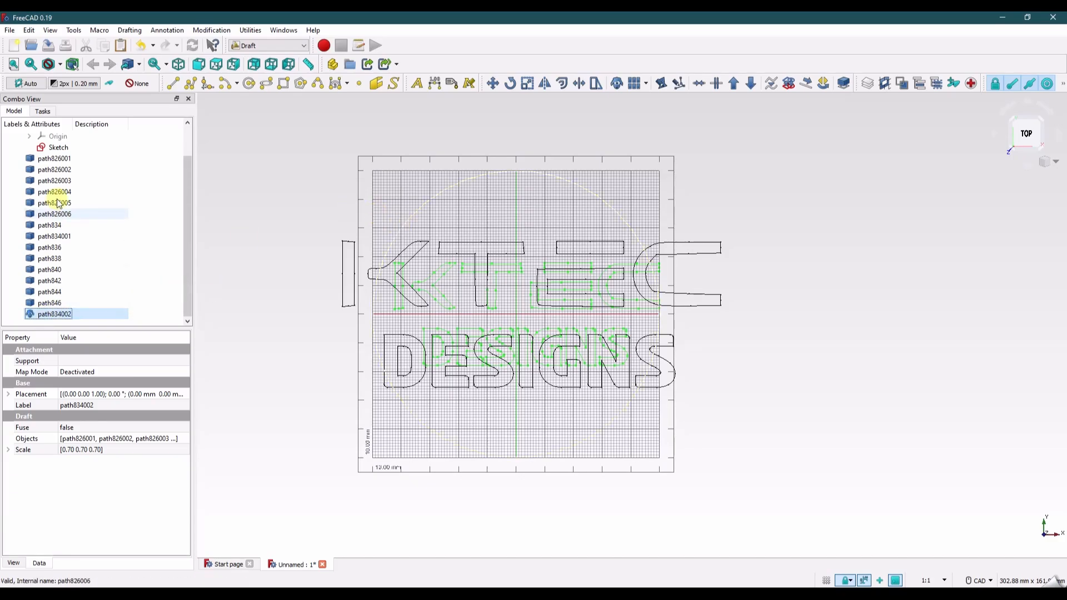
{"action": "left_click", "coordinate": [53, 158]}
{"action": "left_click", "coordinate": [51, 303], "text": "shift"}
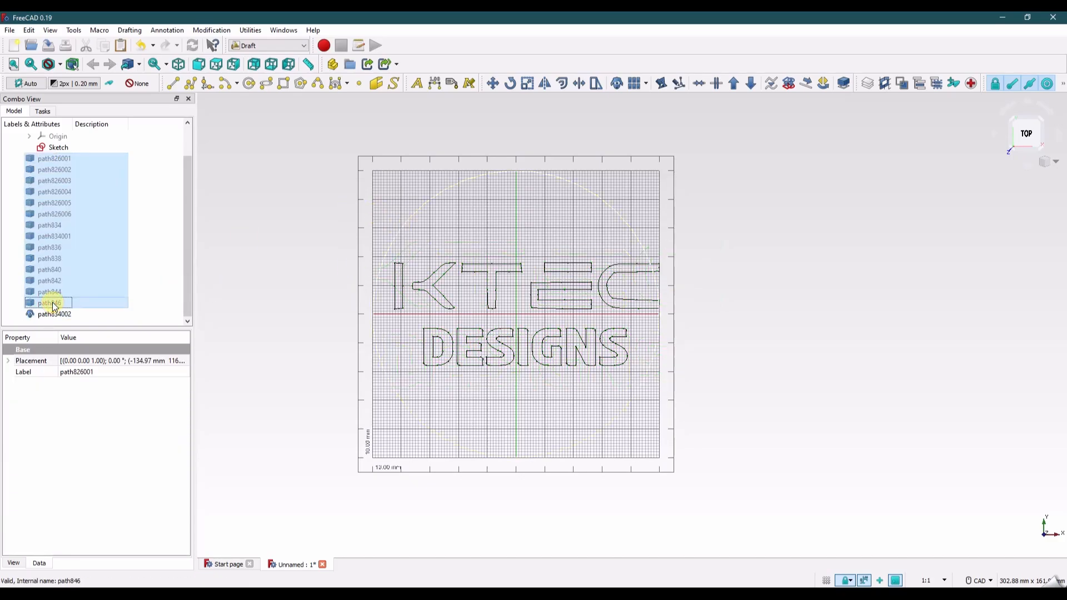
{"action": "left_click", "coordinate": [279, 290]}
Step: Convert the scaled clone path834002 into a sketch with Draft to Sketch and hide the clone
{"action": "left_click", "coordinate": [56, 315]}
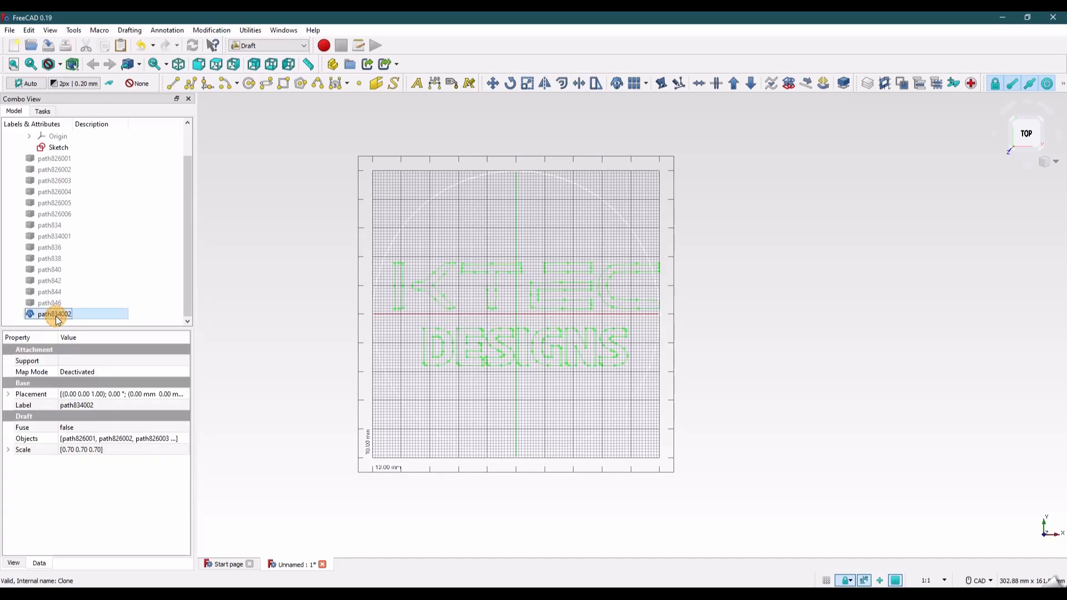
{"action": "left_click", "coordinate": [787, 83]}
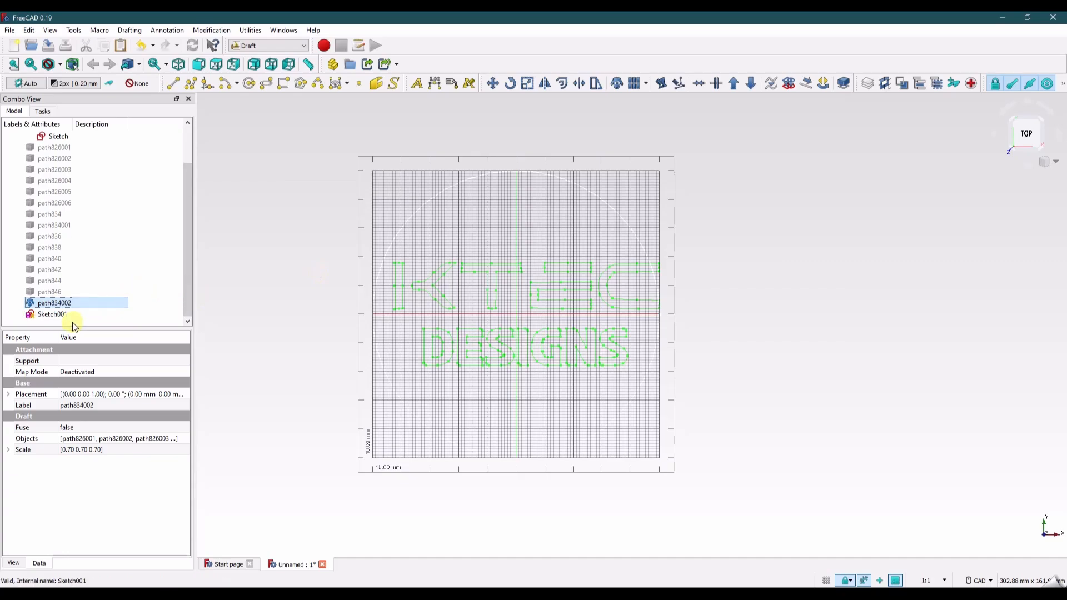
{"action": "left_click", "coordinate": [58, 314]}
{"action": "left_click", "coordinate": [54, 303]}
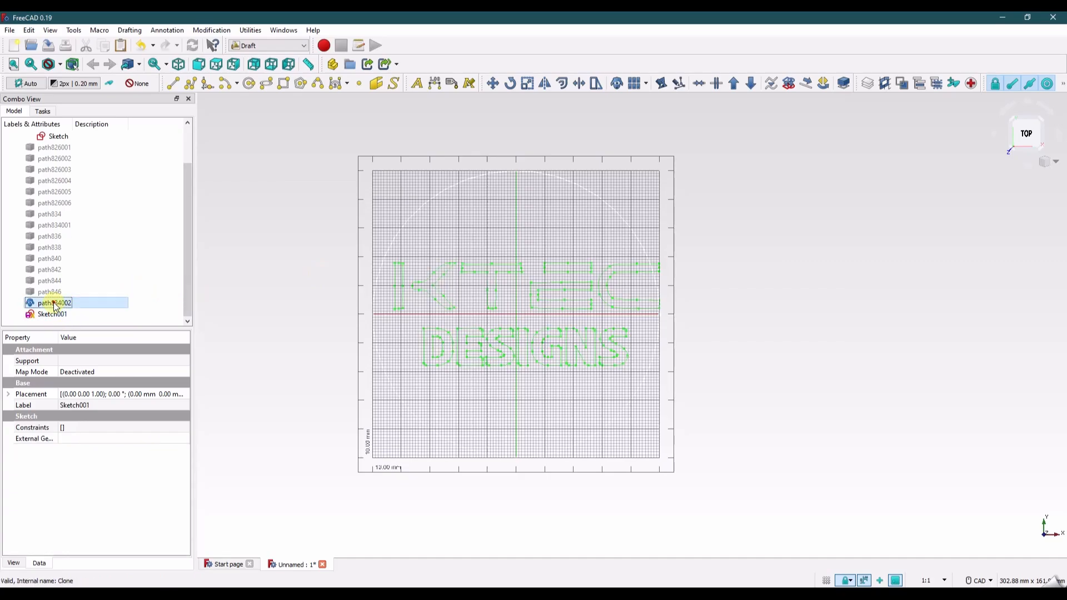
{"action": "key", "text": "space"}
{"action": "left_click", "coordinate": [57, 315]}
{"action": "left_click", "coordinate": [286, 338]}
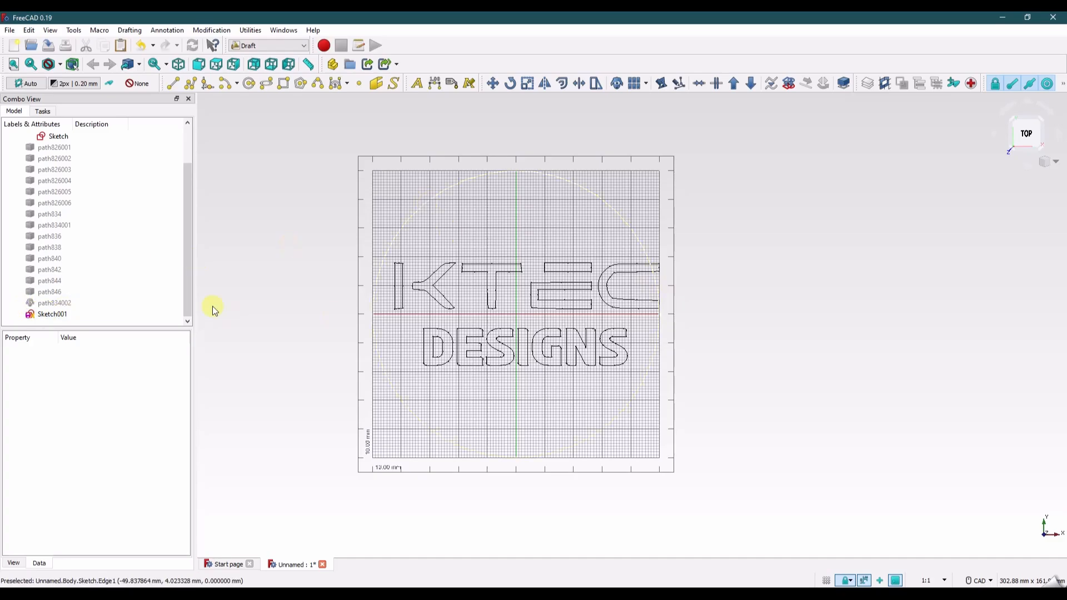
Step: Move the lettering sketch Sketch001 into the Body alongside the coaster circle sketch
{"action": "scroll", "coordinate": [78, 306], "scroll_direction": "up", "scroll_amount": 1}
{"action": "scroll", "coordinate": [82, 310], "scroll_direction": "down", "scroll_amount": 1}
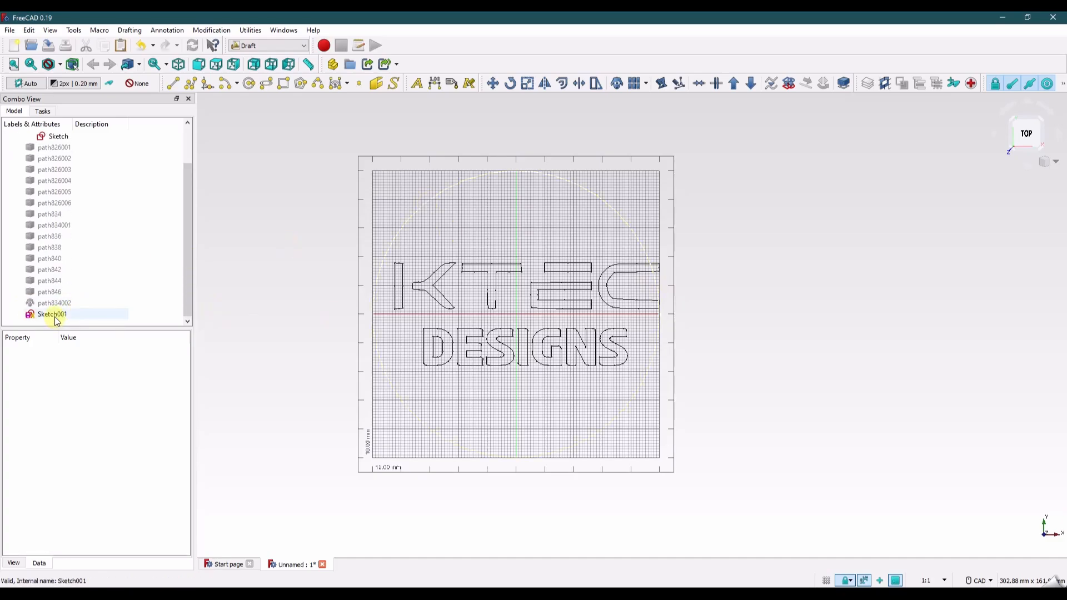
{"action": "left_click", "coordinate": [57, 315]}
{"action": "scroll", "coordinate": [99, 308], "scroll_direction": "up", "scroll_amount": 1}
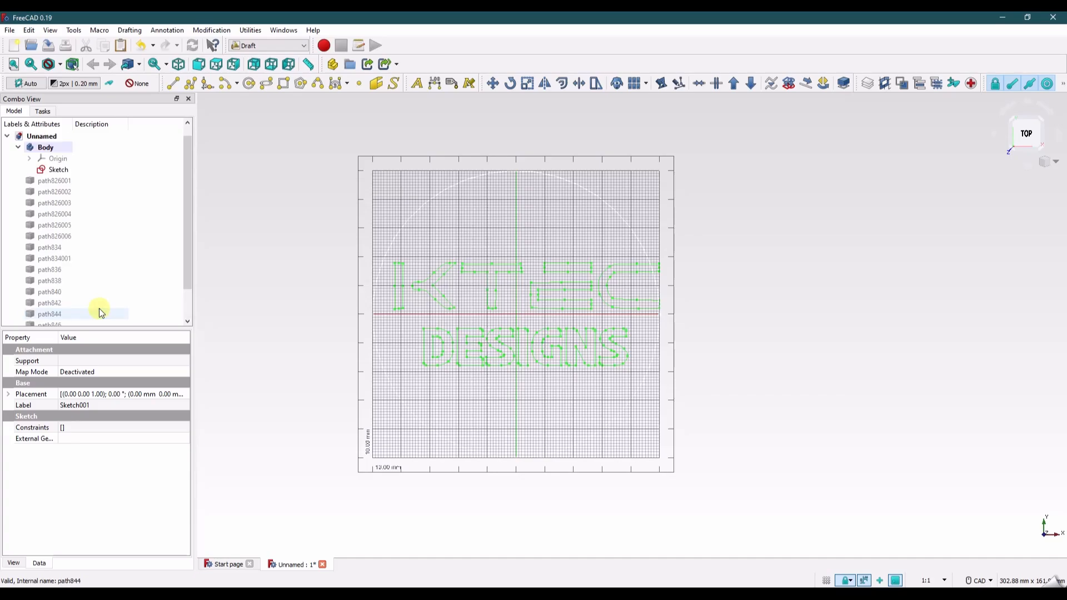
{"action": "scroll", "coordinate": [99, 309], "scroll_direction": "down", "scroll_amount": 1}
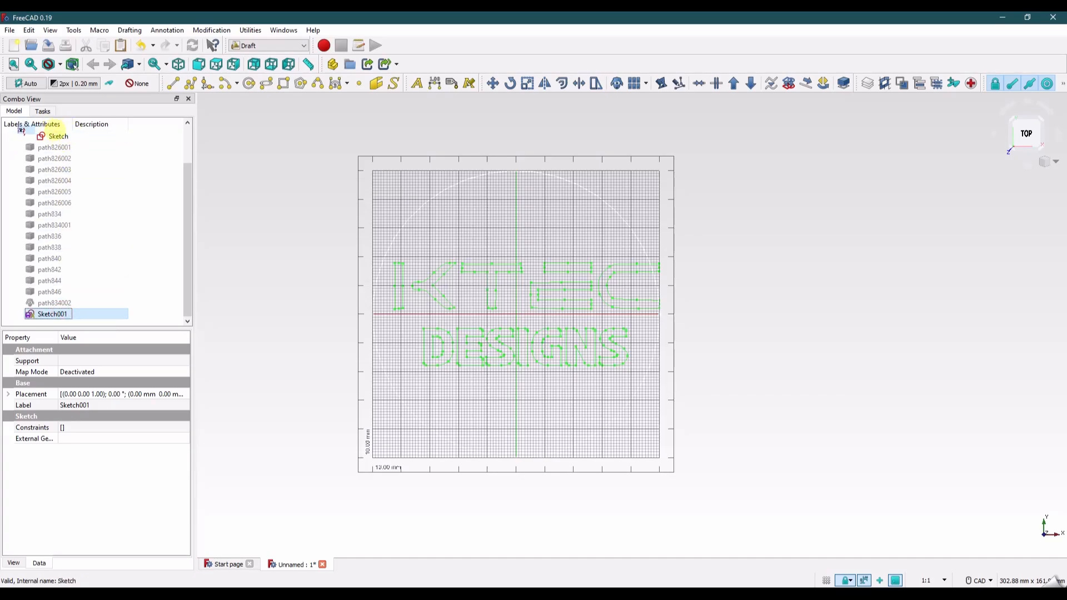
{"action": "scroll", "coordinate": [21, 156], "scroll_direction": "up", "scroll_amount": 2}
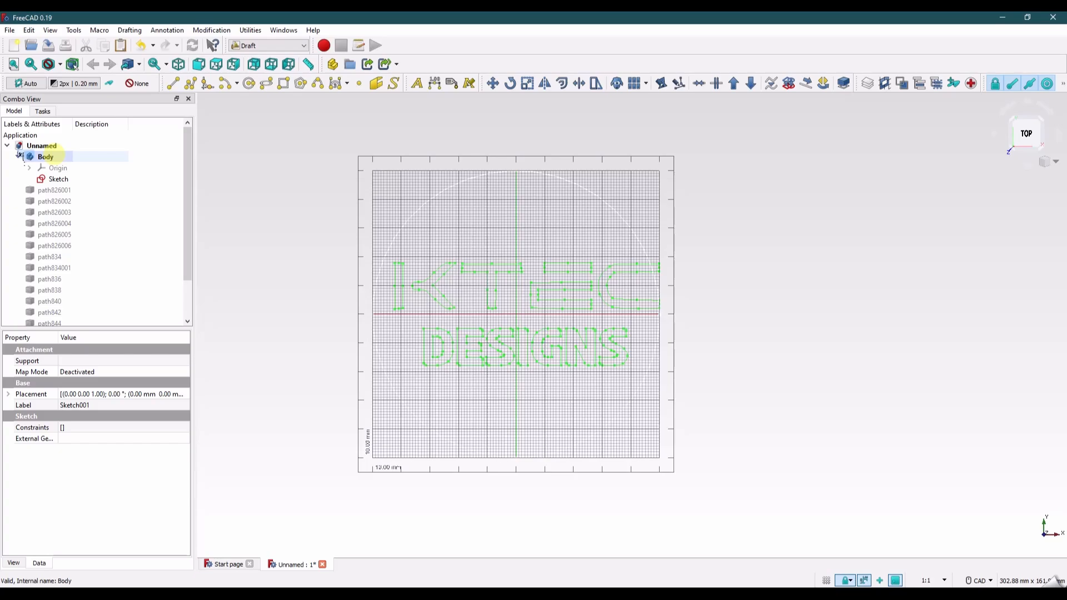
{"action": "left_click_drag", "start_coordinate": [54, 156], "coordinate": [53, 157]}
{"action": "left_click", "coordinate": [61, 149]}
{"action": "left_click", "coordinate": [60, 159]}
{"action": "left_click", "coordinate": [57, 313], "text": "shift"}
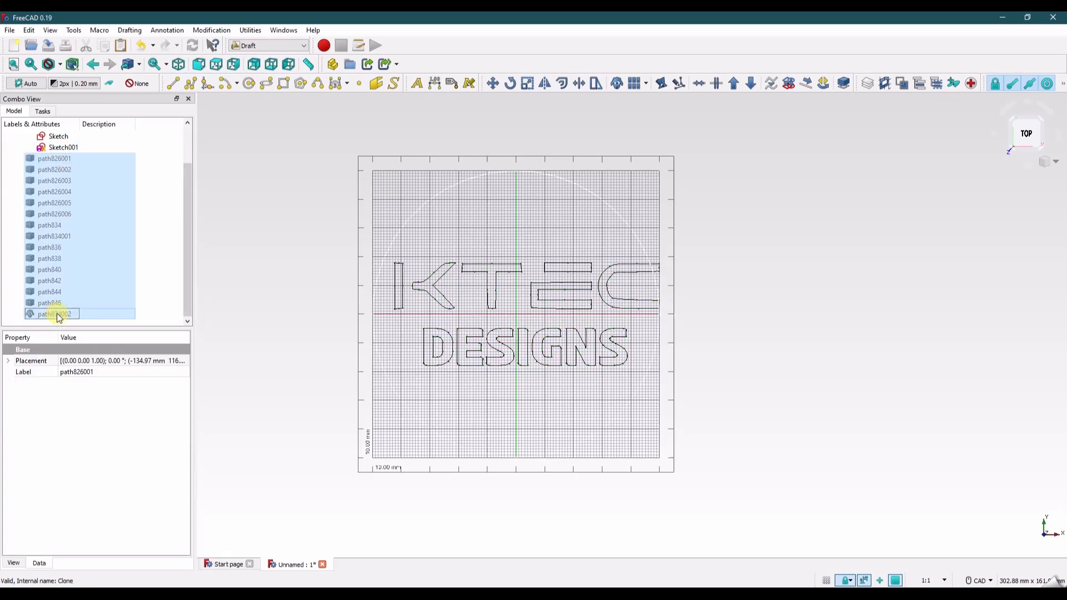
{"action": "scroll", "coordinate": [98, 221], "scroll_direction": "up", "scroll_amount": 2}
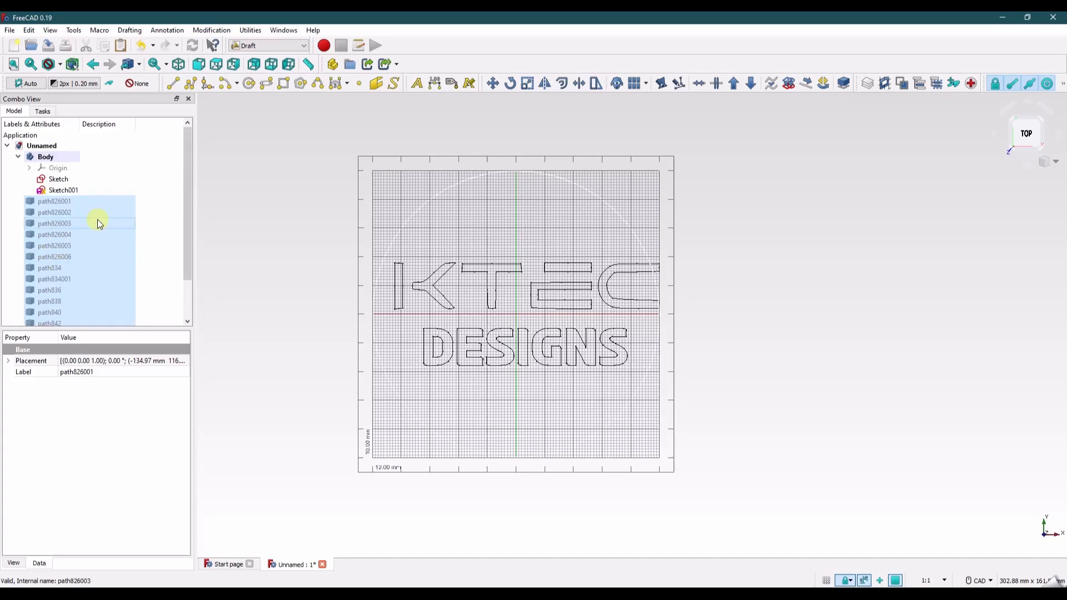
{"action": "left_click", "coordinate": [231, 183]}
{"action": "left_click", "coordinate": [59, 192]}
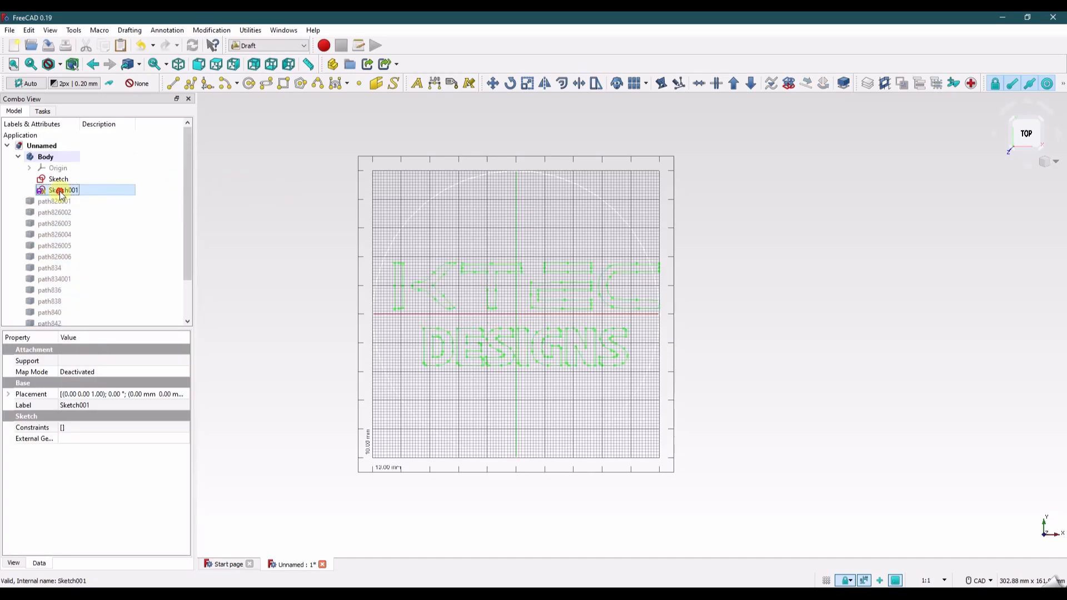
{"action": "left_click", "coordinate": [783, 186]}
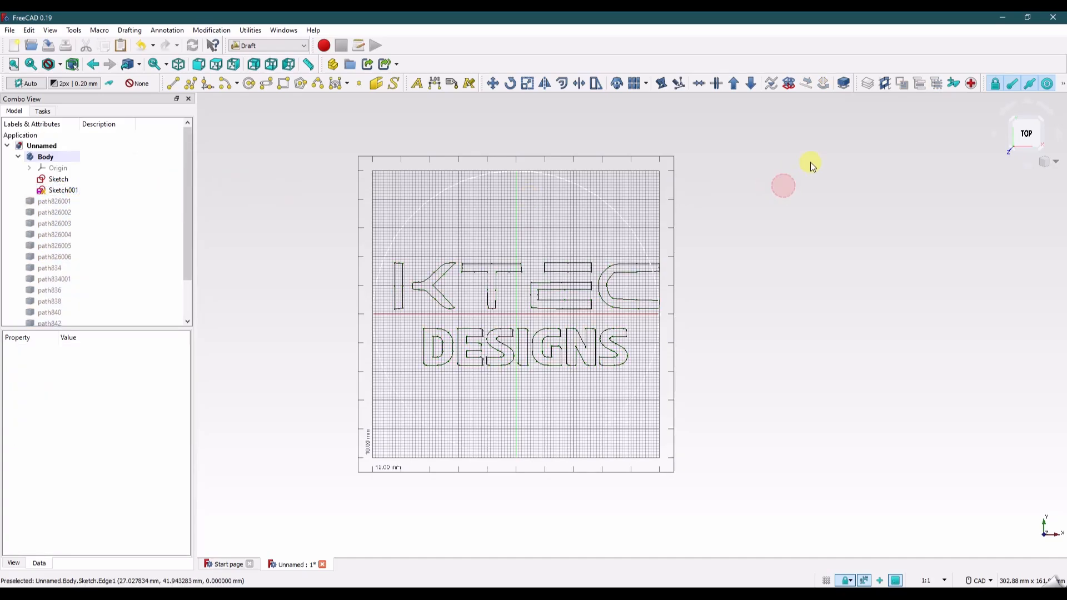
Step: Move the lettering sketch Sketch001 by about -4 mm in X and -4 mm in Y to fit inside the coaster circle
{"action": "left_click", "coordinate": [83, 190]}
{"action": "left_click", "coordinate": [493, 84]}
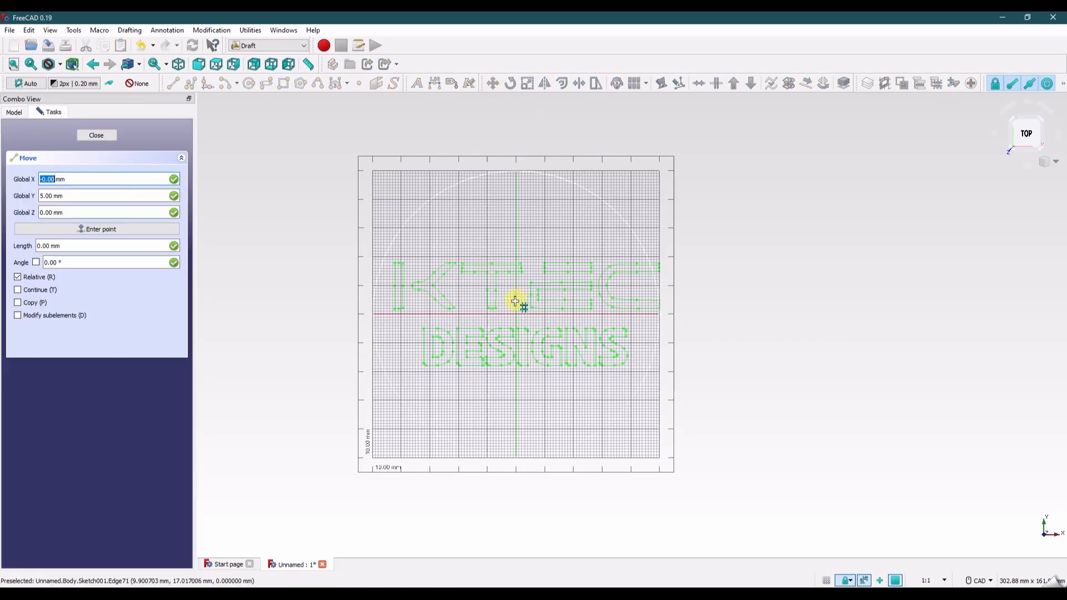
{"action": "left_click", "coordinate": [524, 297]}
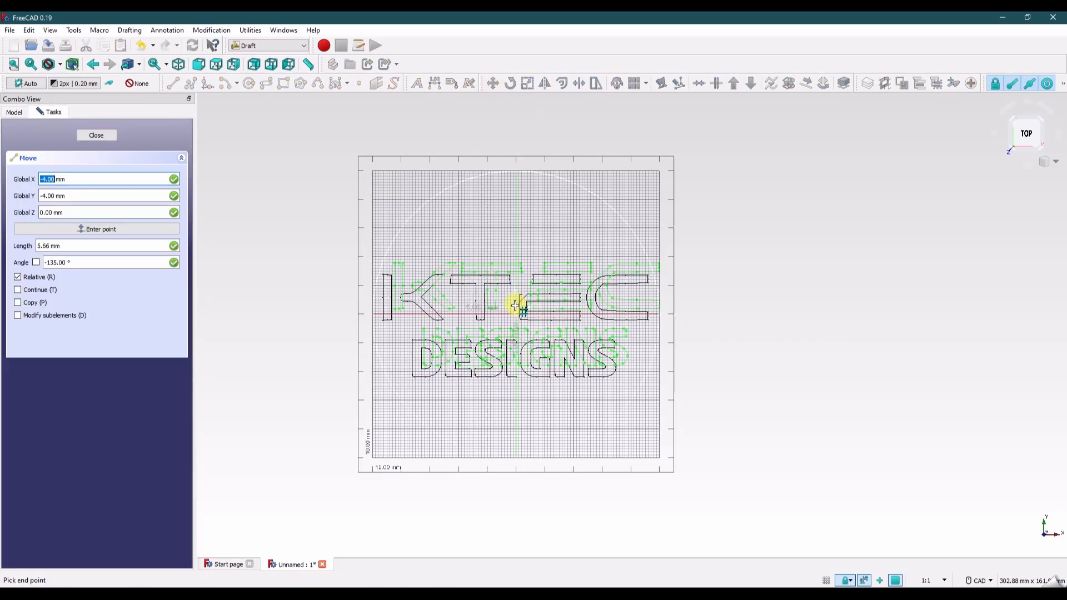
{"action": "left_click", "coordinate": [516, 307]}
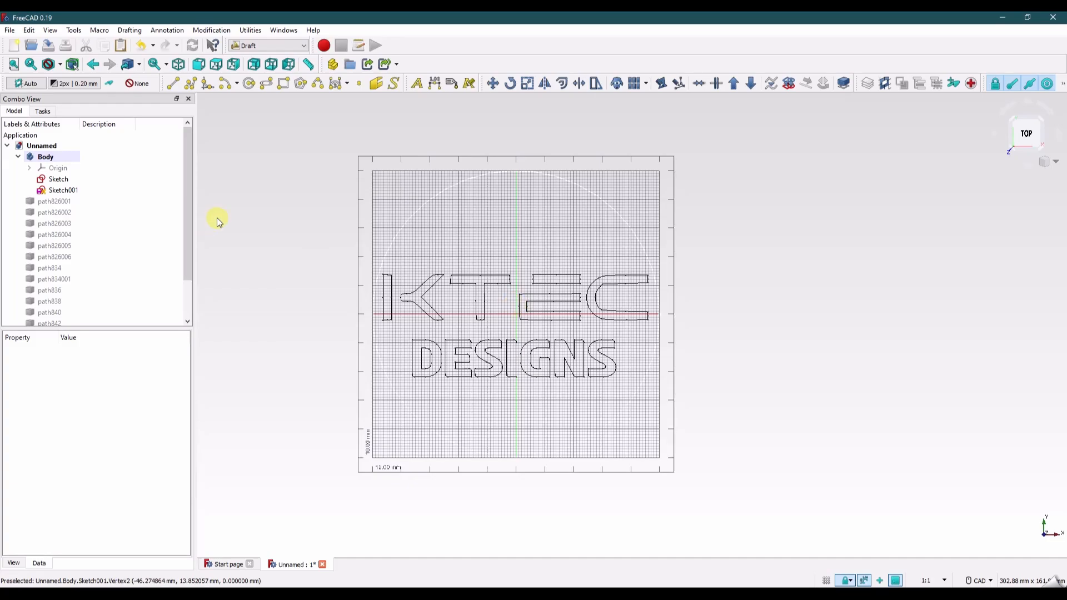
Step: Turn off the Draft grid and switch to the Part Design workbench
{"action": "left_click", "coordinate": [1063, 83]}
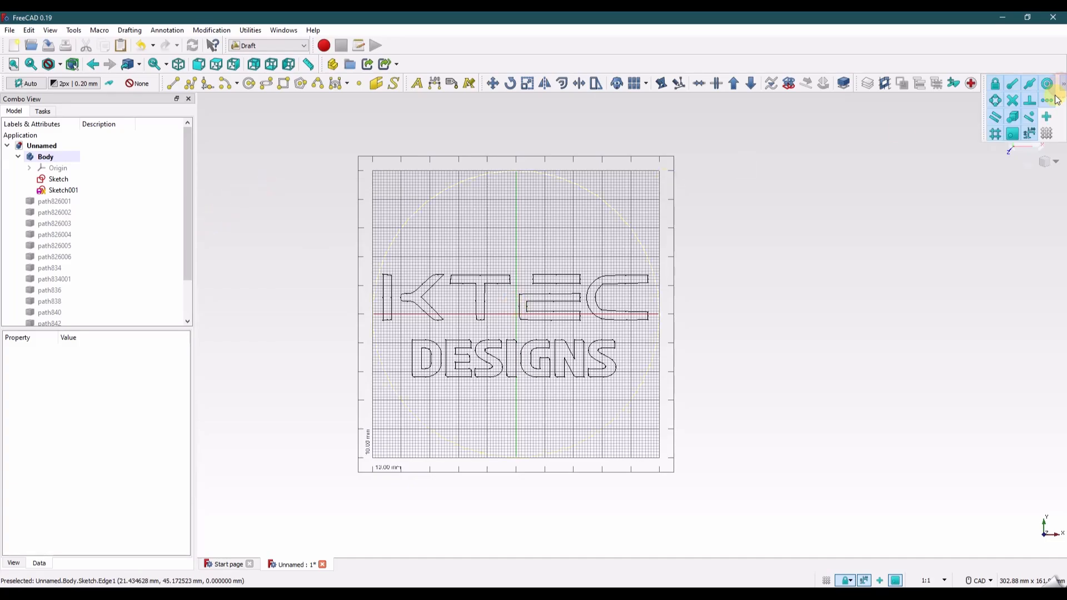
{"action": "left_click", "coordinate": [1044, 135]}
{"action": "left_click", "coordinate": [269, 45]}
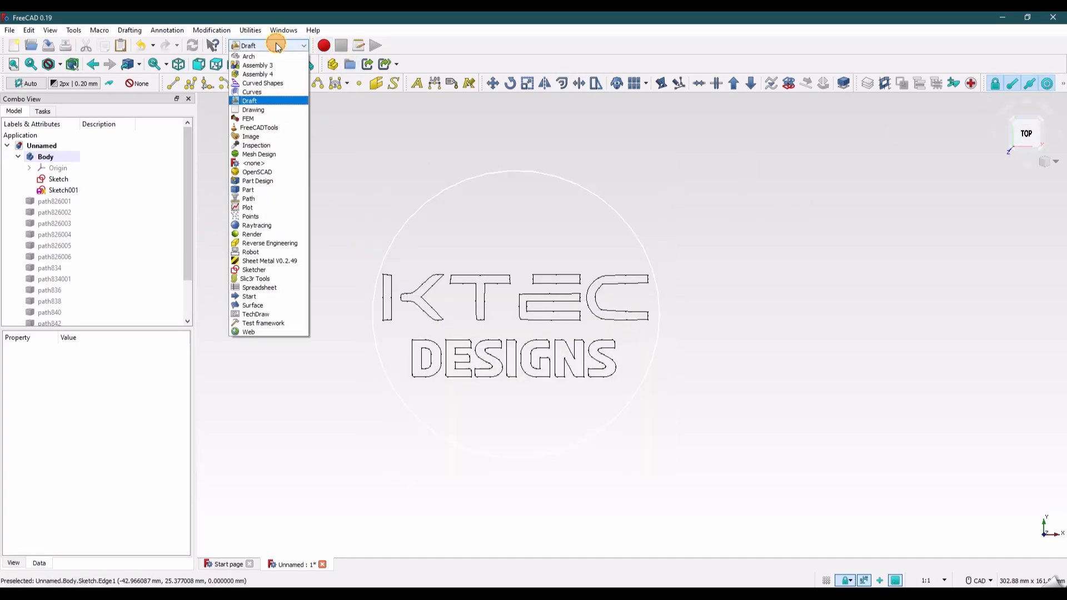
{"action": "left_click", "coordinate": [277, 182]}
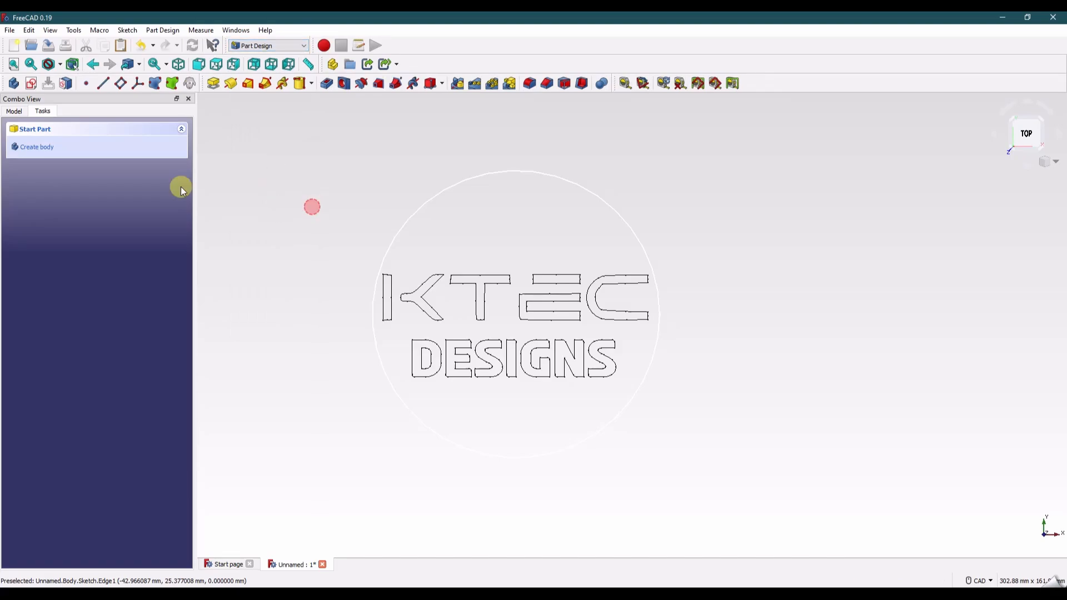
Step: Return to the model tree and view the coaster circle and lettering isometrically
{"action": "left_click", "coordinate": [14, 111]}
{"action": "scroll", "coordinate": [184, 207], "scroll_direction": "down", "scroll_amount": 2}
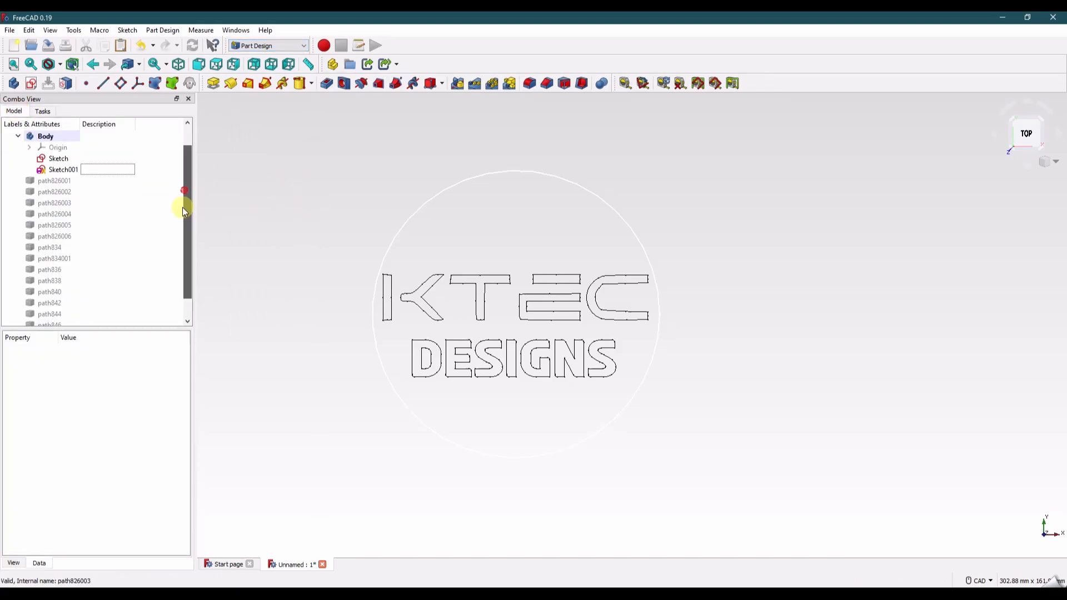
{"action": "left_click", "coordinate": [1060, 168]}
{"action": "left_click", "coordinate": [1045, 195]}
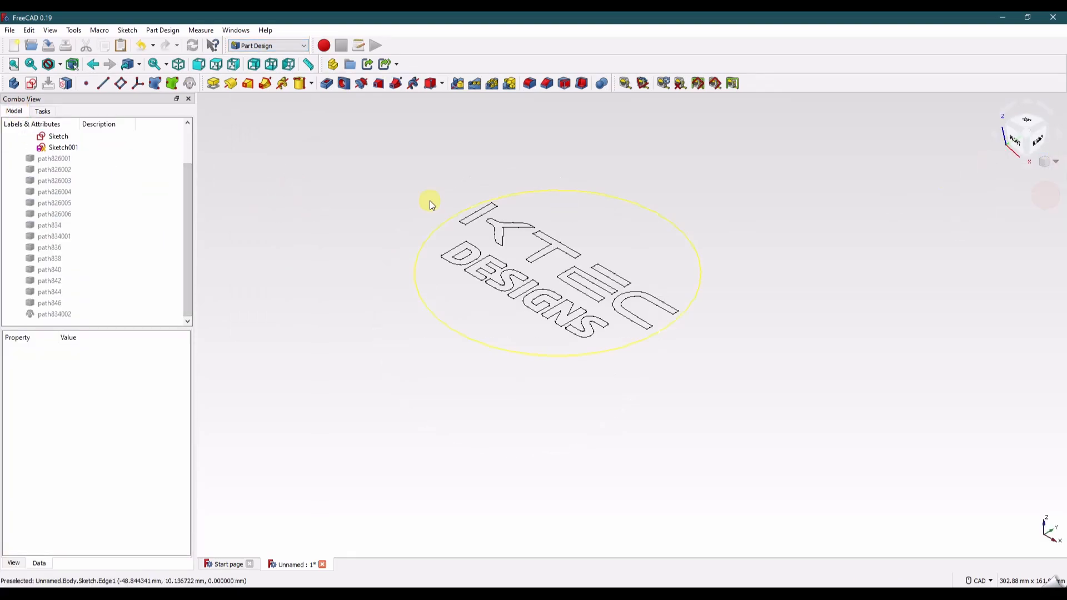
Step: Hide the coaster circle sketch in the Body so only the lettering sketch is shown
{"action": "middle_click_drag", "start_coordinate": [350, 197], "coordinate": [353, 214]}
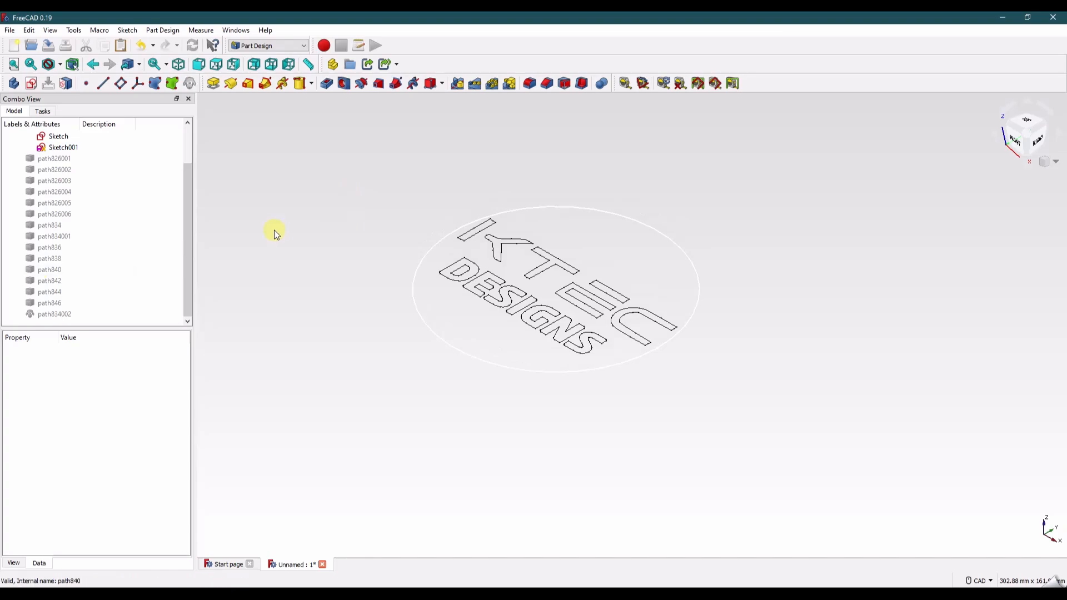
{"action": "left_click_drag", "start_coordinate": [185, 242], "coordinate": [195, 188]}
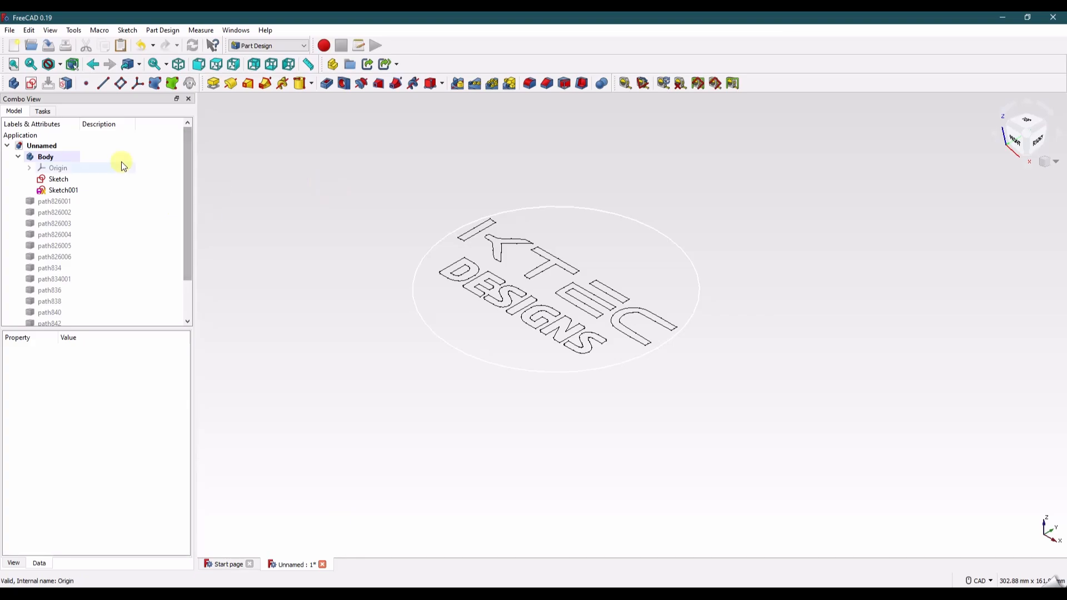
{"action": "left_click", "coordinate": [78, 183]}
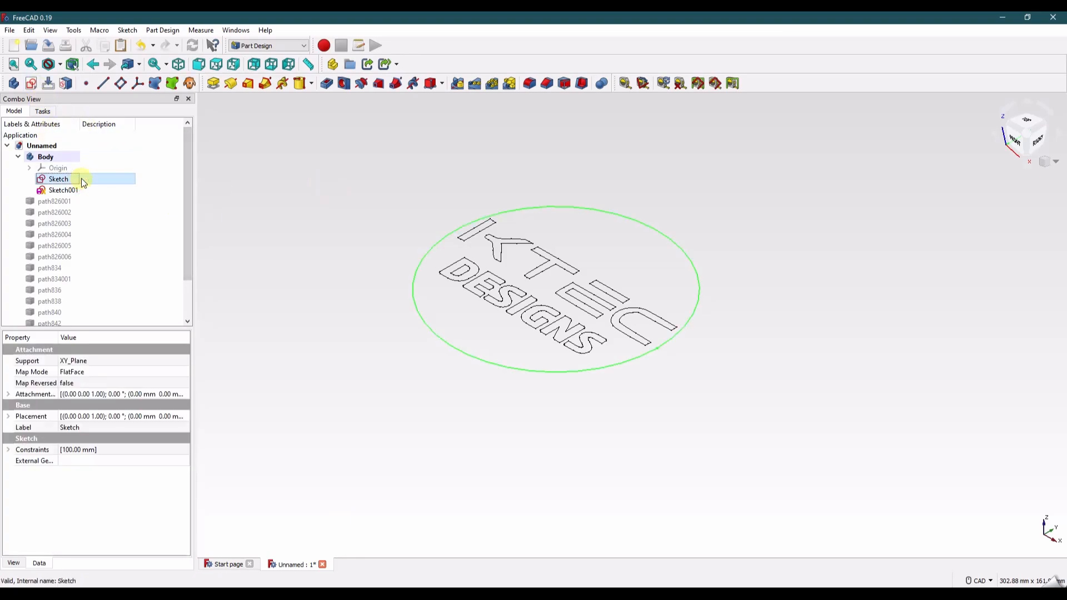
{"action": "left_click", "coordinate": [233, 177]}
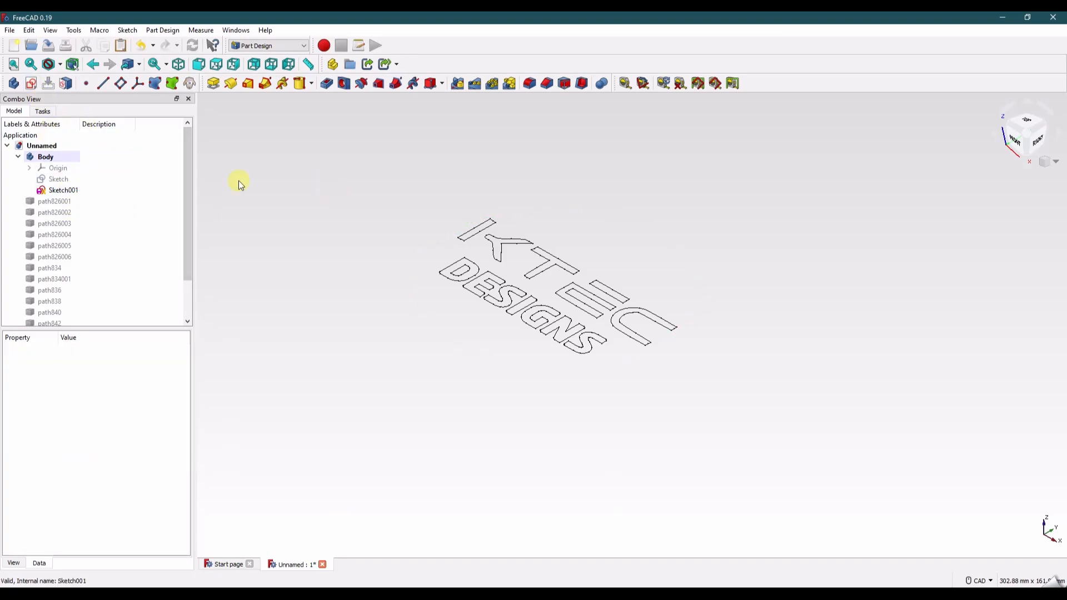
Step: Create a new sketch in the Body on the XZ plane
{"action": "left_click", "coordinate": [32, 84]}
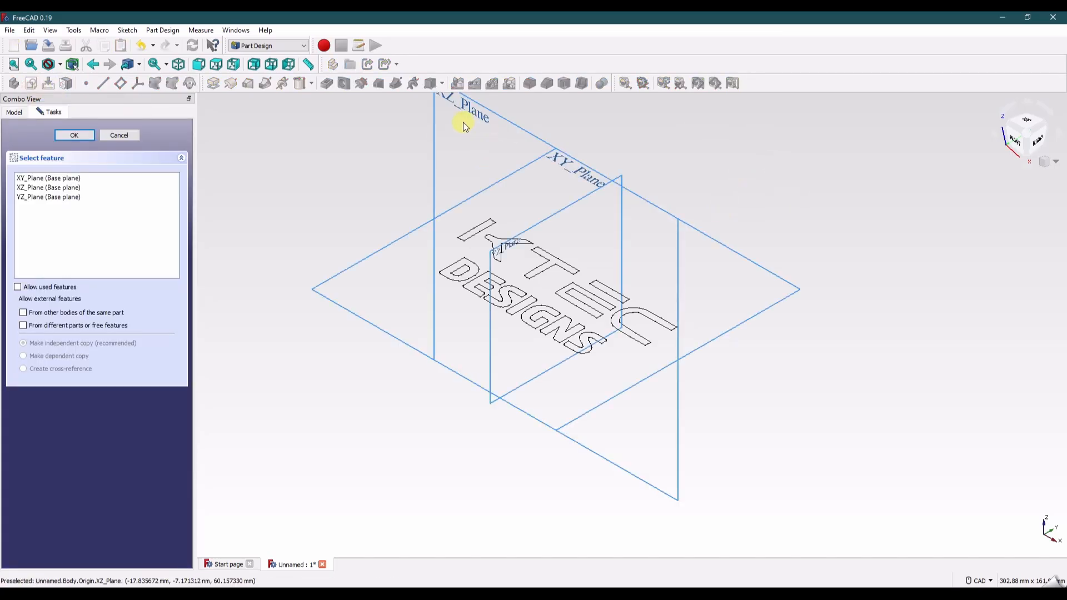
{"action": "left_click", "coordinate": [489, 110]}
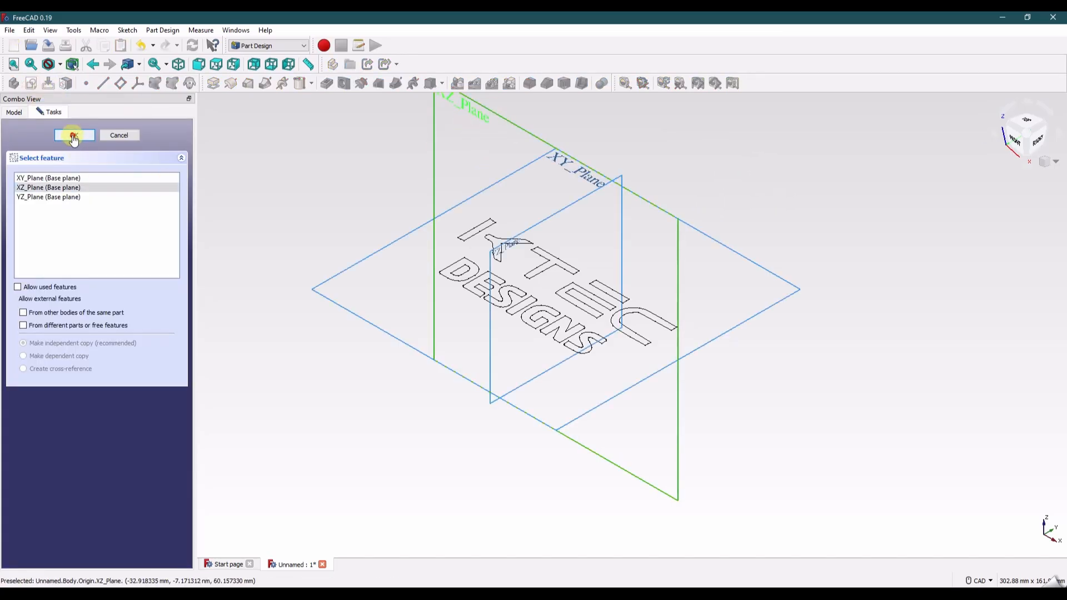
{"action": "left_click", "coordinate": [74, 135]}
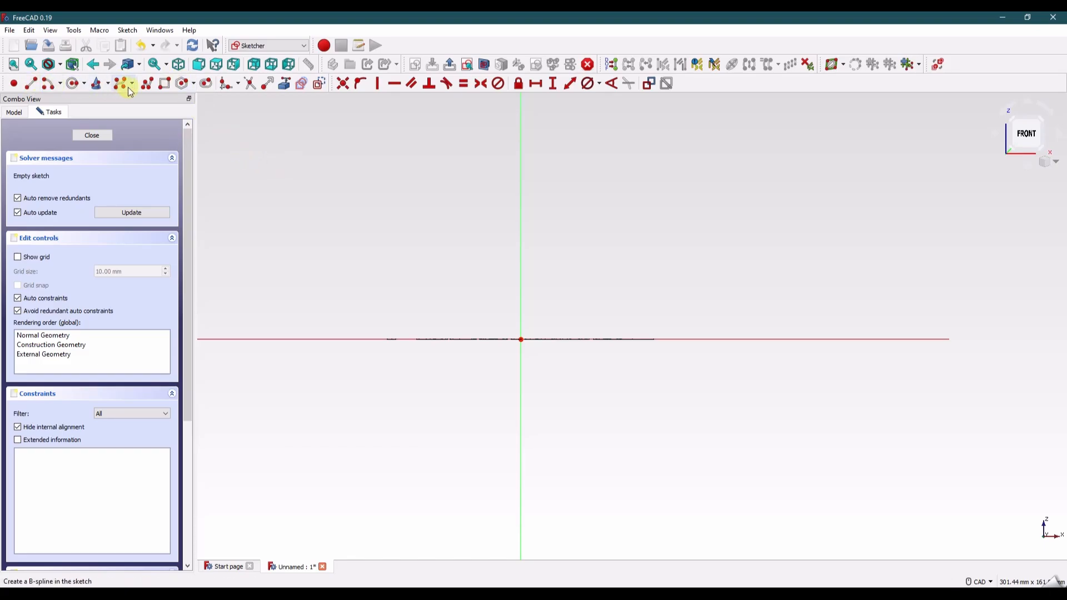
Step: Draw a closed half-profile polyline from the origin with a base about 76 mm long, a raised outer rim and a lower floor meeting the vertical axis
{"action": "left_click", "coordinate": [148, 83]}
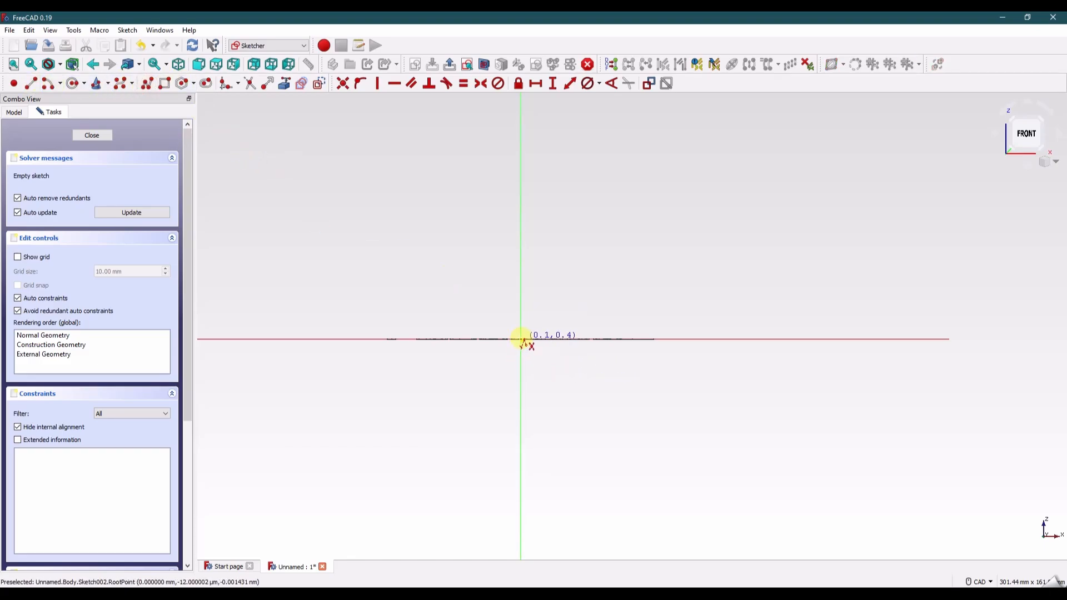
{"action": "left_click", "coordinate": [521, 338]}
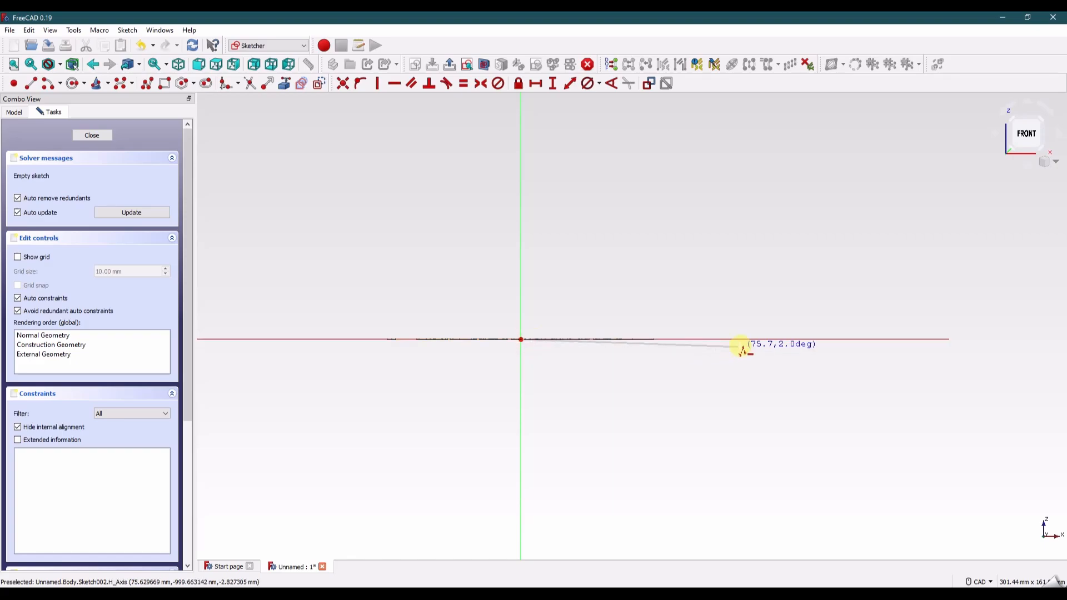
{"action": "left_click", "coordinate": [742, 339]}
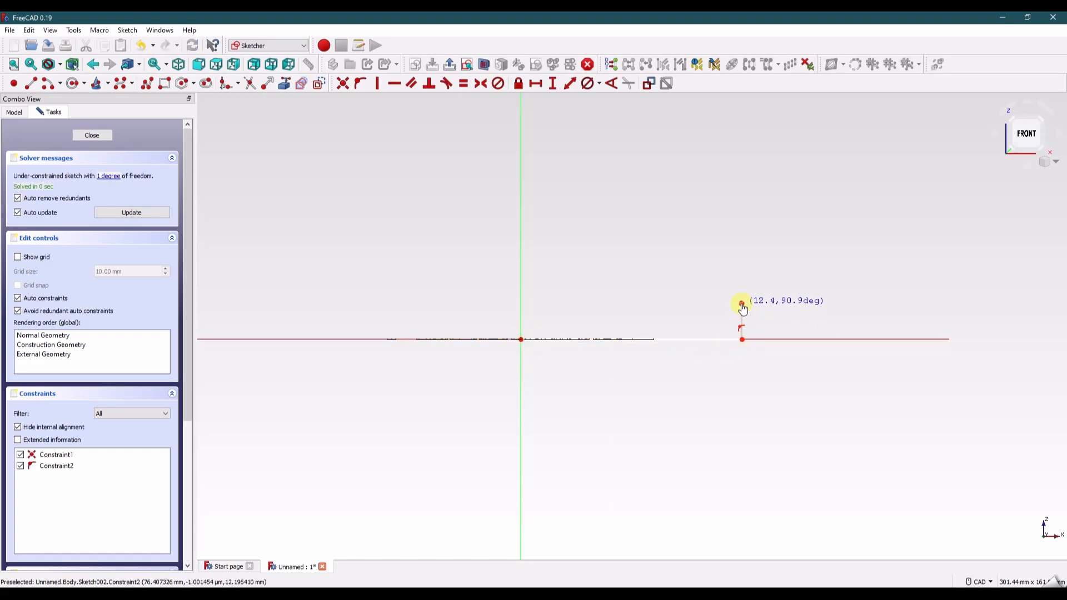
{"action": "left_click", "coordinate": [742, 303]}
{"action": "left_click", "coordinate": [697, 303]}
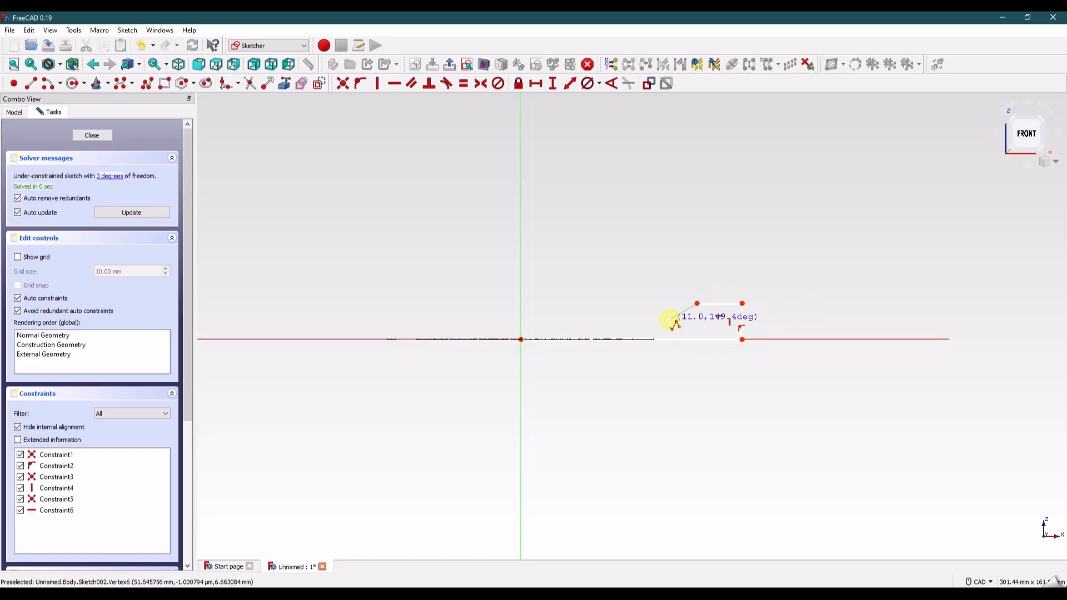
{"action": "left_click", "coordinate": [674, 321]}
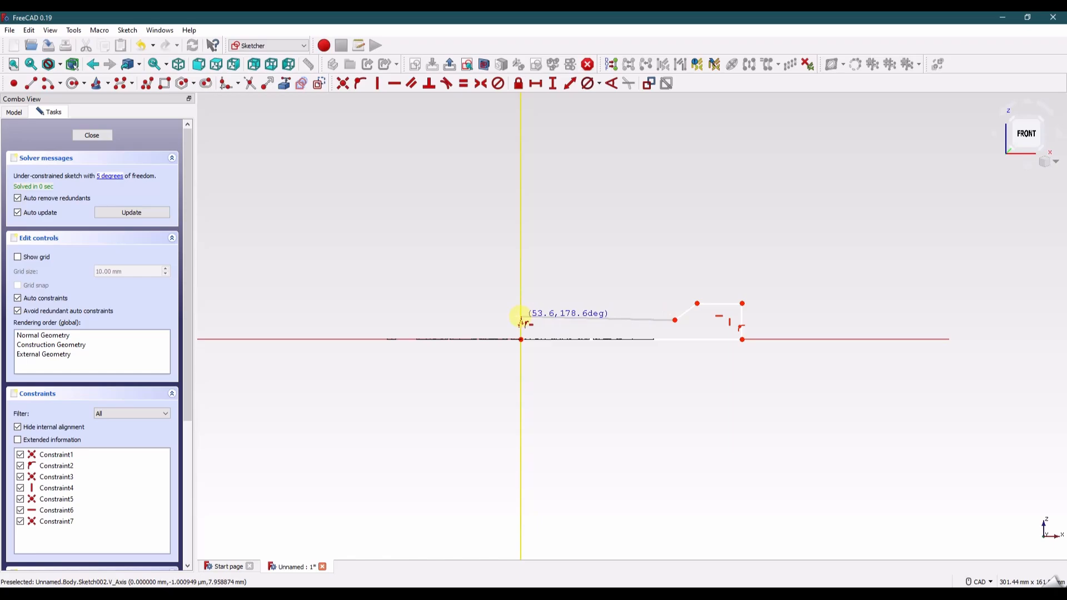
{"action": "left_click", "coordinate": [521, 317]}
{"action": "left_click", "coordinate": [521, 339]}
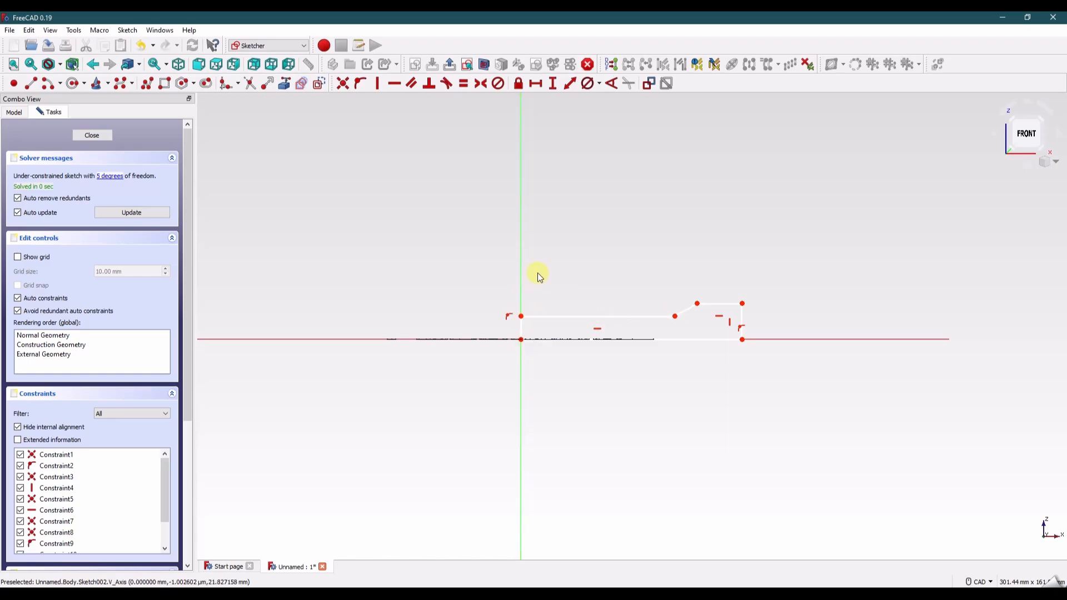
Step: Place two points opposite the profile, one on the horizontal axis and one above it, and close the sketch
{"action": "left_click", "coordinate": [18, 84]}
{"action": "left_click", "coordinate": [257, 304]}
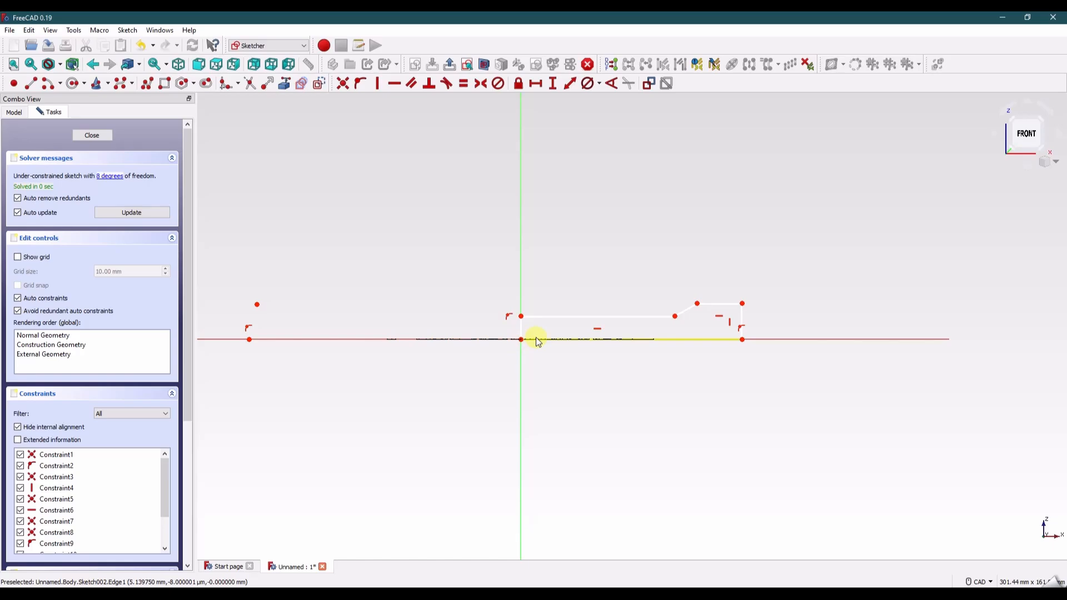
{"action": "left_click", "coordinate": [92, 135]}
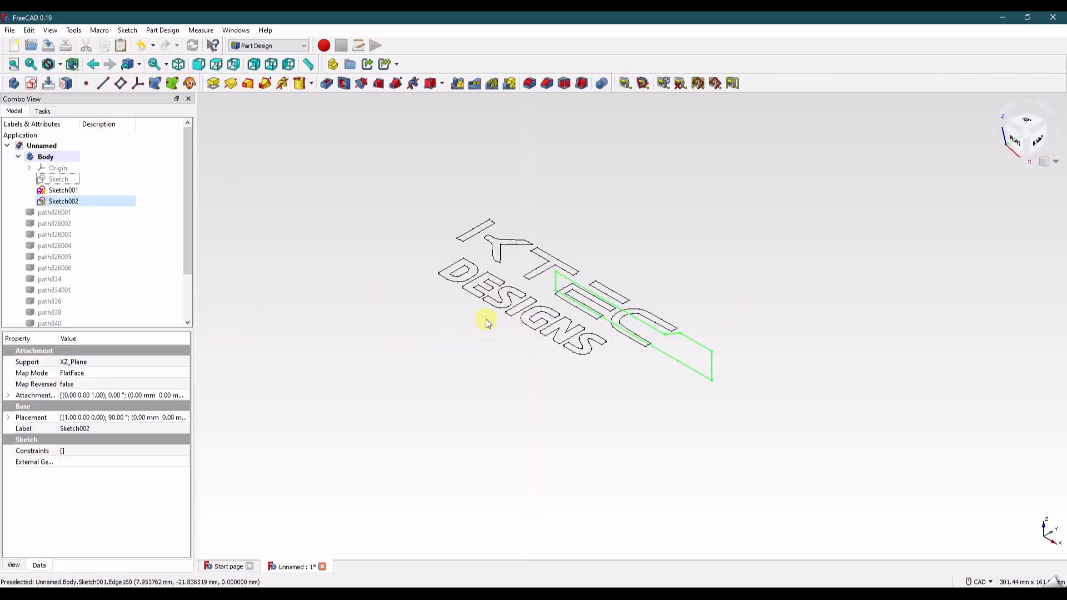
Step: Compare the positions of the lettering sketch and the profile sketch, checking the lettering's X, Y and Z placement
{"action": "left_click", "coordinate": [71, 191]}
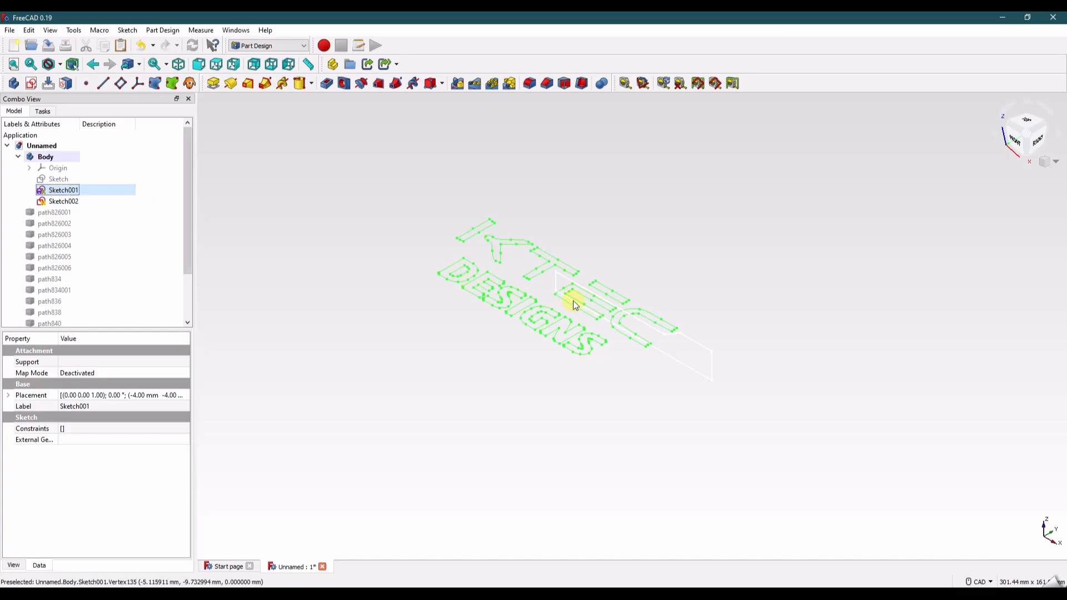
{"action": "left_click", "coordinate": [74, 203]}
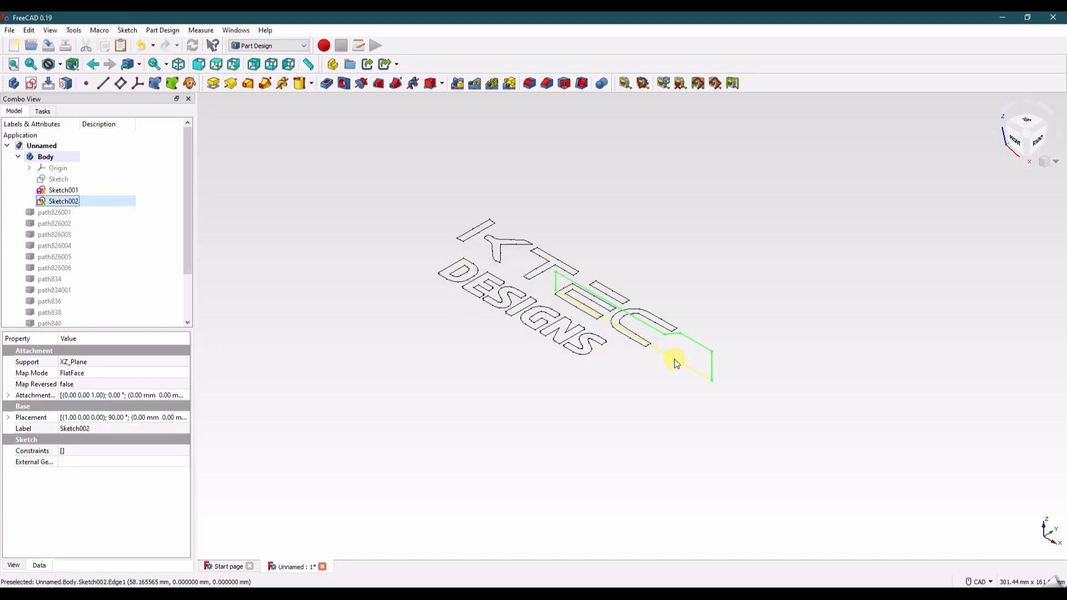
{"action": "left_click", "coordinate": [61, 191]}
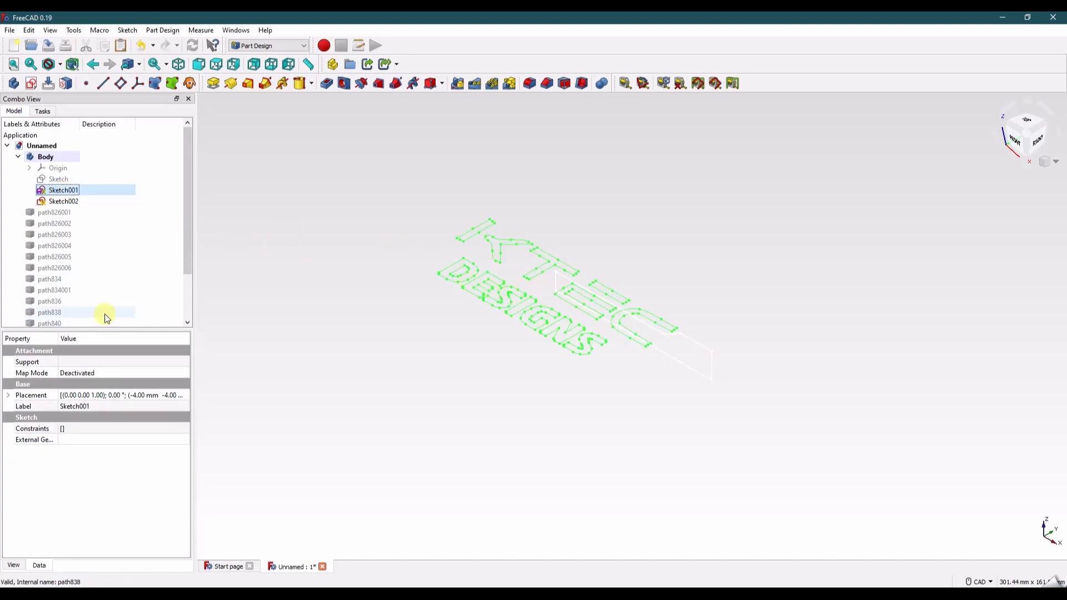
{"action": "left_click", "coordinate": [7, 395]}
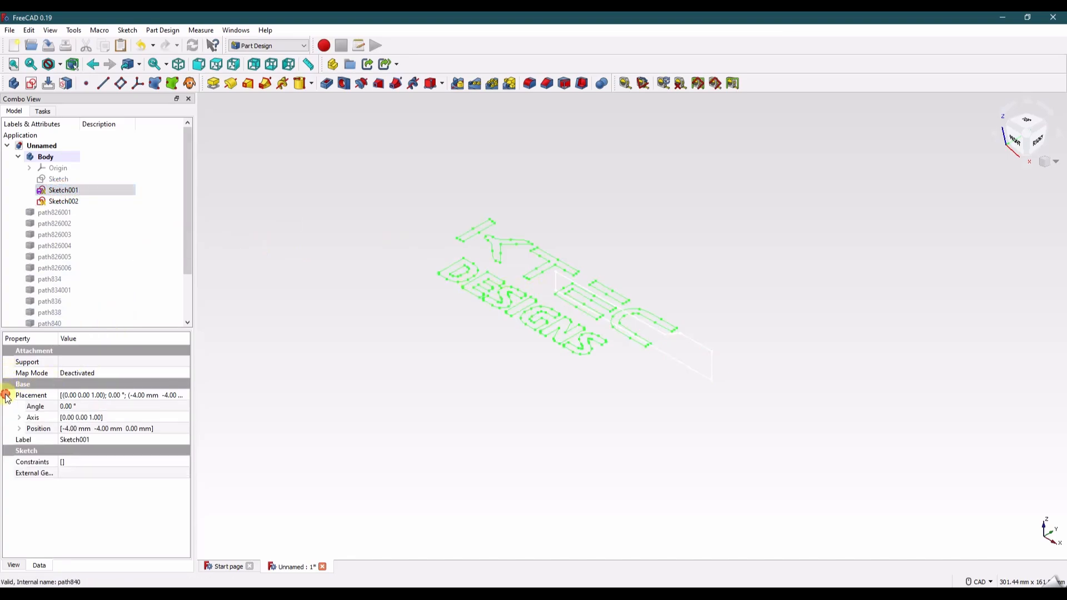
{"action": "left_click", "coordinate": [20, 428]}
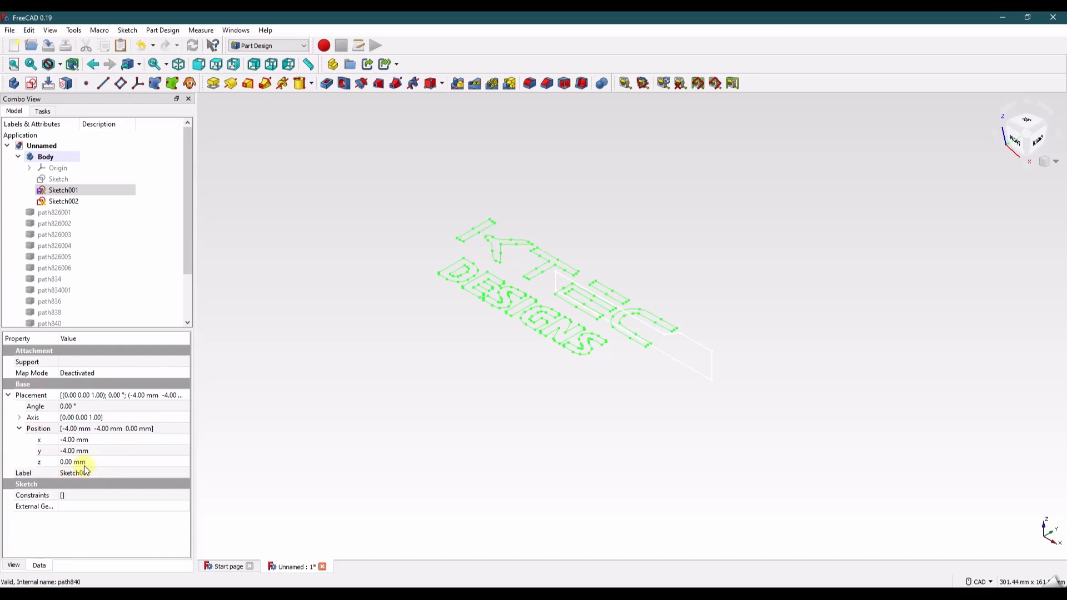
{"action": "left_click", "coordinate": [19, 429]}
{"action": "left_click", "coordinate": [8, 395]}
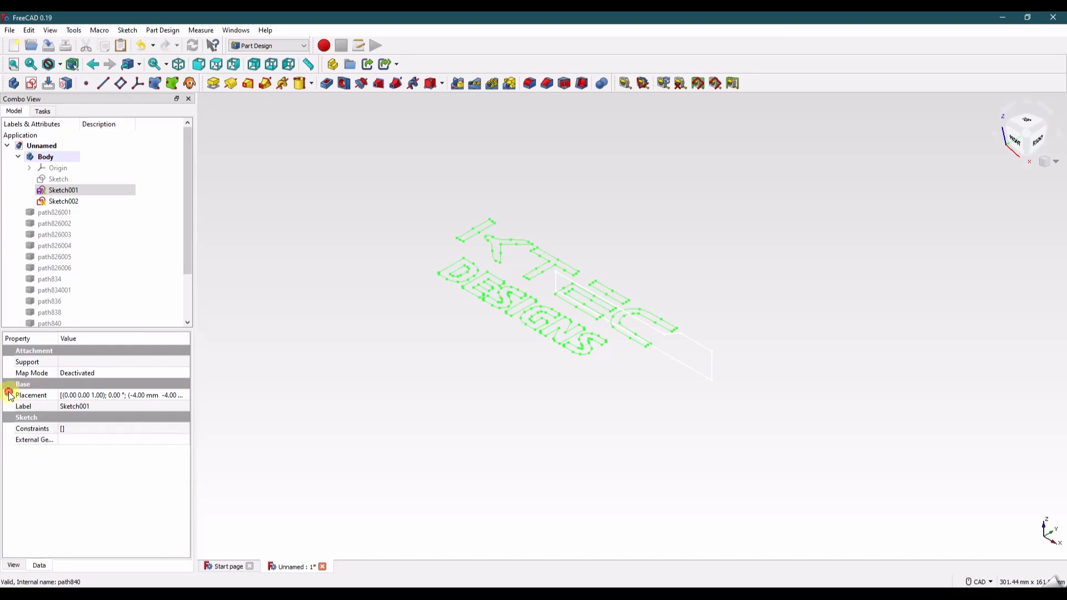
{"action": "left_click", "coordinate": [62, 201]}
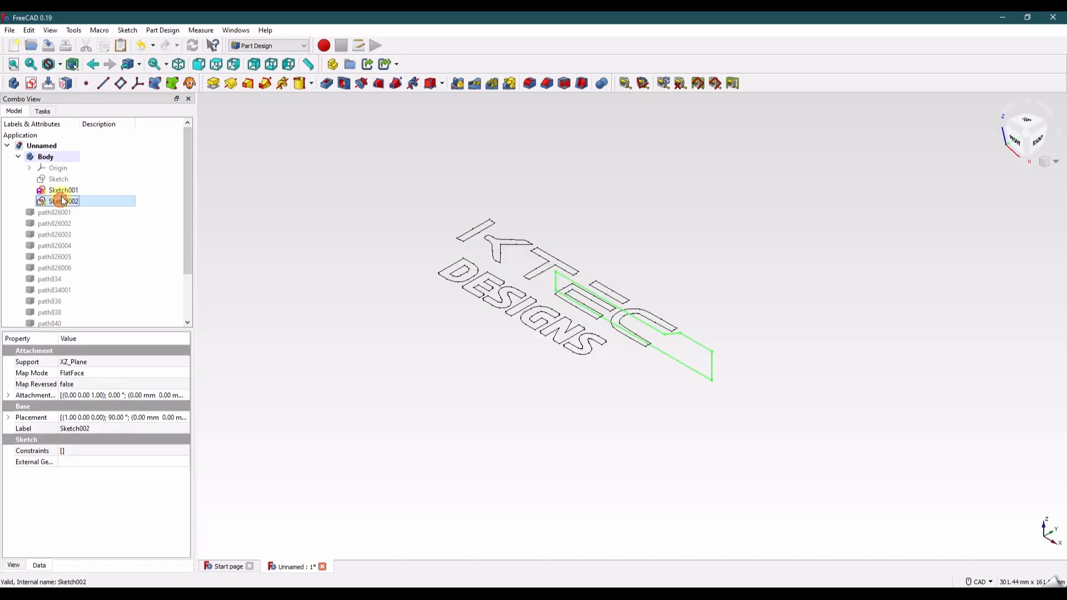
{"action": "left_click", "coordinate": [64, 192]}
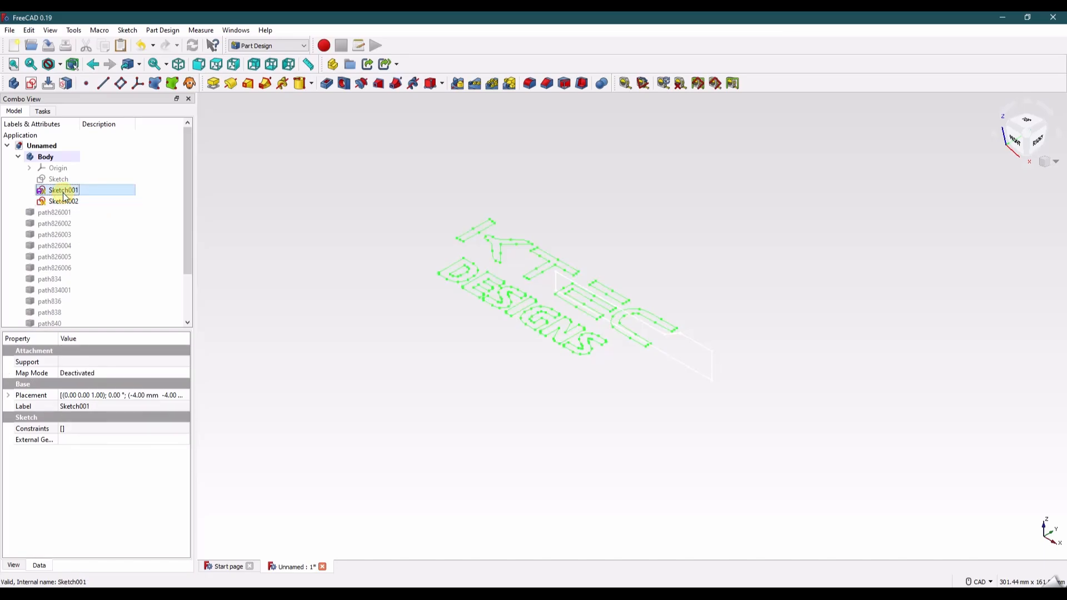
Step: Reopen the profile sketch, detach its base from the origin and horizontal axis, and move the base corners below the axis
{"action": "right_click", "coordinate": [63, 201]}
{"action": "left_click", "coordinate": [79, 211]}
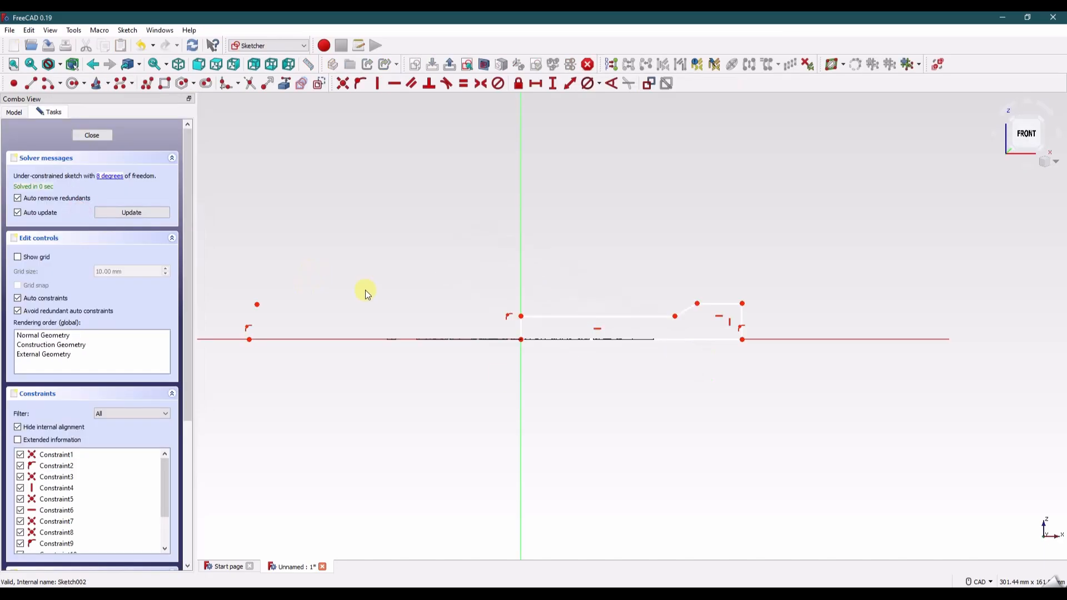
{"action": "left_click", "coordinate": [521, 342]}
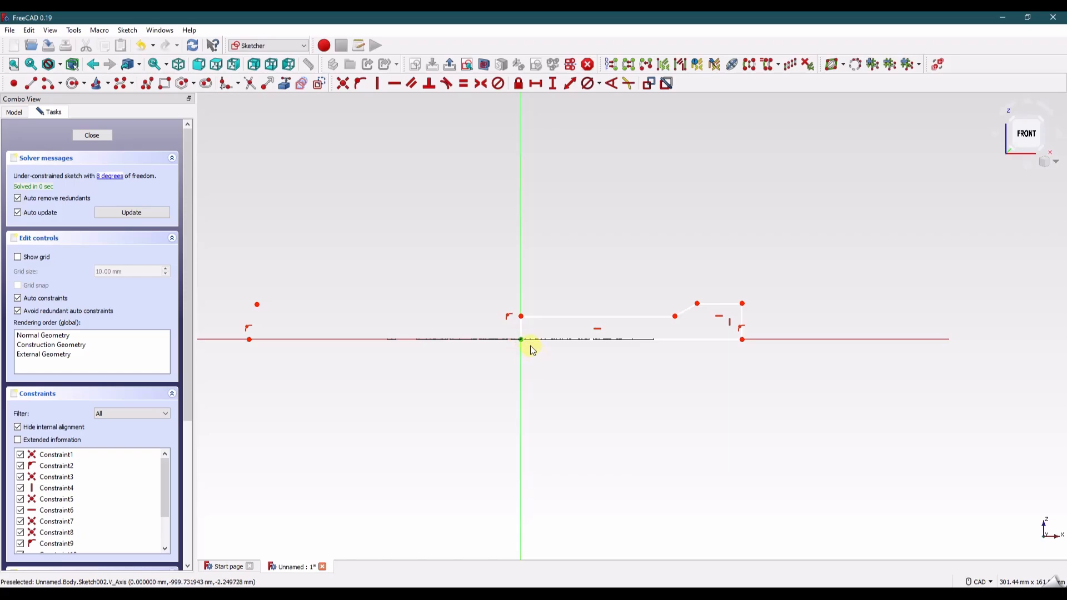
{"action": "left_click", "coordinate": [534, 340]}
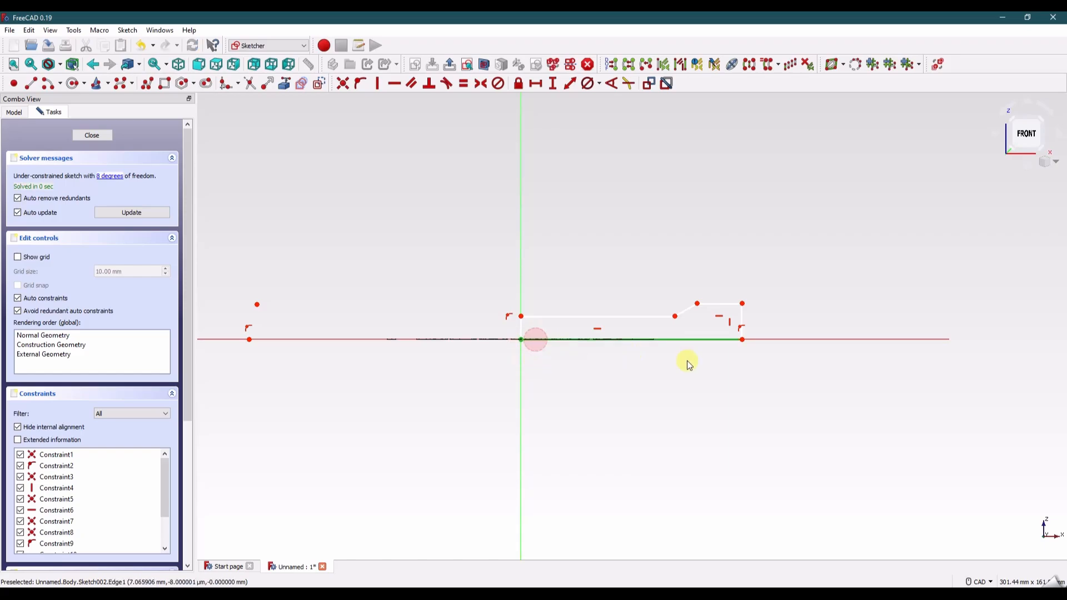
{"action": "left_click", "coordinate": [740, 328]}
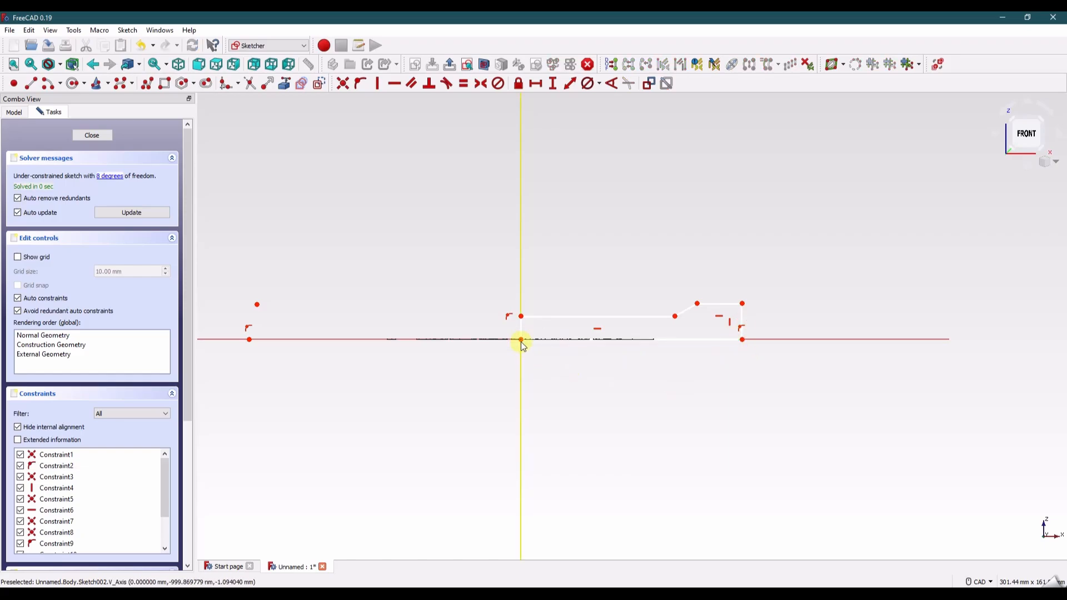
{"action": "left_click_drag", "start_coordinate": [521, 340], "coordinate": [524, 396]}
{"action": "left_click", "coordinate": [514, 350]}
{"action": "key", "text": "v"}
{"action": "left_click", "coordinate": [743, 330]}
{"action": "key", "text": "Delete"}
{"action": "left_click_drag", "start_coordinate": [743, 339], "coordinate": [751, 353]}
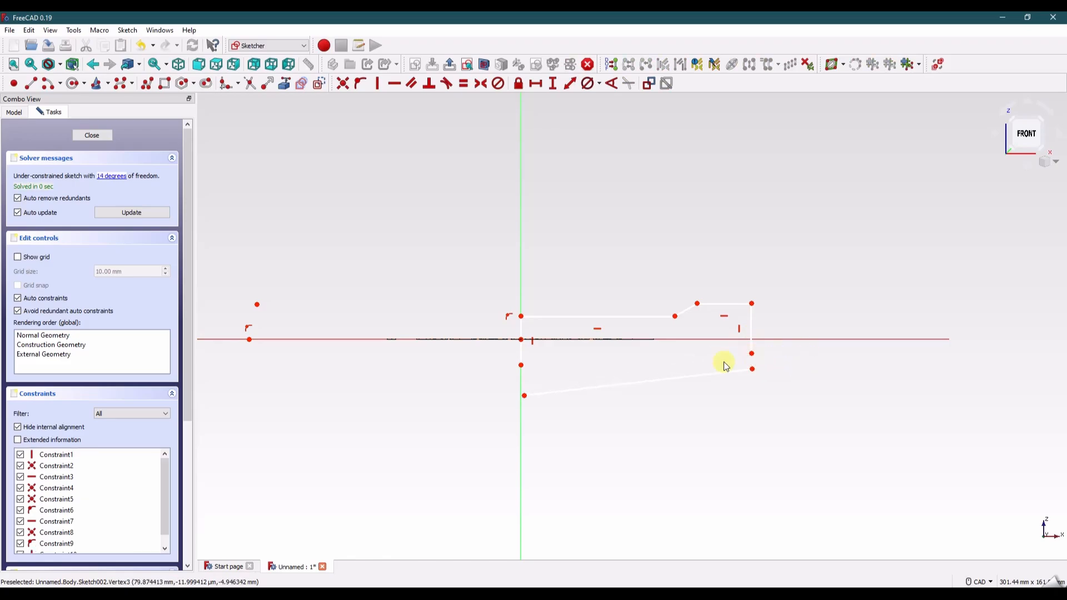
Step: Lower the profile's floor line and make its inner endpoint coincident with the origin
{"action": "left_click_drag", "start_coordinate": [520, 316], "coordinate": [522, 350]}
{"action": "left_click", "coordinate": [521, 341]}
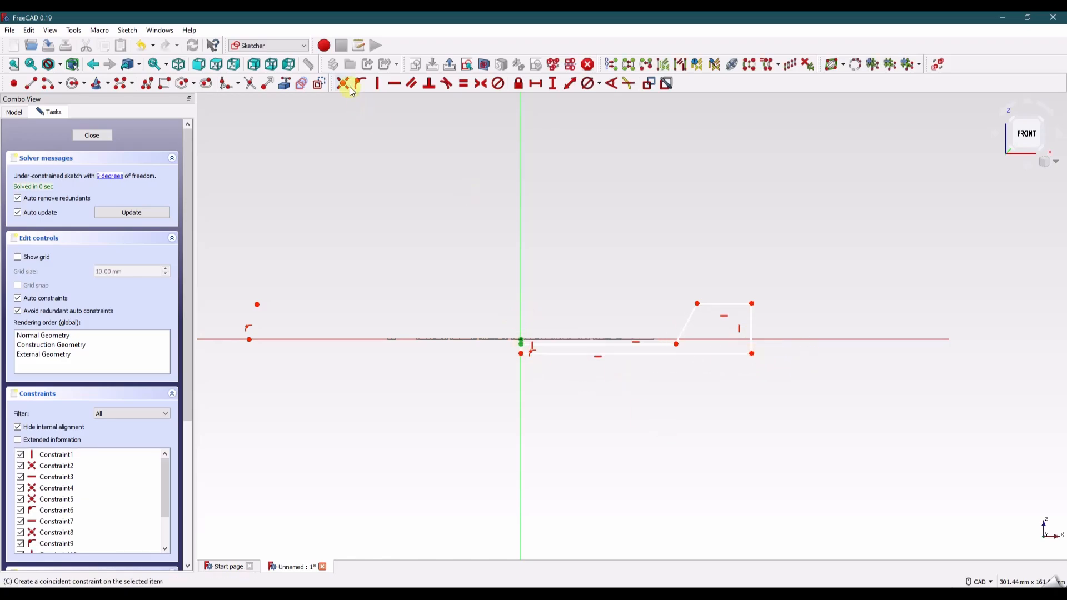
{"action": "left_click", "coordinate": [346, 84]}
{"action": "key", "text": "Return"}
Step: Move the free point below the horizontal axis, make the axis point and floor's outer corner symmetric about the vertical axis, and pull that corner inward
{"action": "left_click_drag", "start_coordinate": [257, 305], "coordinate": [232, 354]}
{"action": "left_click", "coordinate": [249, 338]}
{"action": "left_click", "coordinate": [666, 340]}
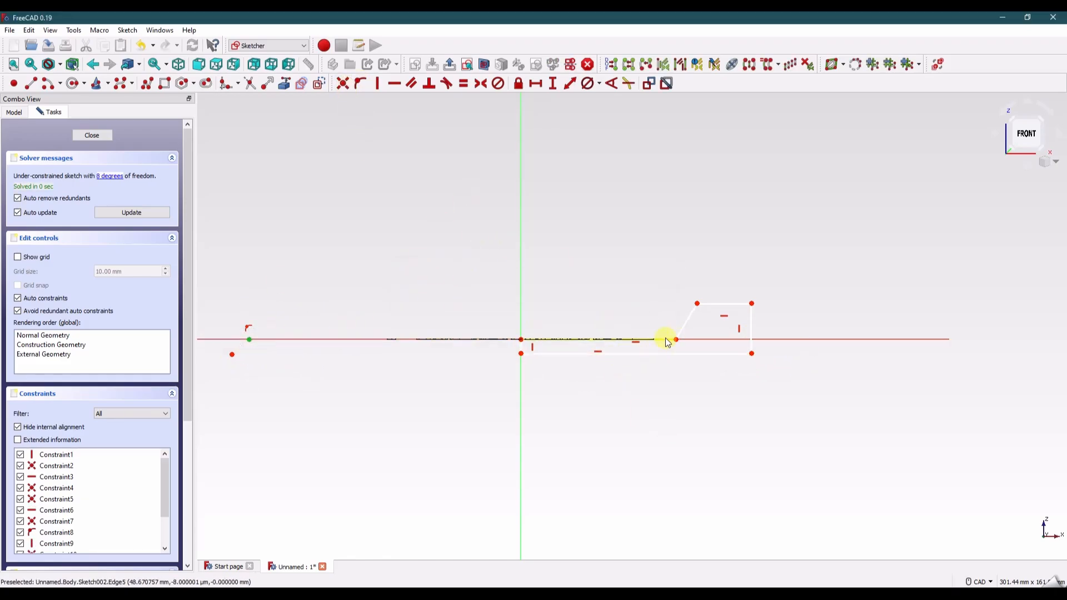
{"action": "left_click", "coordinate": [676, 340]}
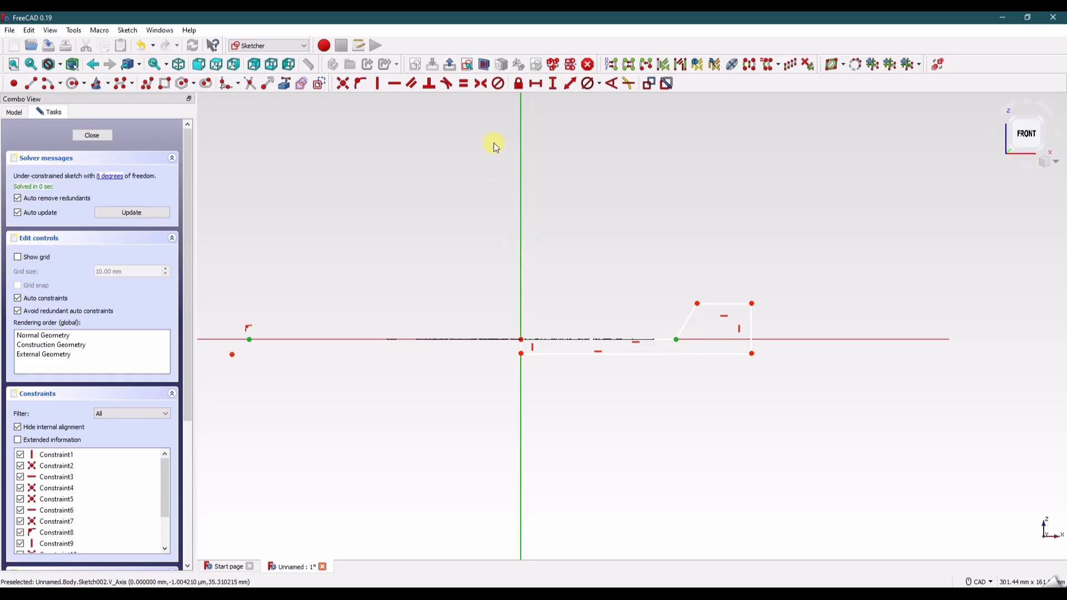
{"action": "left_click", "coordinate": [481, 84]}
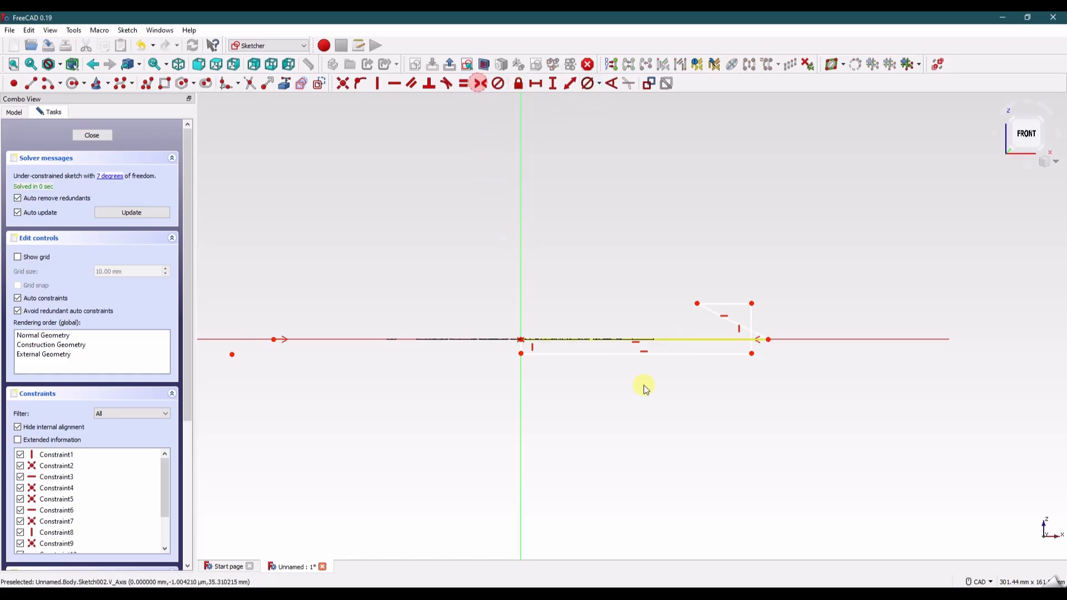
{"action": "left_click_drag", "start_coordinate": [770, 340], "coordinate": [670, 340]}
Step: Make the free lower point and the base's outer corner symmetric about the vertical axis
{"action": "left_click", "coordinate": [752, 354]}
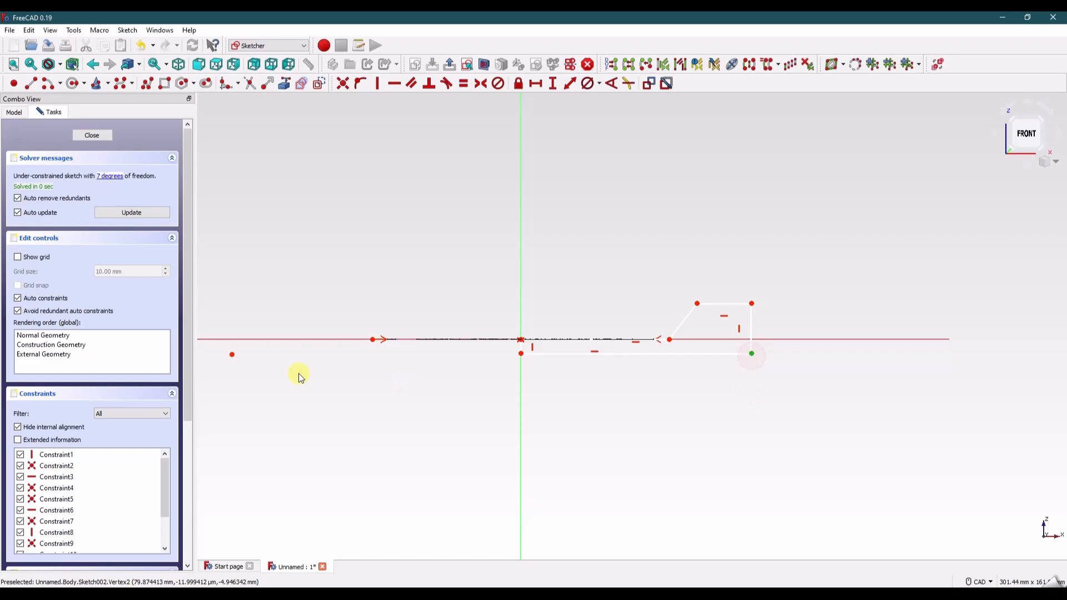
{"action": "left_click", "coordinate": [235, 358]}
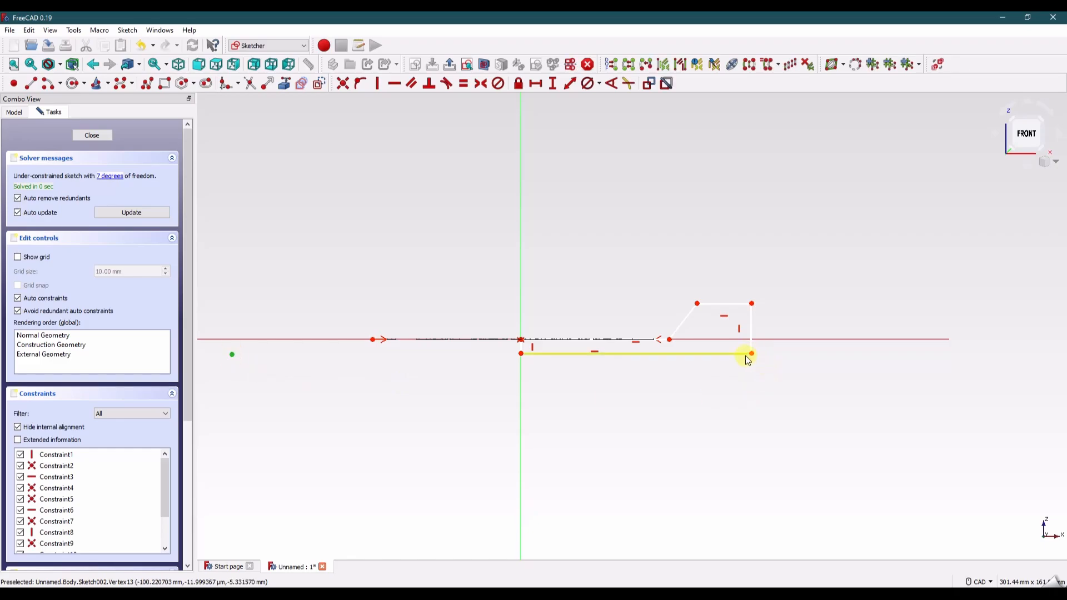
{"action": "left_click", "coordinate": [521, 263]}
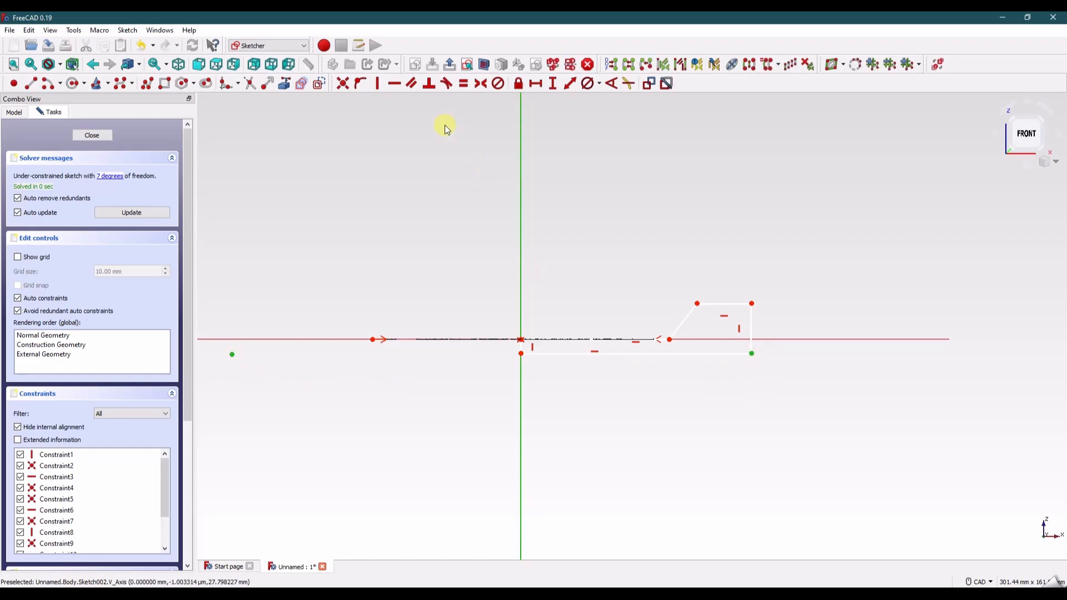
Step: Make the profile's outer lower corner and the opposite point symmetric about the vertical axis, and set the base thickness to 3.2 mm
{"action": "left_click", "coordinate": [481, 83]}
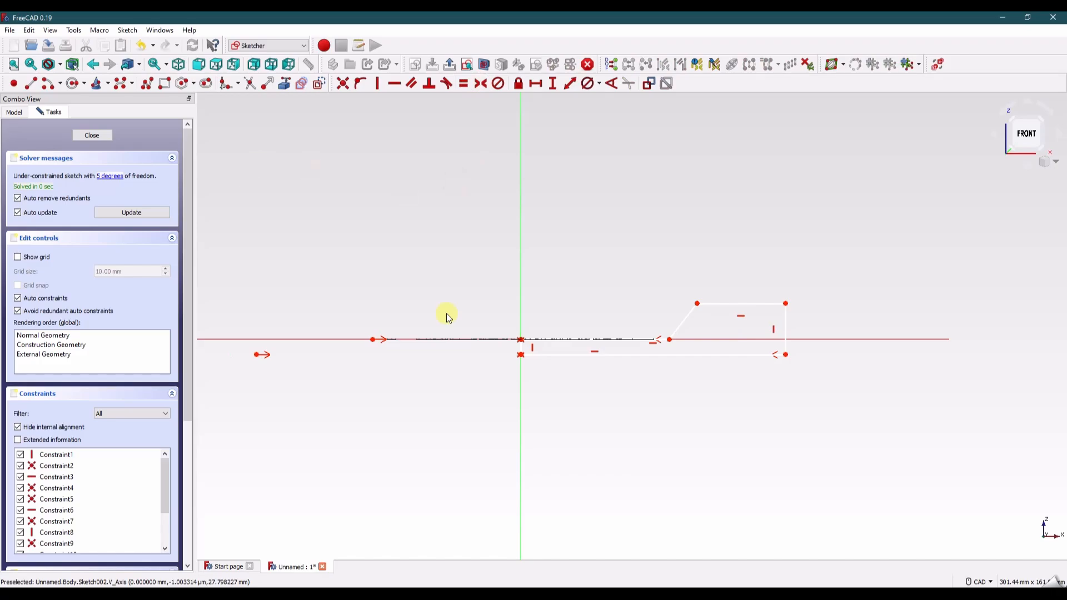
{"action": "left_click", "coordinate": [523, 354]}
{"action": "left_click", "coordinate": [552, 83]}
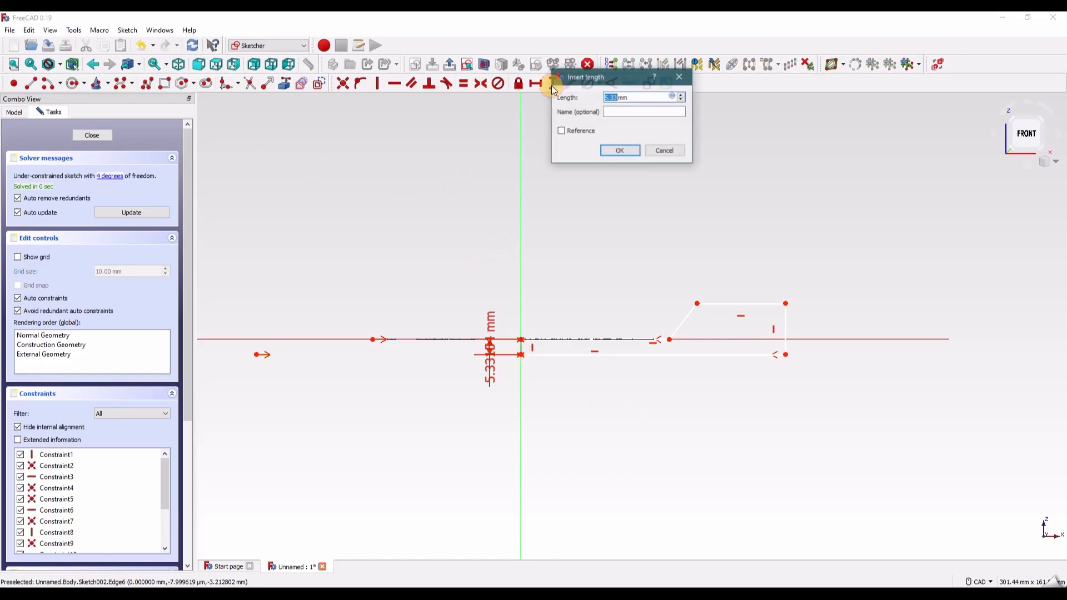
{"action": "type", "text": "3.2"}
{"action": "key", "text": "Return"}
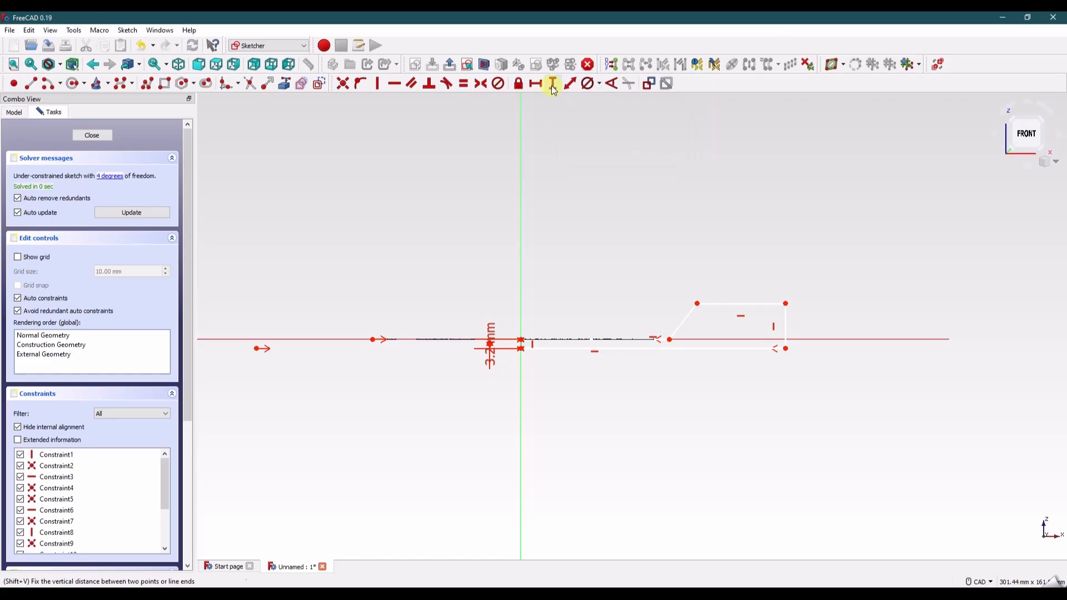
{"action": "left_click_drag", "start_coordinate": [484, 333], "coordinate": [479, 416]}
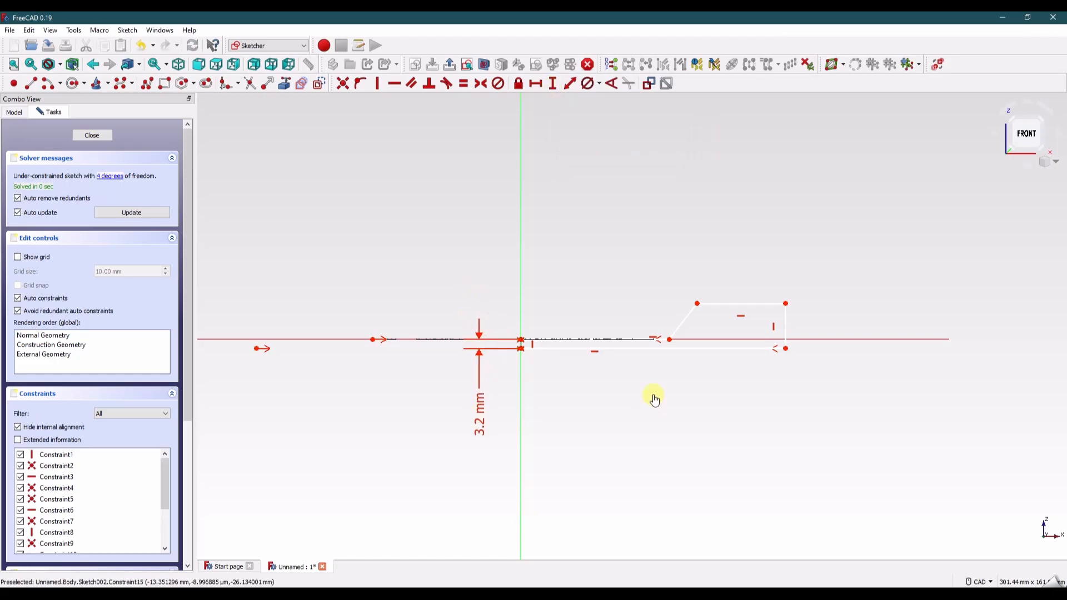
Step: Set the horizontal distance between the symmetric lower points to 100 mm and place the dimension below the profile
{"action": "left_click", "coordinate": [785, 348]}
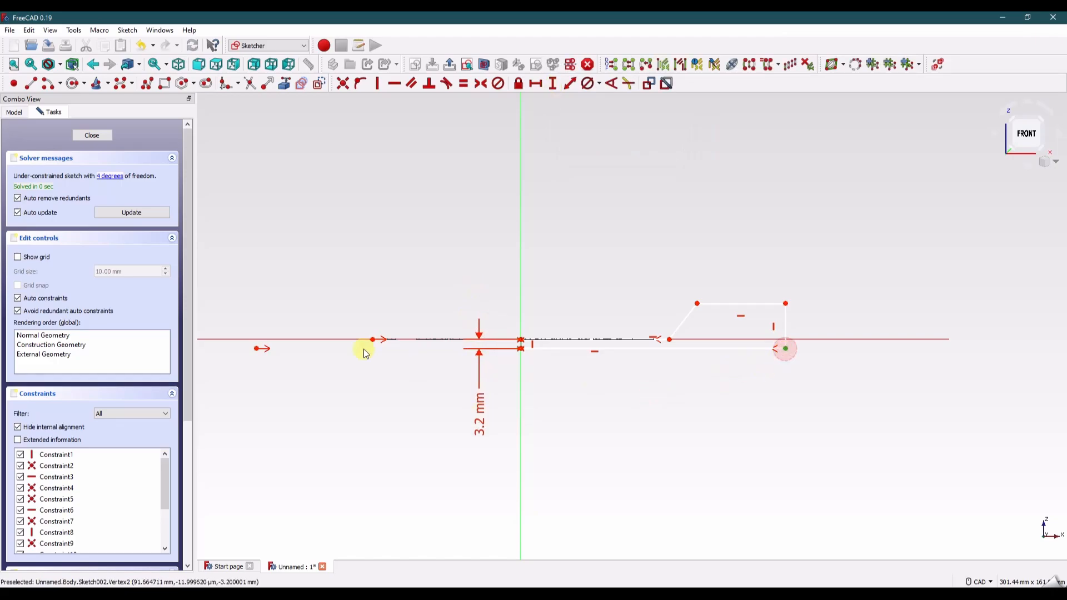
{"action": "left_click", "coordinate": [257, 351]}
{"action": "left_click", "coordinate": [535, 84]}
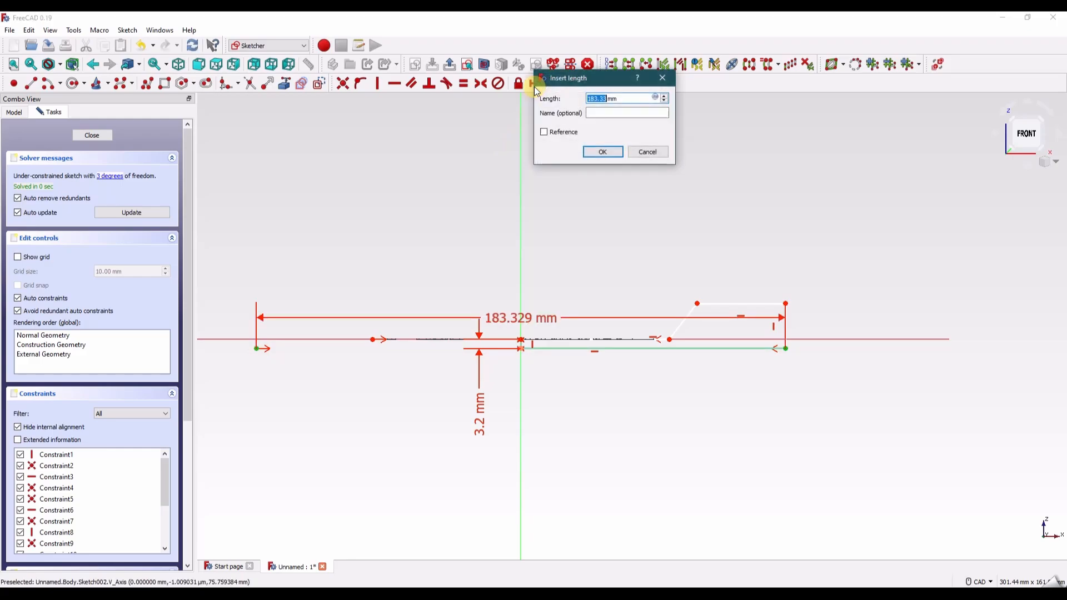
{"action": "type", "text": "100"}
{"action": "key", "text": "Return"}
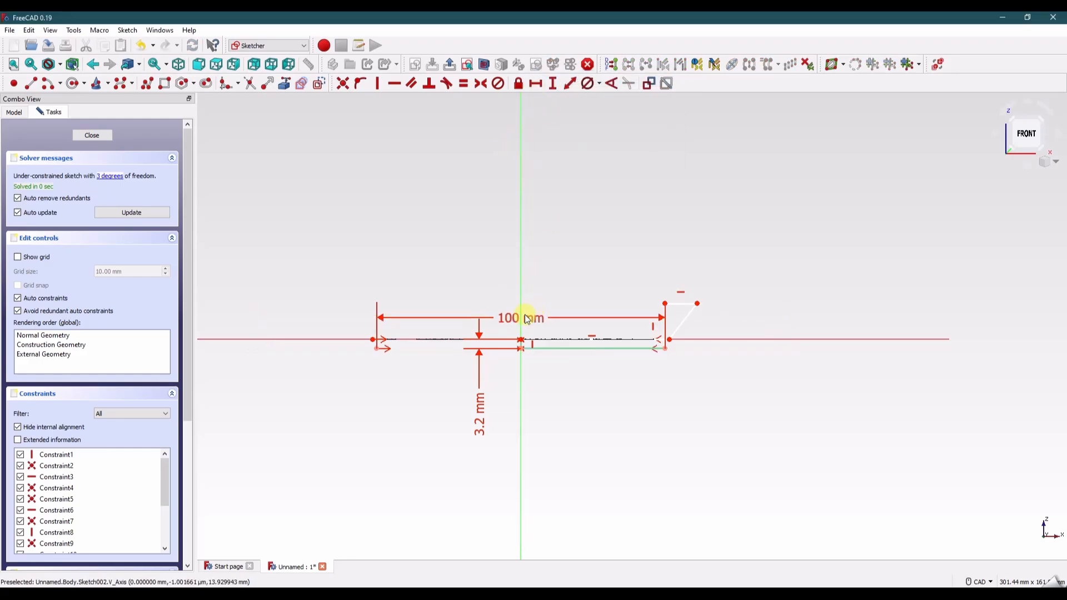
{"action": "left_click_drag", "start_coordinate": [508, 321], "coordinate": [503, 492]}
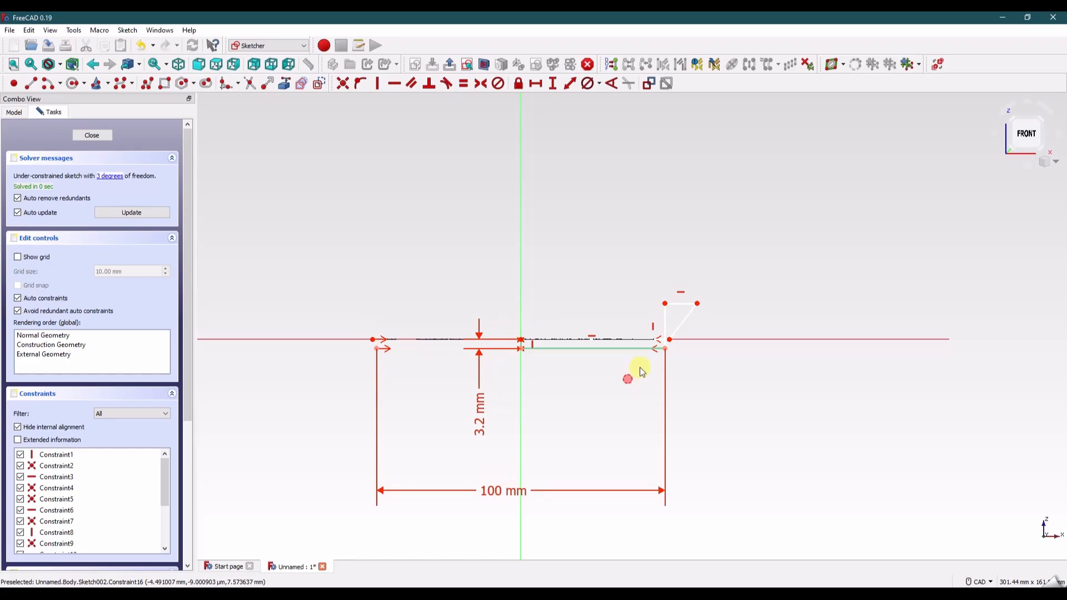
Step: Reshape the rim inward and set the horizontal distance between its inner base point and the opposite symmetric point to 76 mm
{"action": "left_click_drag", "start_coordinate": [696, 304], "coordinate": [611, 339]}
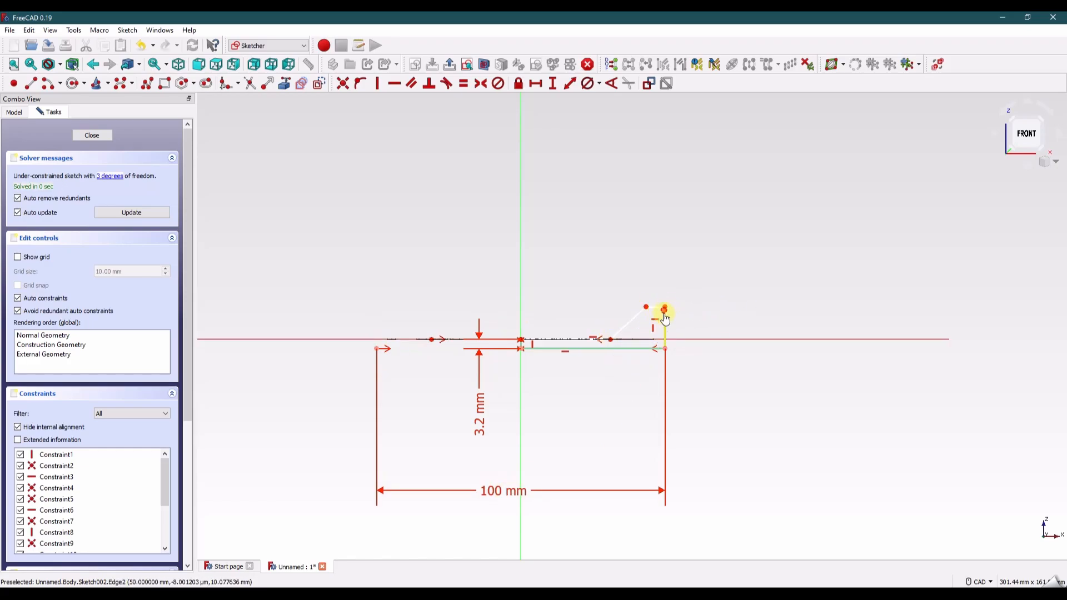
{"action": "left_click_drag", "start_coordinate": [664, 316], "coordinate": [662, 320]}
{"action": "left_click", "coordinate": [610, 339]}
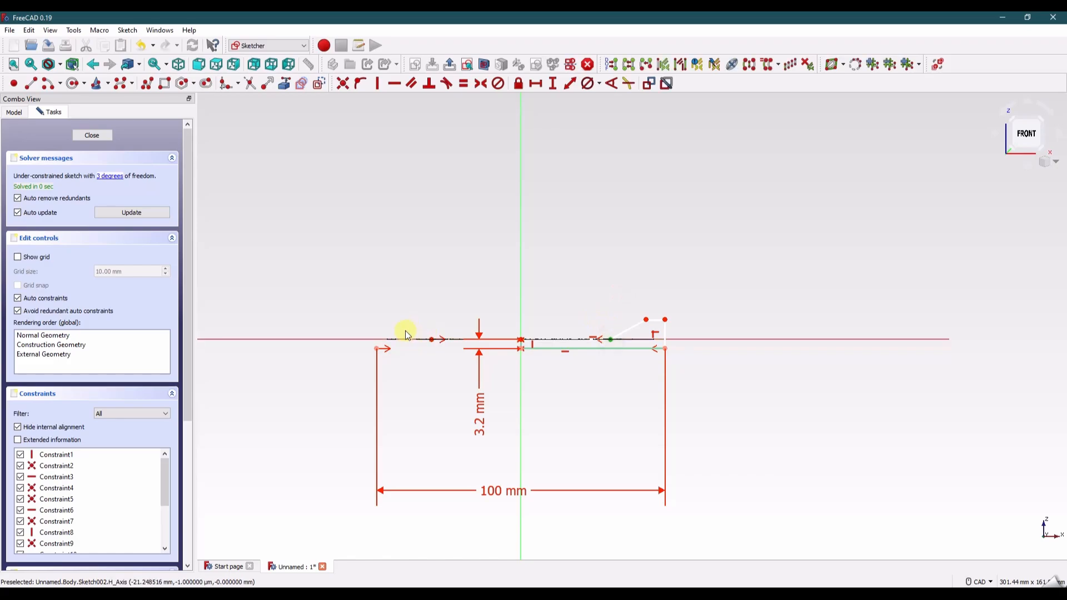
{"action": "left_click", "coordinate": [433, 340]}
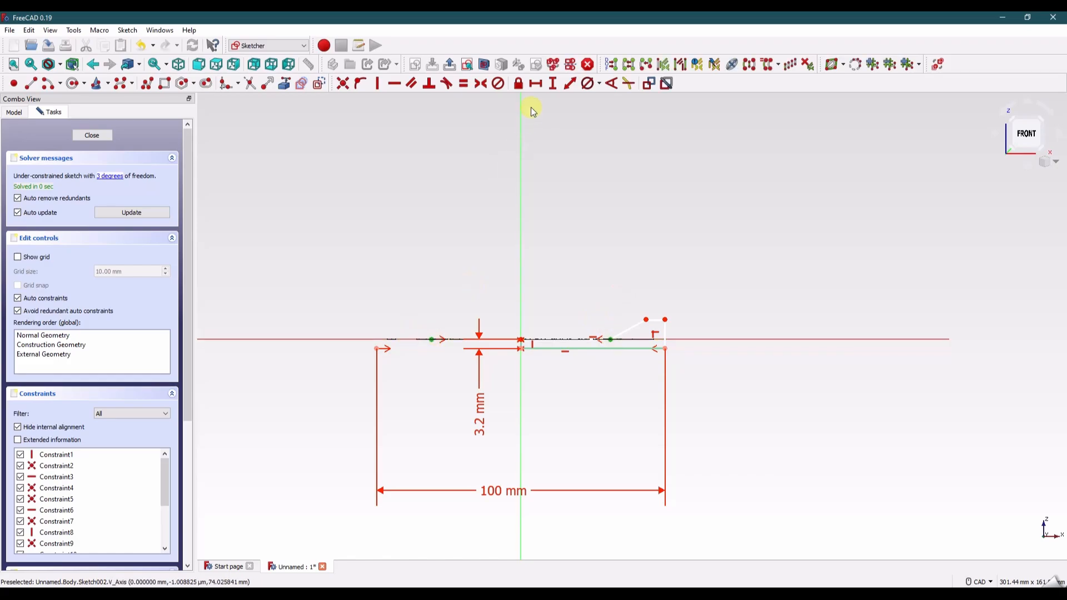
{"action": "left_click", "coordinate": [536, 83]}
{"action": "type", "text": "76"}
{"action": "key", "text": "Return"}
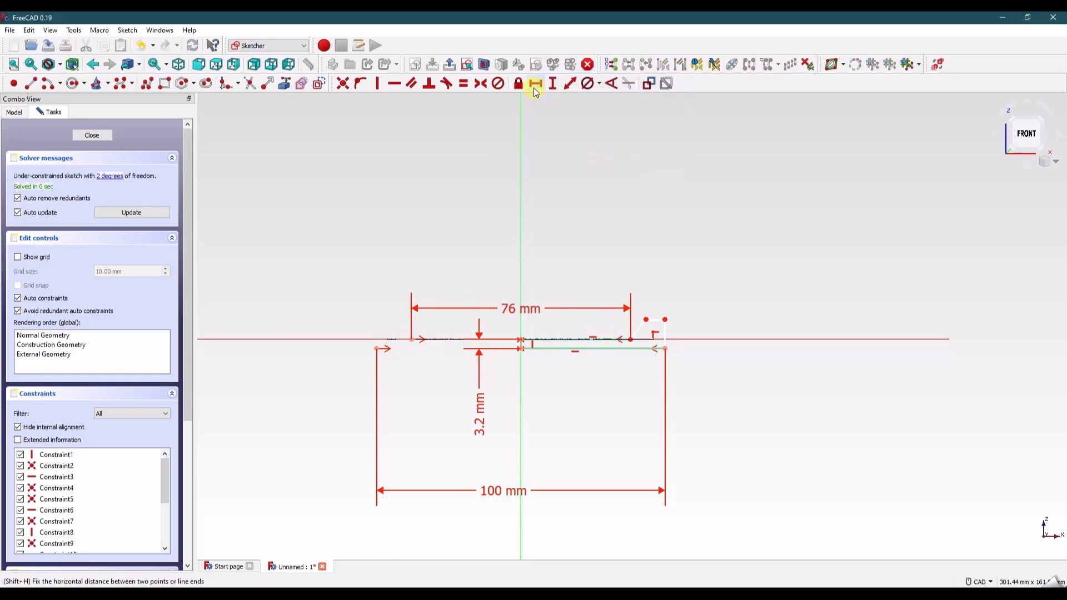
Step: Constrain the angle between the rim's slanted inner edge and the horizontal axis to 135°
{"action": "scroll", "coordinate": [656, 333], "scroll_direction": "up", "scroll_amount": 5}
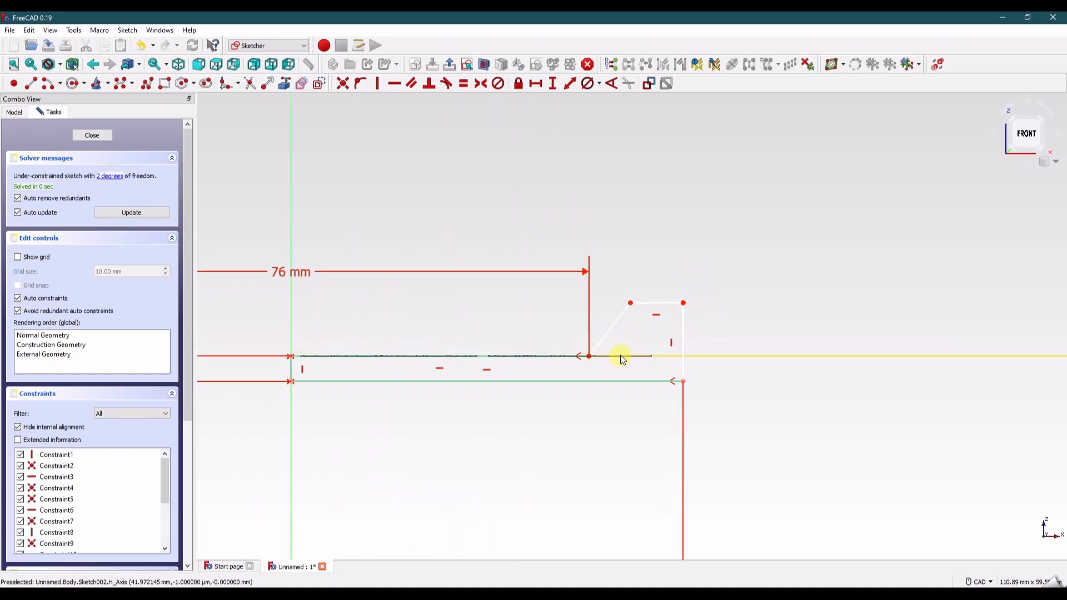
{"action": "left_click", "coordinate": [712, 355]}
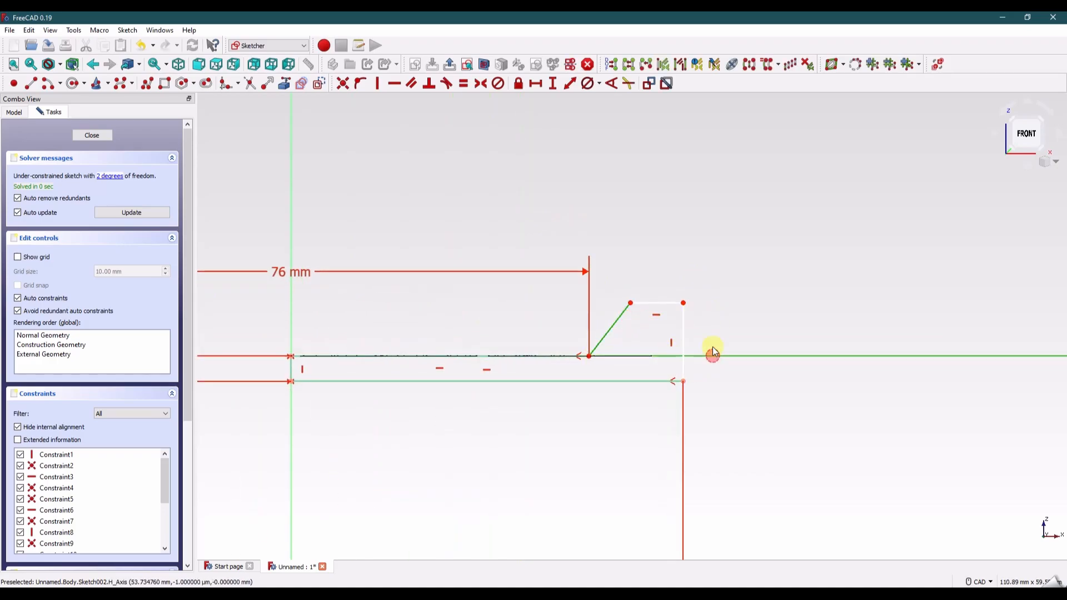
{"action": "left_click", "coordinate": [613, 85]}
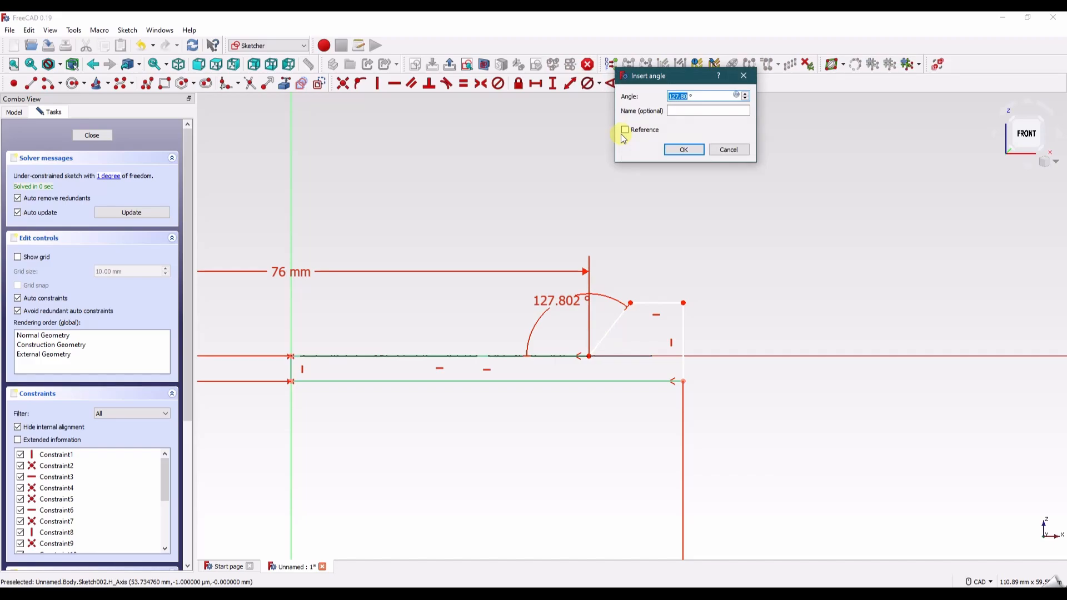
{"action": "type", "text": "135"}
{"action": "key", "text": "Return"}
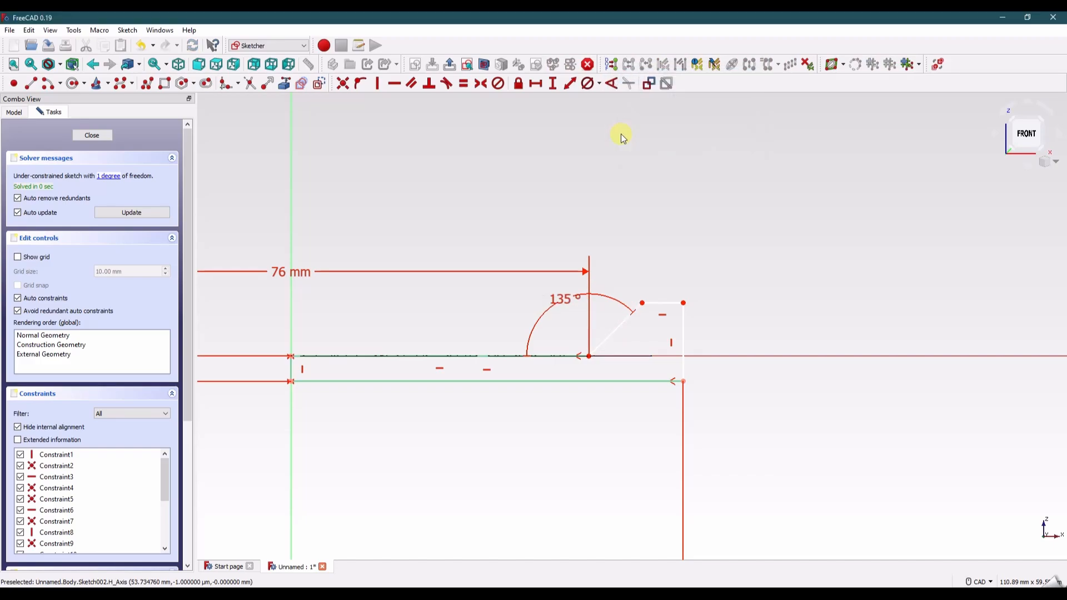
Step: Set the length of the rim's vertical outer edge to 6.5 mm
{"action": "left_click", "coordinate": [684, 328]}
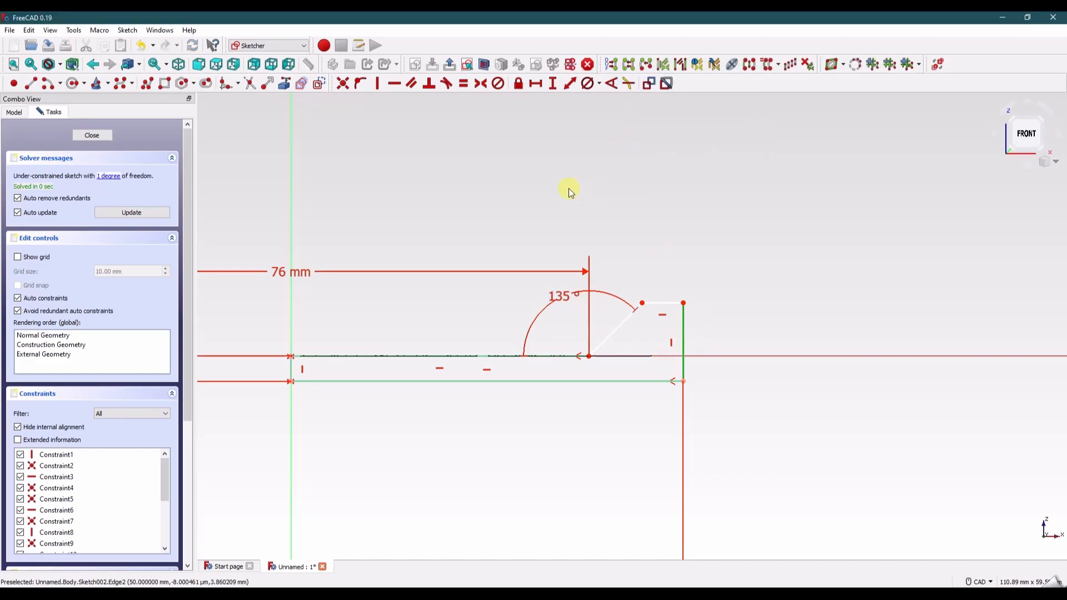
{"action": "left_click", "coordinate": [552, 83]}
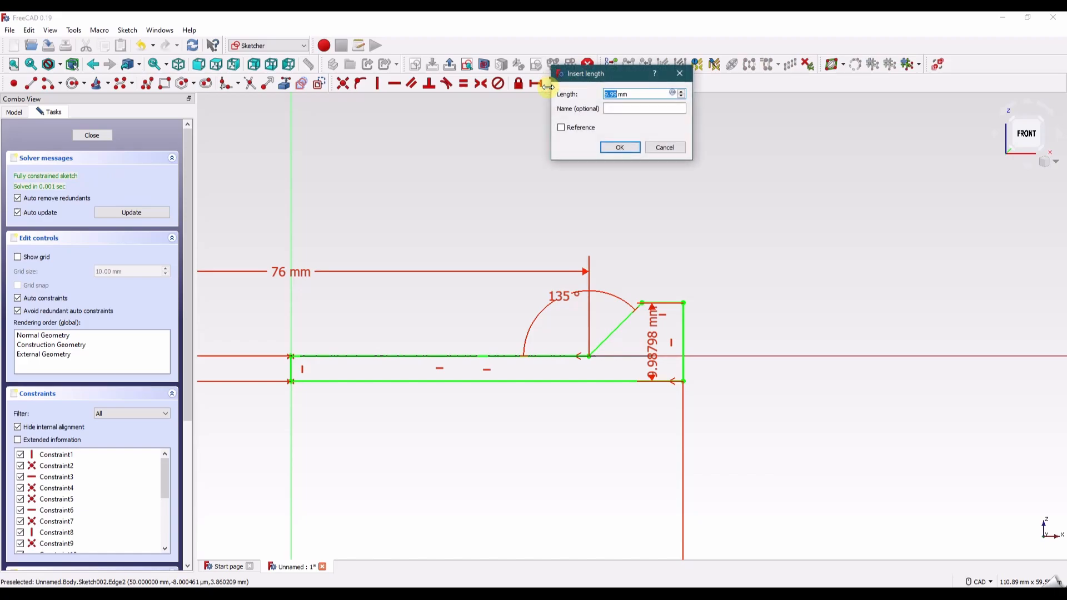
{"action": "type", "text": "6.5"}
{"action": "key", "text": "Return"}
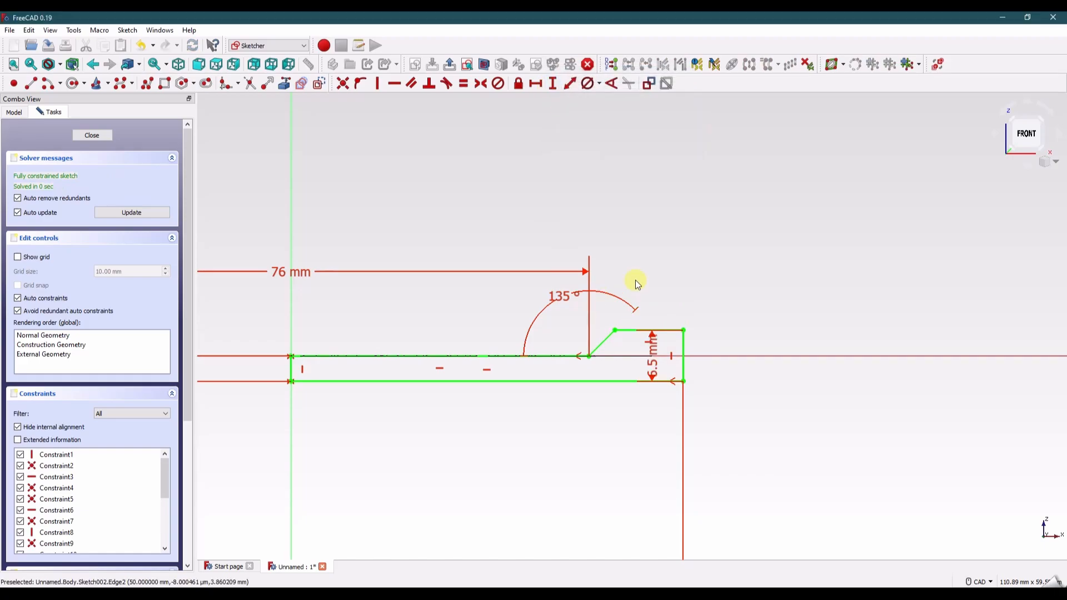
{"action": "scroll", "coordinate": [449, 338], "scroll_direction": "down", "scroll_amount": 2}
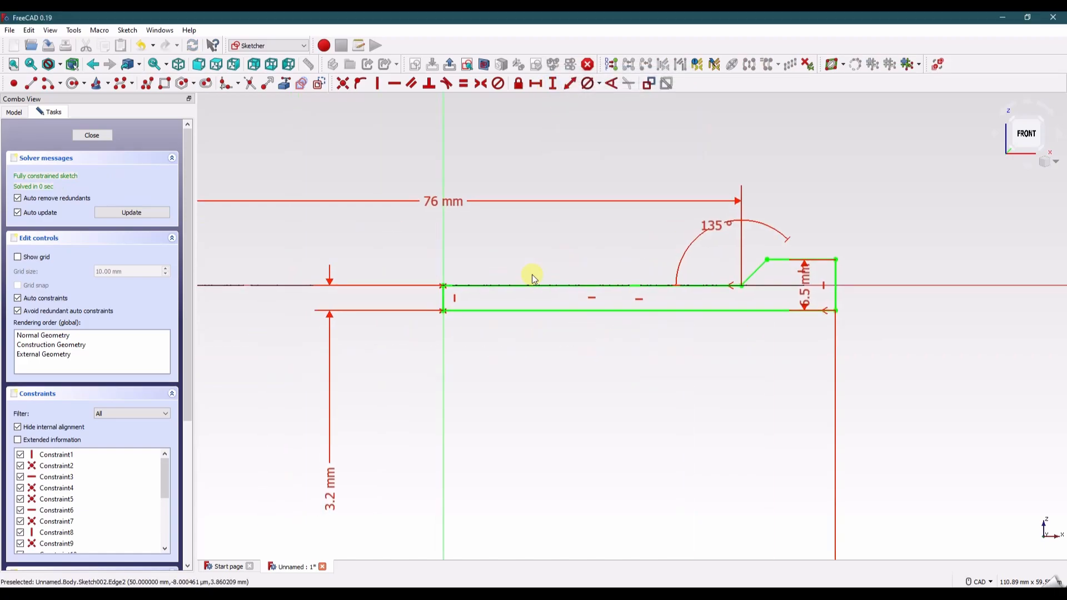
{"action": "scroll", "coordinate": [532, 278], "scroll_direction": "up", "scroll_amount": 4}
{"action": "scroll", "coordinate": [507, 269], "scroll_direction": "down", "scroll_amount": 6}
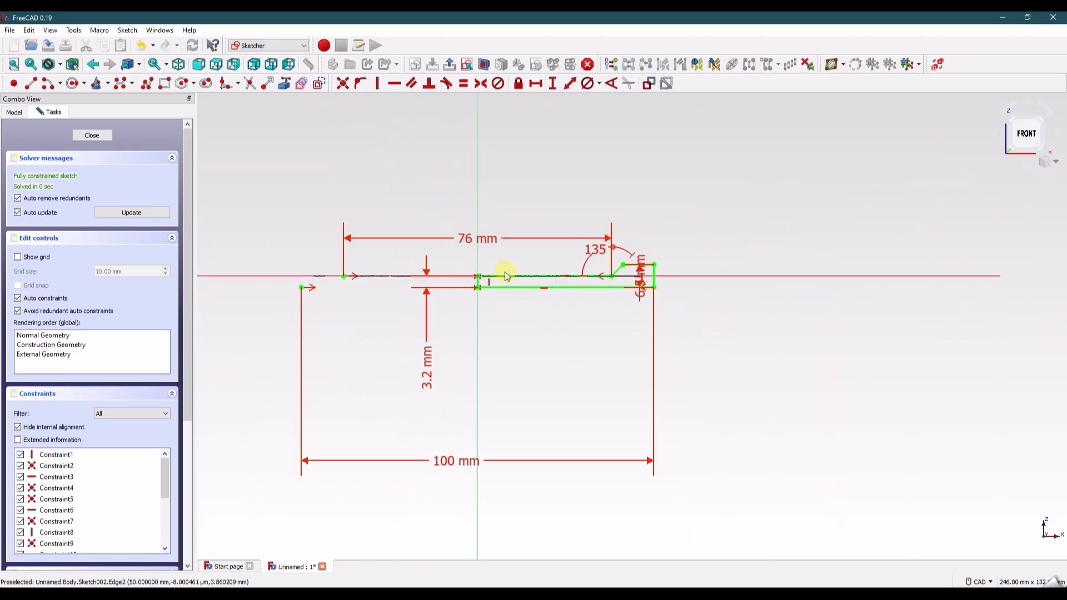
Step: Finish the profile sketch and revolve it 360° around the base Z axis
{"action": "left_click", "coordinate": [92, 135]}
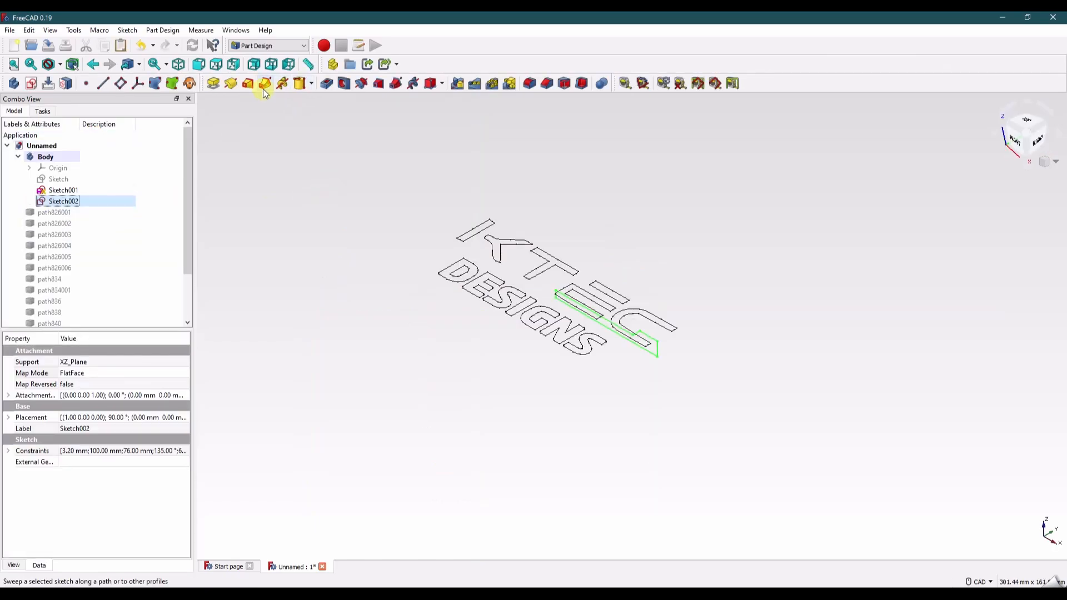
{"action": "left_click", "coordinate": [230, 83]}
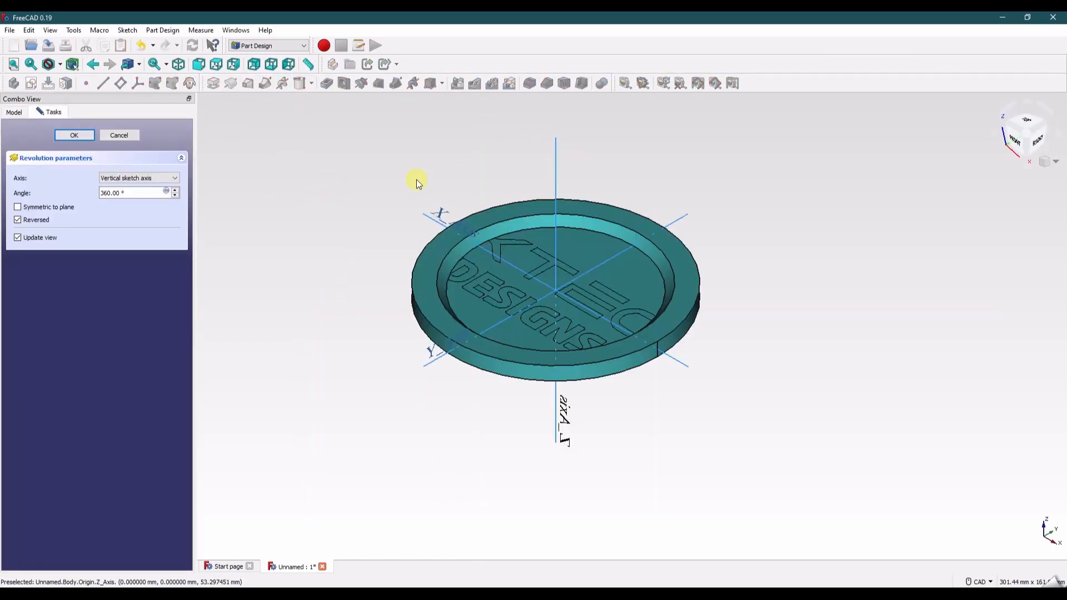
{"action": "left_click", "coordinate": [555, 163]}
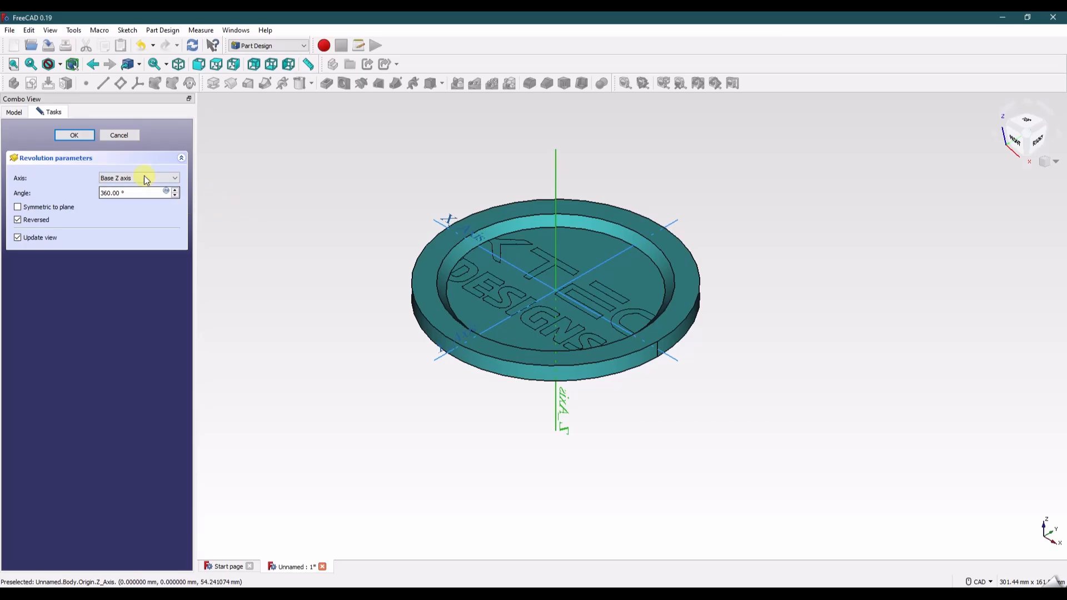
{"action": "left_click", "coordinate": [74, 135]}
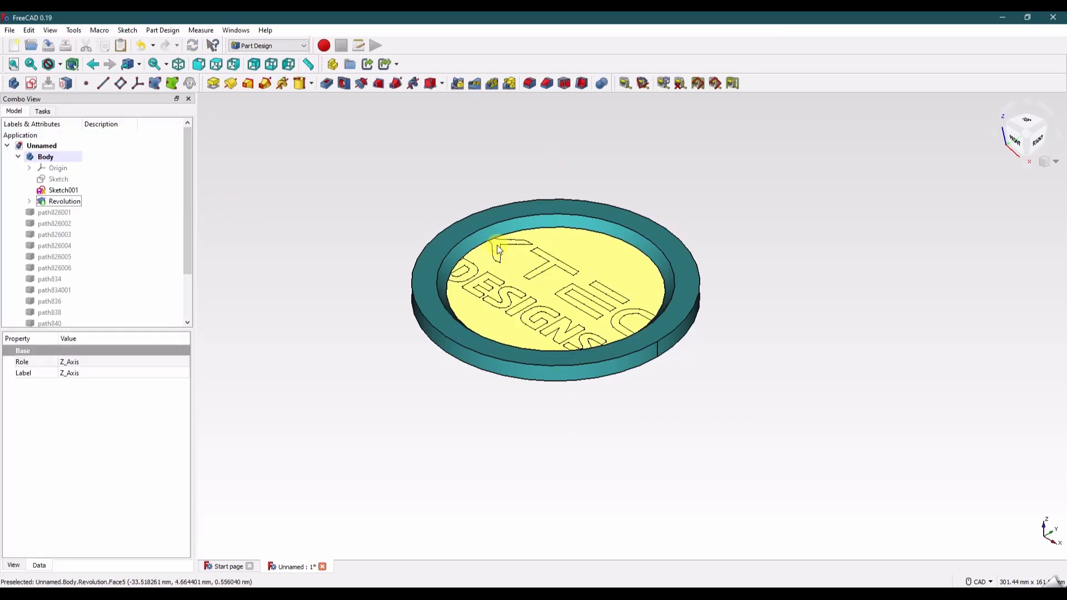
{"action": "left_click", "coordinate": [355, 240]}
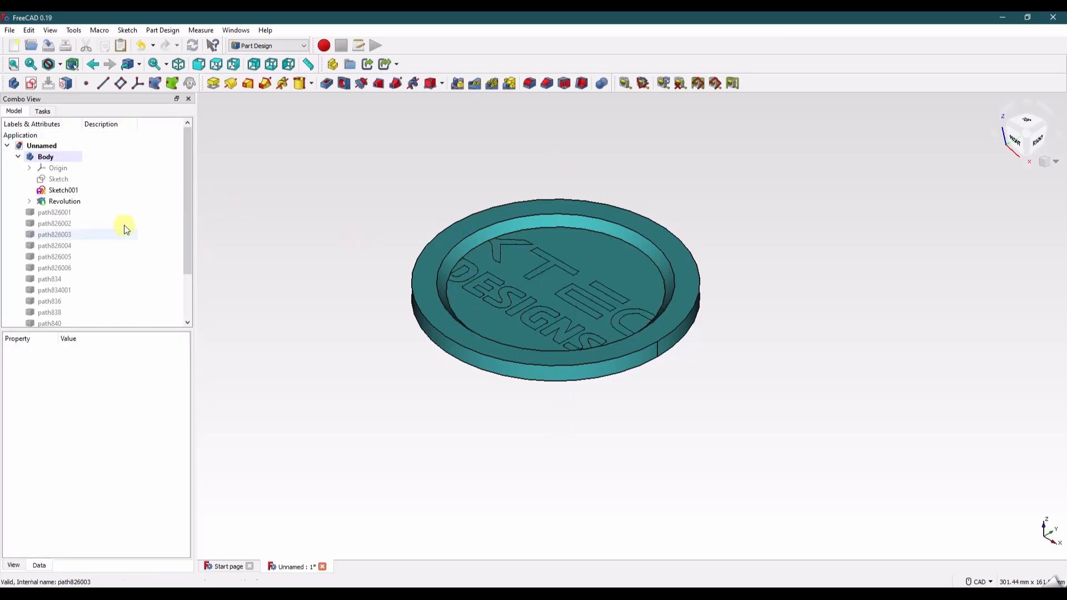
Step: Examine the logo text in Sketch001 by hiding the Revolution and showing it again
{"action": "left_click", "coordinate": [64, 191]}
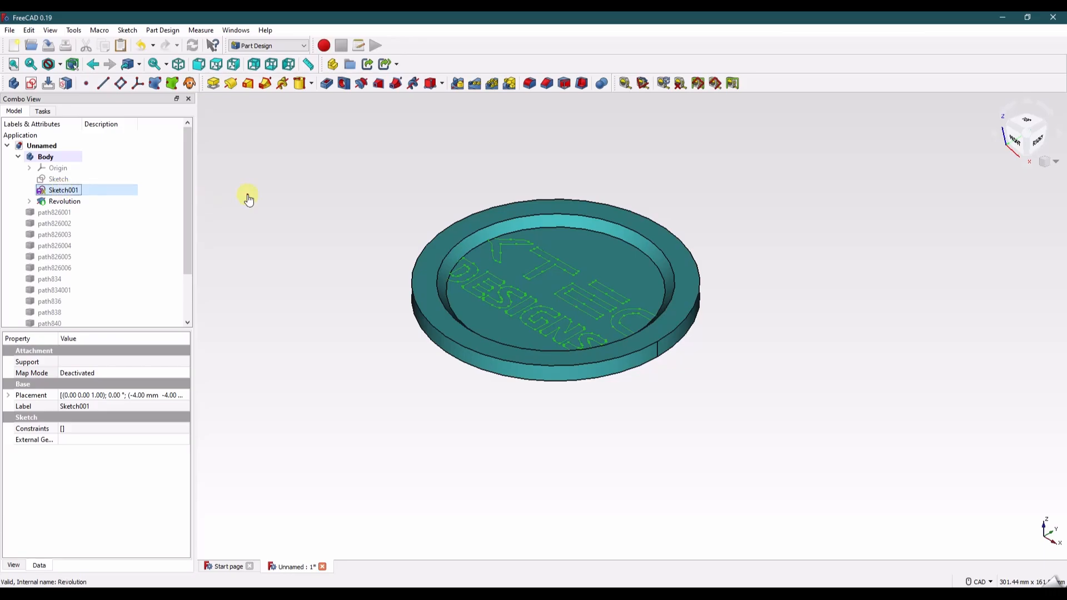
{"action": "left_click", "coordinate": [247, 195]}
{"action": "left_click", "coordinate": [76, 201]}
{"action": "key", "text": "space"}
{"action": "left_click", "coordinate": [275, 211]}
{"action": "left_click", "coordinate": [69, 203]}
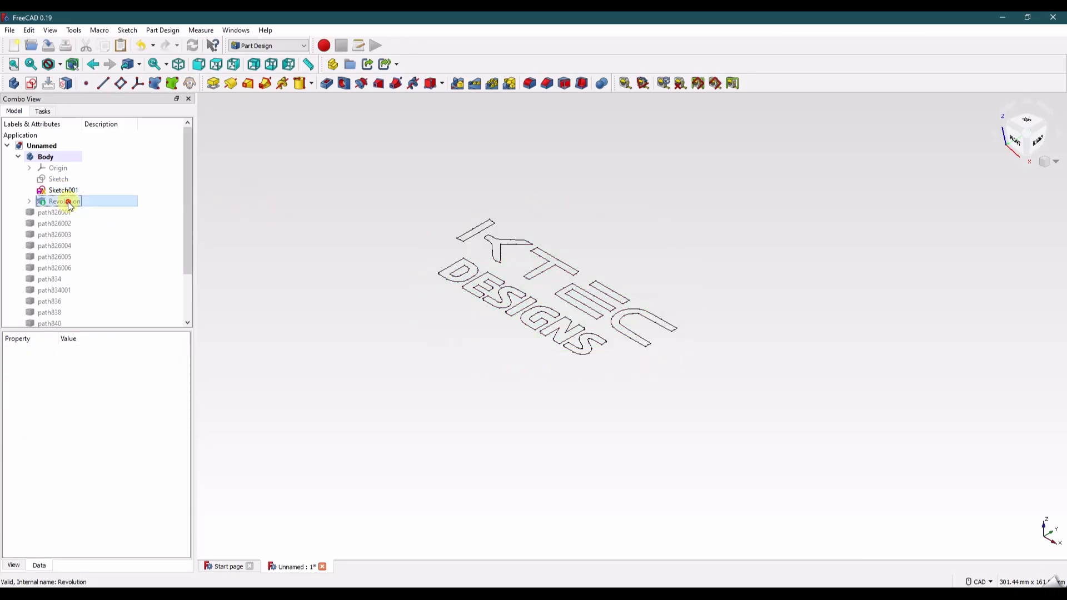
{"action": "key", "text": "space"}
Step: Edit the circle sketch named Sketch, set its diameter to 76 mm and close it
{"action": "left_click", "coordinate": [58, 179]}
{"action": "right_click", "coordinate": [58, 181]}
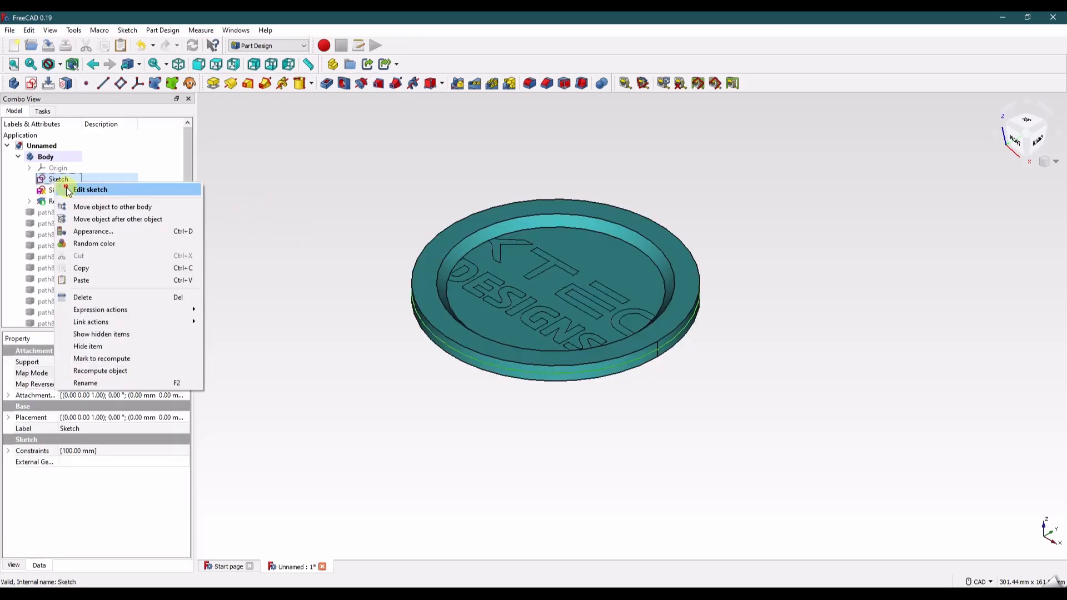
{"action": "left_click", "coordinate": [89, 190]}
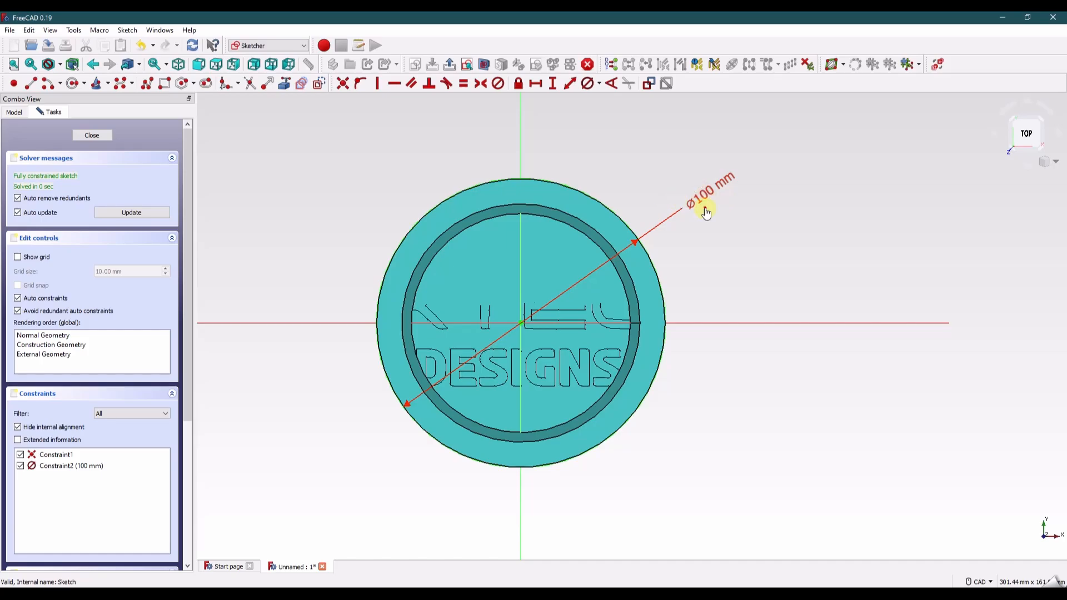
{"action": "middle_click_drag", "start_coordinate": [717, 285], "coordinate": [714, 275]}
{"action": "left_click", "coordinate": [339, 200]}
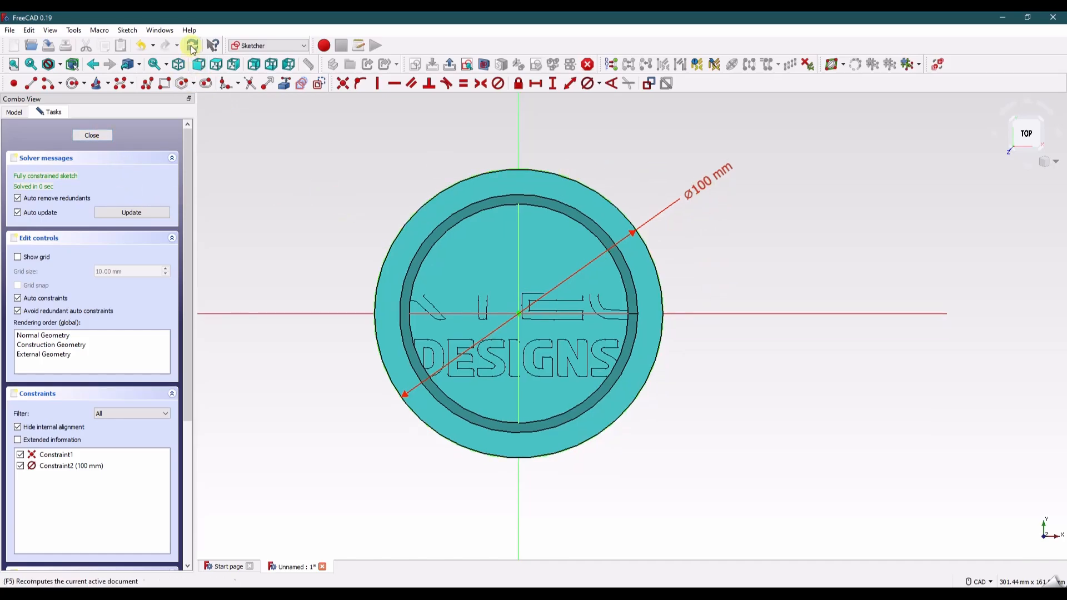
{"action": "double_click", "coordinate": [702, 189]}
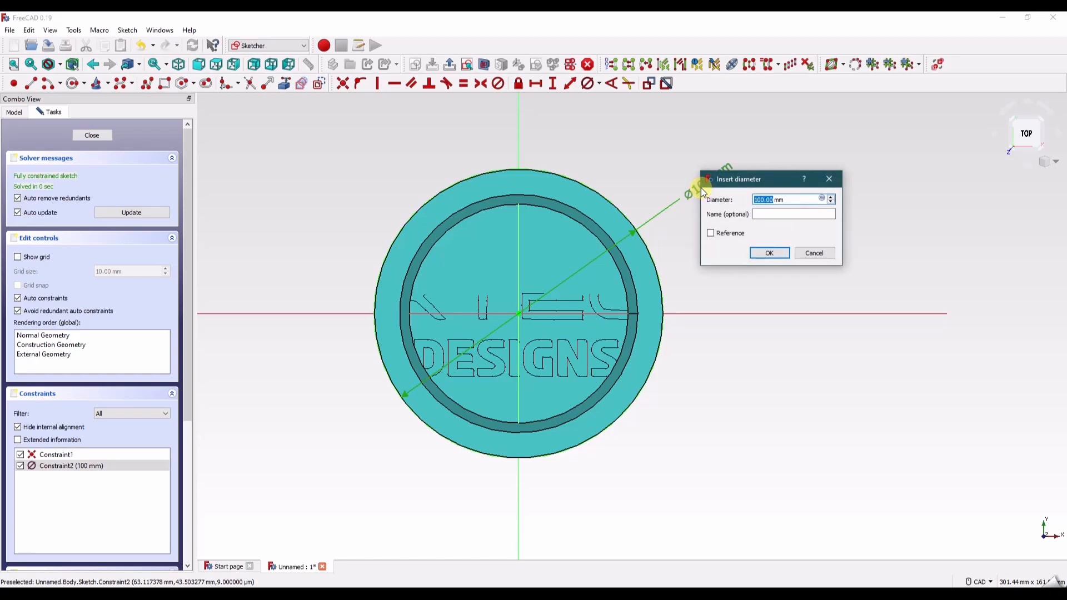
{"action": "type", "text": "76"}
{"action": "key", "text": "Return"}
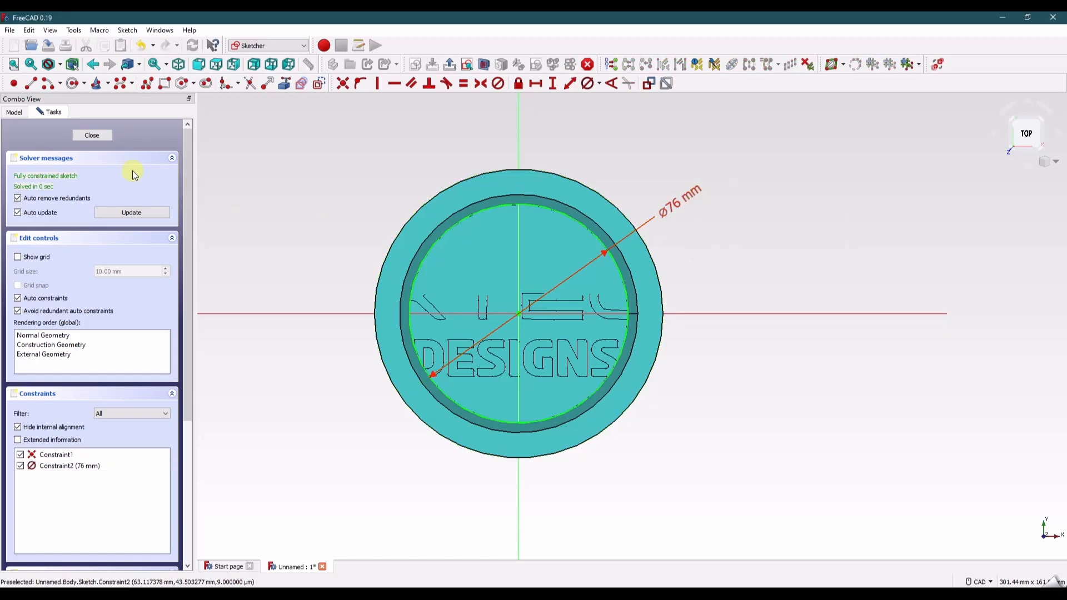
{"action": "left_click", "coordinate": [106, 139]}
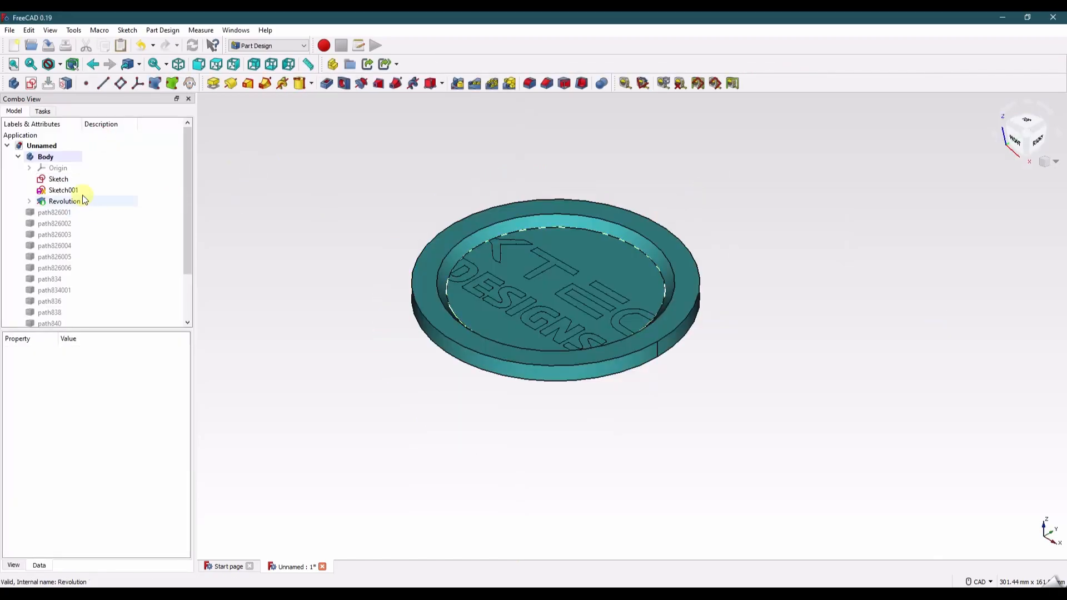
Step: Hide the Revolution so only the circle and logo sketches are displayed
{"action": "left_click", "coordinate": [59, 179]}
{"action": "left_click", "coordinate": [64, 201]}
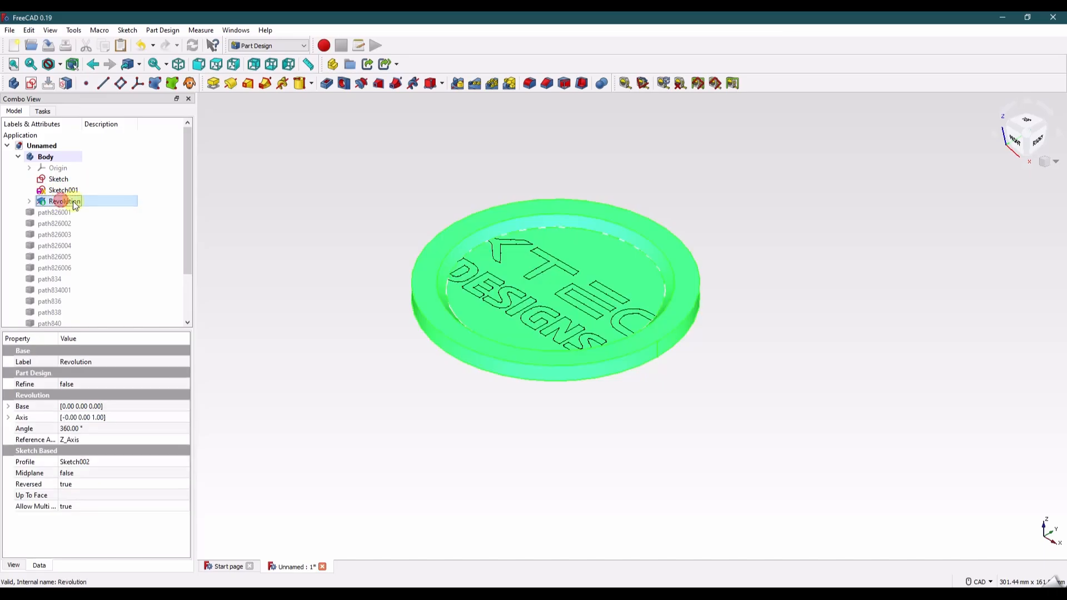
{"action": "key", "text": "space"}
{"action": "left_click", "coordinate": [234, 197]}
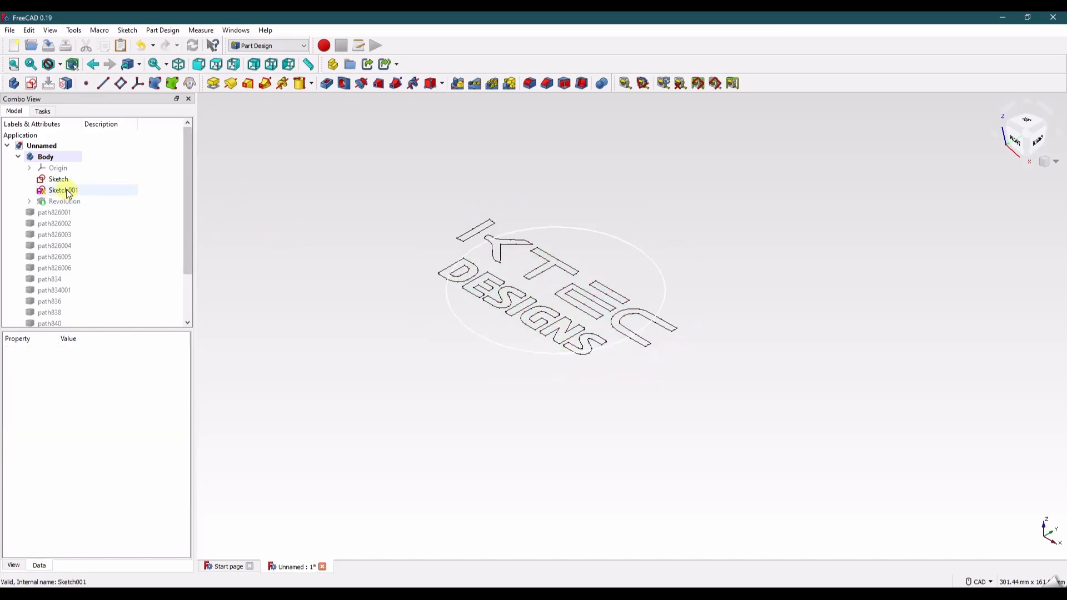
Step: Switch from Part Design to the Draft workbench for working on the logo sketch
{"action": "right_click", "coordinate": [67, 191]}
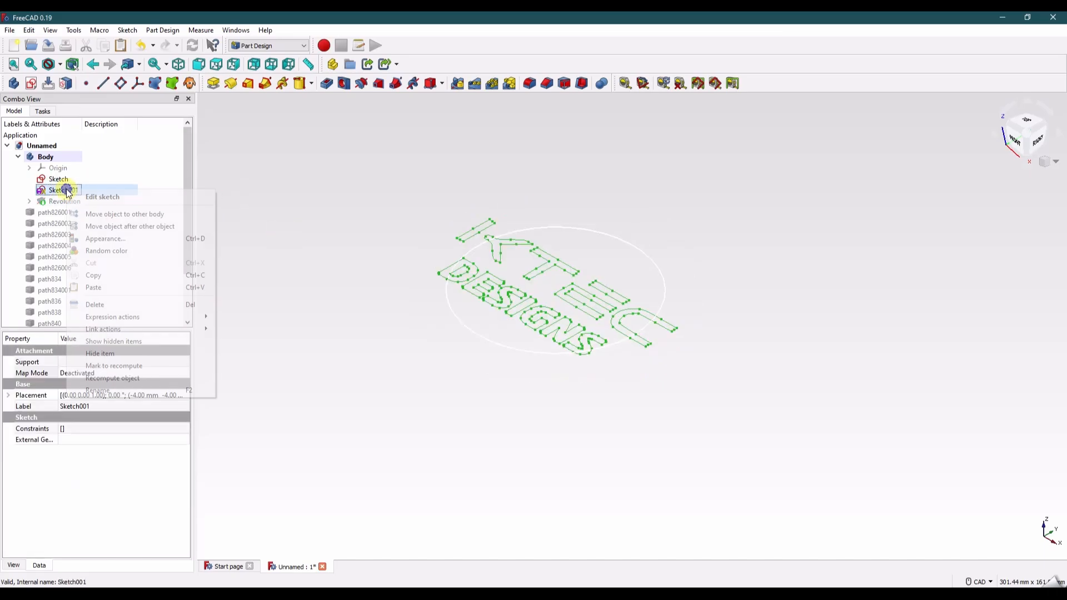
{"action": "left_click", "coordinate": [293, 130]}
{"action": "left_click", "coordinate": [269, 46]}
{"action": "left_click", "coordinate": [249, 102]}
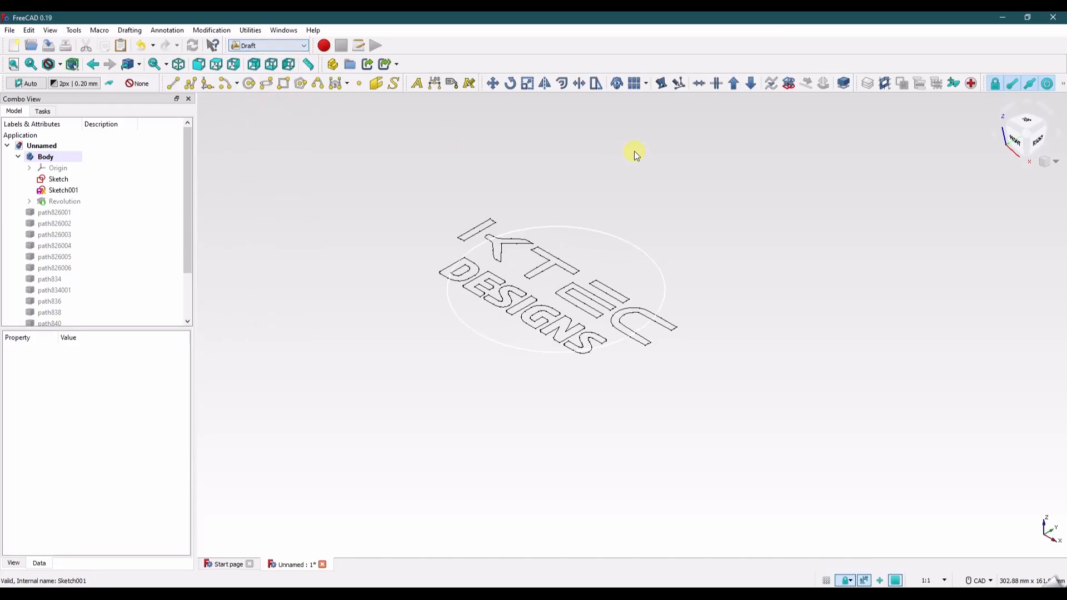
{"action": "left_click", "coordinate": [1030, 125]}
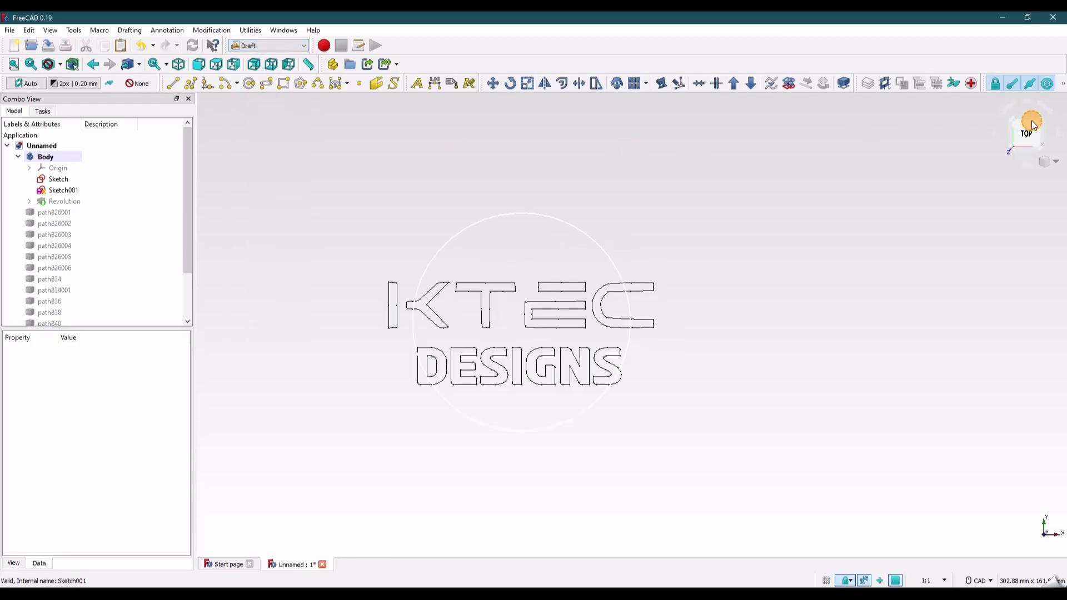
Step: Try to scale the logo sketch Sketch001 uniformly by 0.8 about the origin without creating a clone, with the grid hidden
{"action": "left_click", "coordinate": [63, 190]}
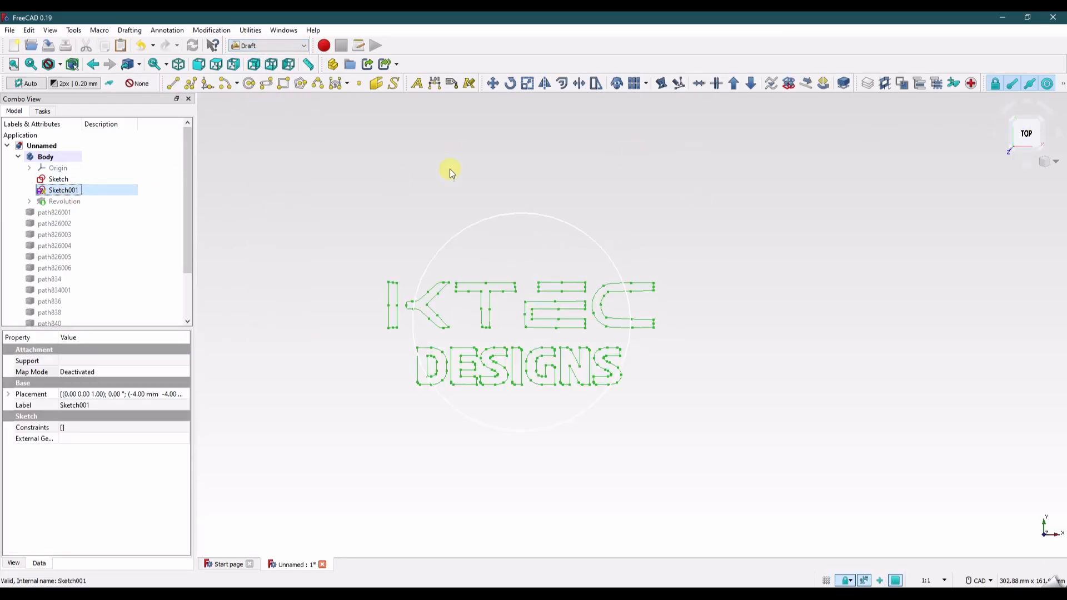
{"action": "left_click", "coordinate": [528, 84]}
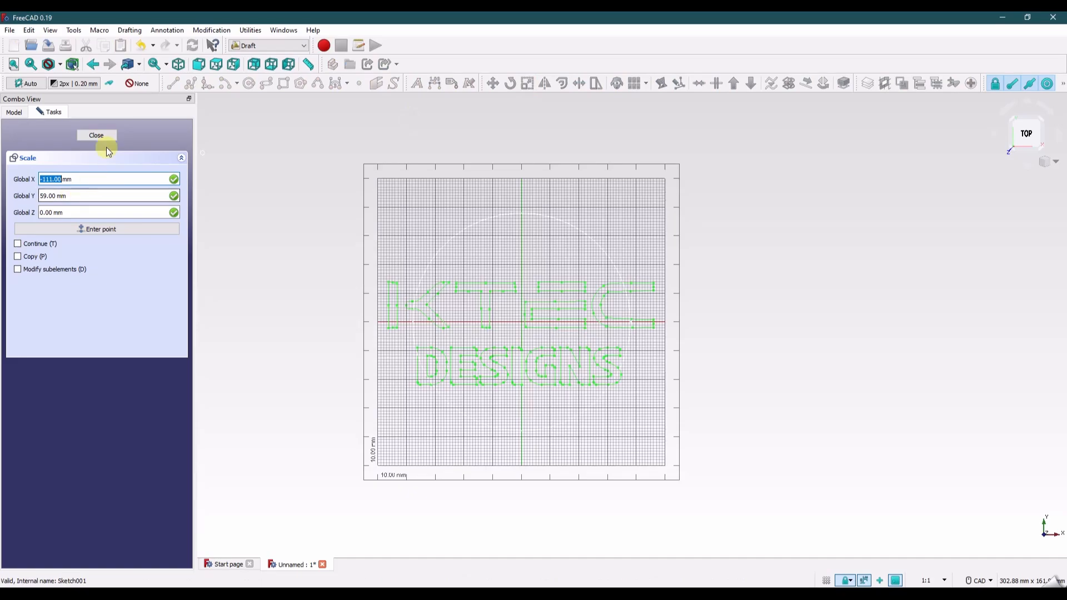
{"action": "left_click_drag", "start_coordinate": [77, 182], "coordinate": [26, 201]}
{"action": "type", "text": "00"}
{"action": "left_click", "coordinate": [76, 210]}
{"action": "left_click", "coordinate": [86, 230]}
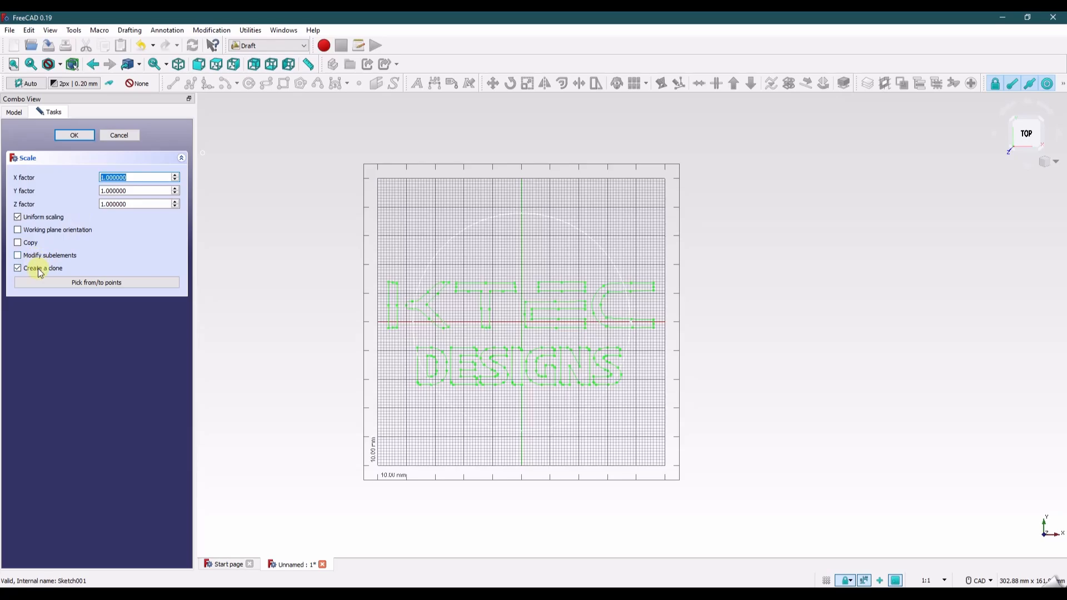
{"action": "left_click_drag", "start_coordinate": [136, 177], "coordinate": [82, 187]}
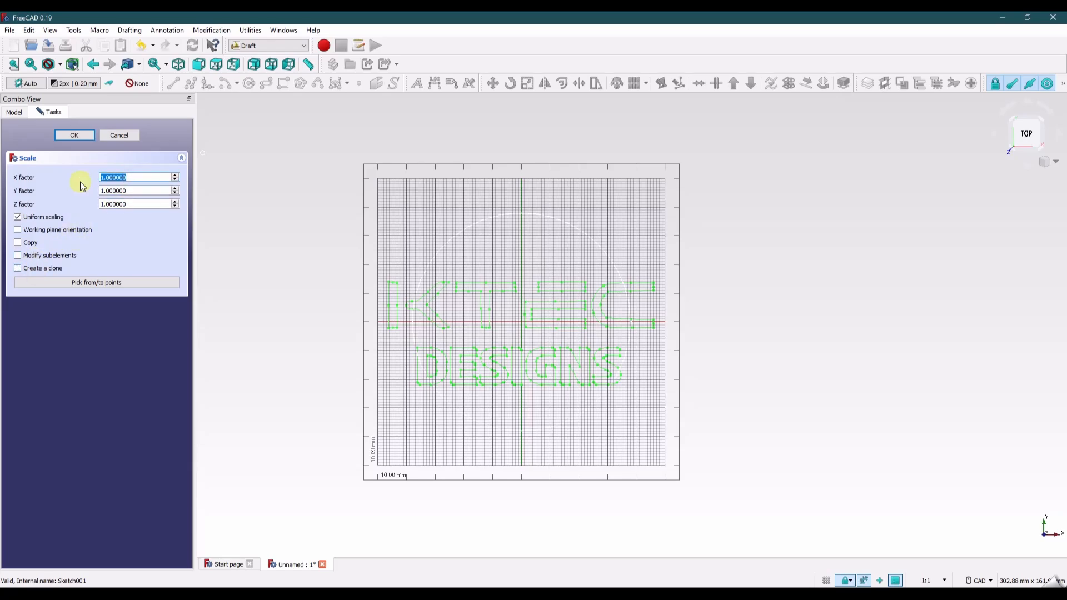
{"action": "left_click", "coordinate": [1061, 83]}
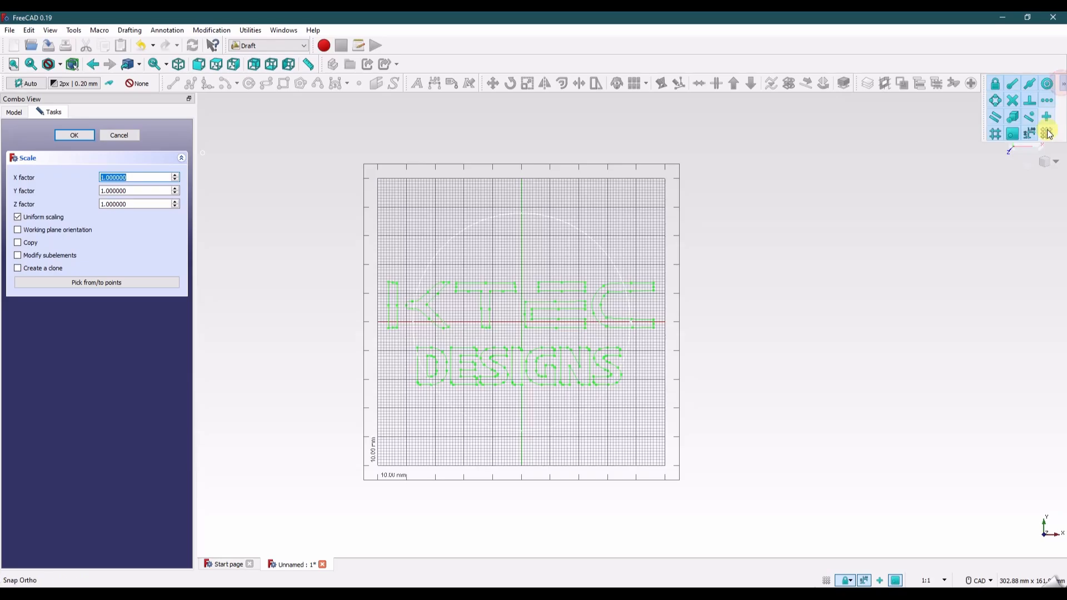
{"action": "left_click", "coordinate": [1045, 129]}
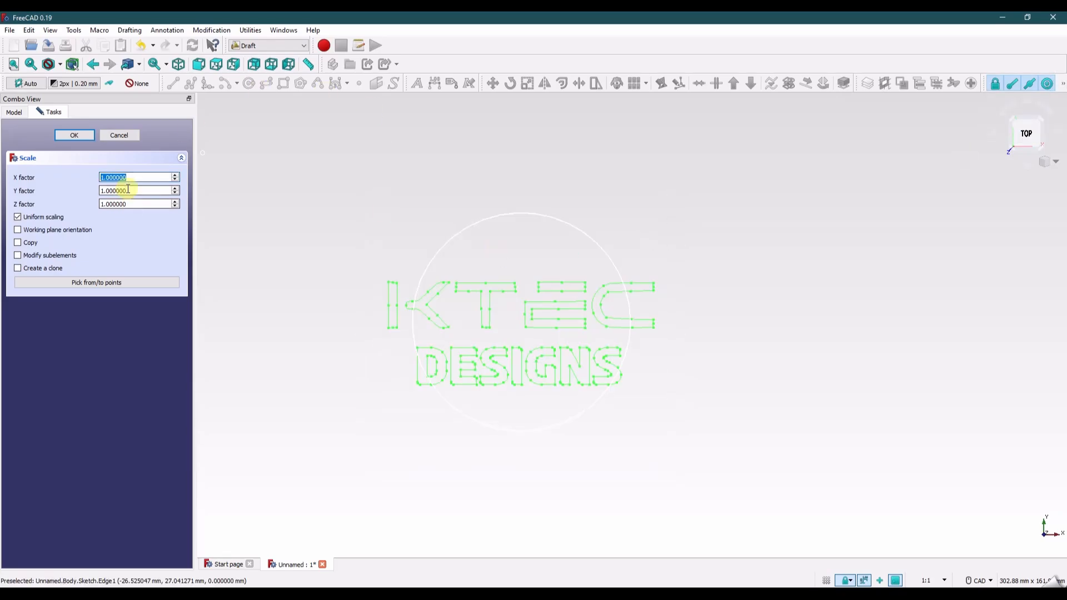
{"action": "type", "text": "."}
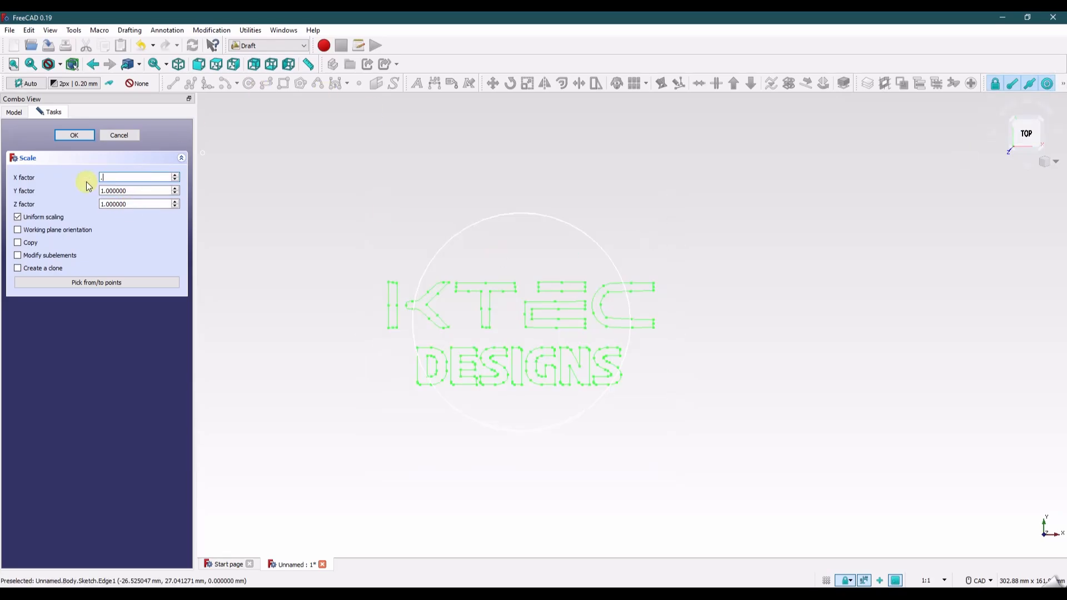
{"action": "type", "text": "800000"}
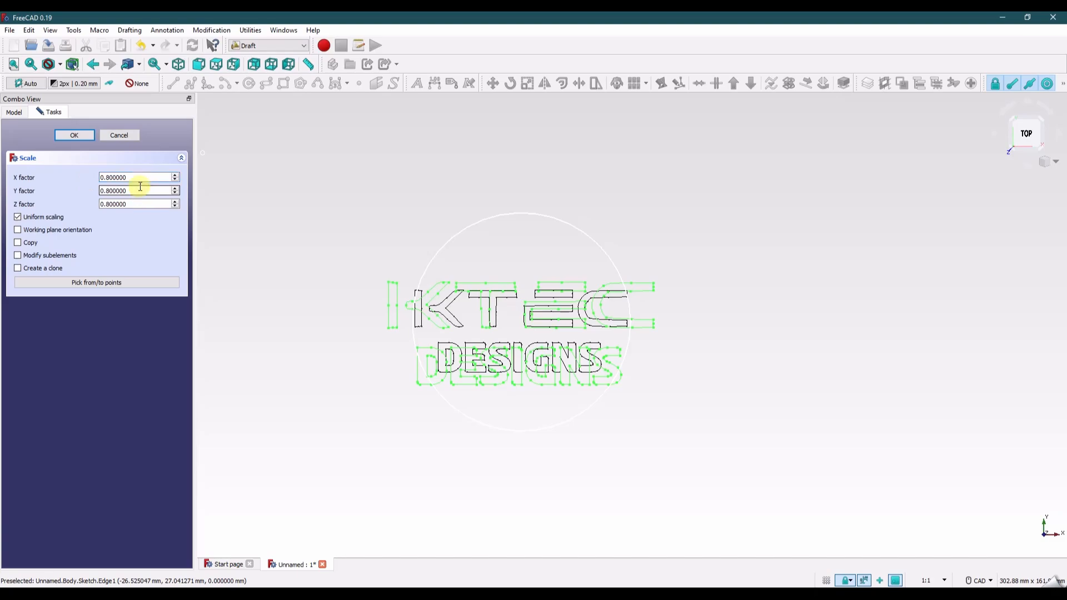
Step: Try uniform scale factors of 0.7 and 0.75 on Sketch001 without a clone, apply the latter and close the report view
{"action": "left_click_drag", "start_coordinate": [135, 179], "coordinate": [96, 178]}
{"action": "type", "text": ".7"}
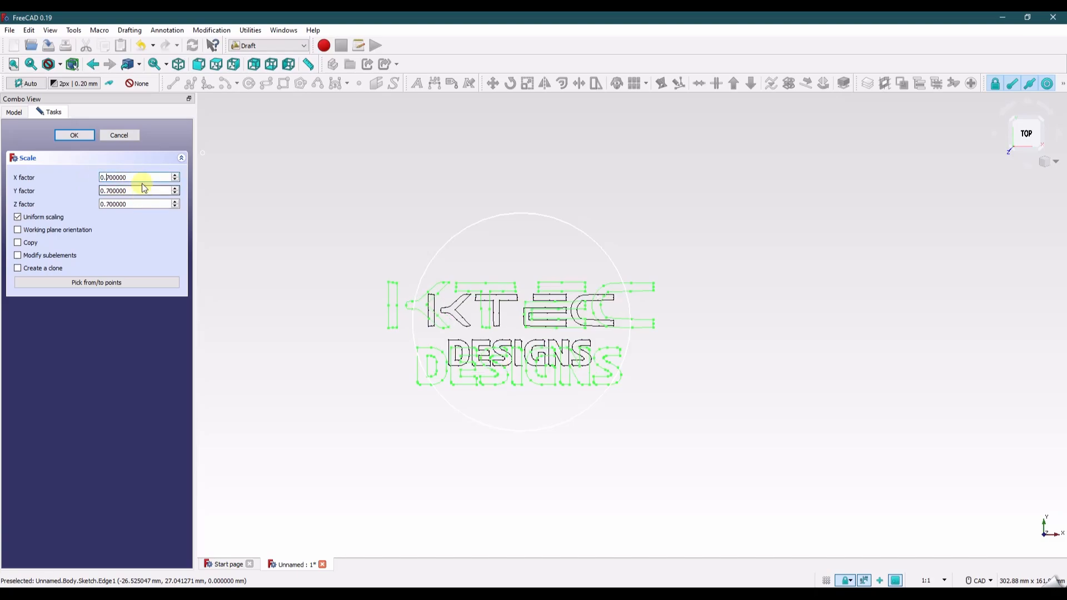
{"action": "left_click_drag", "start_coordinate": [143, 178], "coordinate": [93, 180]}
{"action": "type", "text": ".75"}
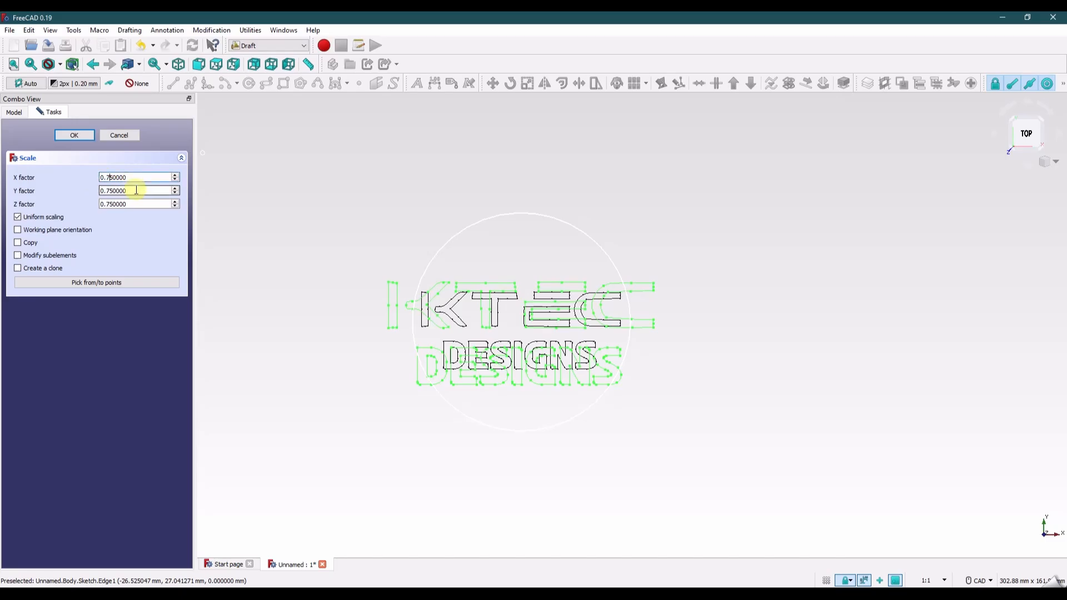
{"action": "left_click", "coordinate": [76, 136]}
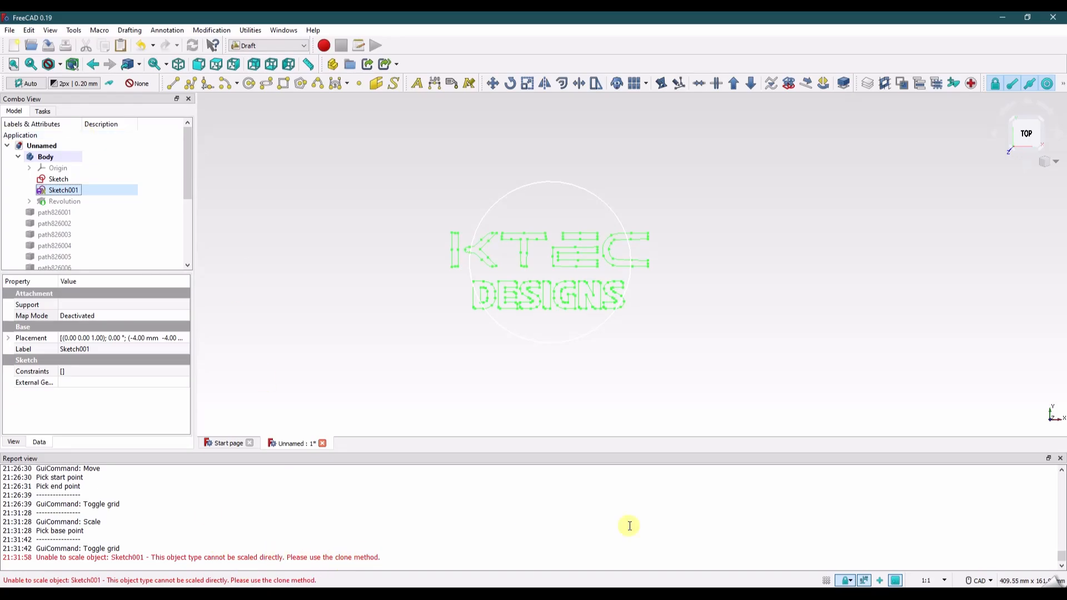
{"action": "left_click", "coordinate": [1059, 458]}
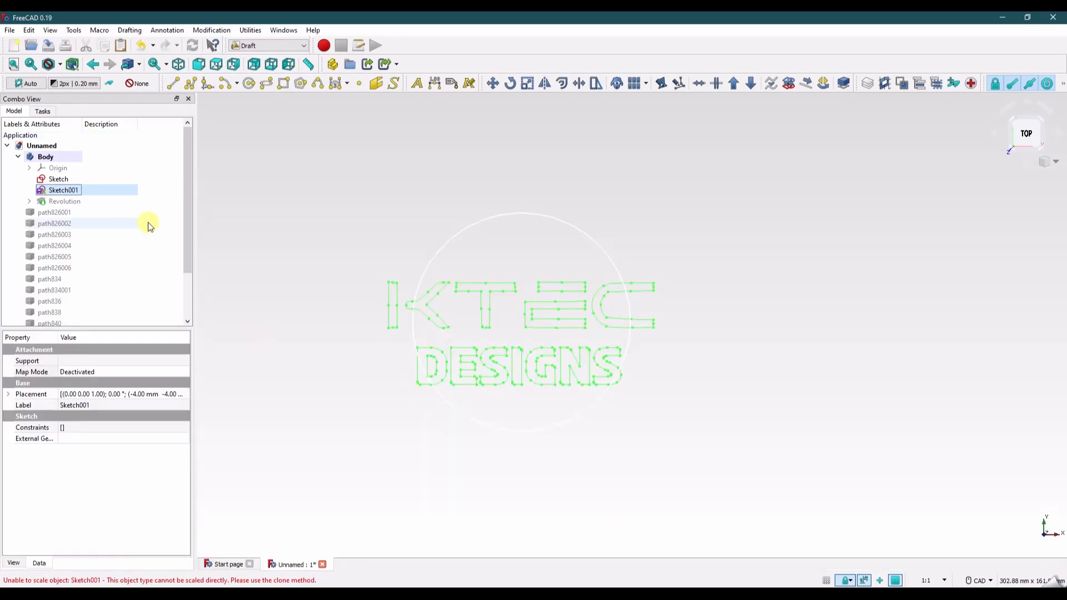
Step: Scale Sketch001 uniformly by 0.7 about the base point 0, 0, 0, creating the result as a clone
{"action": "left_click", "coordinate": [526, 83]}
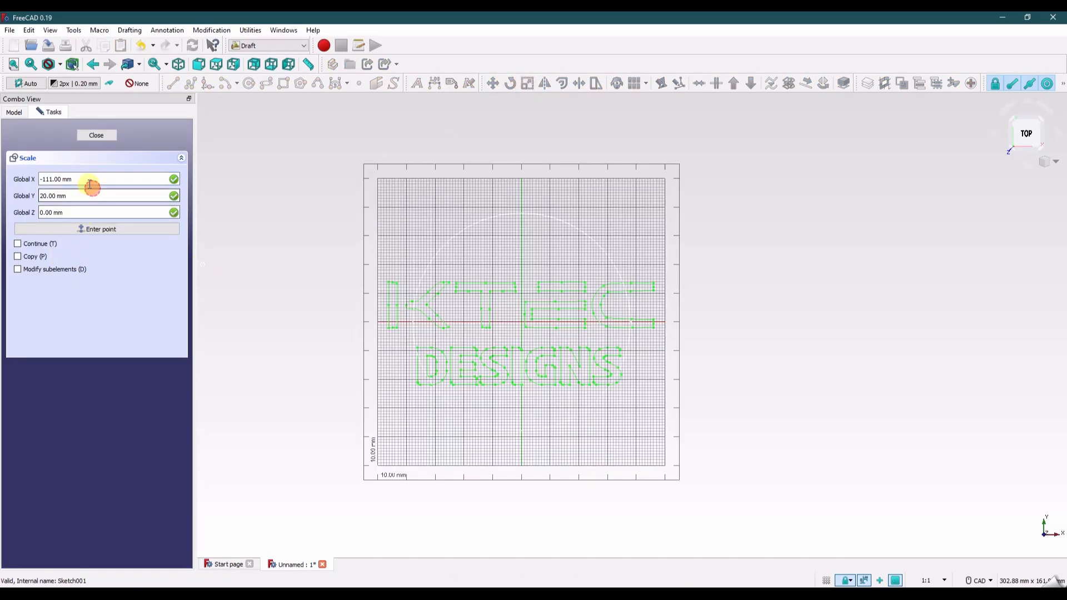
{"action": "left_click_drag", "start_coordinate": [91, 181], "coordinate": [40, 196]}
{"action": "type", "text": "0"}
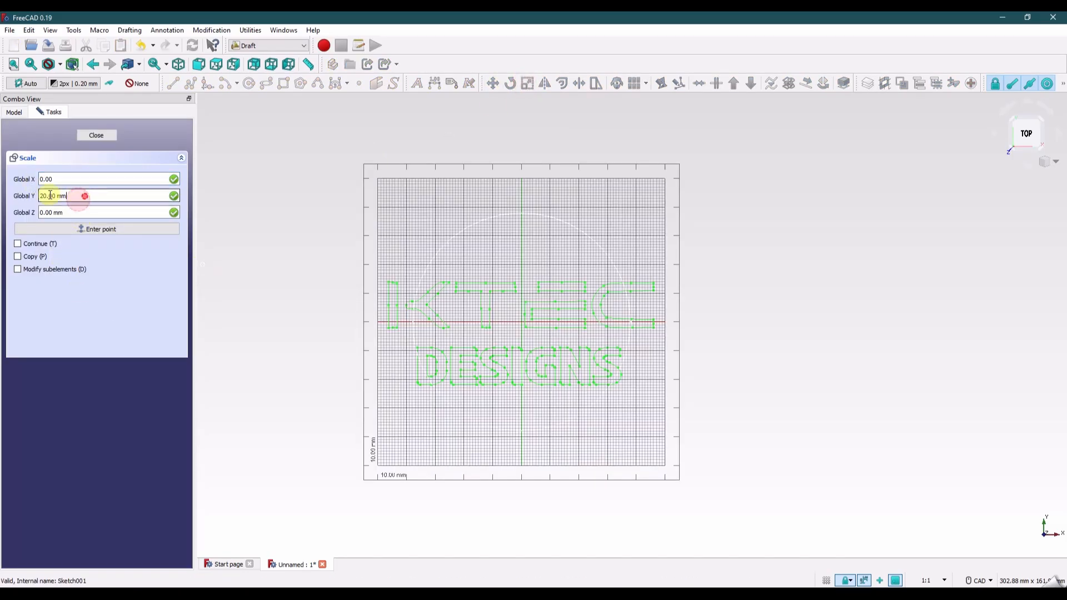
{"action": "type", "text": "0"}
{"action": "left_click", "coordinate": [82, 211]}
{"action": "left_click", "coordinate": [81, 230]}
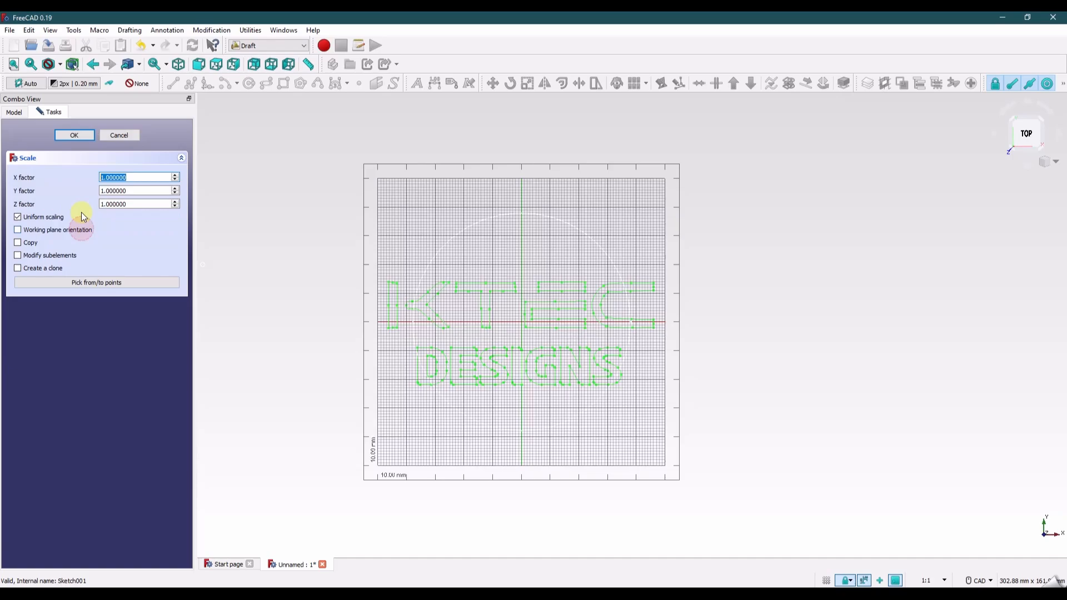
{"action": "left_click", "coordinate": [42, 269]}
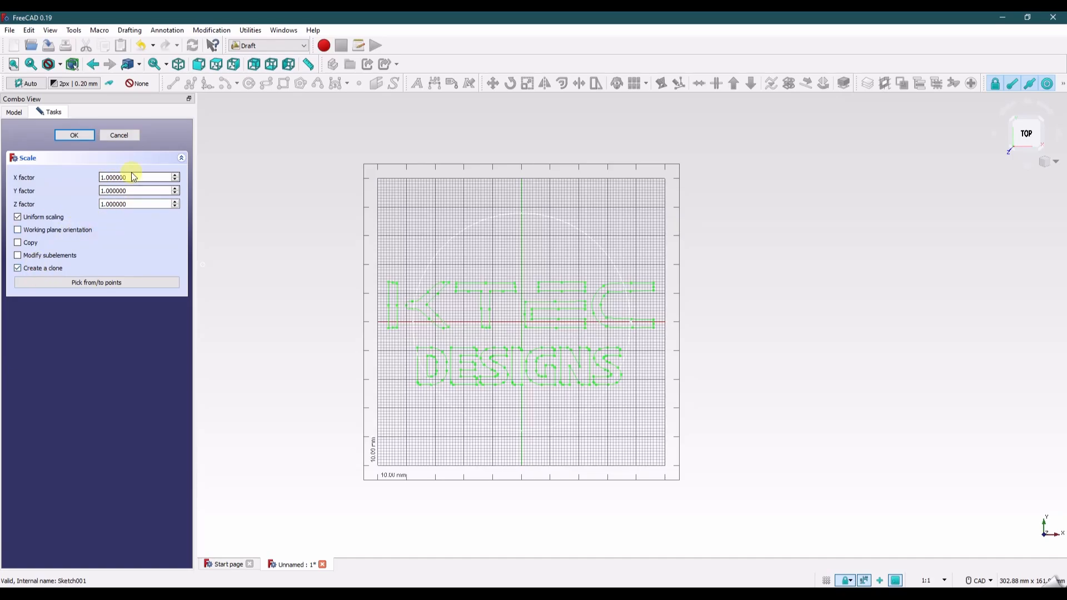
{"action": "left_click_drag", "start_coordinate": [143, 177], "coordinate": [99, 181]}
{"action": "type", "text": "0.7"}
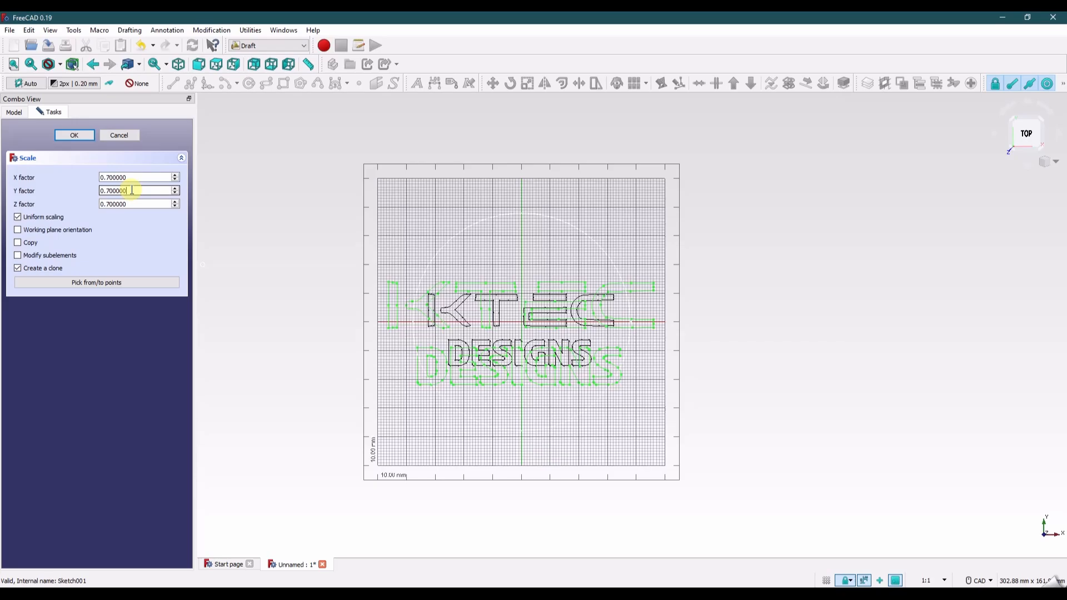
{"action": "left_click", "coordinate": [77, 135]}
{"action": "left_click", "coordinate": [260, 223]}
Step: Delete the original full-size logo sketch Sketch001 from the Body despite its dependent clone
{"action": "scroll", "coordinate": [107, 224], "scroll_direction": "down", "scroll_amount": 2}
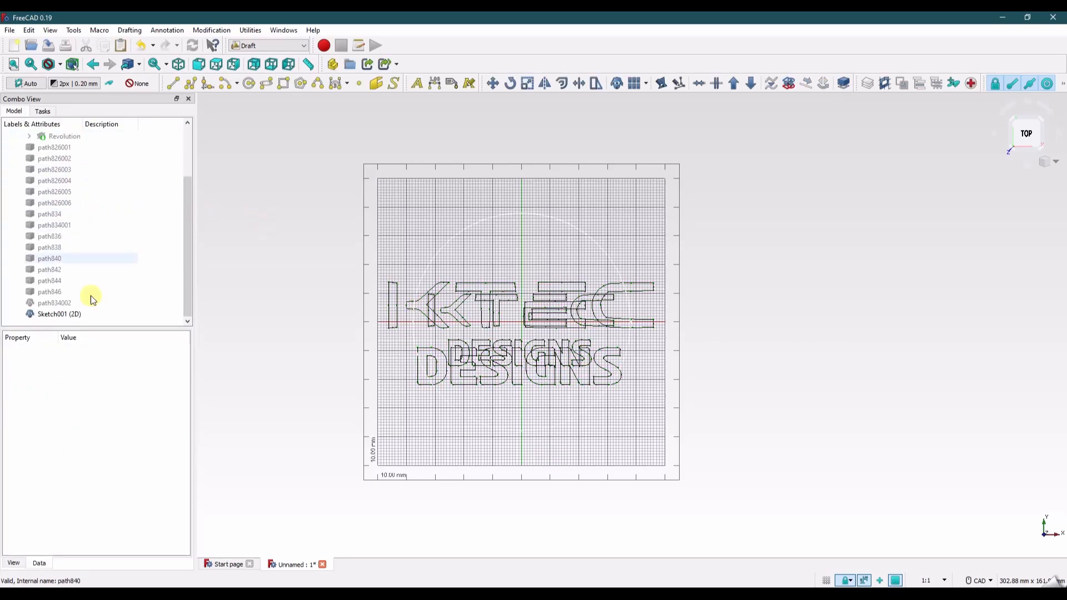
{"action": "left_click", "coordinate": [65, 314]}
{"action": "left_click", "coordinate": [60, 189]}
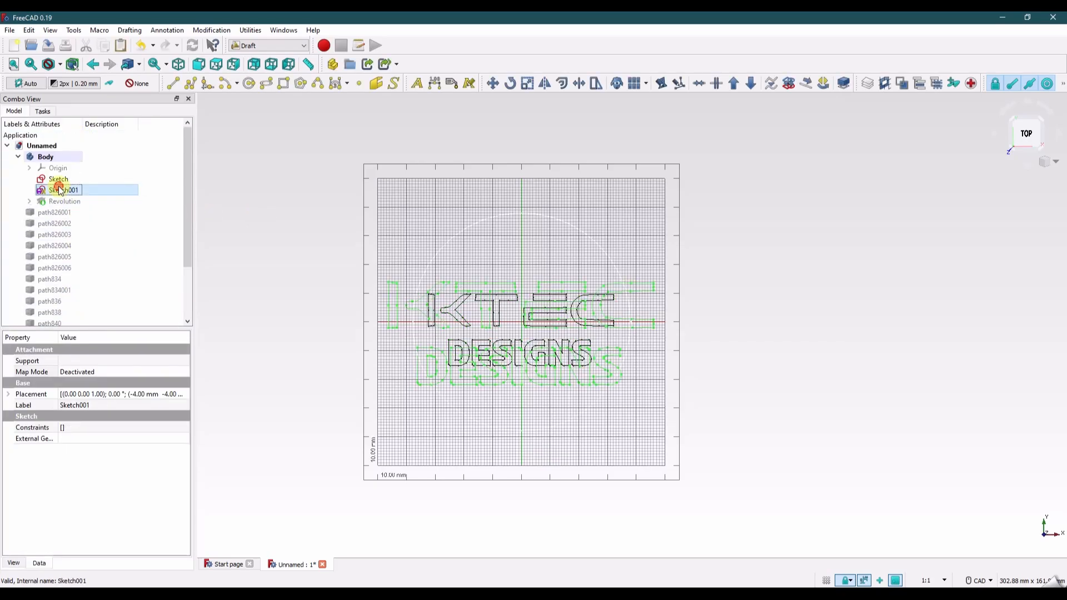
{"action": "key", "text": "Delete"}
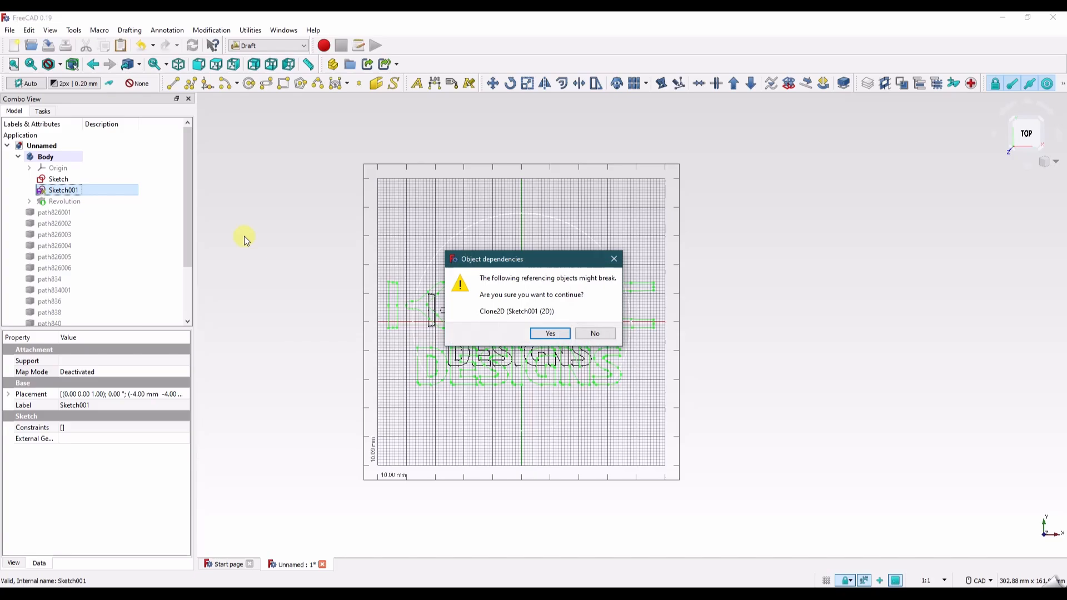
{"action": "left_click", "coordinate": [571, 335]}
Step: Convert the scaled clone Sketch001 (2D) into a sketch and move the new sketch into the Body
{"action": "scroll", "coordinate": [185, 205], "scroll_direction": "down", "scroll_amount": 2}
{"action": "left_click", "coordinate": [60, 313]}
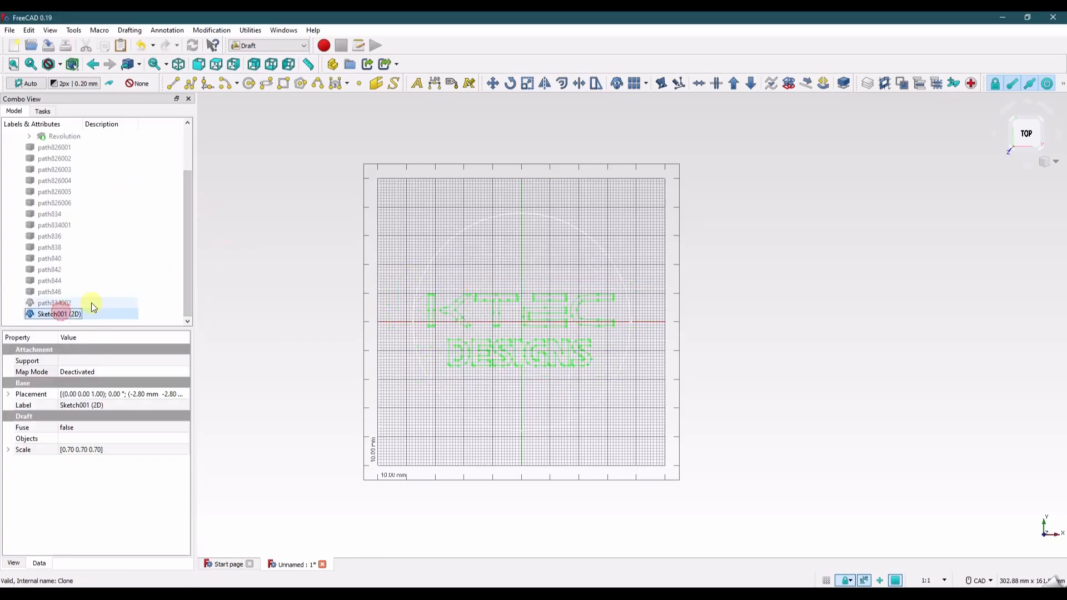
{"action": "left_click", "coordinate": [790, 84]}
{"action": "left_click", "coordinate": [61, 315]}
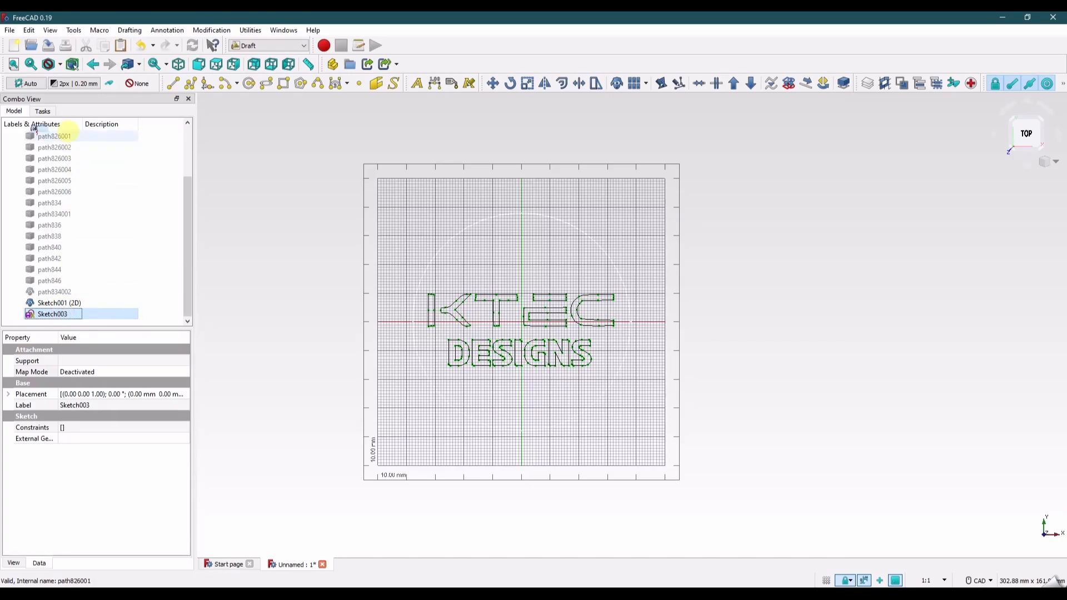
{"action": "left_click_drag", "start_coordinate": [51, 141], "coordinate": [50, 162]}
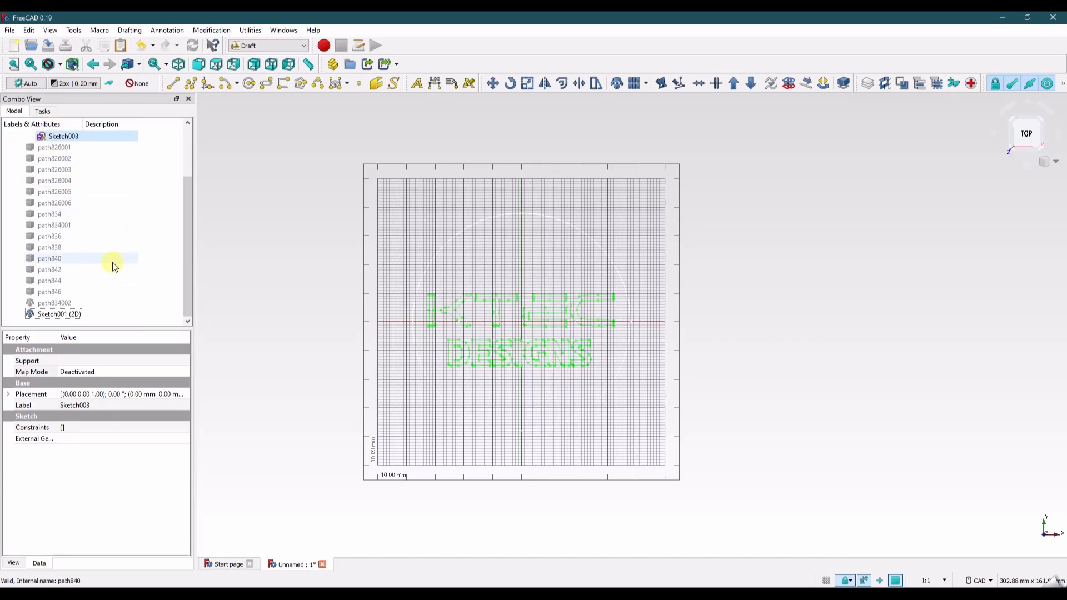
Step: Hide the scaled clone Sketch001 (2D), leaving the converted logo sketch displayed
{"action": "left_click", "coordinate": [59, 314]}
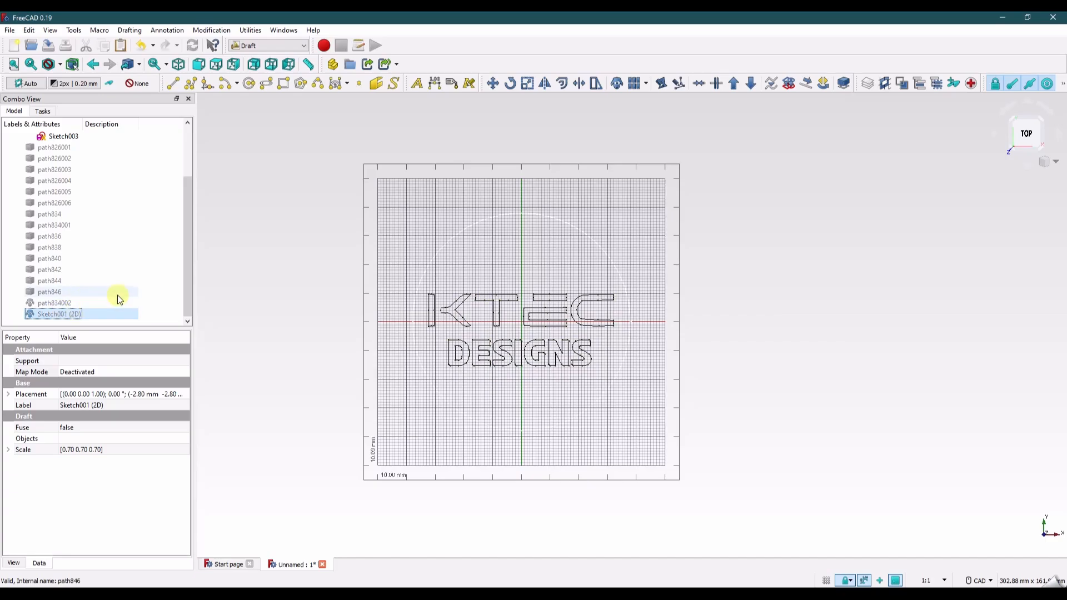
{"action": "left_click", "coordinate": [54, 147]}
{"action": "scroll", "coordinate": [69, 233], "scroll_direction": "up", "scroll_amount": 2}
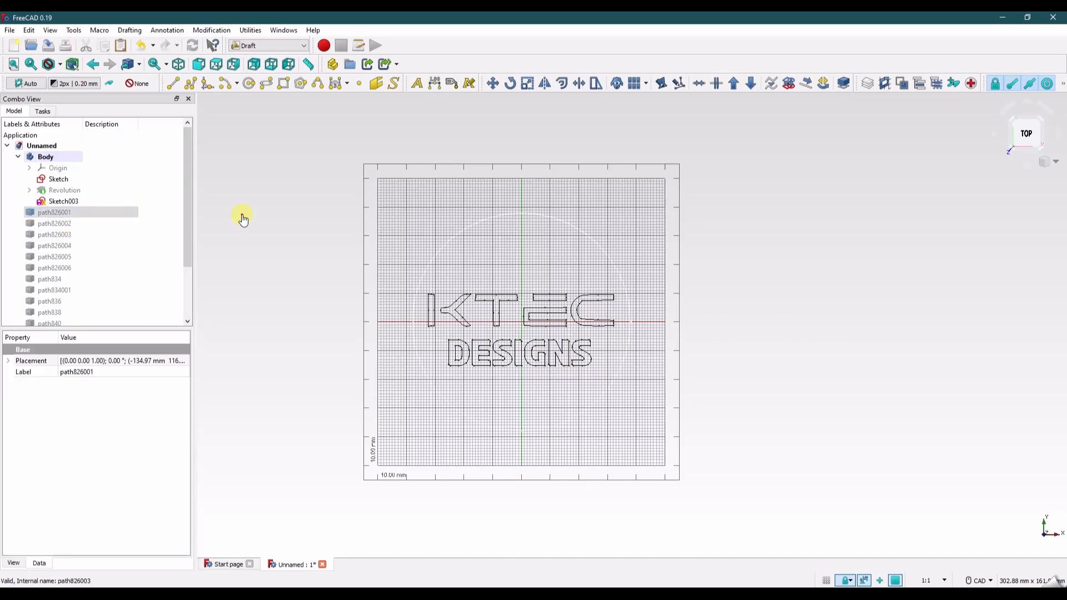
{"action": "left_click", "coordinate": [241, 217]}
Step: Hide the Draft grid, return to the Part Design workbench and select Sketch003 in the model tree
{"action": "left_click", "coordinate": [71, 202]}
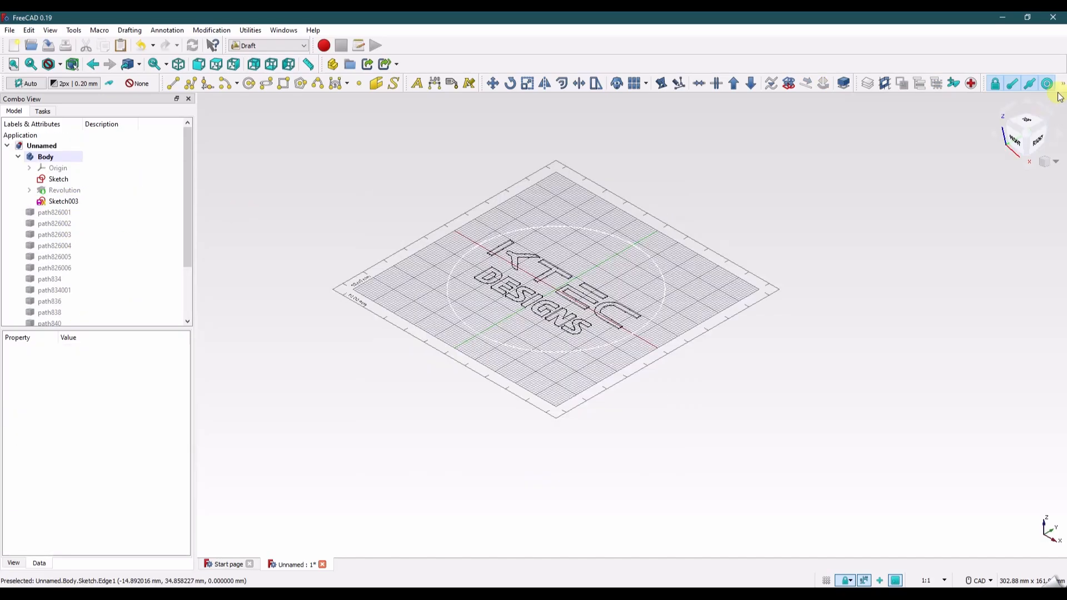
{"action": "left_click", "coordinate": [1062, 84]}
{"action": "left_click", "coordinate": [1046, 133]}
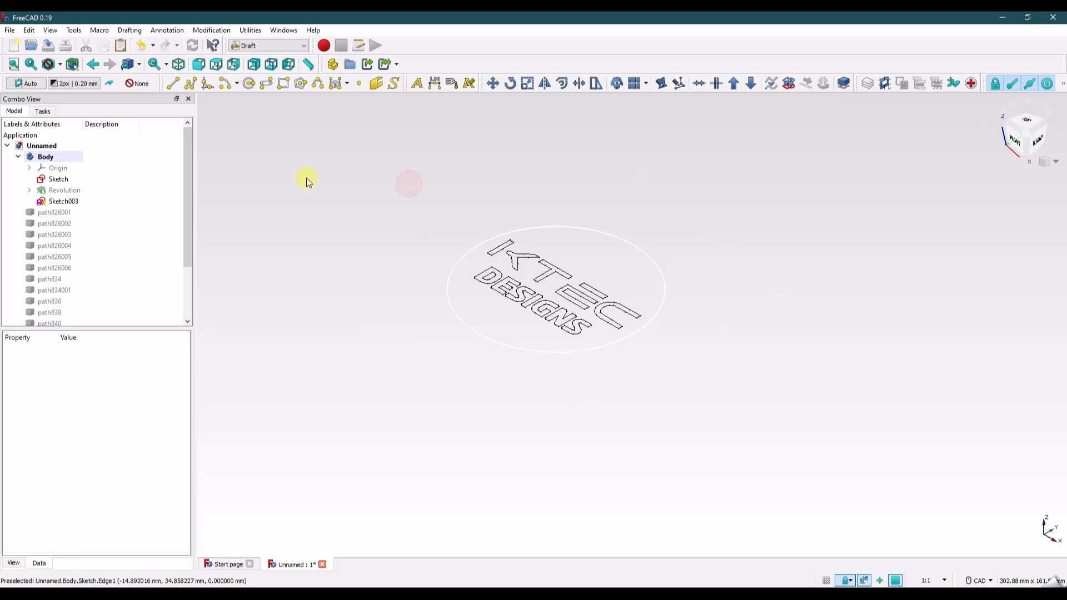
{"action": "left_click", "coordinate": [268, 45]}
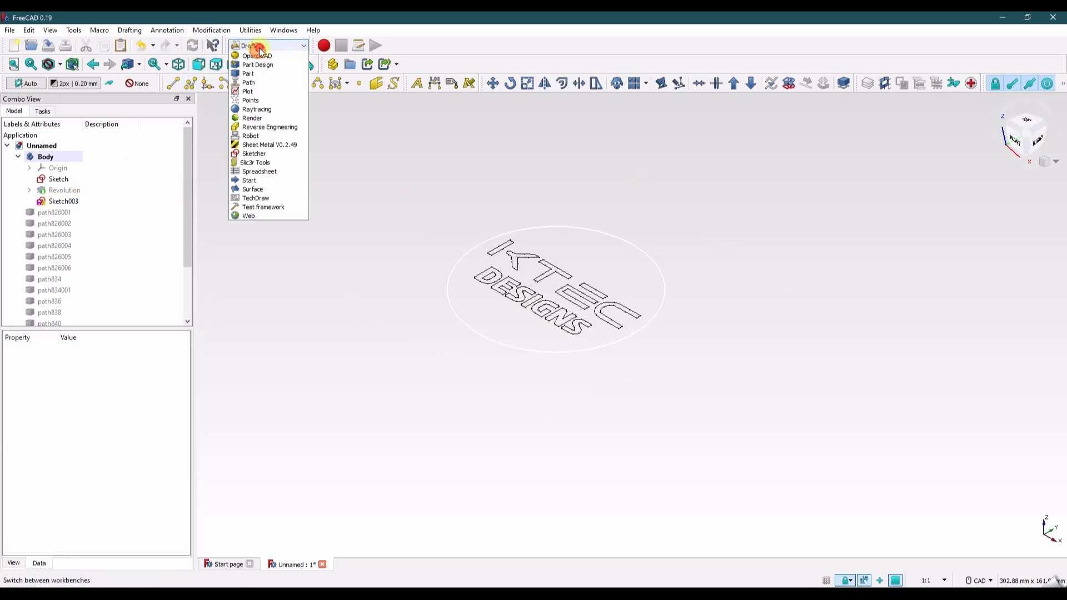
{"action": "left_click", "coordinate": [270, 180]}
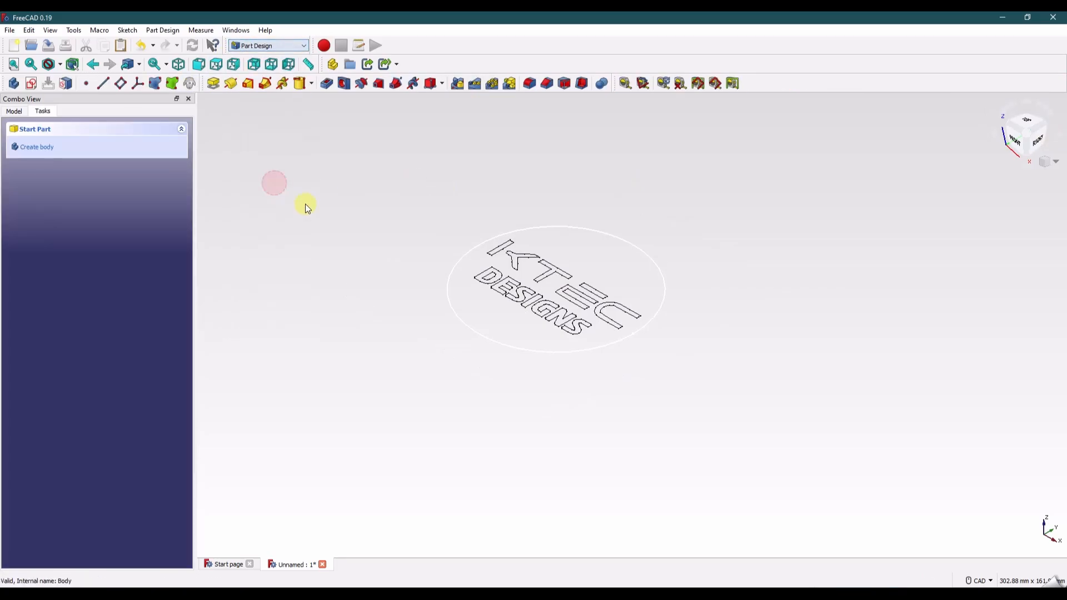
{"action": "left_click", "coordinate": [13, 114]}
{"action": "left_click", "coordinate": [74, 201]}
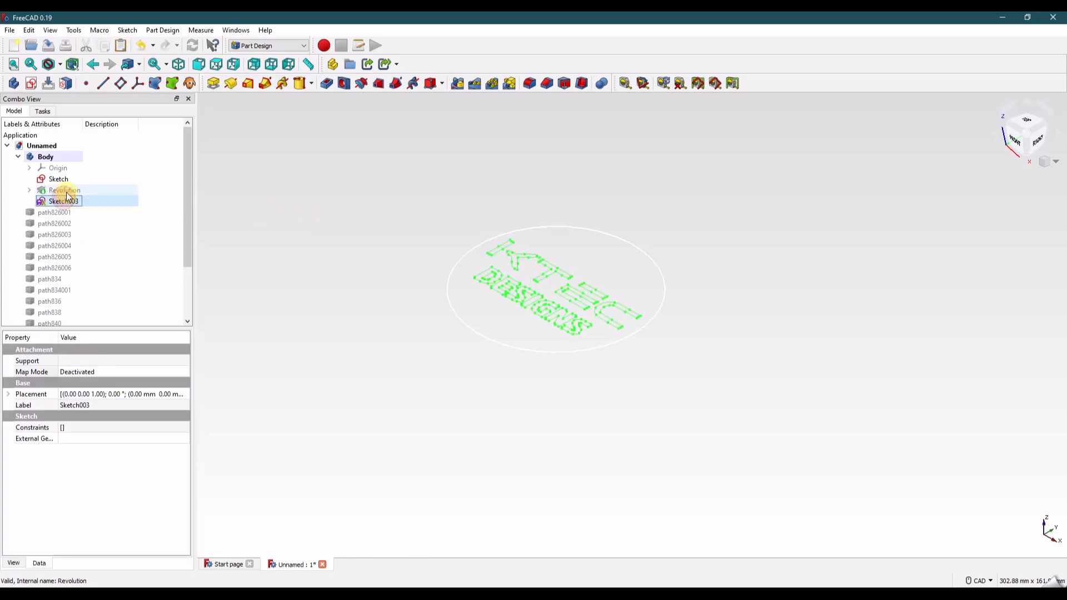
Step: Show the hidden Revolution again so the plate appears together with the logo sketch
{"action": "left_click", "coordinate": [65, 191]}
{"action": "key", "text": "space"}
{"action": "left_click", "coordinate": [264, 213]}
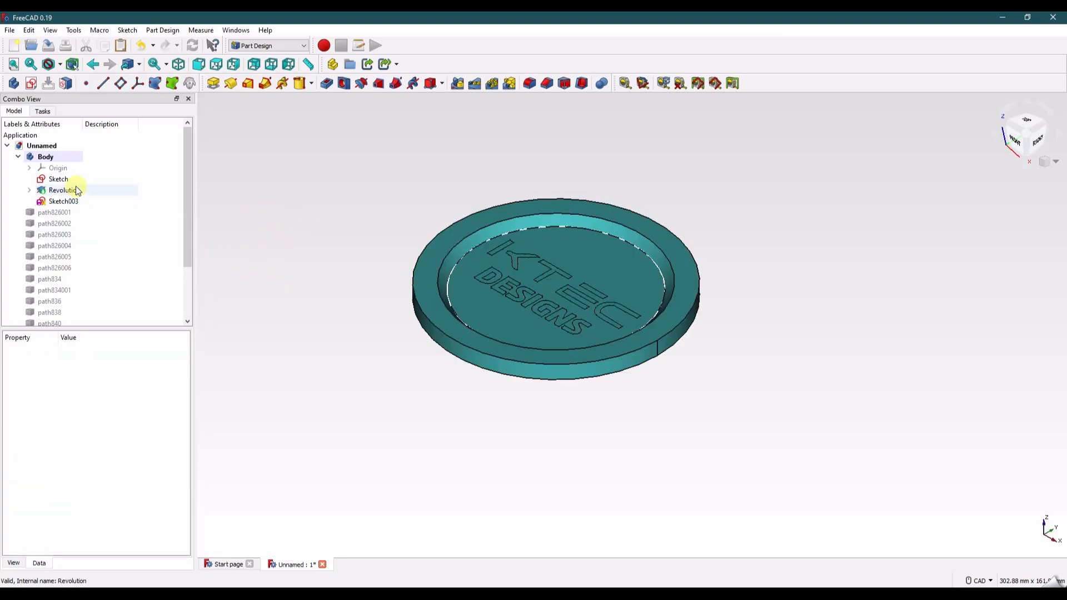
Step: Start a sketch on the XY plane and draw a thin rectangle about 66 mm by 2 mm between KTEC and DESIGNS
{"action": "left_click", "coordinate": [31, 84]}
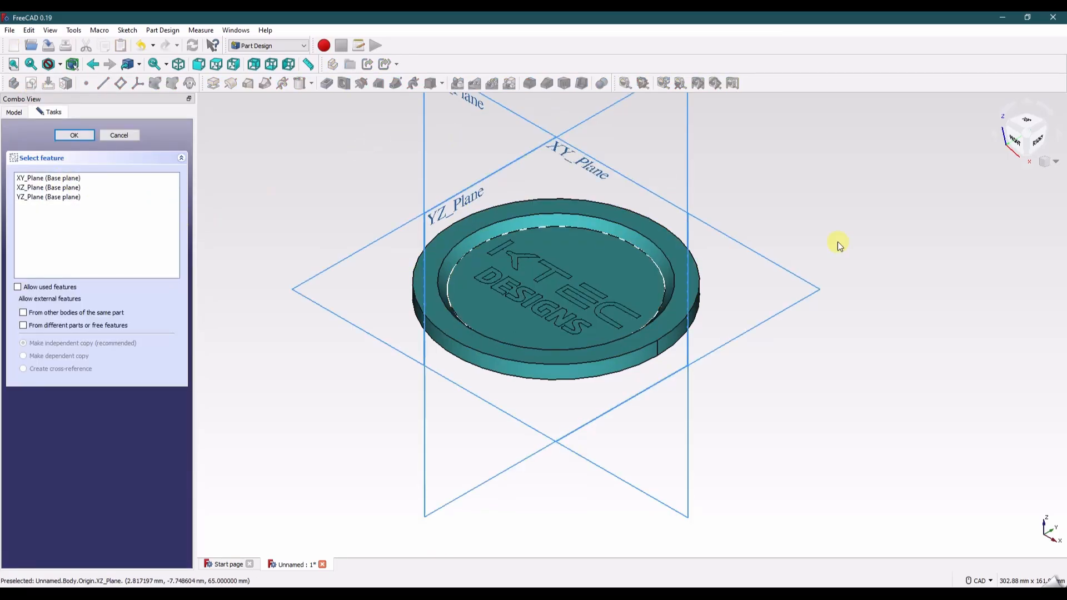
{"action": "left_click", "coordinate": [802, 282]}
{"action": "left_click", "coordinate": [73, 135]}
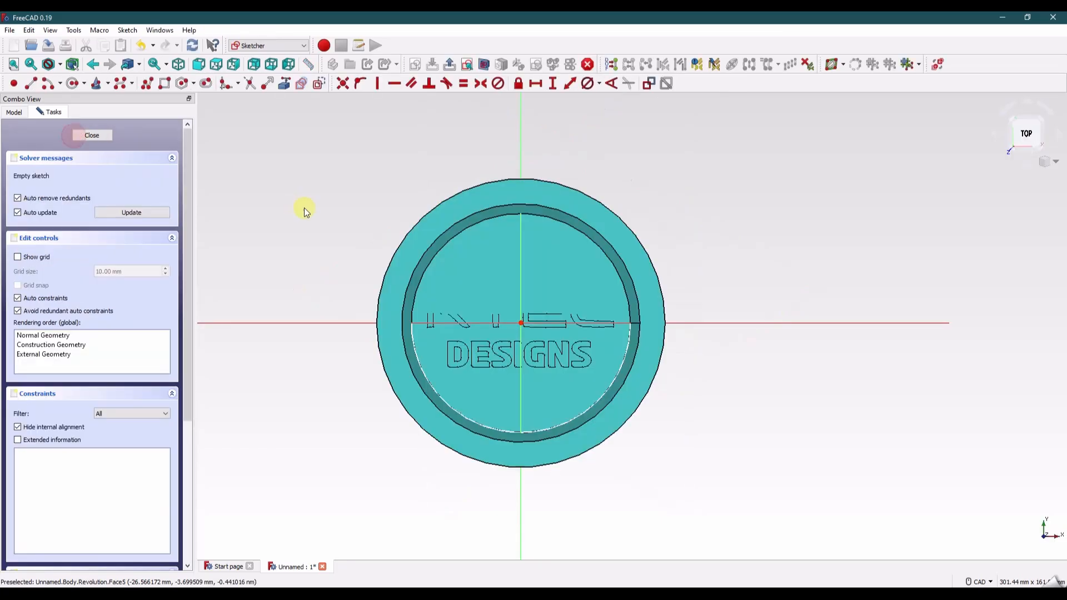
{"action": "left_click", "coordinate": [76, 85]}
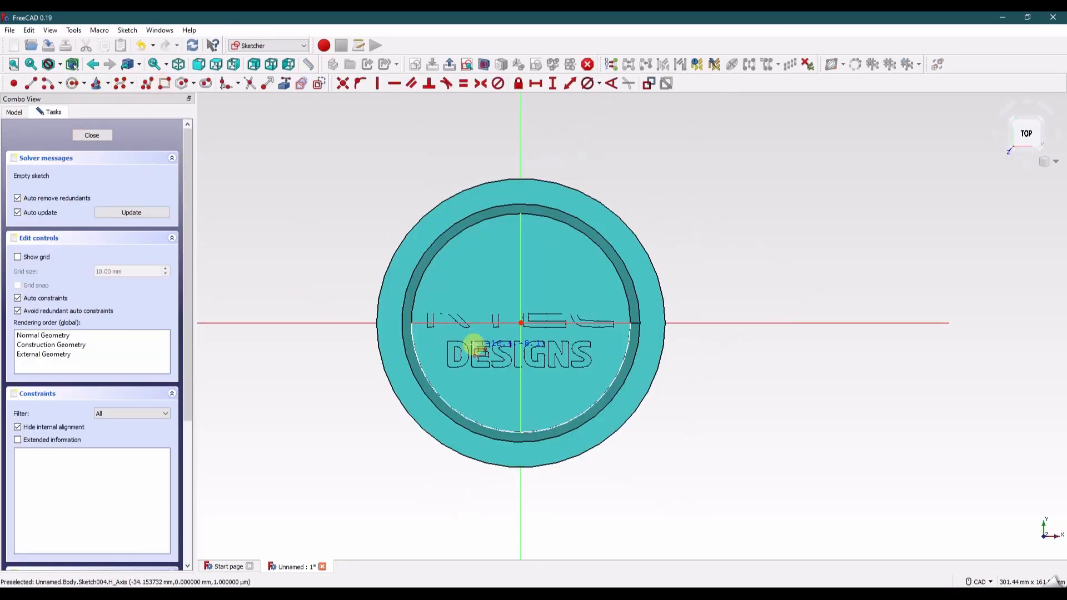
{"action": "scroll", "coordinate": [474, 344], "scroll_direction": "down", "scroll_amount": 2}
{"action": "scroll", "coordinate": [474, 343], "scroll_direction": "up", "scroll_amount": 4}
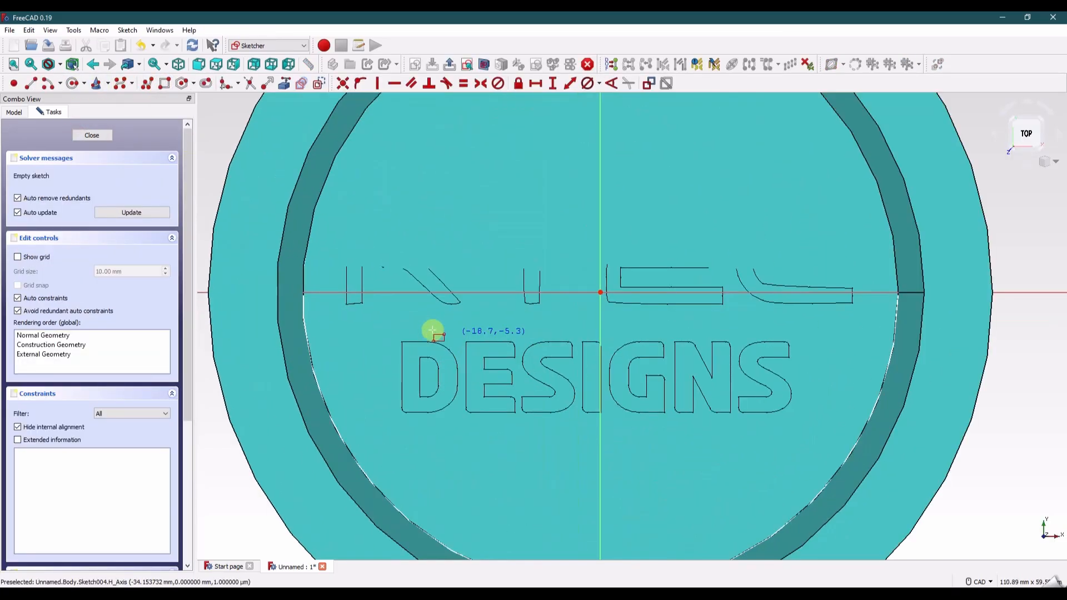
{"action": "left_click", "coordinate": [343, 311]}
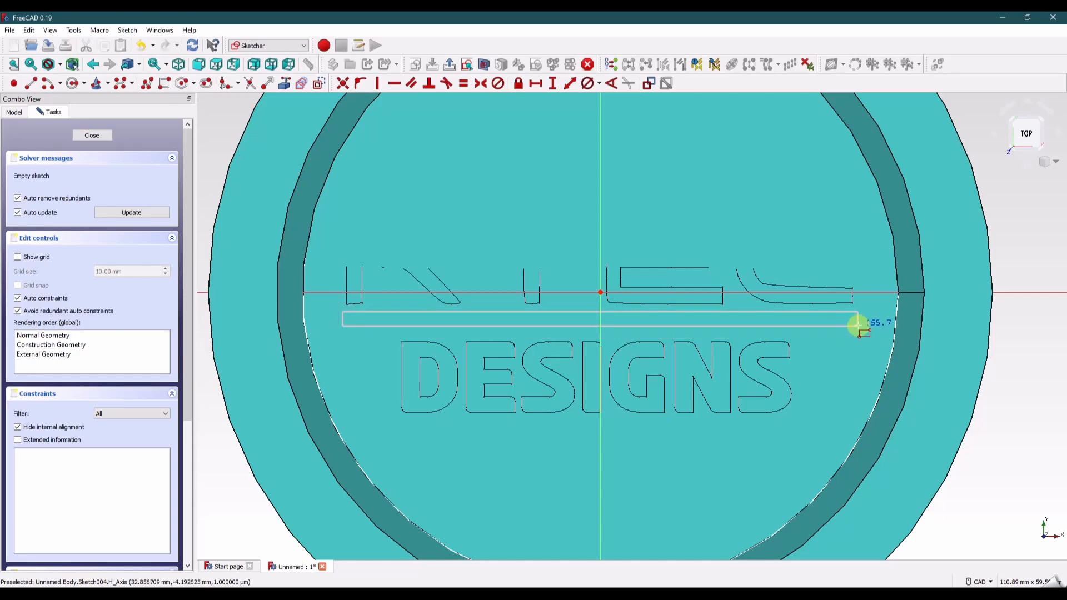
{"action": "left_click", "coordinate": [858, 326]}
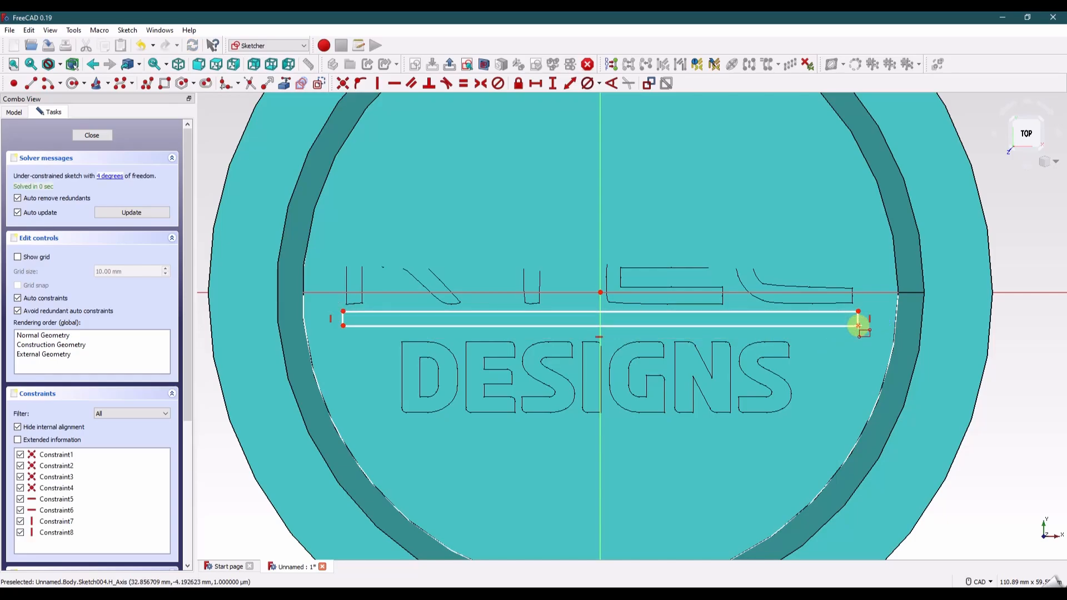
Step: Make the rectangle's two upper corners symmetric about the vertical axis
{"action": "left_click", "coordinate": [343, 311]}
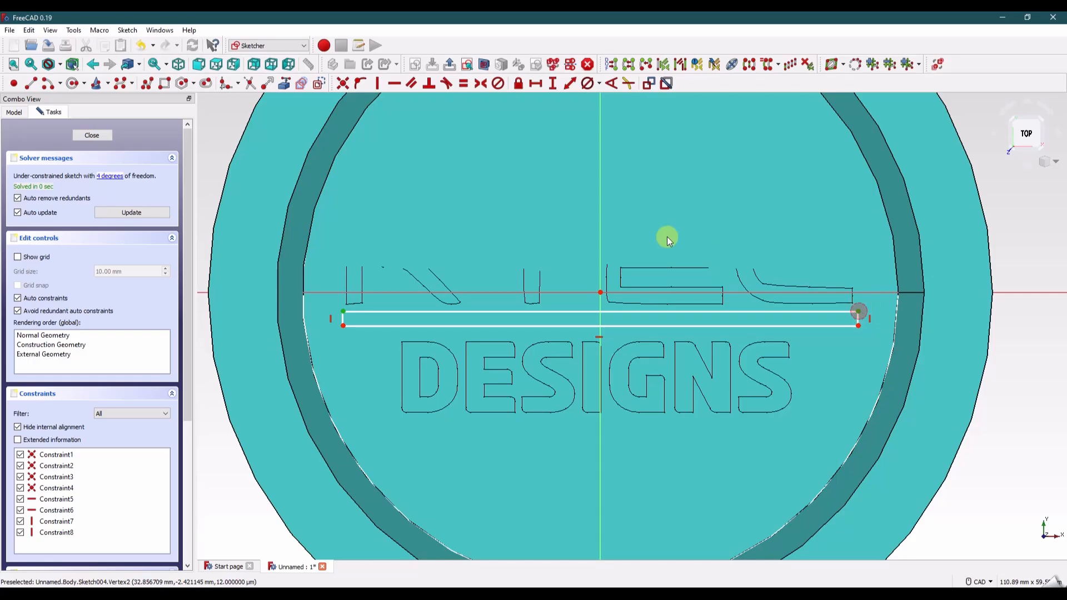
{"action": "left_click", "coordinate": [600, 225]}
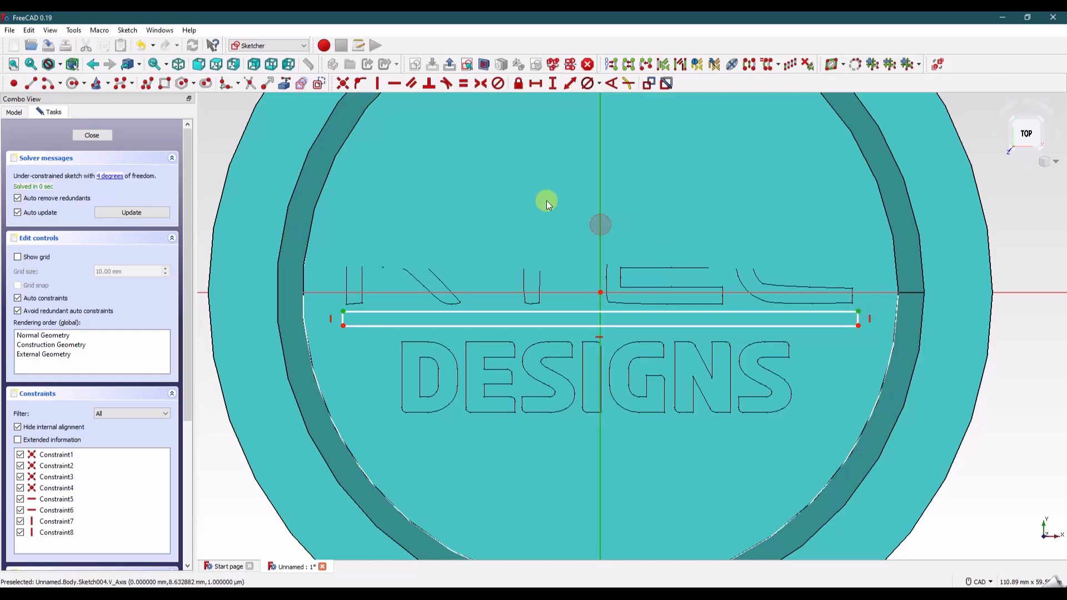
{"action": "left_click", "coordinate": [482, 84]}
Step: Constrain the rectangle's upper edge to a horizontal length of 69 mm and place the dimension above the KTEC lettering
{"action": "left_click", "coordinate": [401, 312]}
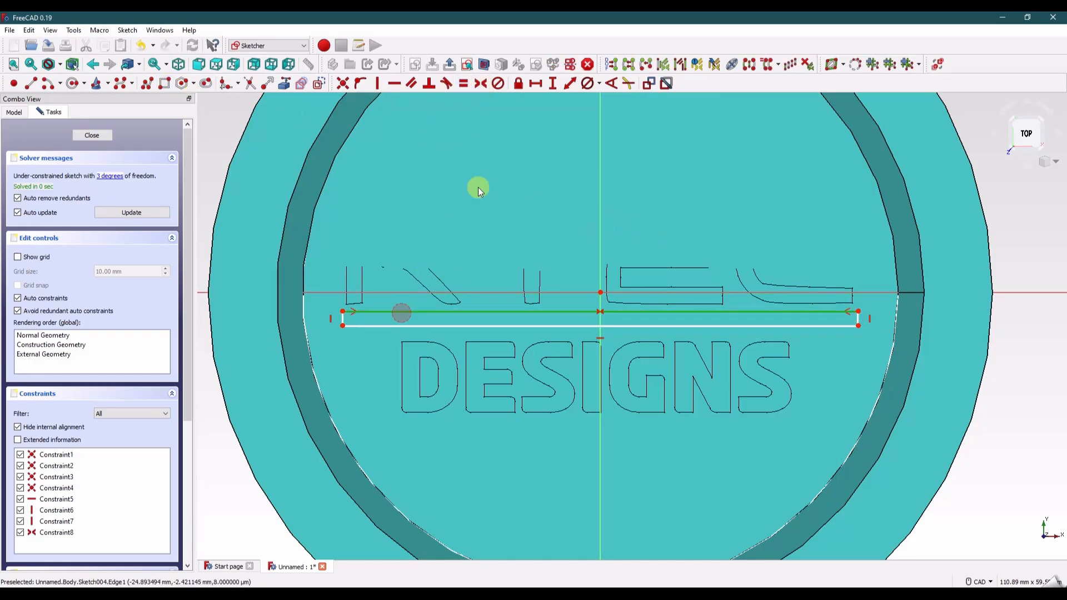
{"action": "left_click", "coordinate": [535, 87]}
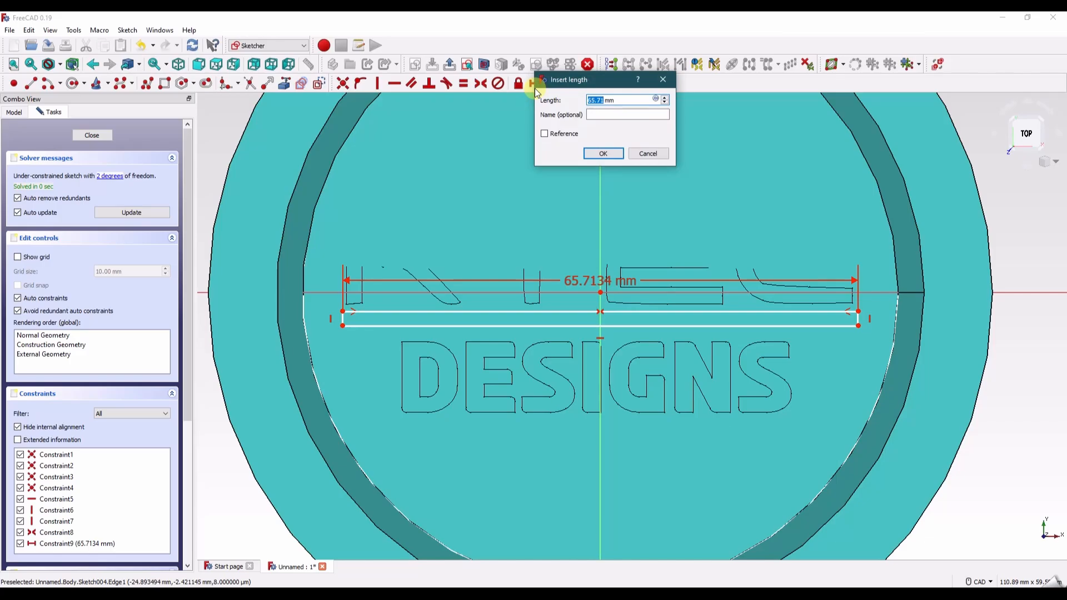
{"action": "type", "text": "69"}
{"action": "key", "text": "Return"}
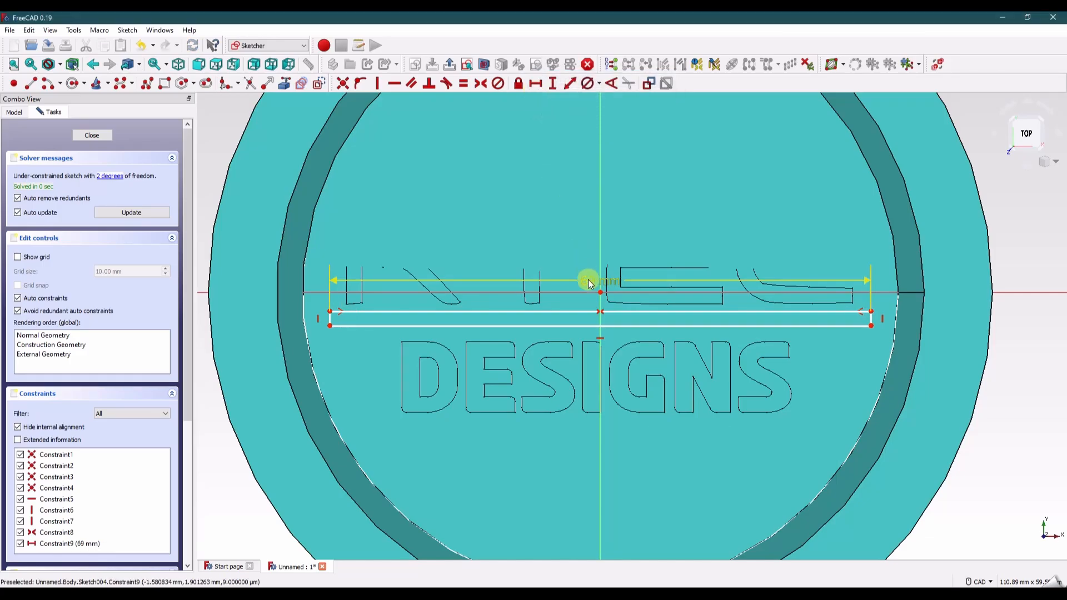
{"action": "left_click_drag", "start_coordinate": [583, 279], "coordinate": [580, 229]}
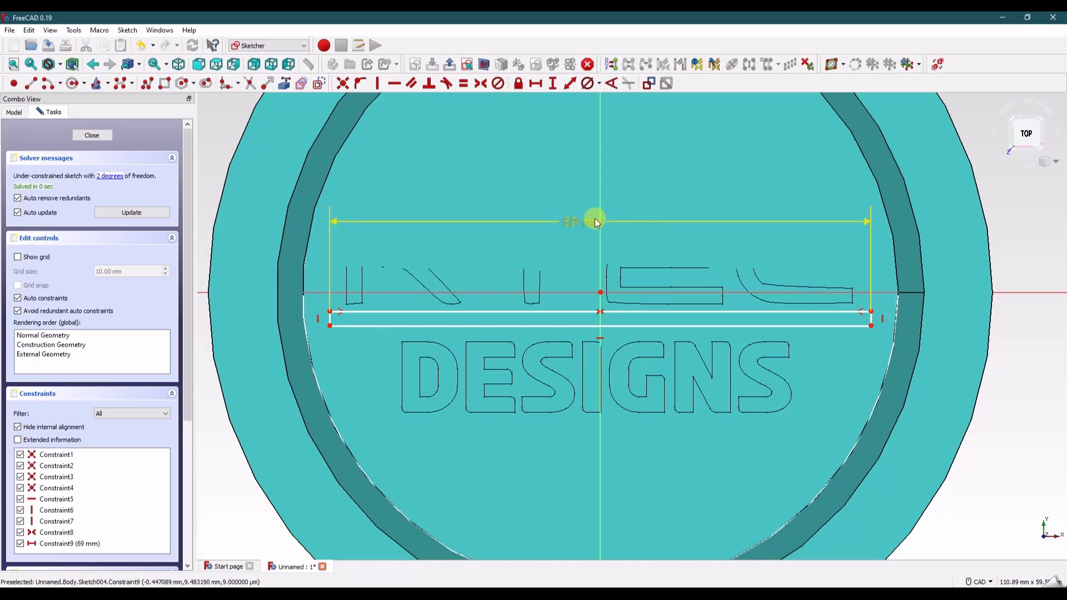
Step: Set the rectangle's horizontal length to 67 mm
{"action": "double_click", "coordinate": [570, 221]}
{"action": "type", "text": "67"}
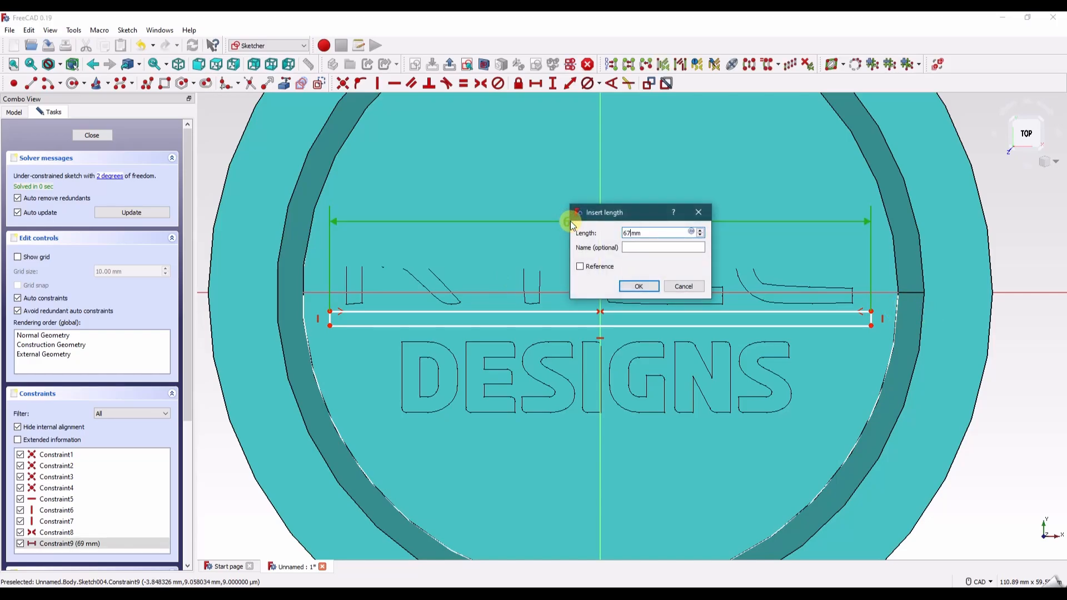
{"action": "key", "text": "Return"}
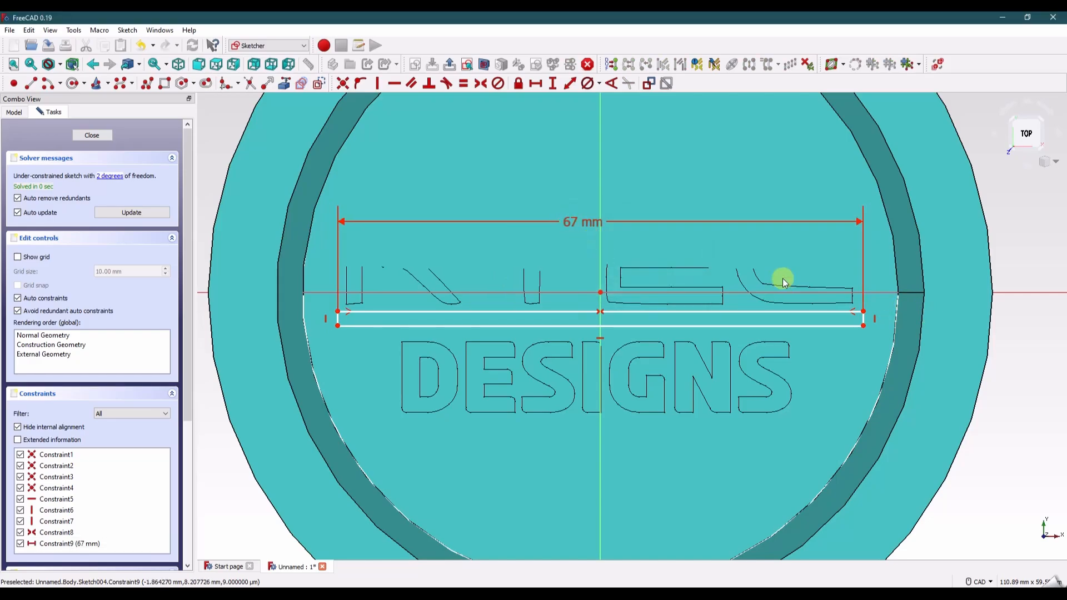
Step: Constrain the rectangle's upper edge to lie 2.5 mm below the origin and move the dimension clear of the lettering
{"action": "left_click", "coordinate": [601, 292]}
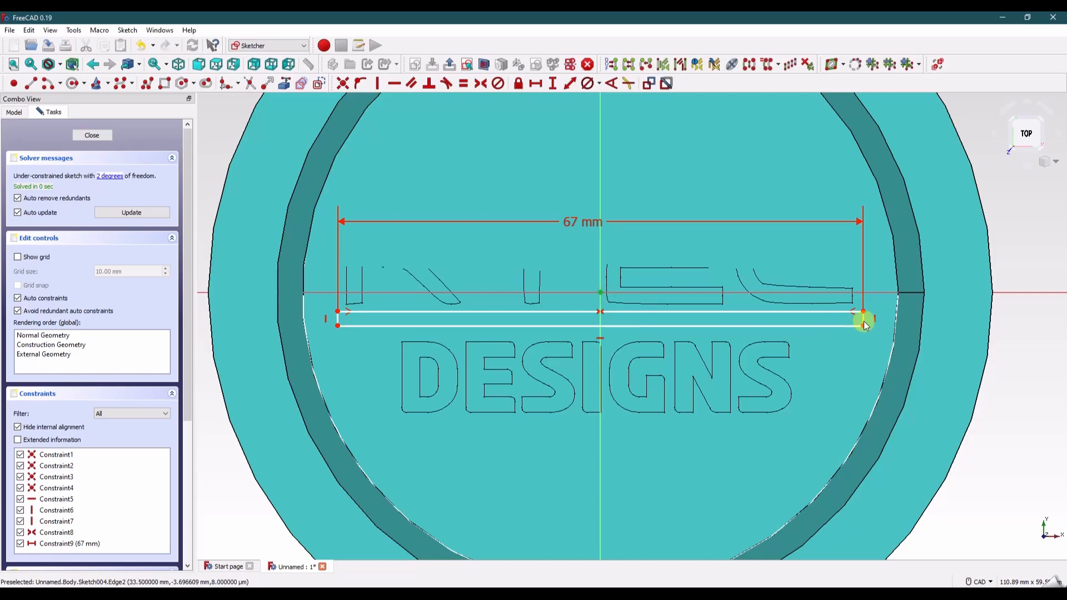
{"action": "left_click", "coordinate": [864, 313]}
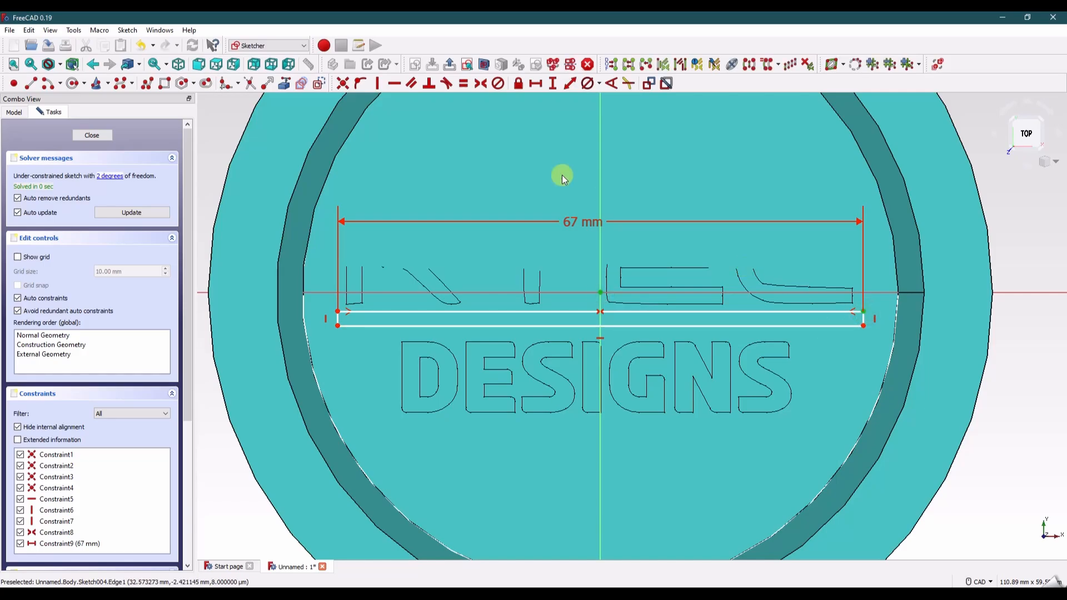
{"action": "left_click", "coordinate": [552, 85]}
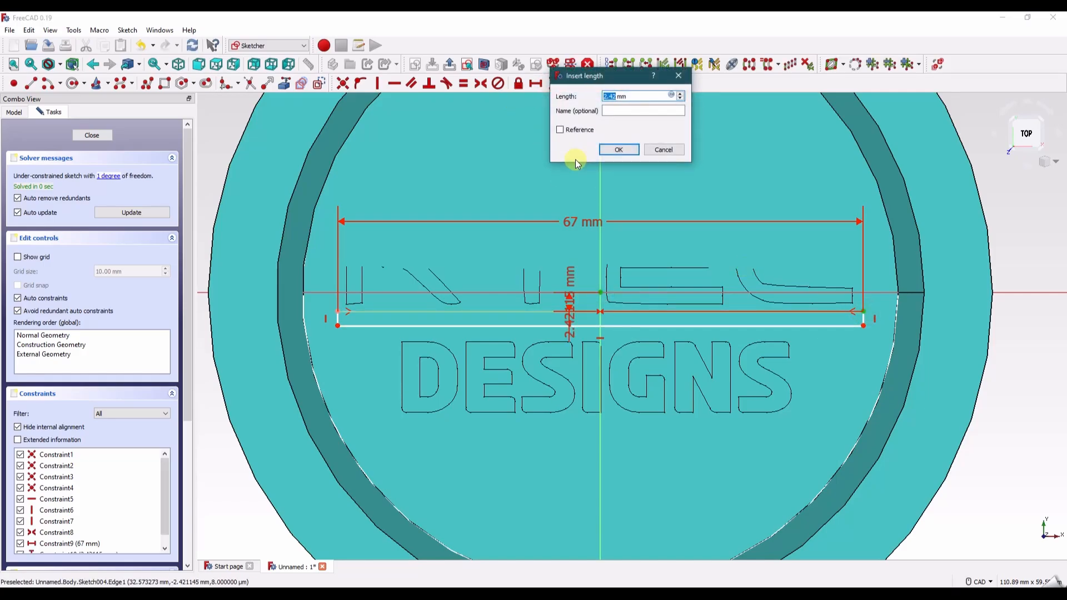
{"action": "type", "text": "2.5"}
{"action": "key", "text": "Return"}
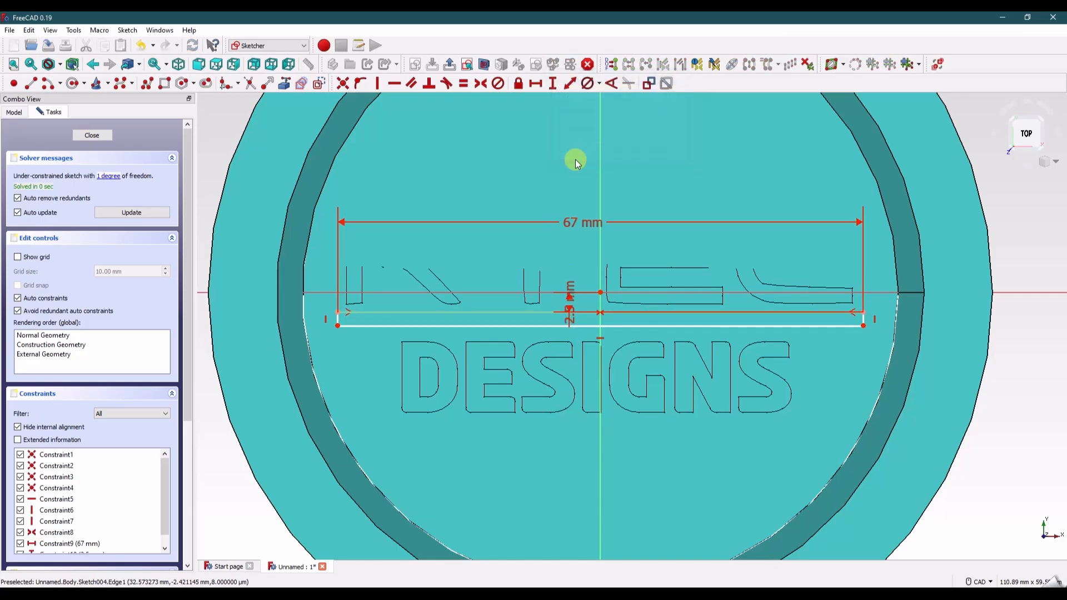
{"action": "left_click_drag", "start_coordinate": [571, 285], "coordinate": [955, 158]}
Step: Constrain the rectangle's height to 2 mm, move the dimension outside the plate and close the sketch
{"action": "left_click", "coordinate": [863, 320]}
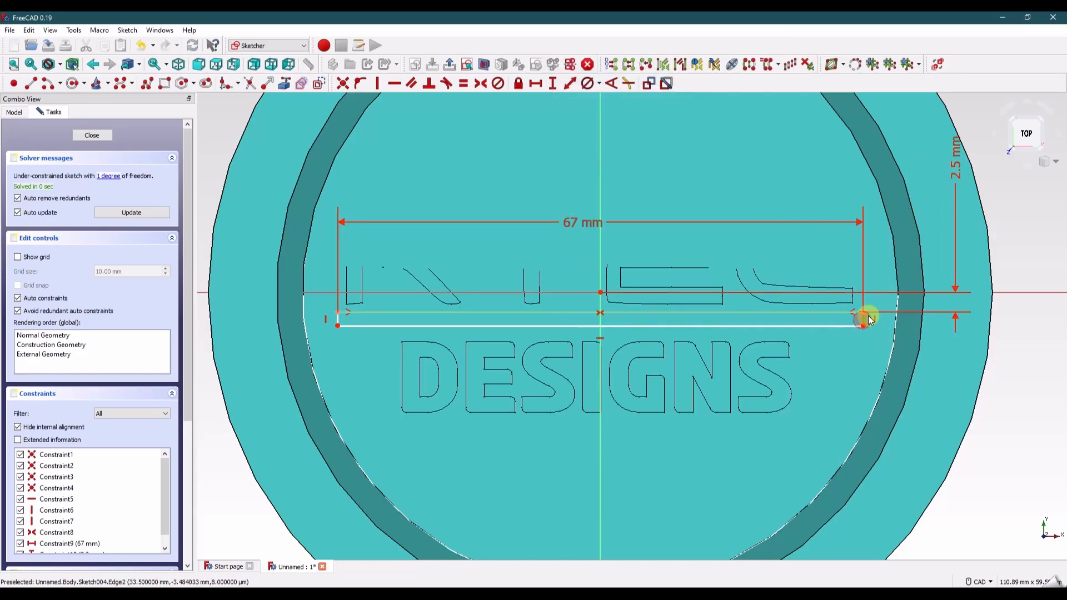
{"action": "left_click", "coordinate": [555, 84]}
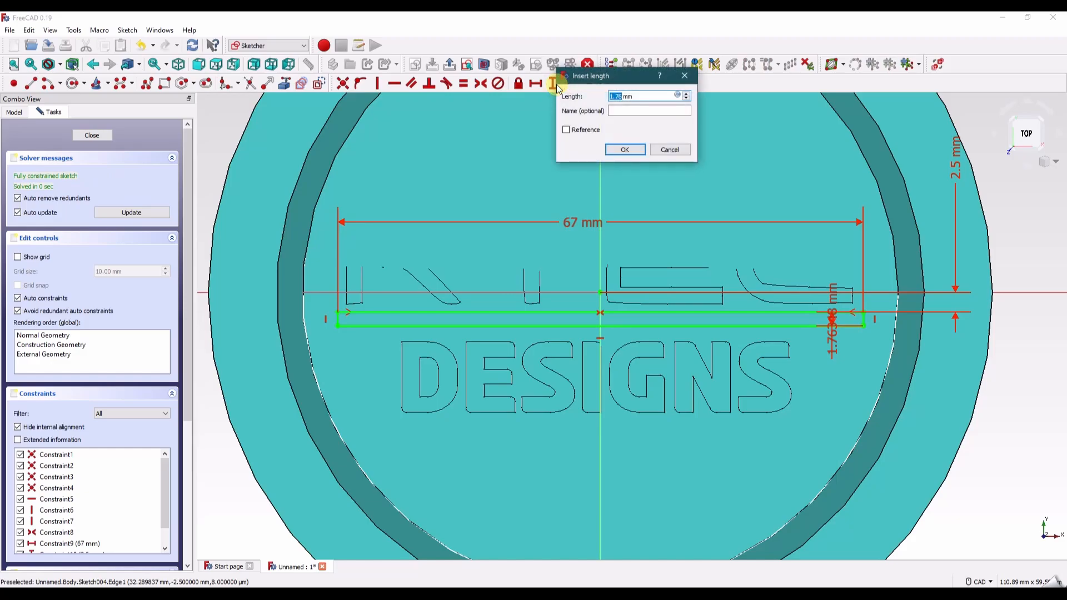
{"action": "type", "text": "2"}
{"action": "key", "text": "Return"}
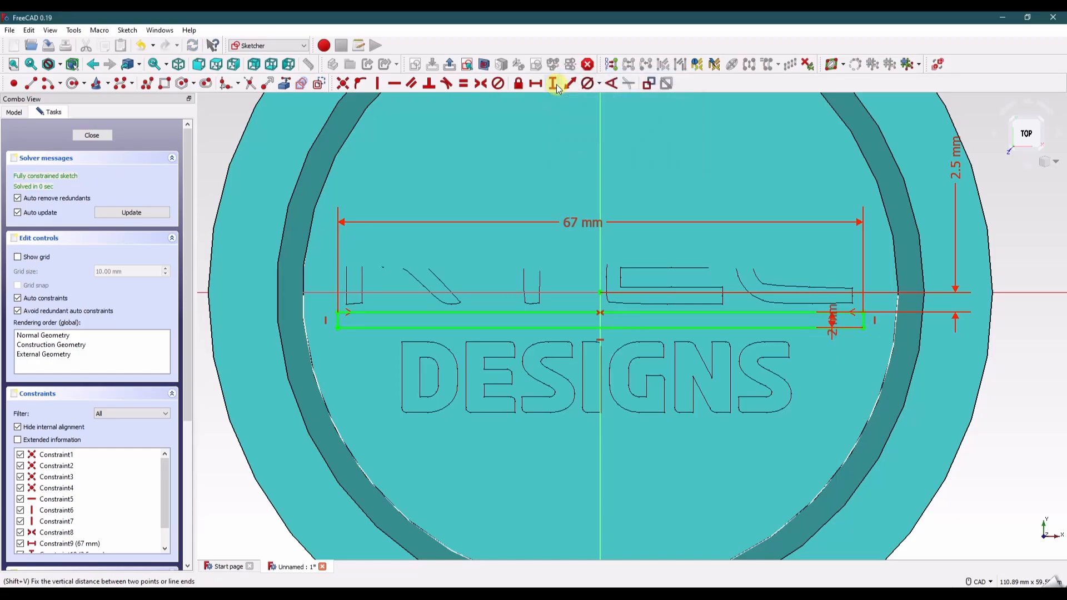
{"action": "left_click_drag", "start_coordinate": [834, 317], "coordinate": [1011, 406]}
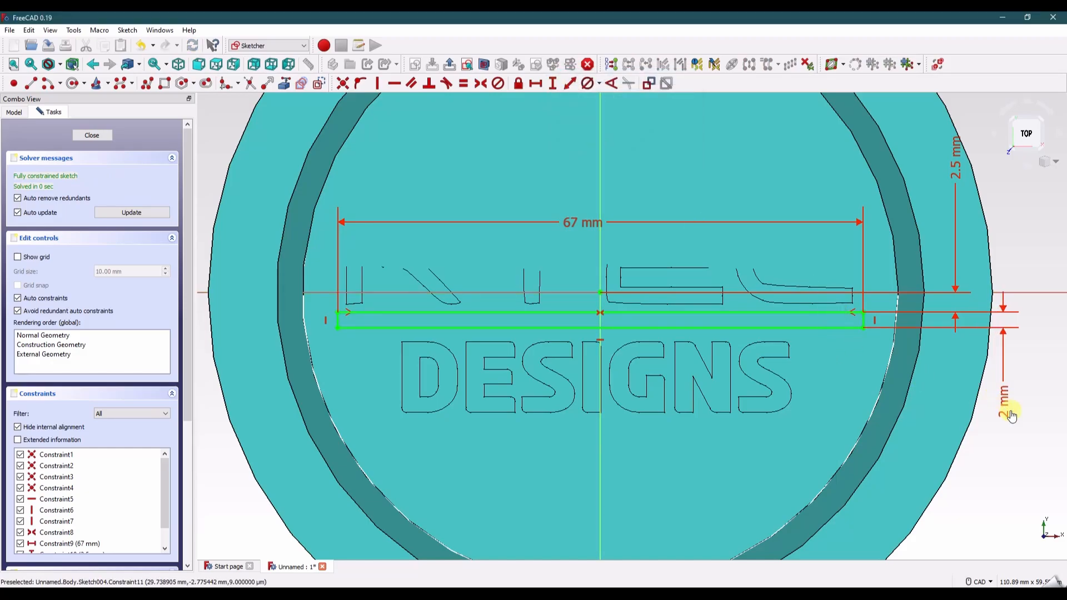
{"action": "left_click", "coordinate": [92, 135]}
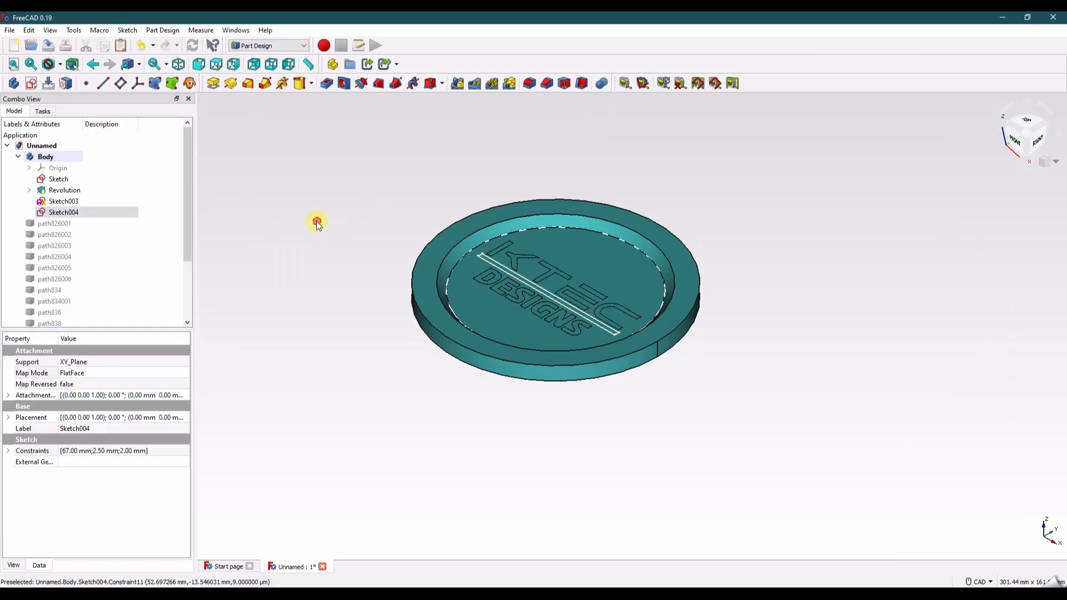
{"action": "left_click", "coordinate": [289, 212]}
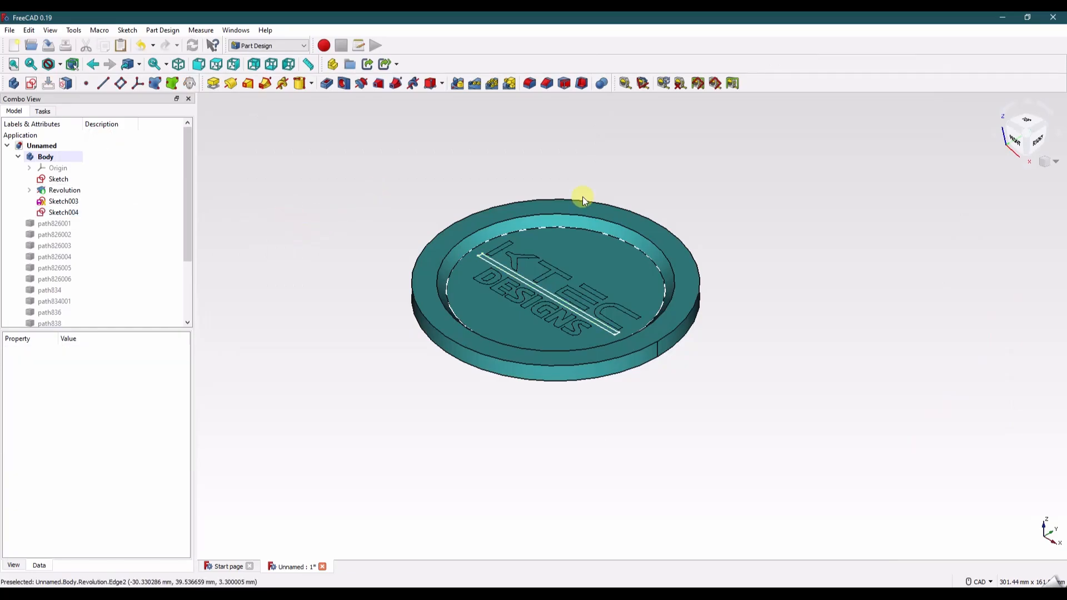
Step: Start another sketch on the XY plane and draw a vertical construction line about 69 mm long from the origin up the vertical axis
{"action": "left_click", "coordinate": [383, 202]}
{"action": "left_click", "coordinate": [31, 82]}
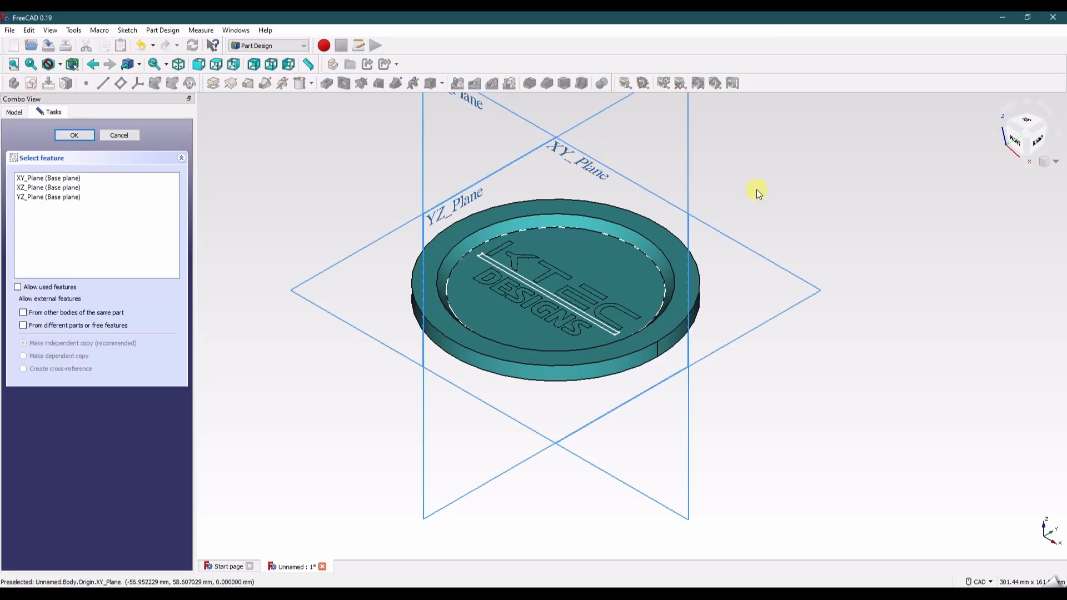
{"action": "left_click", "coordinate": [747, 245]}
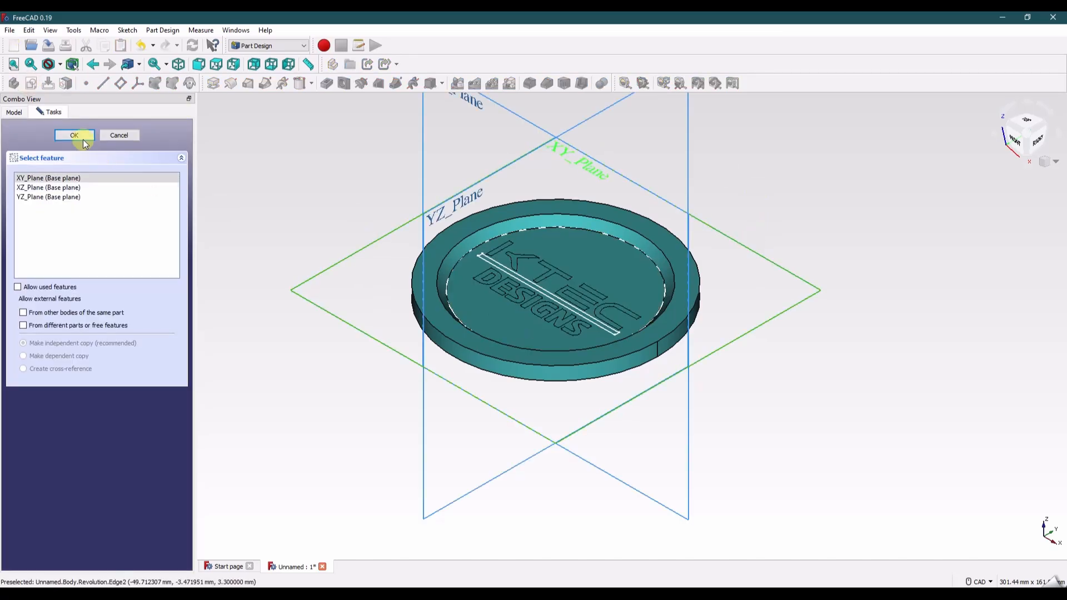
{"action": "left_click", "coordinate": [73, 135]}
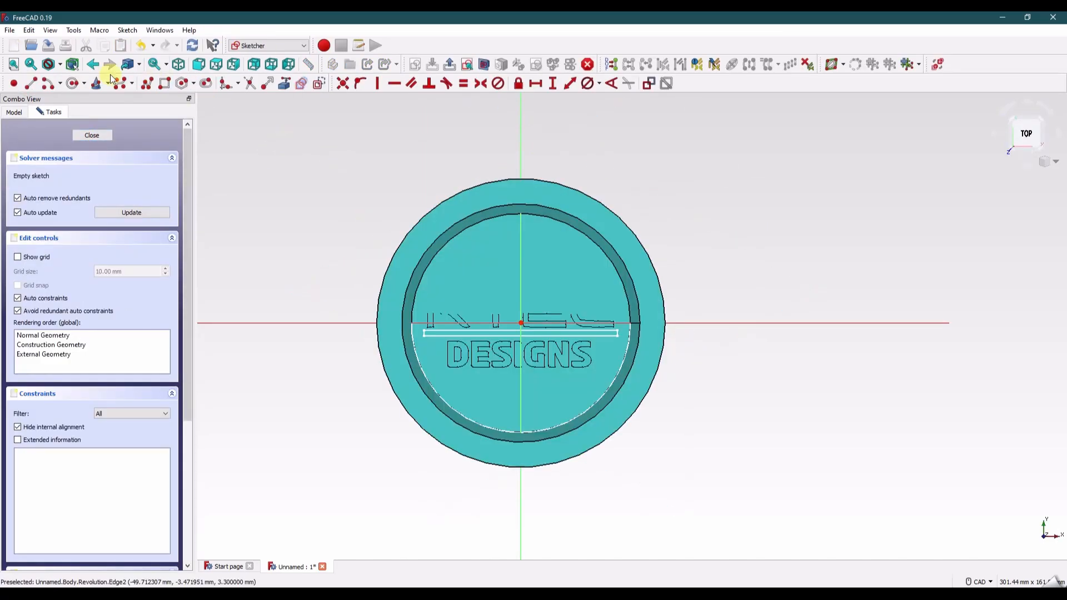
{"action": "left_click", "coordinate": [31, 82]}
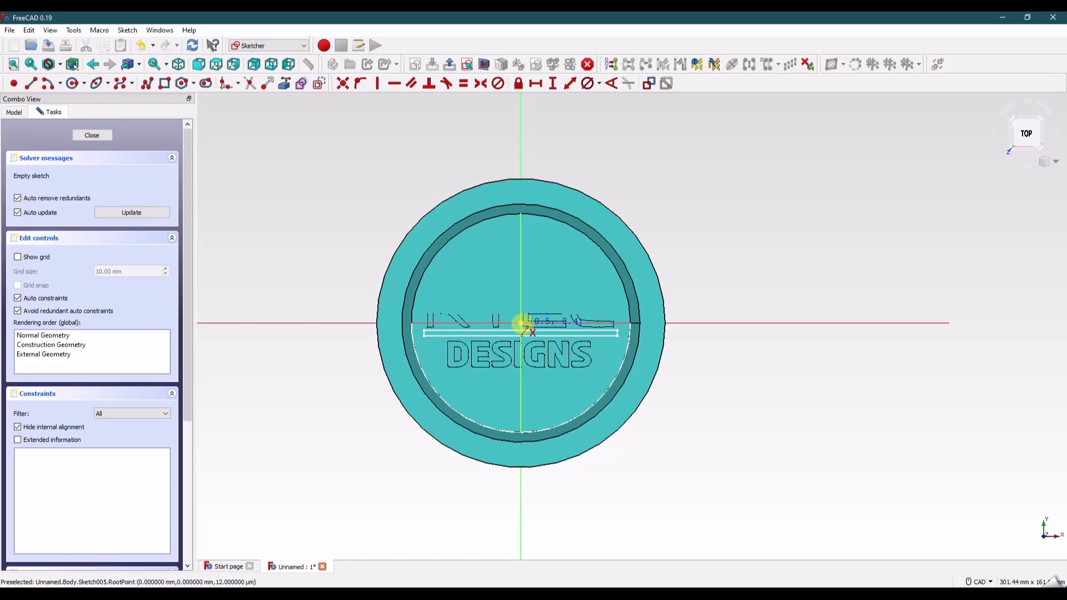
{"action": "left_click", "coordinate": [520, 323]}
{"action": "left_click", "coordinate": [520, 123]}
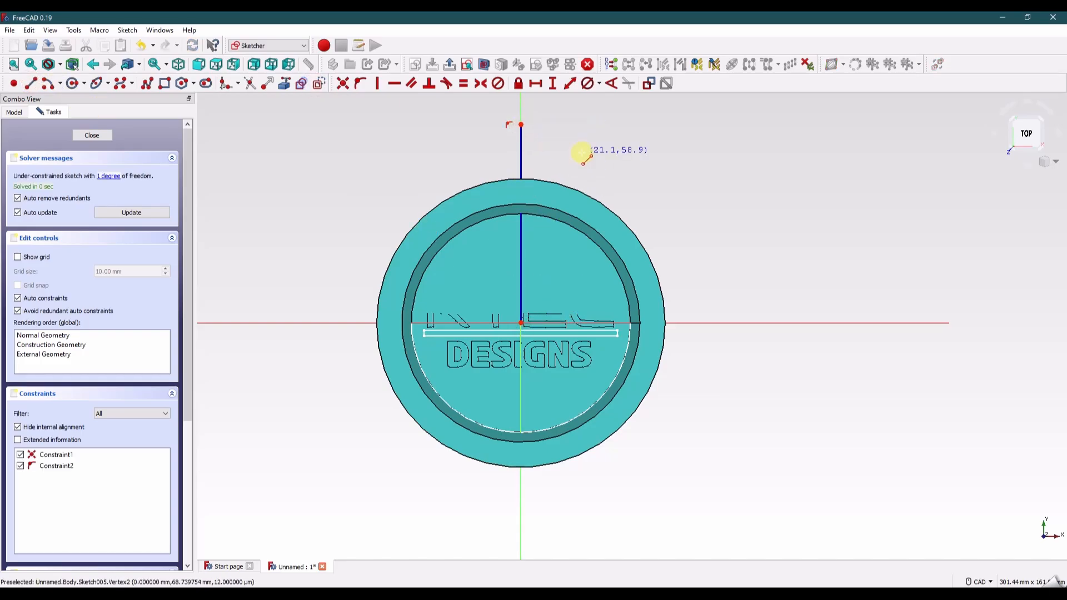
Step: Draw two concentric construction circles centred on the origin, with radii of about 50 mm and about 45 mm
{"action": "scroll", "coordinate": [602, 203], "scroll_direction": "up", "scroll_amount": 3}
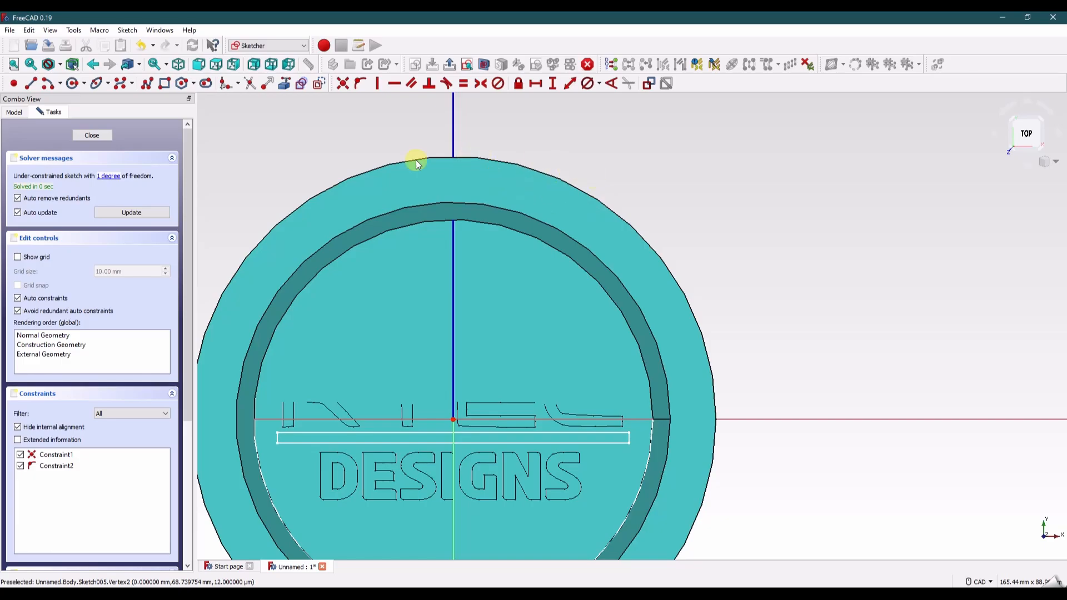
{"action": "left_click", "coordinate": [73, 83]}
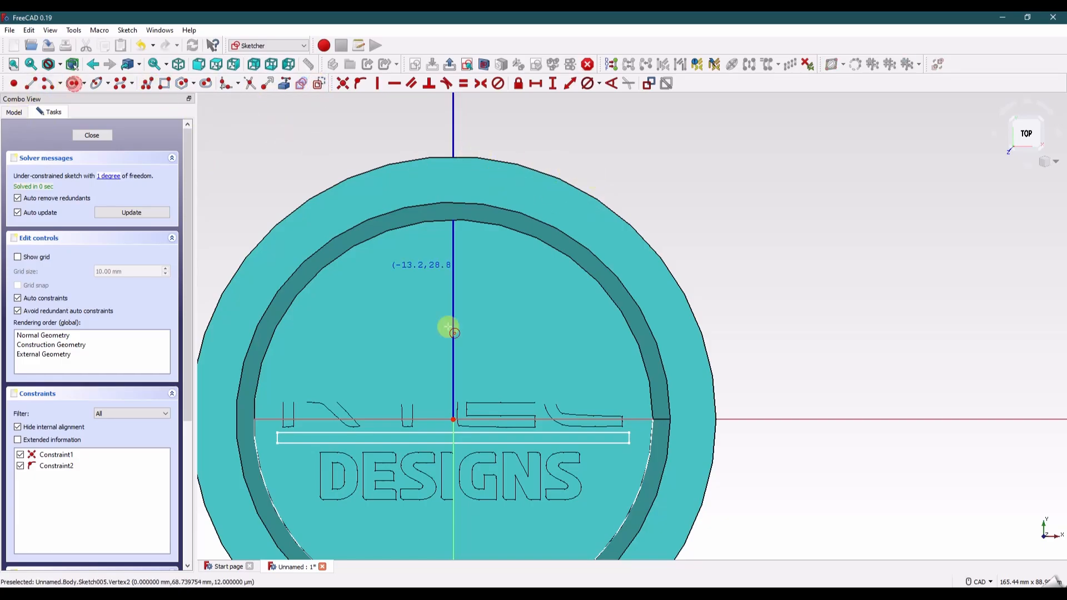
{"action": "left_click", "coordinate": [453, 421]}
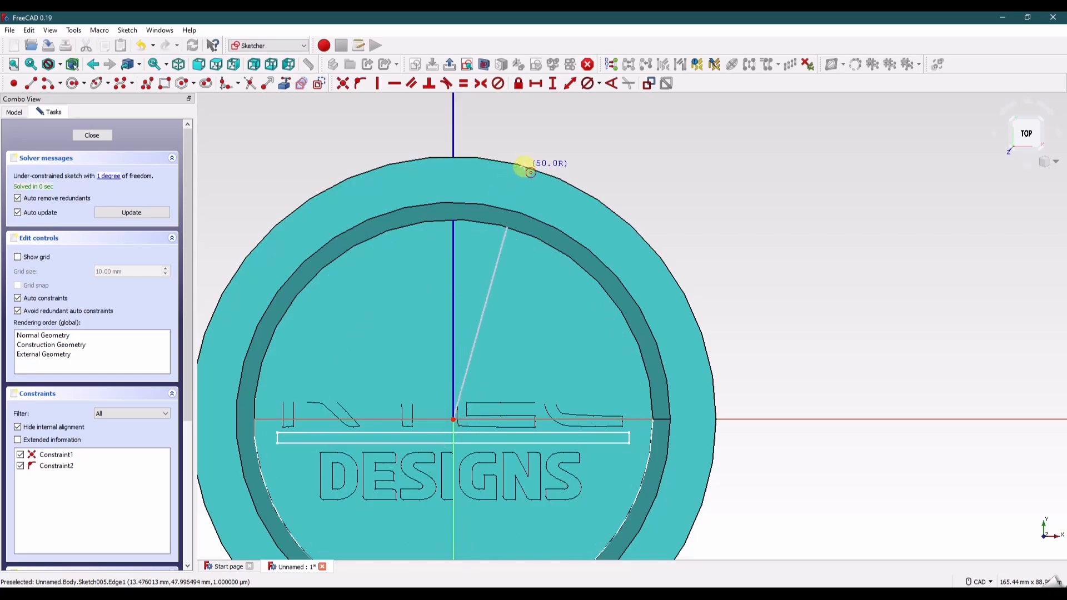
{"action": "left_click", "coordinate": [528, 170]}
{"action": "left_click", "coordinate": [454, 420]}
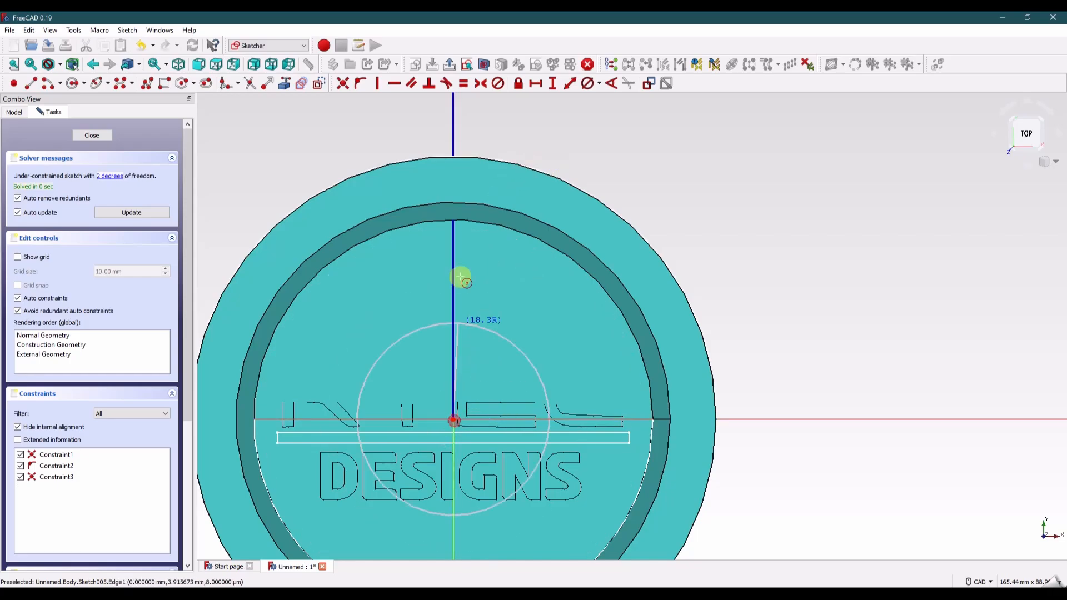
{"action": "left_click", "coordinate": [510, 185]}
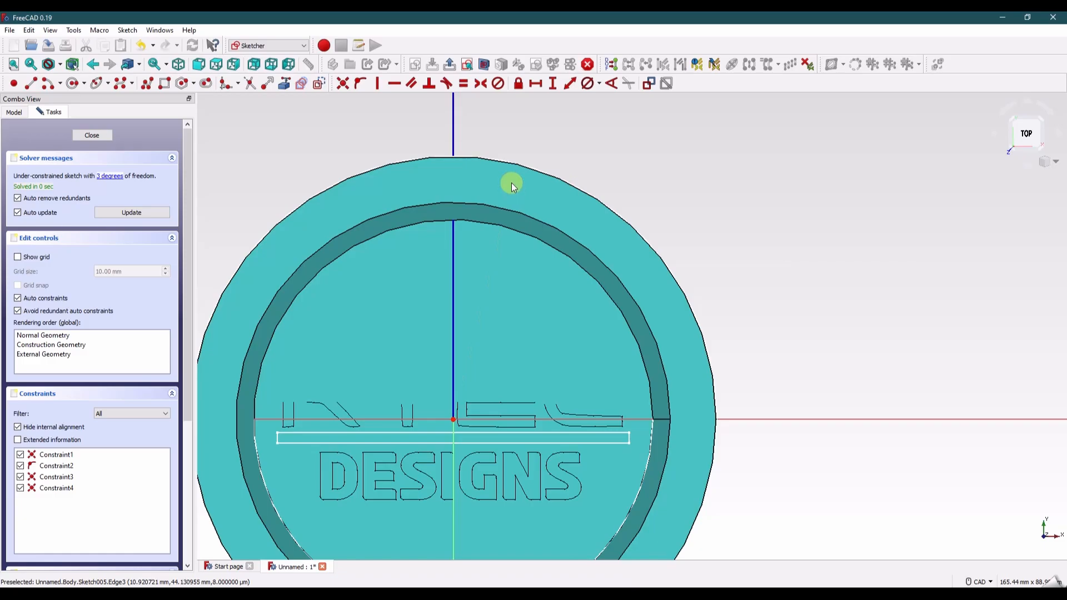
Step: Draw two short lines joining the outer and inner circles, one starting about 6 mm right of the vertical axis and one further clockwise, and close the sketch
{"action": "left_click", "coordinate": [44, 83]}
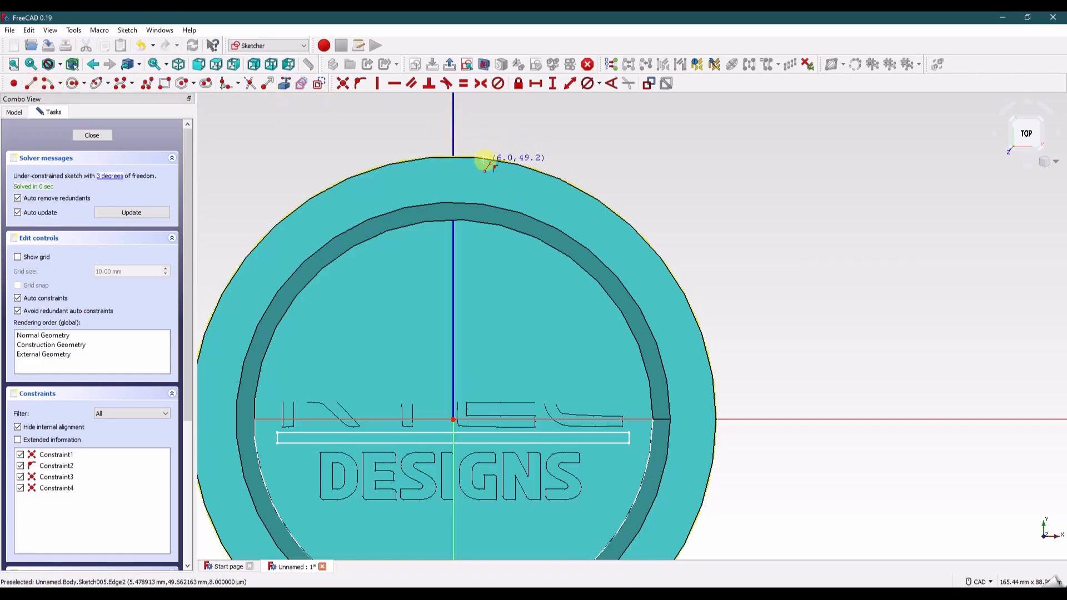
{"action": "left_click", "coordinate": [486, 158]}
{"action": "left_click", "coordinate": [498, 185]}
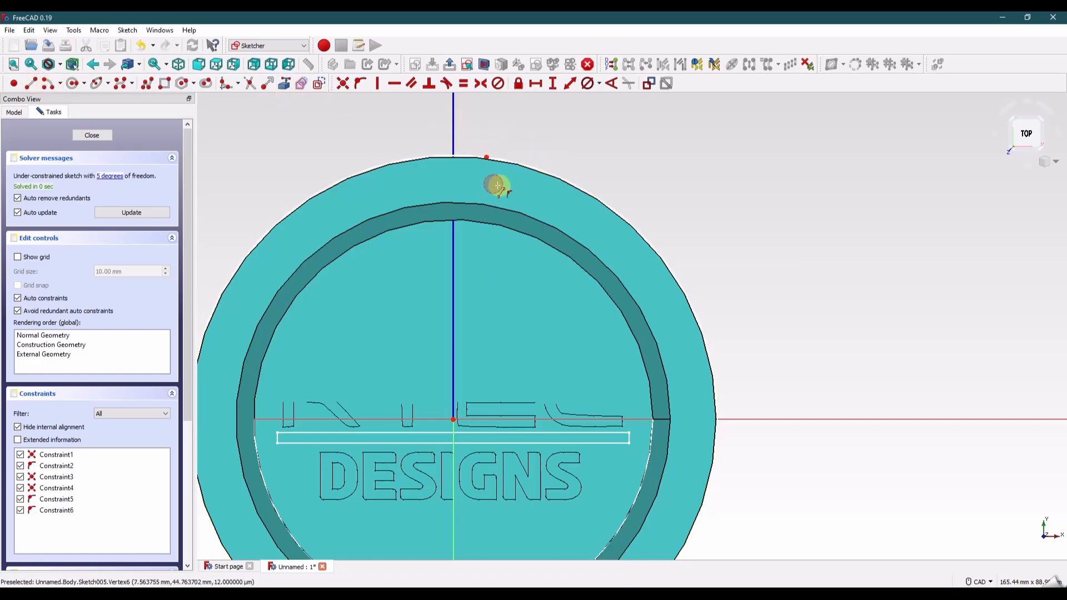
{"action": "left_click", "coordinate": [588, 190]}
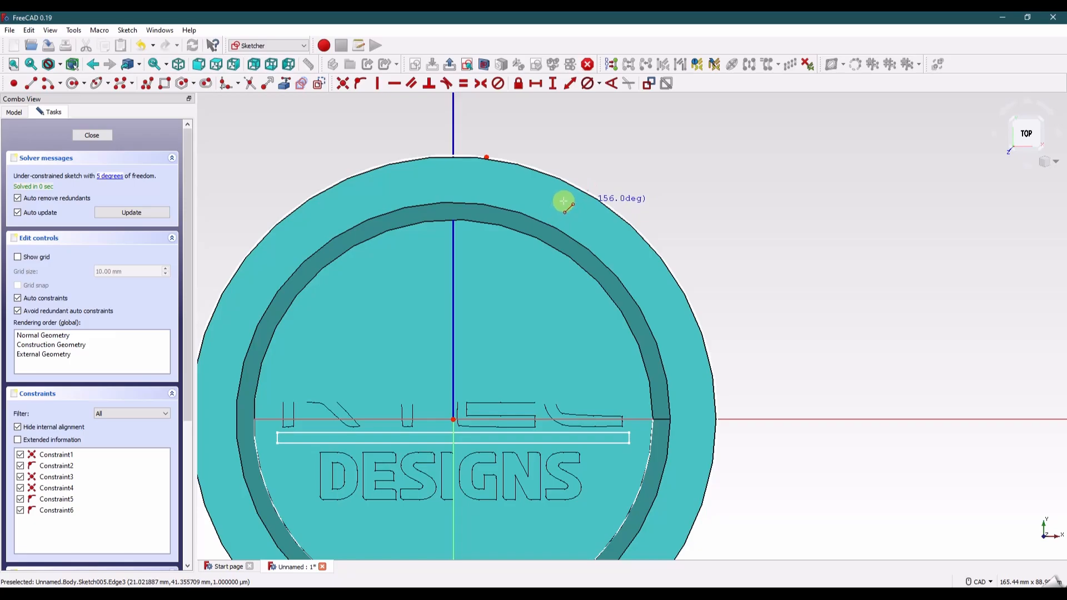
{"action": "left_click", "coordinate": [562, 204]}
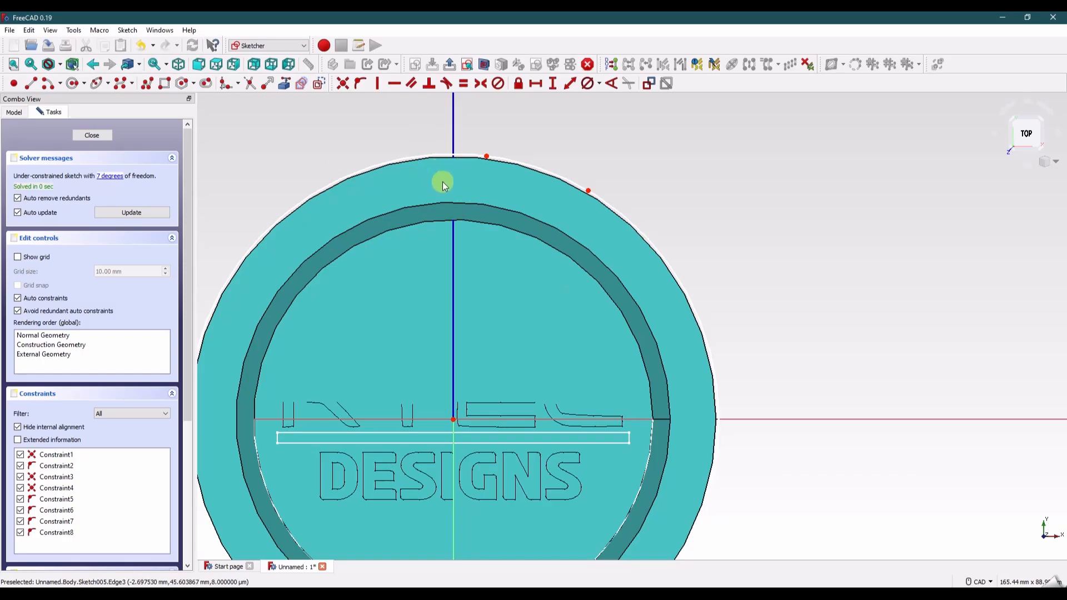
{"action": "left_click", "coordinate": [93, 135]}
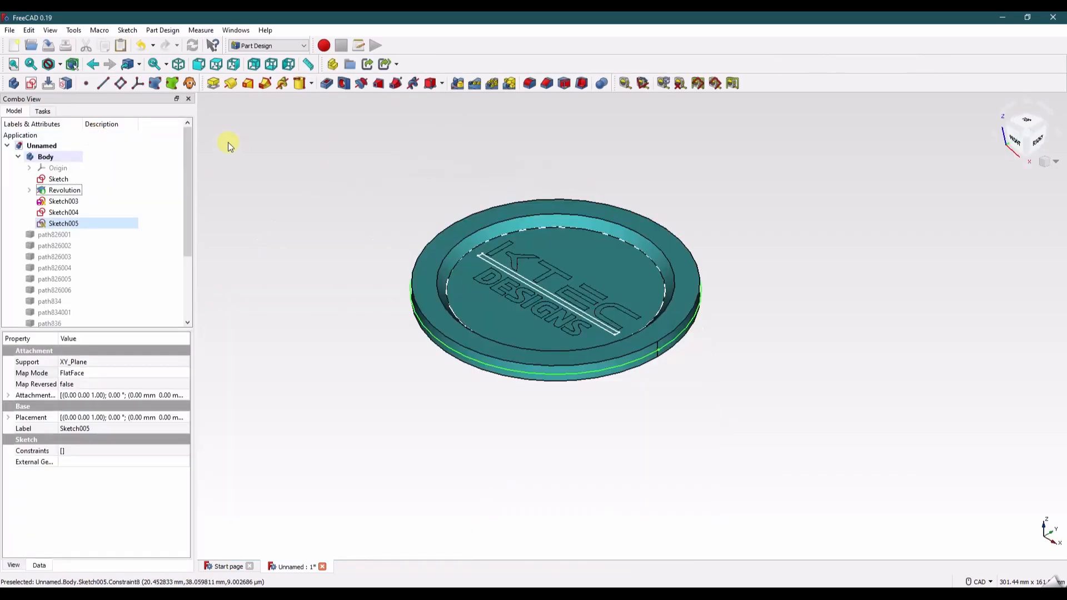
Step: Raise the new rim sketch by setting the z position of its attachment offset to 6.5 mm
{"action": "left_click", "coordinate": [81, 224]}
{"action": "scroll", "coordinate": [100, 322], "scroll_direction": "down", "scroll_amount": 2}
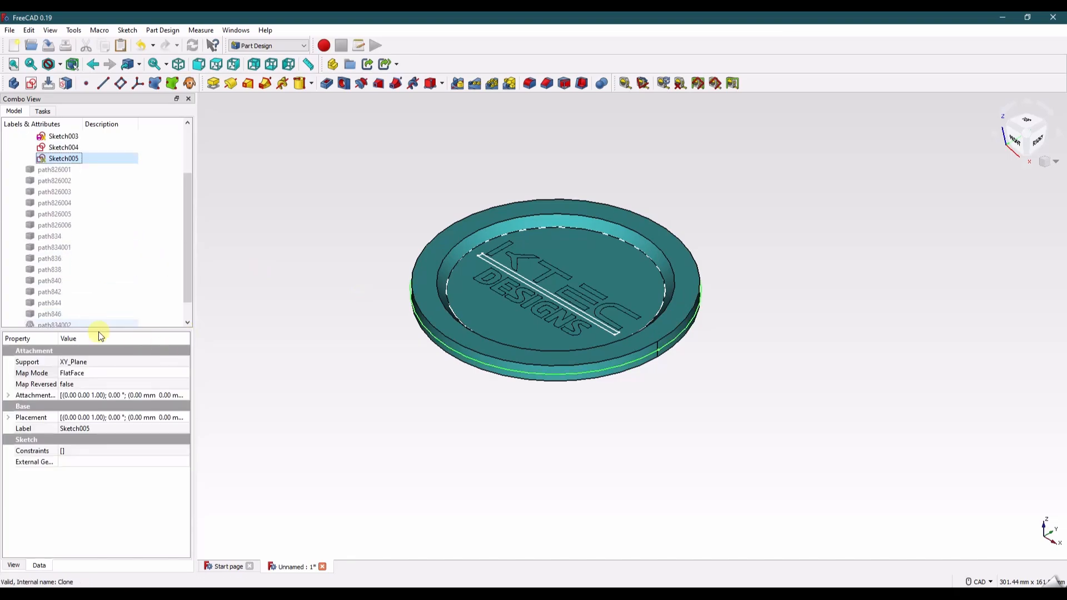
{"action": "left_click", "coordinate": [9, 395]}
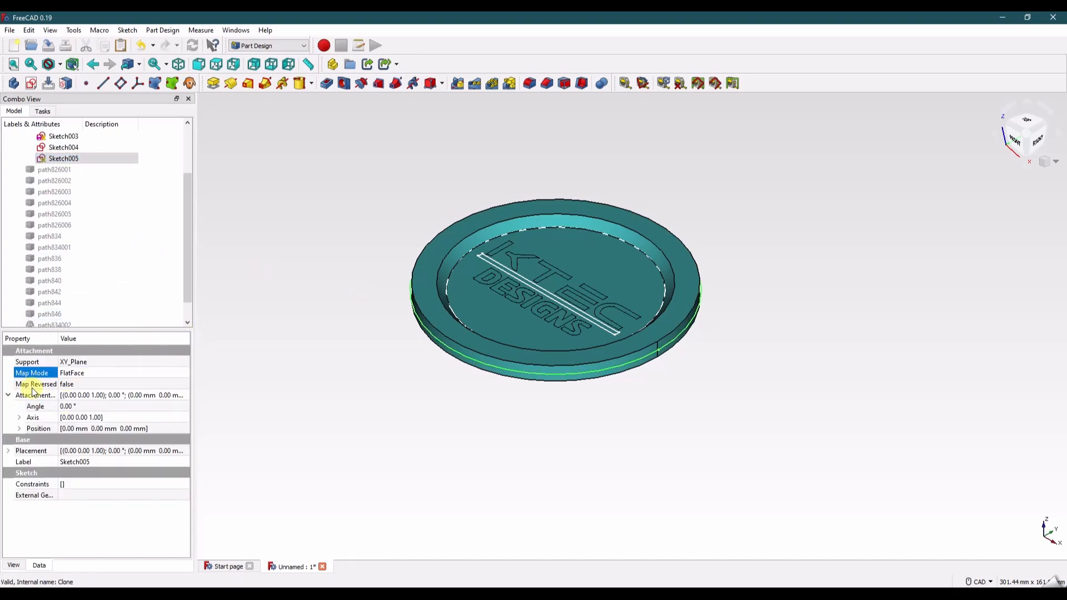
{"action": "left_click", "coordinate": [20, 430]}
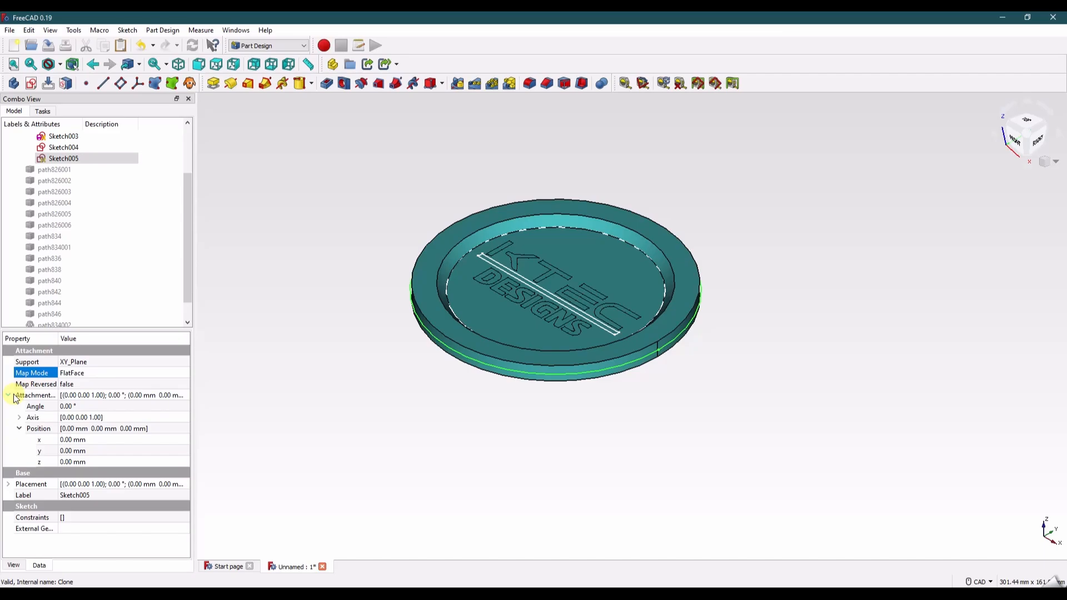
{"action": "left_click", "coordinate": [100, 462]}
{"action": "type", "text": "6.5"}
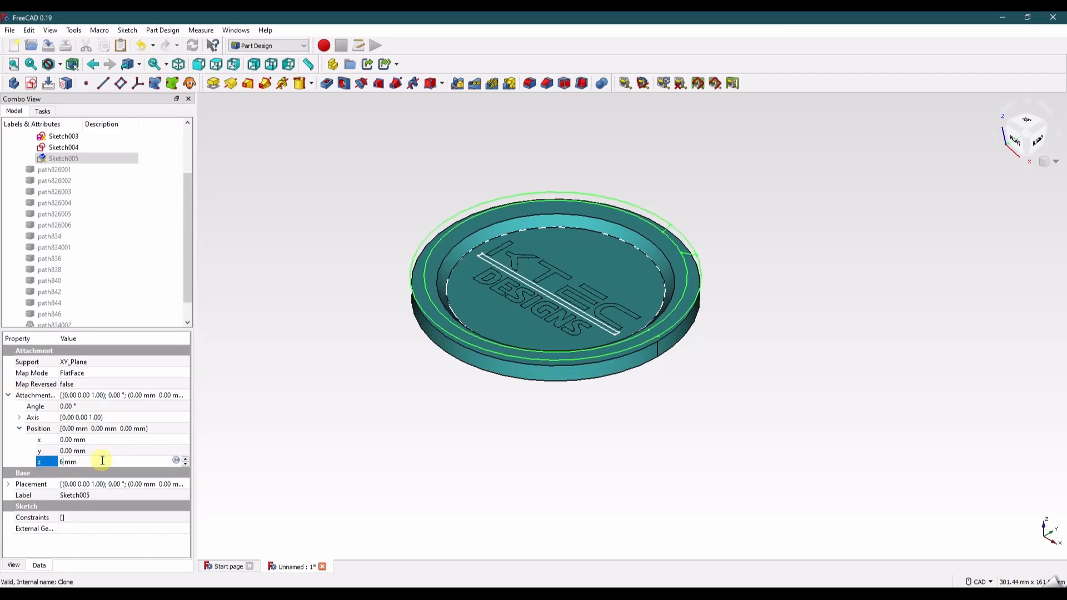
Step: Check the rim sketch's height from the side and lower its attachment z position to 3.3 mm, level with the plate's upper face
{"action": "left_click", "coordinate": [1050, 160]}
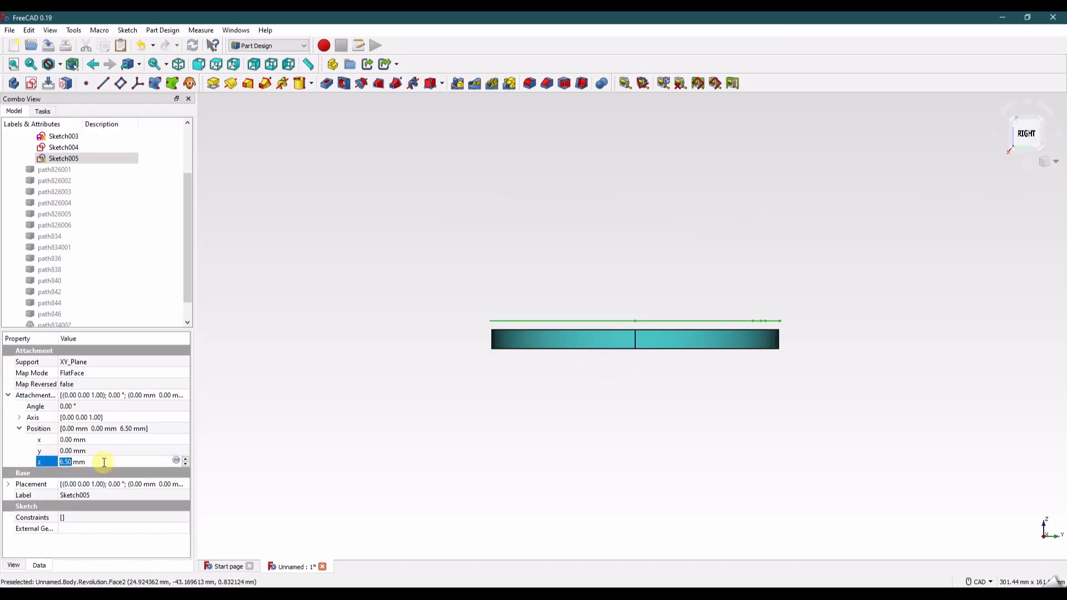
{"action": "left_click", "coordinate": [103, 462]}
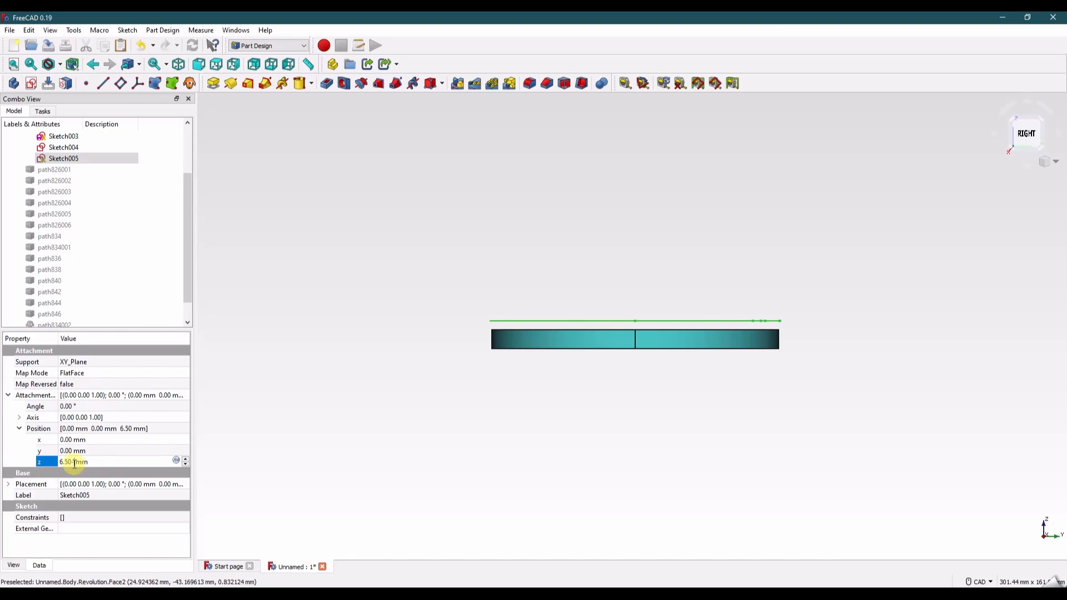
{"action": "type", "text": "-1.2"}
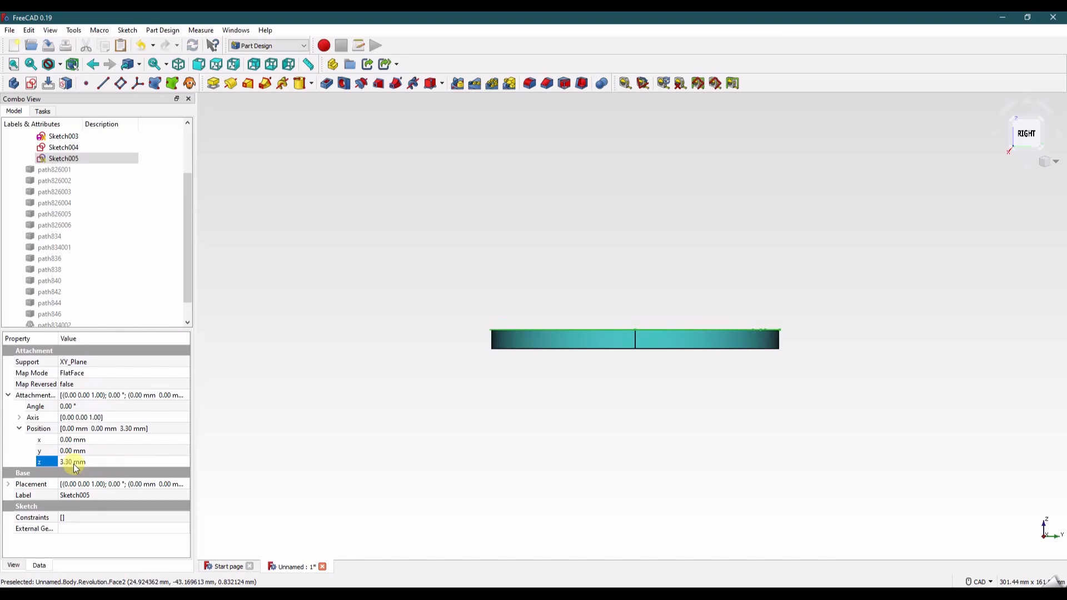
{"action": "left_click", "coordinate": [272, 339]}
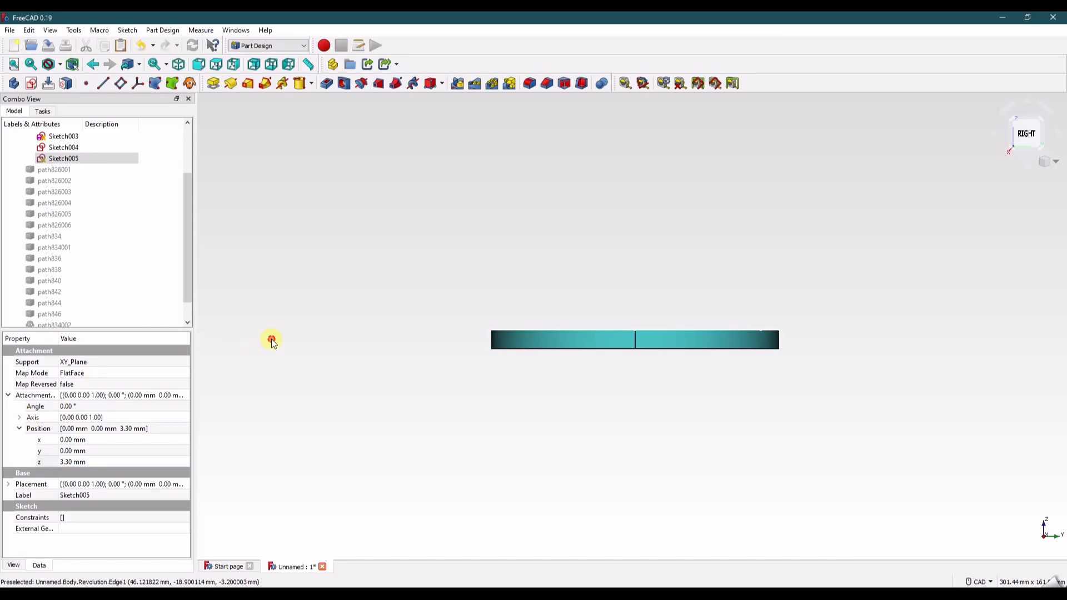
{"action": "left_click", "coordinate": [1055, 162]}
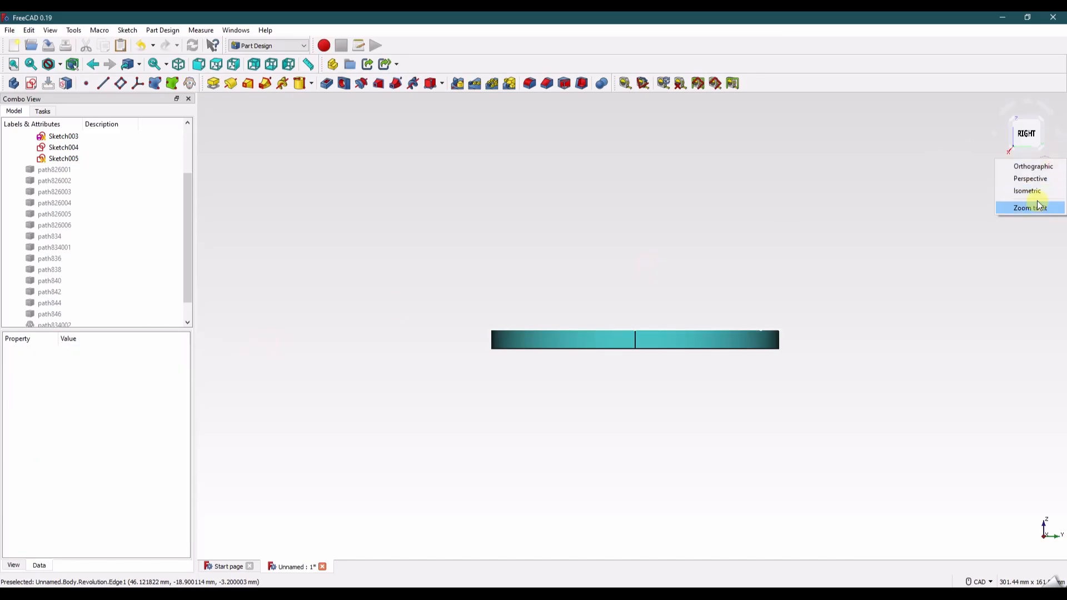
{"action": "left_click", "coordinate": [1030, 207]}
{"action": "scroll", "coordinate": [93, 228], "scroll_direction": "up", "scroll_amount": 2}
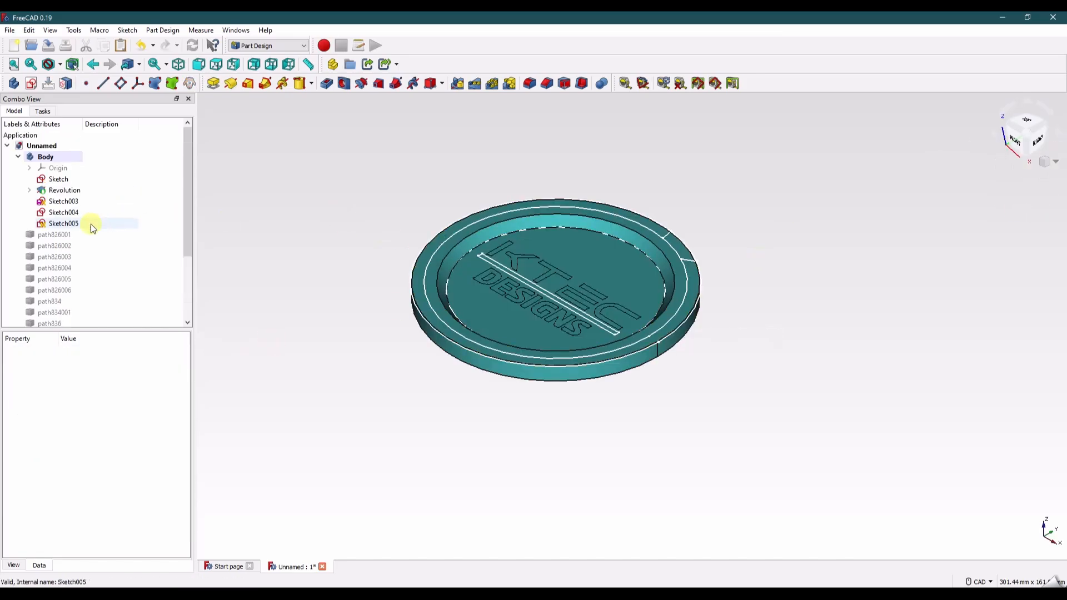
Step: Reopen the rim sketch for editing and constrain the outer circle's diameter to 100 mm
{"action": "left_click", "coordinate": [59, 224]}
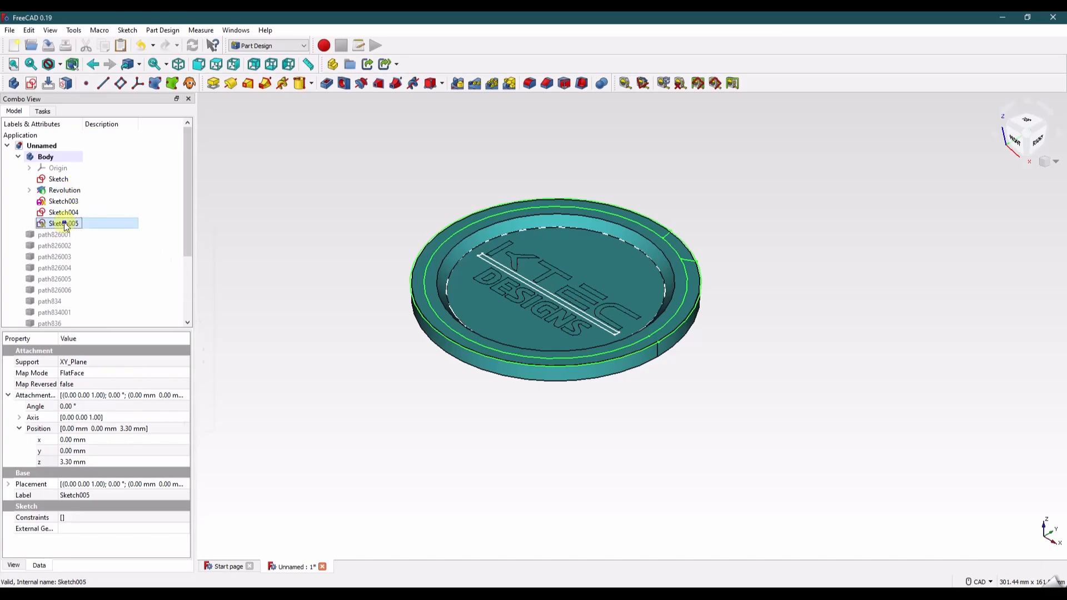
{"action": "right_click", "coordinate": [65, 224]}
{"action": "left_click", "coordinate": [100, 232]}
{"action": "scroll", "coordinate": [543, 195], "scroll_direction": "up", "scroll_amount": 3}
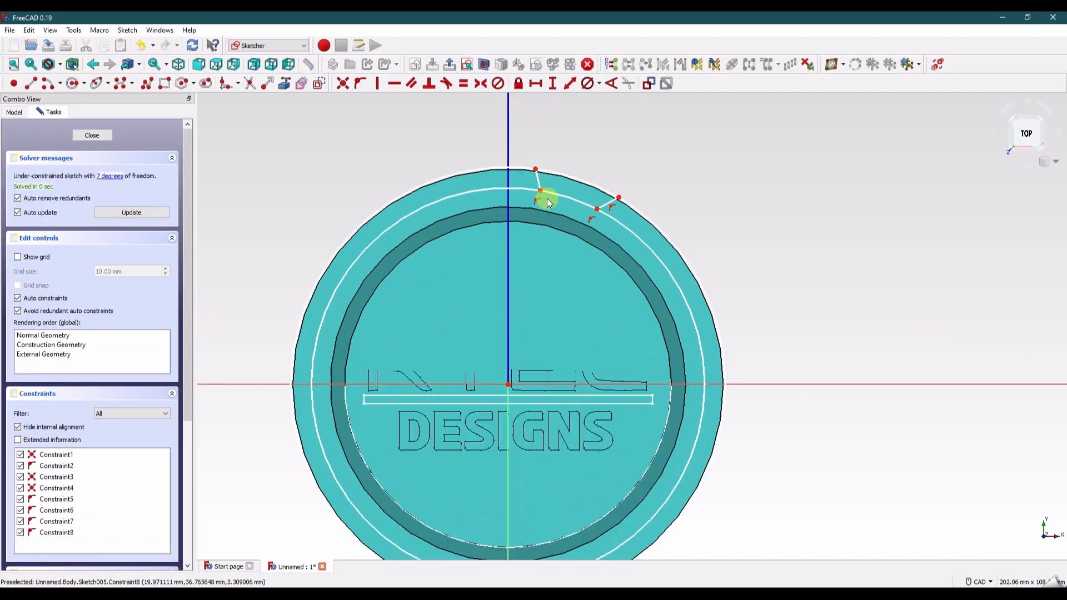
{"action": "left_click", "coordinate": [489, 167]}
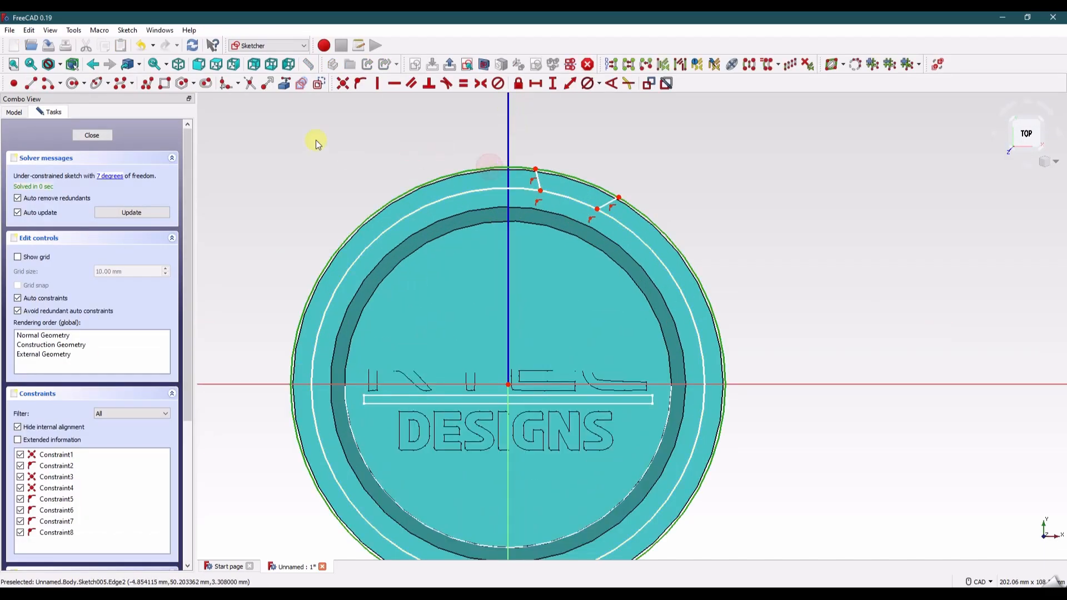
{"action": "left_click", "coordinate": [599, 83]}
{"action": "left_click", "coordinate": [592, 110]}
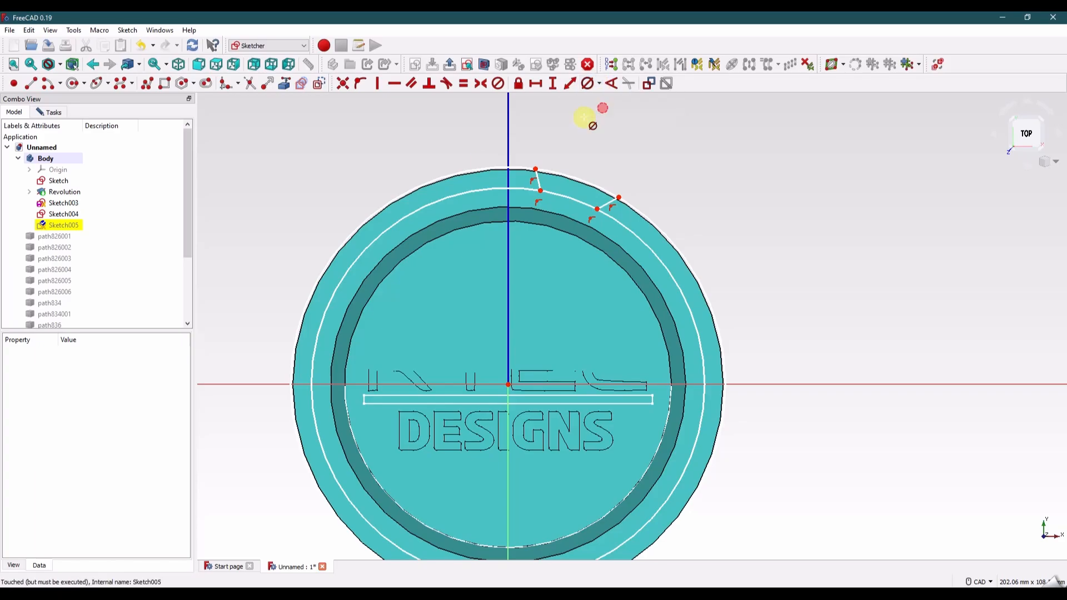
{"action": "left_click", "coordinate": [474, 168]}
{"action": "type", "text": "100mm"}
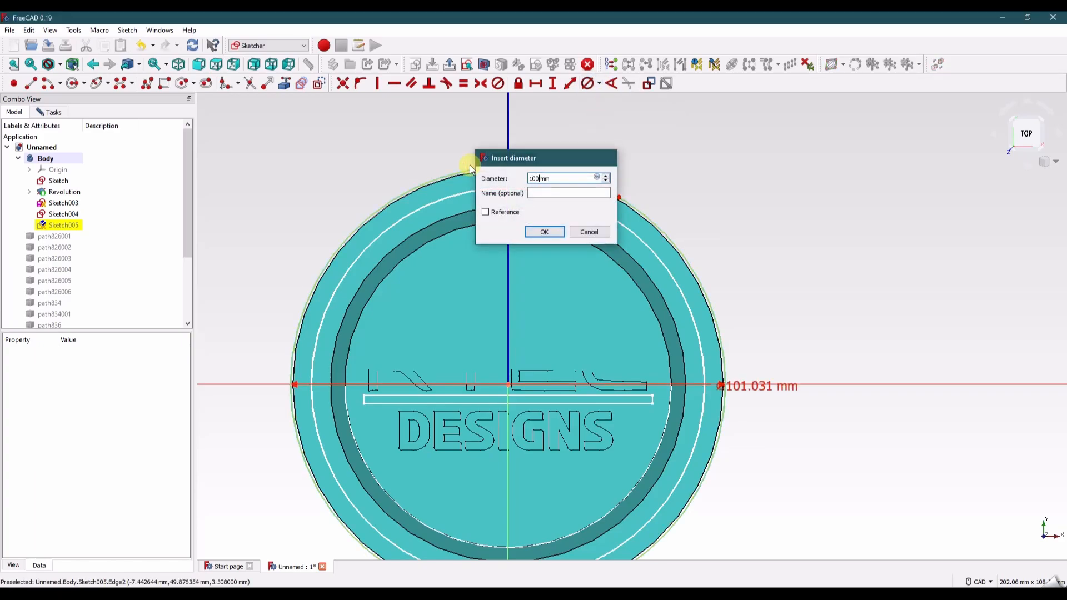
{"action": "key", "text": "Return"}
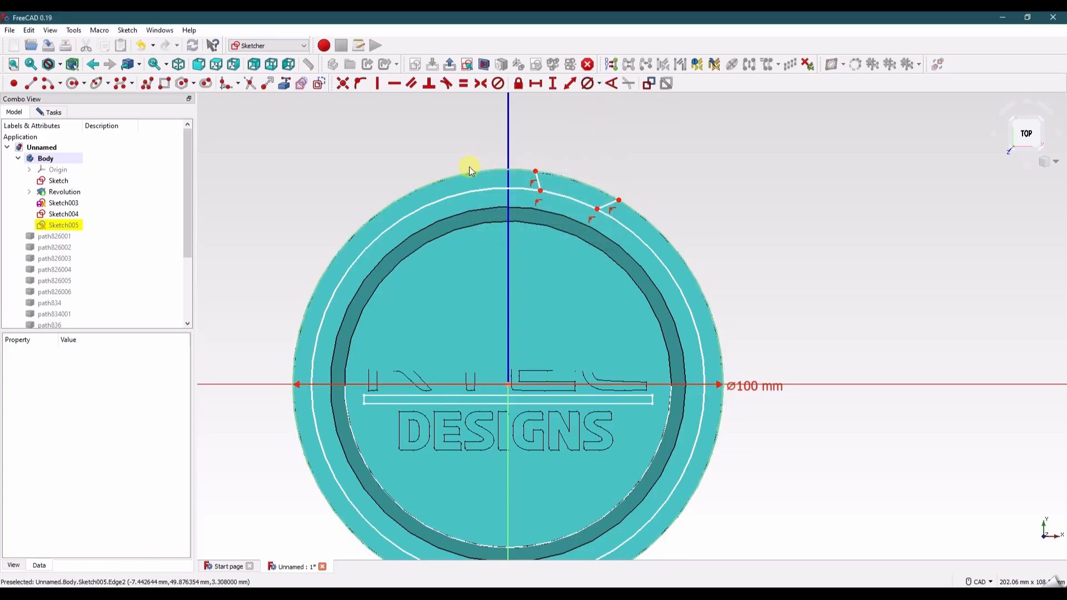
Step: Trim the outer circle so that only the arc between the two connecting lines is left
{"action": "scroll", "coordinate": [616, 210], "scroll_direction": "up", "scroll_amount": 5}
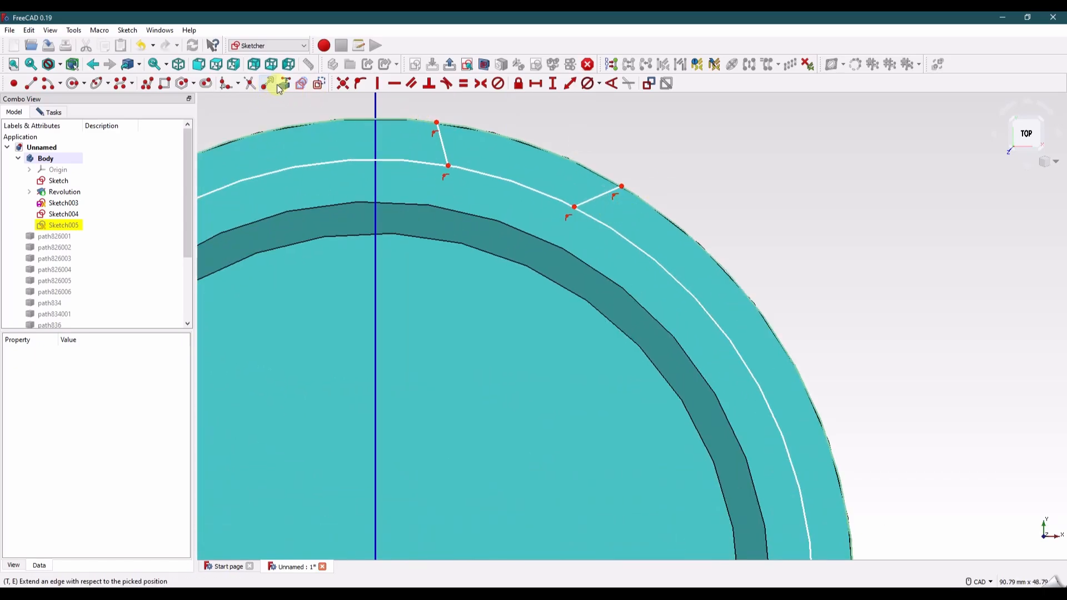
{"action": "left_click", "coordinate": [252, 86]}
{"action": "left_click", "coordinate": [354, 121]}
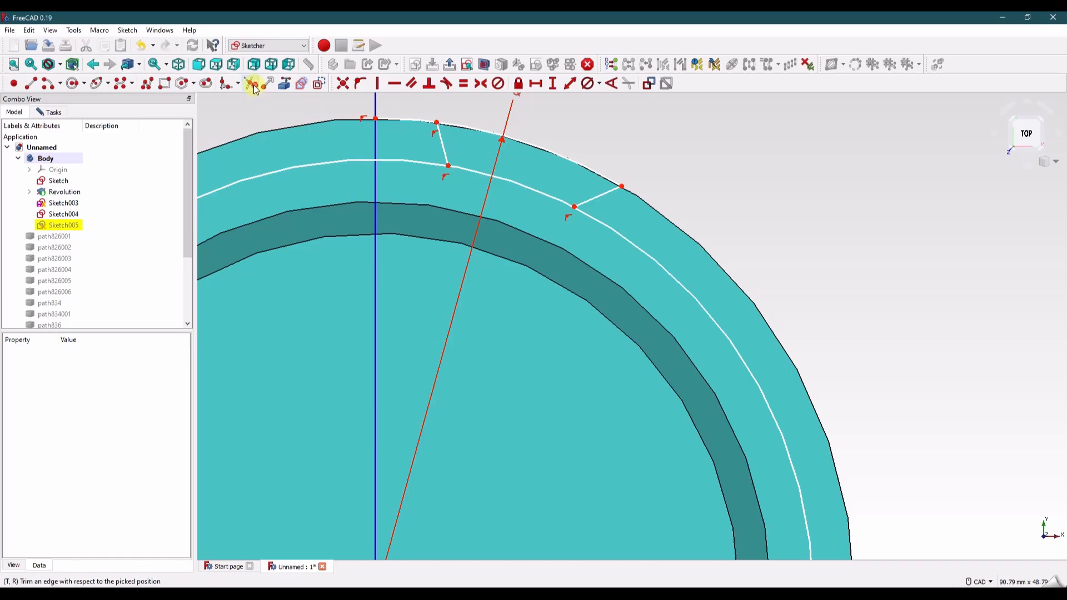
{"action": "left_click", "coordinate": [395, 119]}
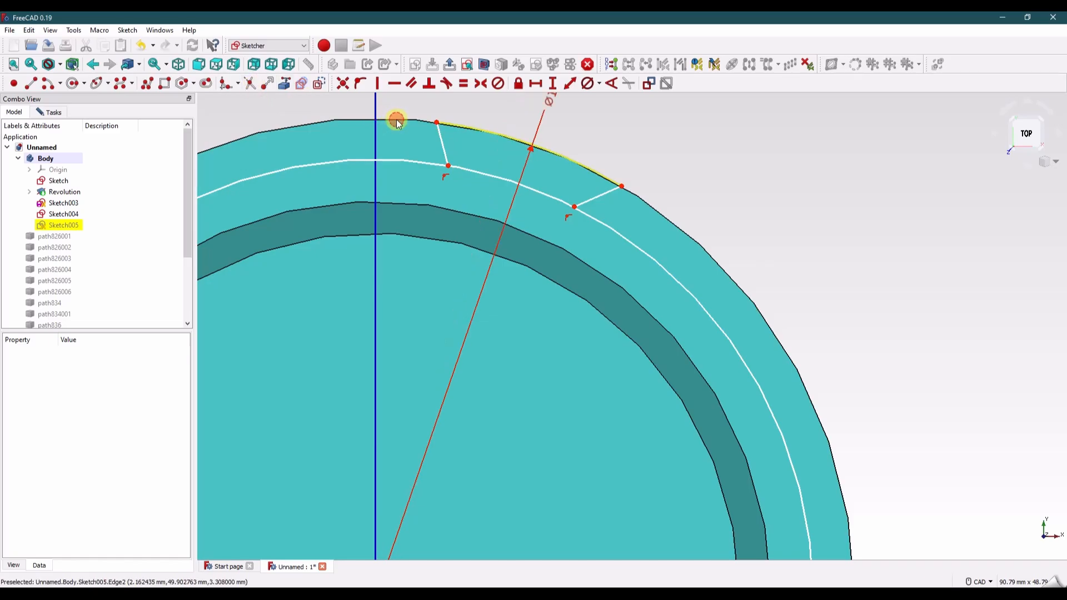
Step: Constrain the arc's endpoint nearest the vertical axis to 4.25 mm horizontally from the construction line's upper end and move the dimension clear of the plate
{"action": "left_click", "coordinate": [435, 121]}
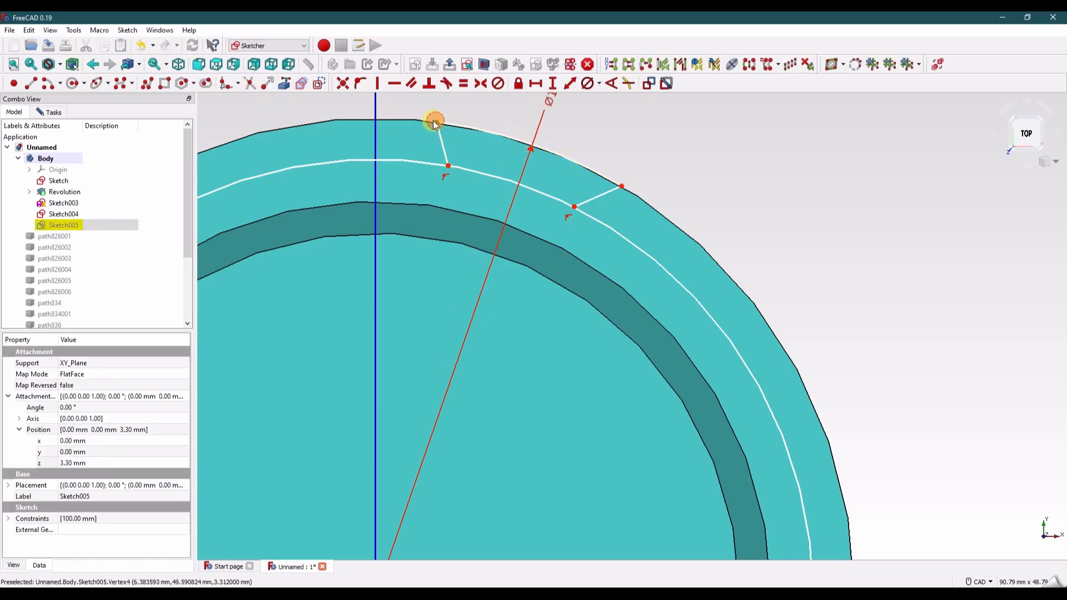
{"action": "scroll", "coordinate": [391, 114], "scroll_direction": "up", "scroll_amount": 2}
{"action": "scroll", "coordinate": [392, 113], "scroll_direction": "down", "scroll_amount": 5}
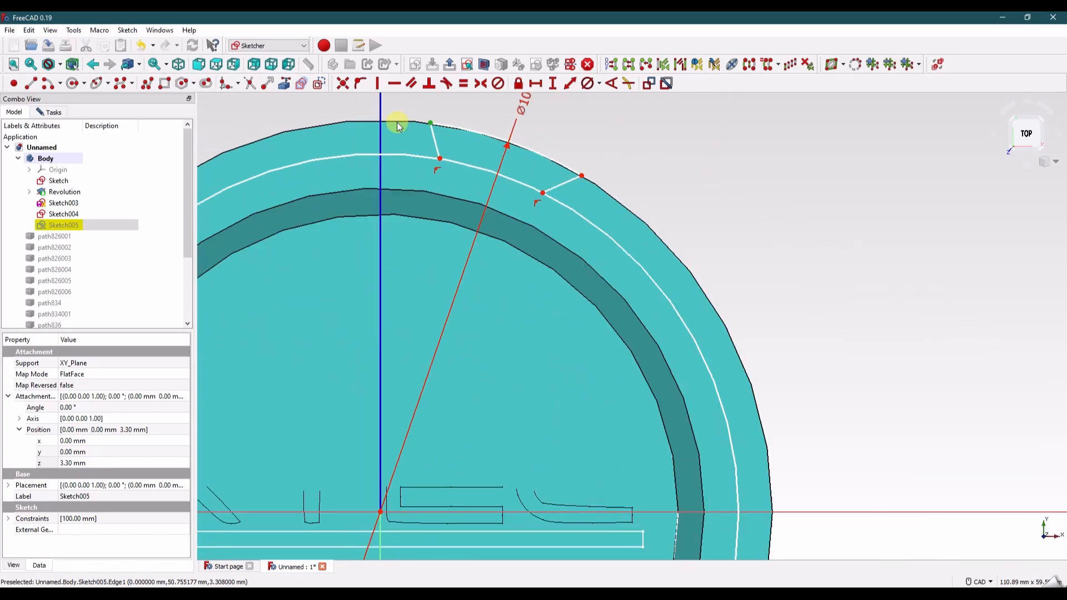
{"action": "left_click", "coordinate": [389, 180]}
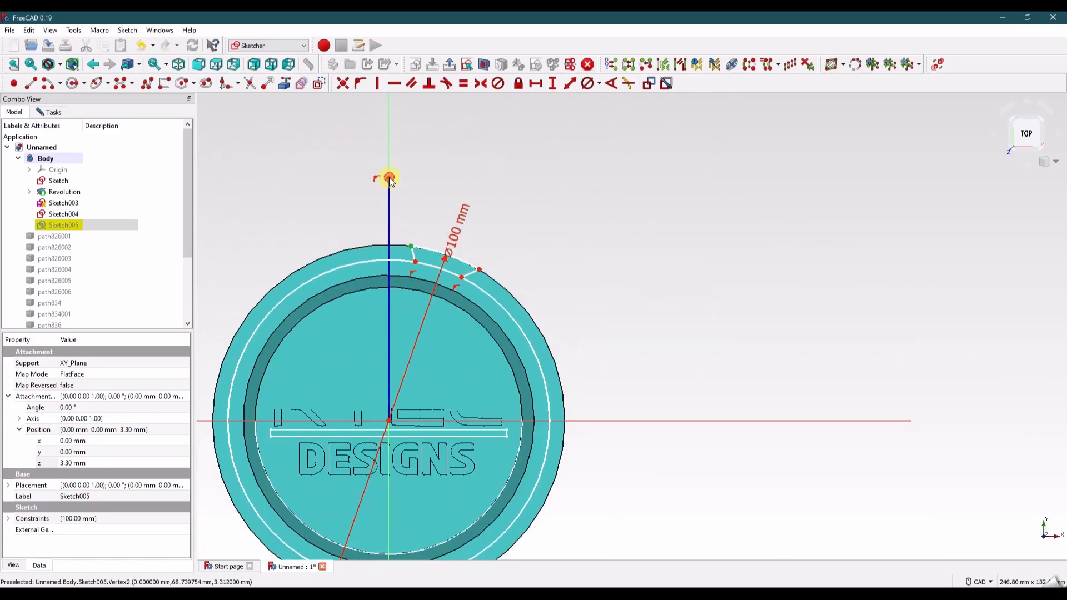
{"action": "left_click", "coordinate": [536, 84]}
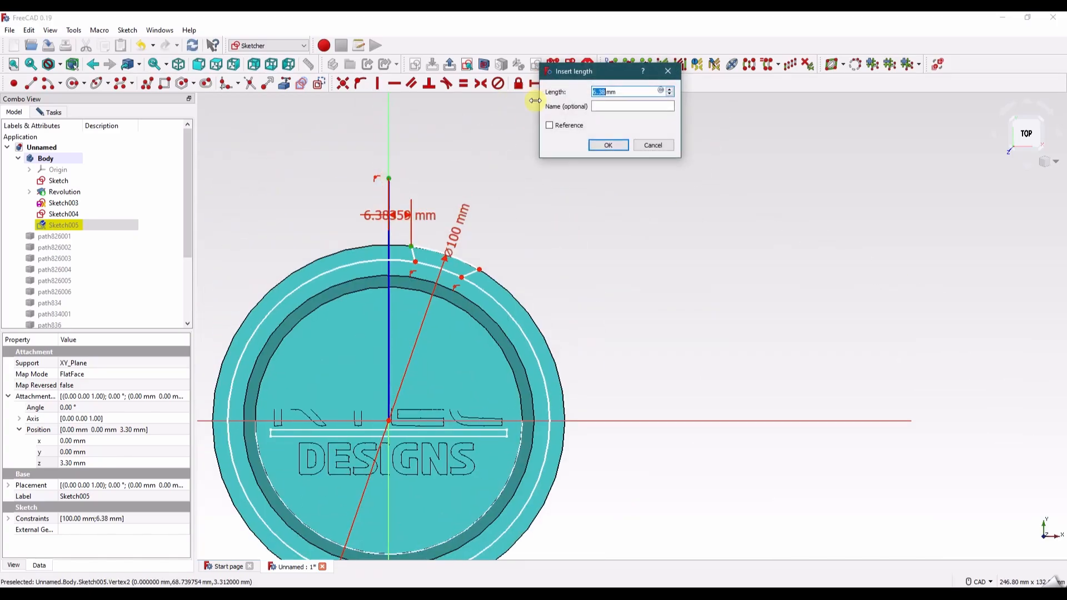
{"action": "type", "text": "4.2"}
{"action": "key", "text": "Return"}
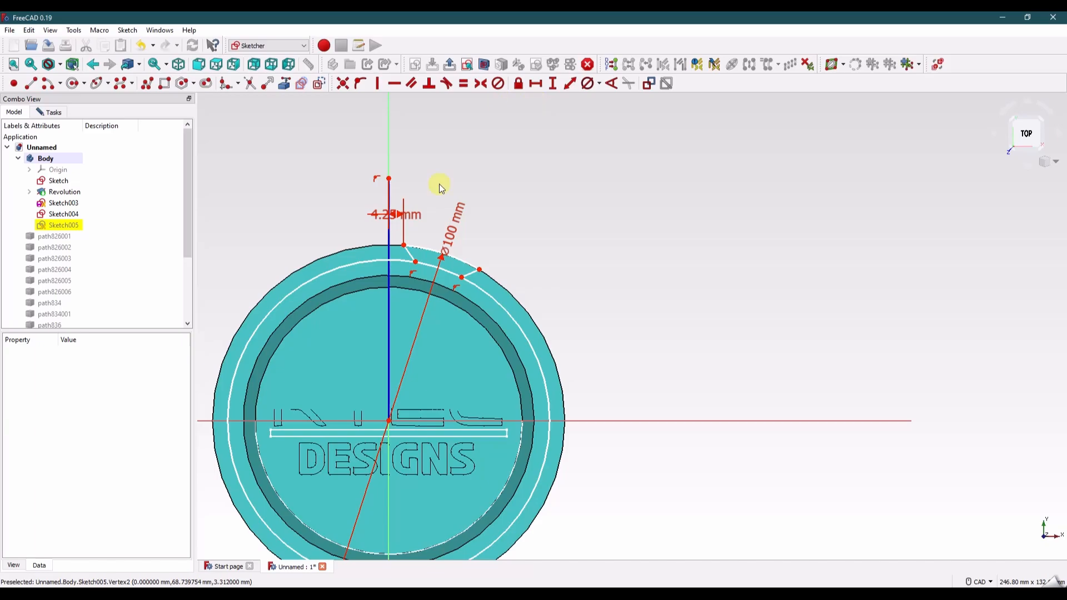
{"action": "scroll", "coordinate": [439, 185], "scroll_direction": "down", "scroll_amount": 2}
{"action": "left_click_drag", "start_coordinate": [412, 211], "coordinate": [487, 161]}
Step: Shift the inner endpoint of the connecting line nearest the vertical axis along the inner circle toward the axis, making the line steeper
{"action": "scroll", "coordinate": [413, 231], "scroll_direction": "up", "scroll_amount": 7}
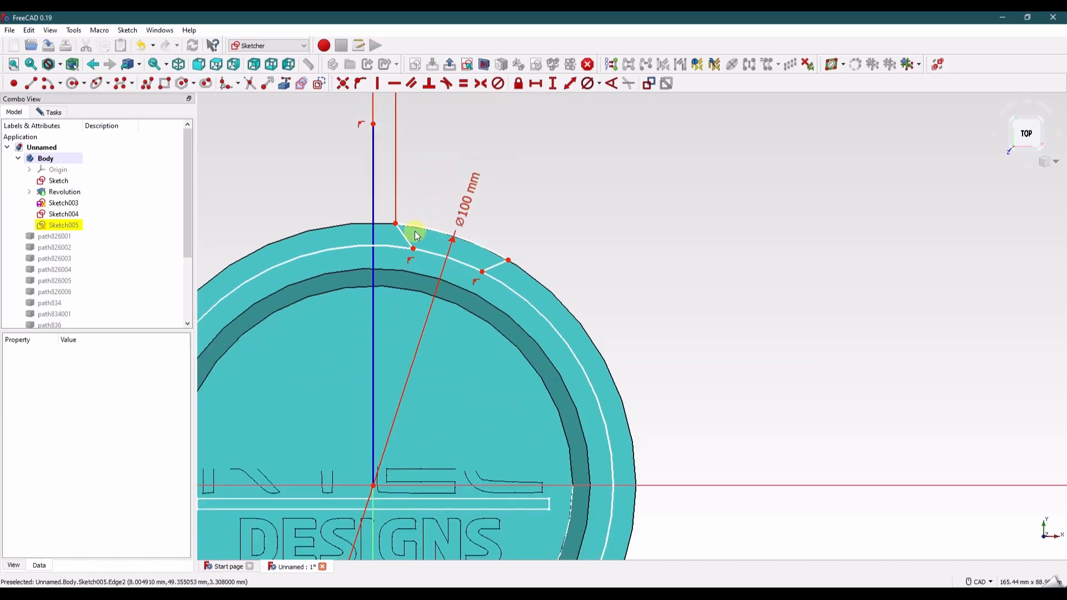
{"action": "scroll", "coordinate": [409, 245], "scroll_direction": "up", "scroll_amount": 1}
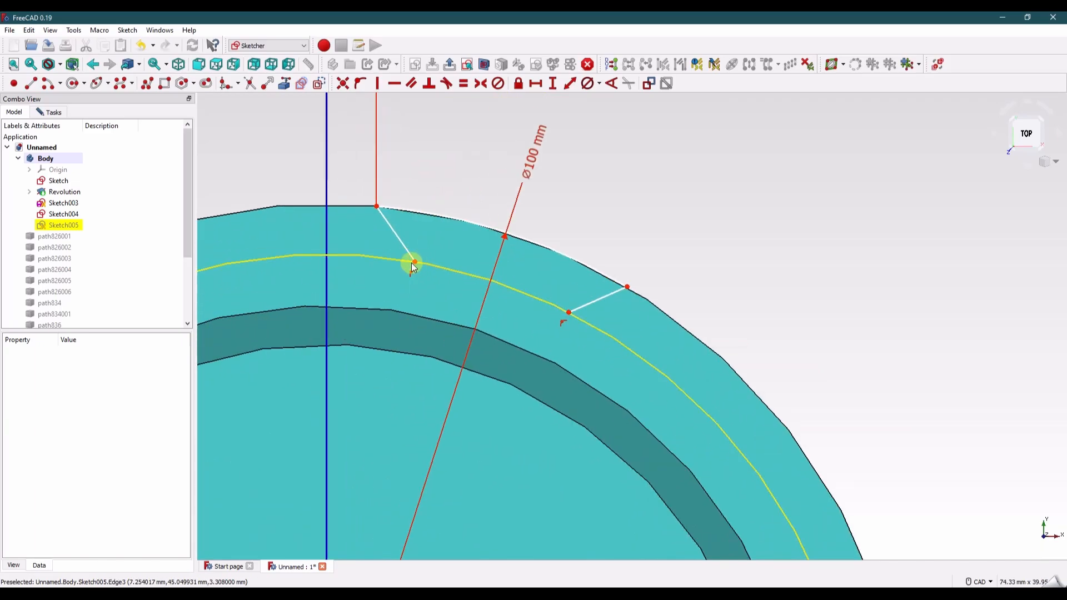
{"action": "left_click_drag", "start_coordinate": [414, 260], "coordinate": [392, 260]}
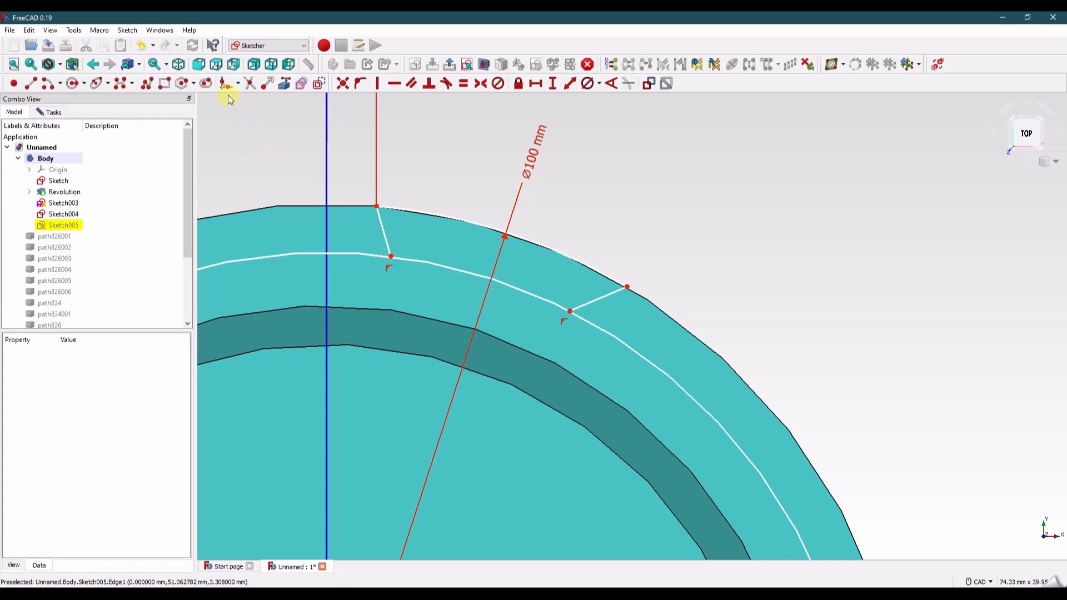
Step: Trim the inner circle to the arc between the connecting lines and shift the outer endpoint of the far line slightly toward the vertical axis
{"action": "left_click", "coordinate": [250, 86]}
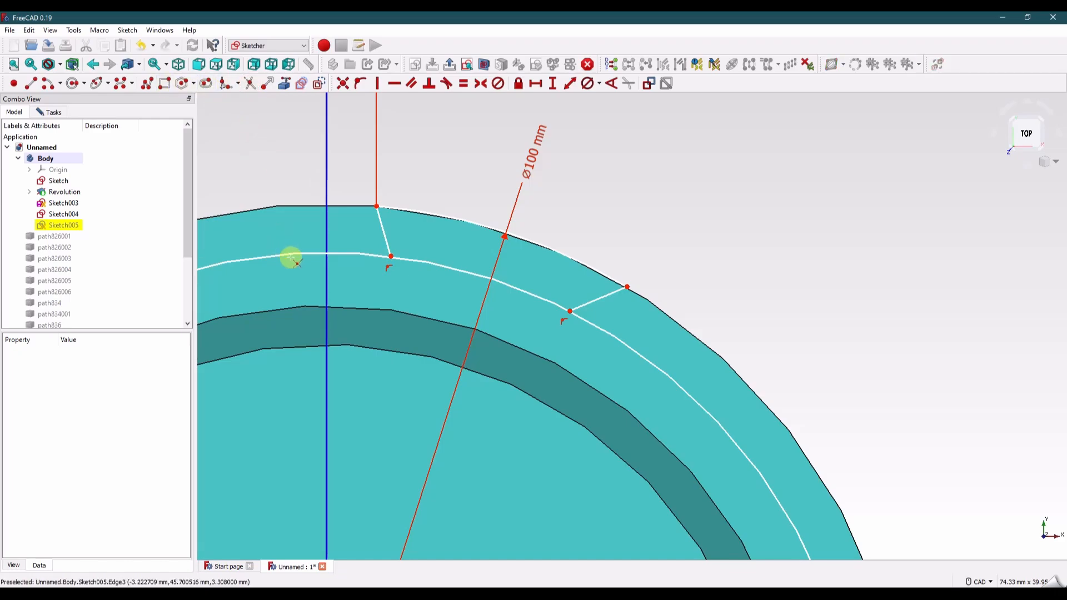
{"action": "left_click", "coordinate": [288, 253]}
{"action": "left_click", "coordinate": [357, 256]}
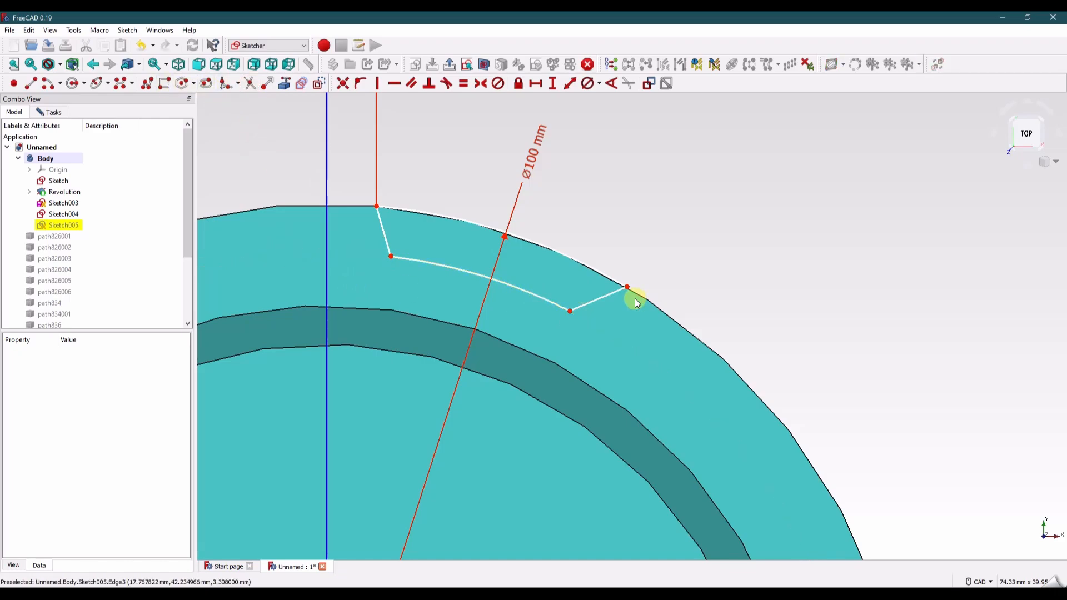
{"action": "left_click_drag", "start_coordinate": [627, 286], "coordinate": [597, 239]}
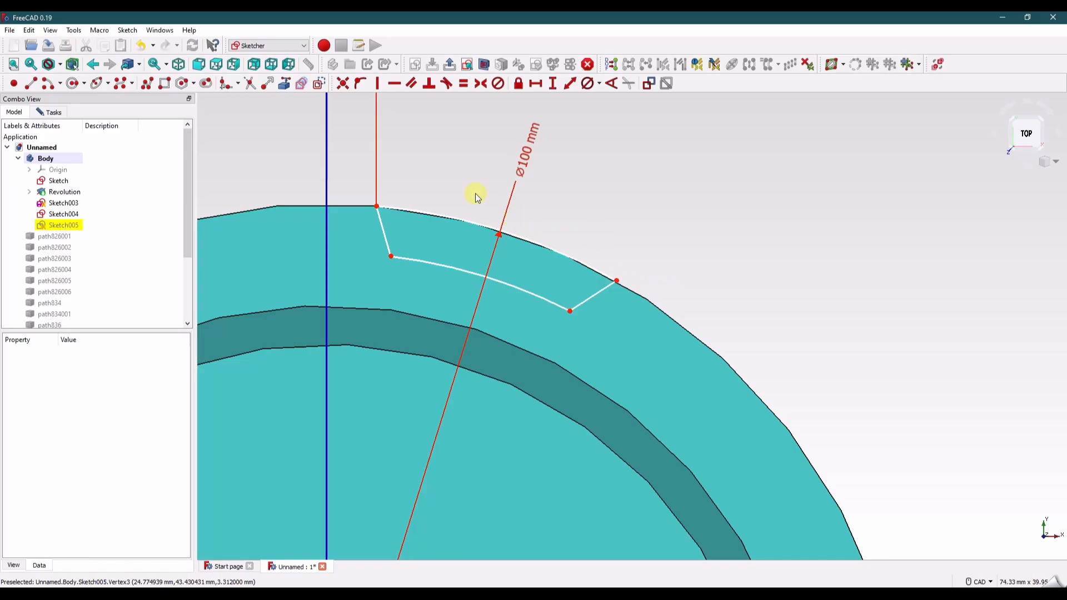
Step: Constrain the notch profile's two connecting lines to equal length
{"action": "middle_click_drag", "start_coordinate": [442, 200], "coordinate": [437, 232]}
{"action": "left_click", "coordinate": [372, 244]}
{"action": "left_click", "coordinate": [618, 318]}
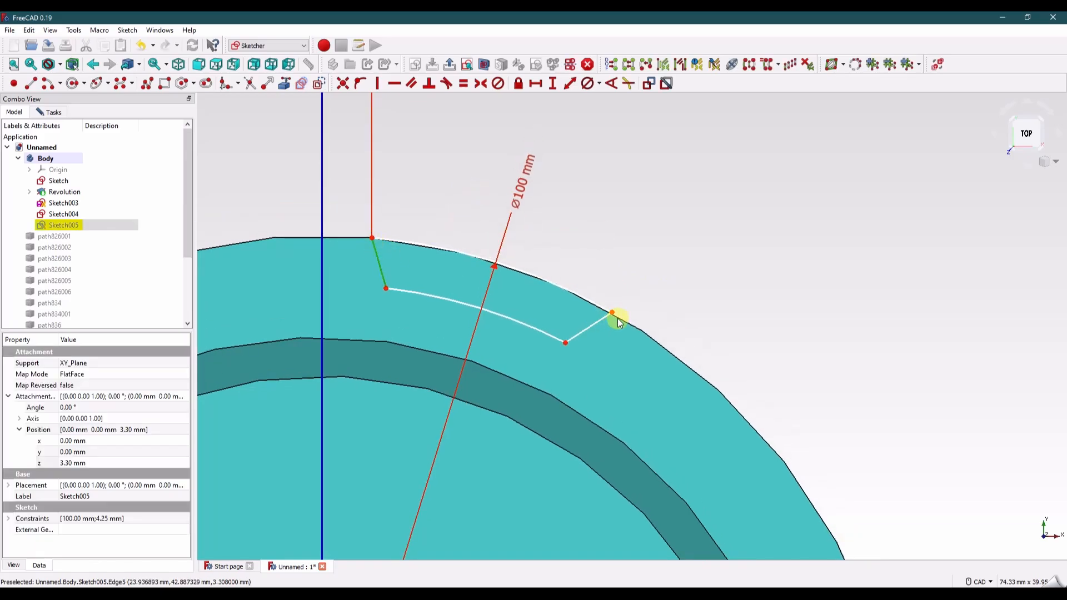
{"action": "left_click", "coordinate": [464, 83]}
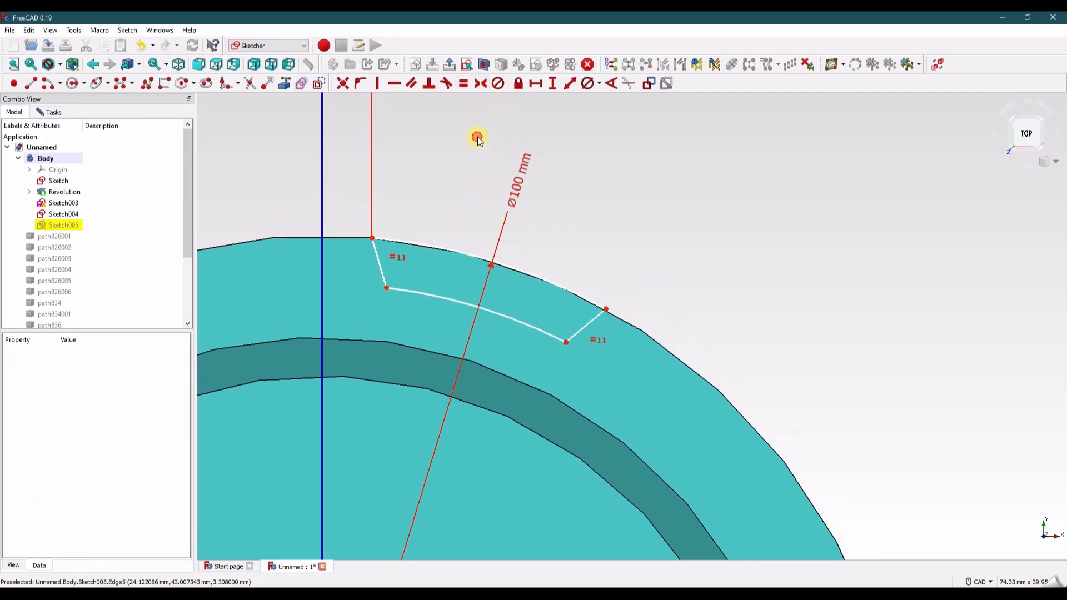
Step: Set the angle between the notch profile's two connecting lines to 45°
{"action": "left_click", "coordinate": [375, 245]}
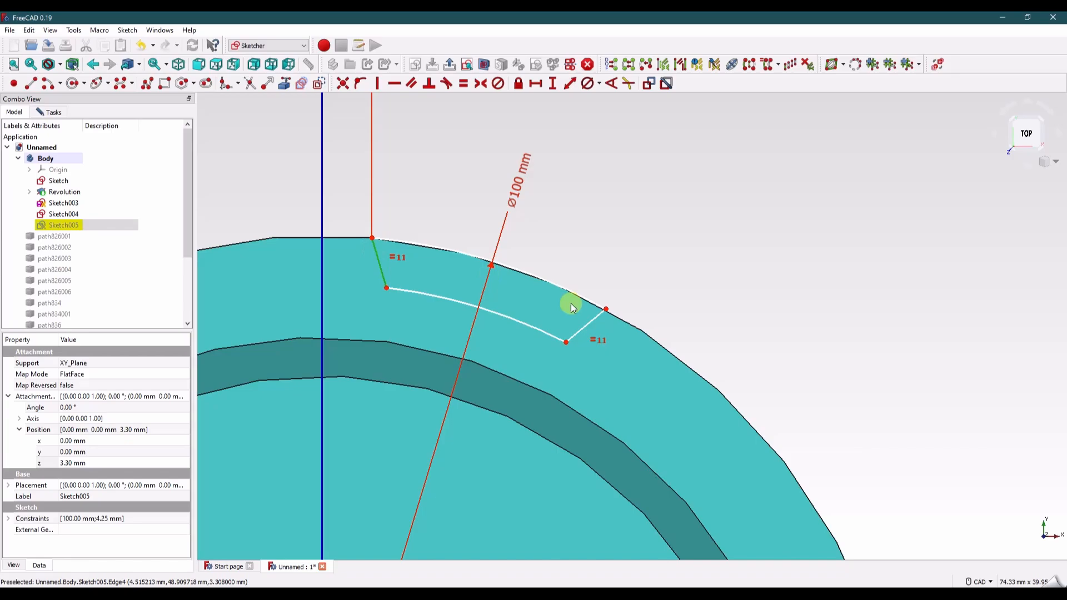
{"action": "left_click", "coordinate": [599, 316]}
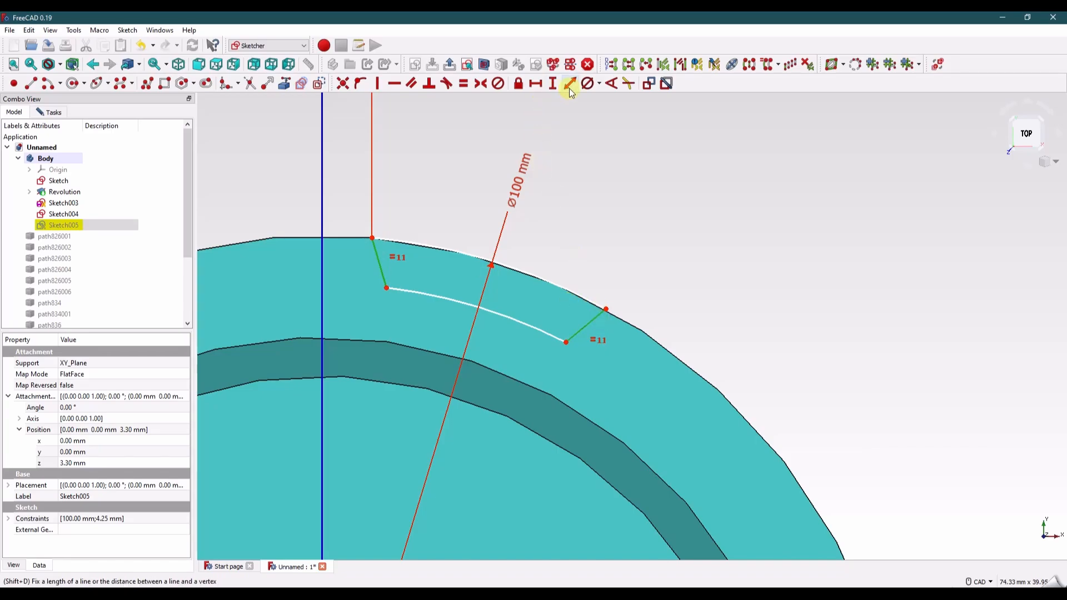
{"action": "left_click", "coordinate": [611, 84]}
{"action": "type", "text": "45"}
{"action": "key", "text": "Return"}
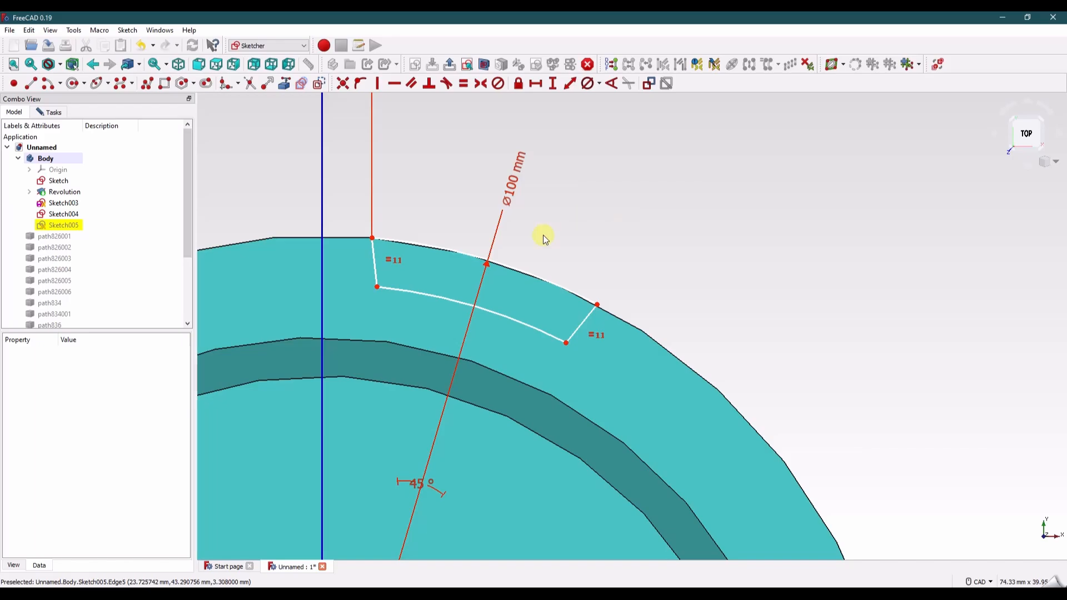
Step: Constrain the far connecting line's endpoints to a distance of 4 mm and place the dimension outside the plate's rim
{"action": "left_click", "coordinate": [565, 342]}
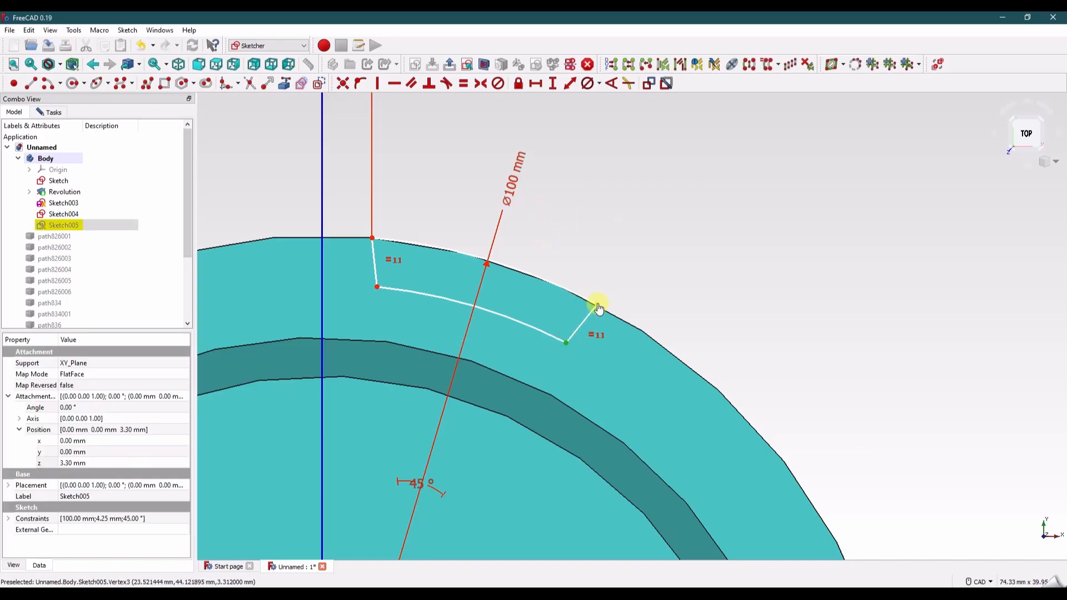
{"action": "left_click", "coordinate": [598, 304]}
{"action": "left_click", "coordinate": [569, 84]}
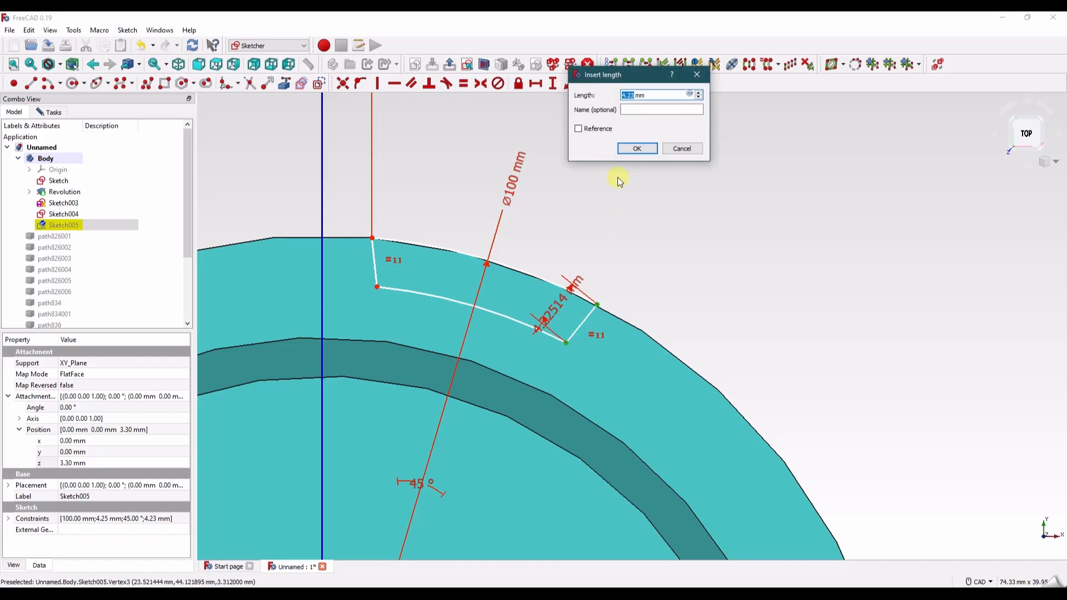
{"action": "type", "text": "4"}
{"action": "key", "text": "Return"}
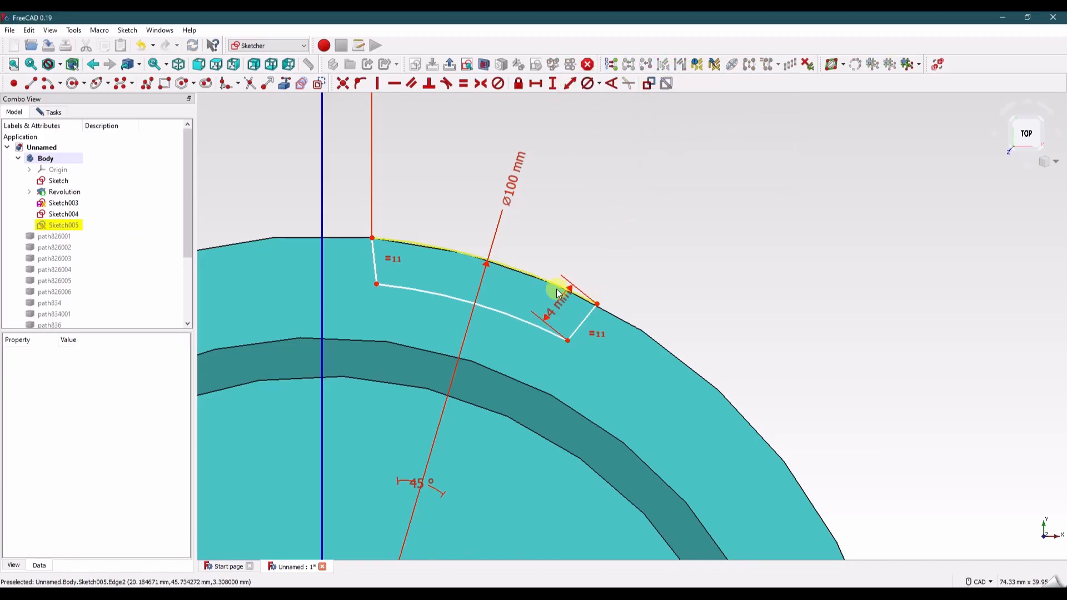
{"action": "left_click_drag", "start_coordinate": [565, 307], "coordinate": [741, 275]}
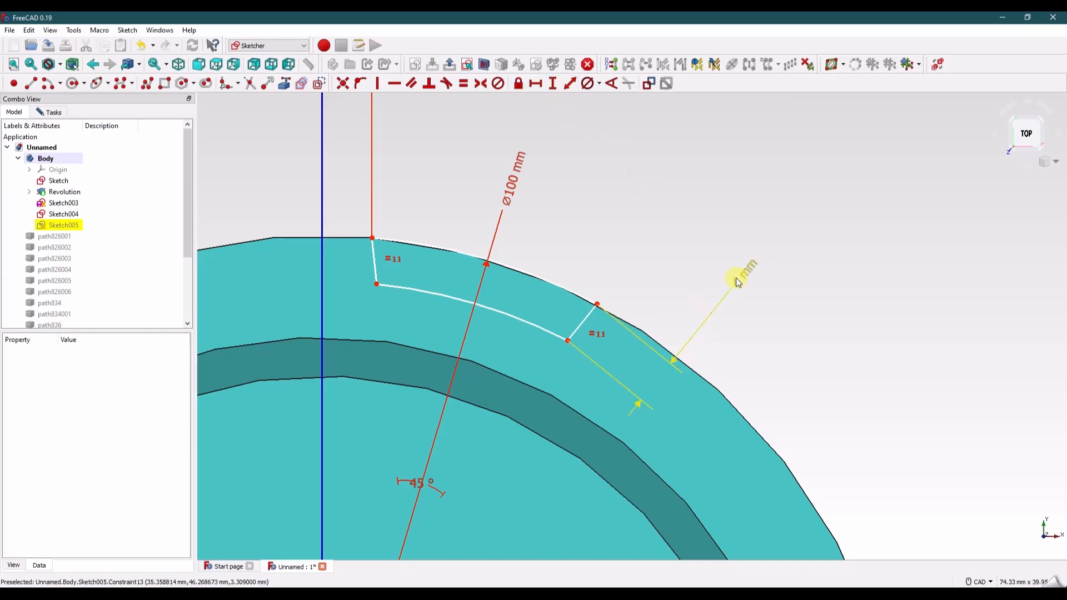
{"action": "left_click_drag", "start_coordinate": [742, 268], "coordinate": [701, 290]}
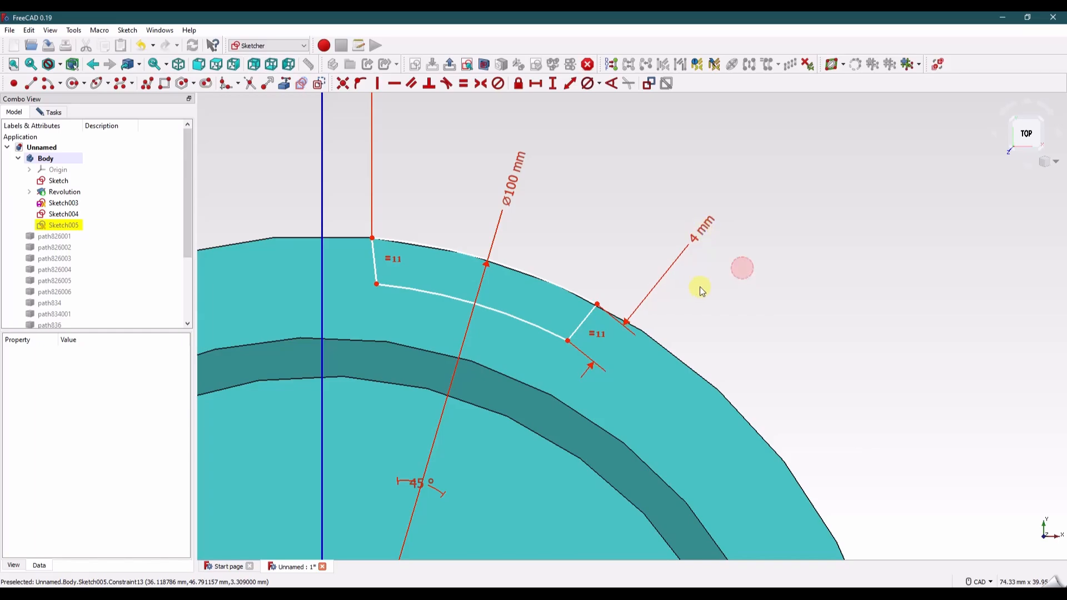
Step: Move the 100 mm diameter and 45° angle dimensions off the plate, clear of the notch profile
{"action": "scroll", "coordinate": [614, 288], "scroll_direction": "up", "scroll_amount": 3}
{"action": "scroll", "coordinate": [610, 279], "scroll_direction": "down", "scroll_amount": 4}
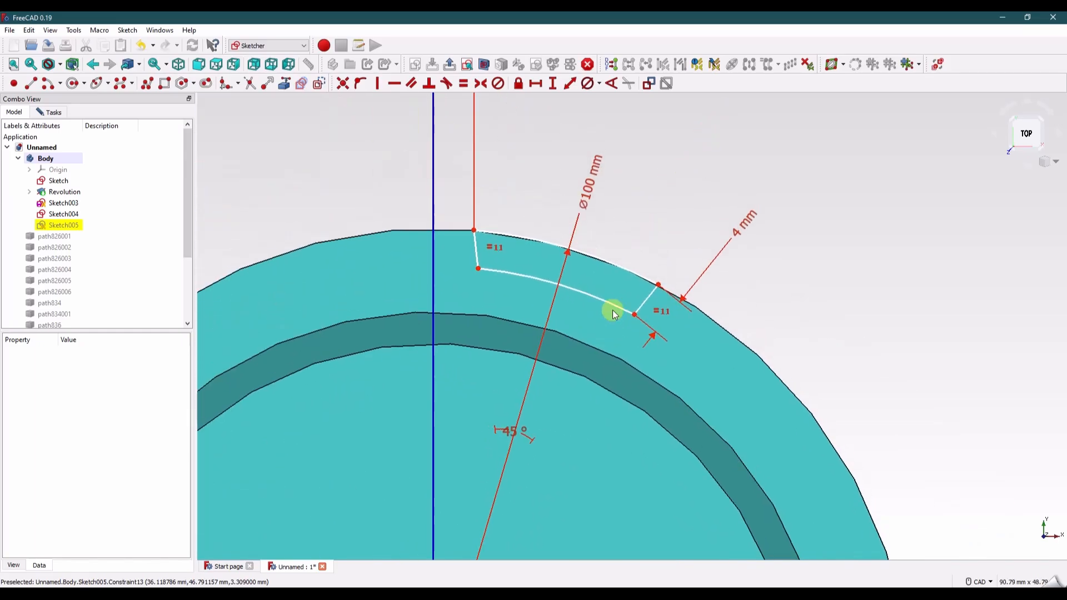
{"action": "left_click_drag", "start_coordinate": [584, 191], "coordinate": [911, 234]}
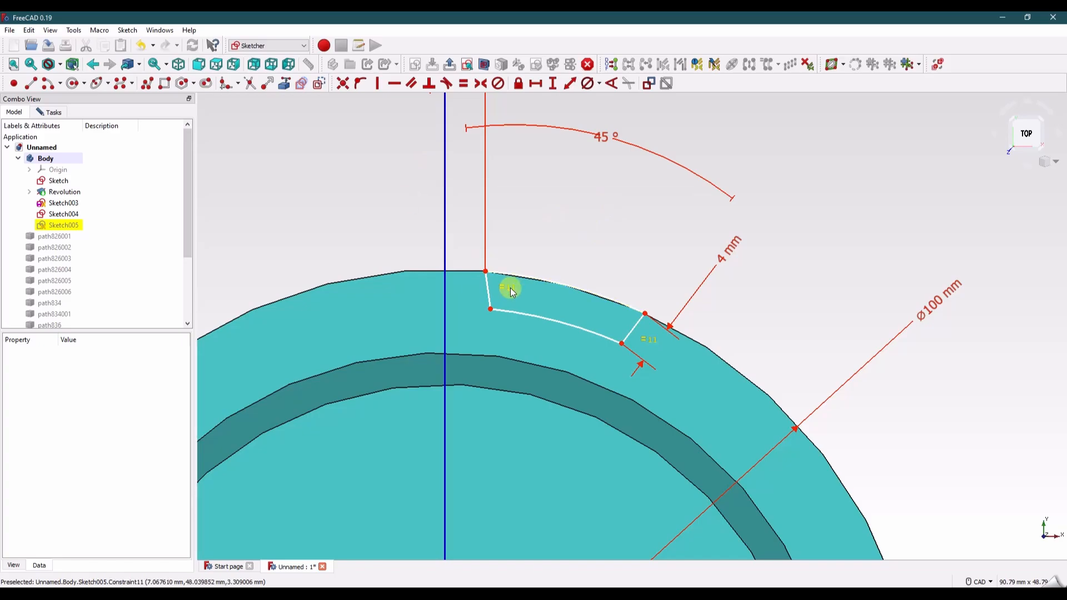
Step: Set the angle between the near connecting line and the vertical construction line to 10° and place the dimension inside the plate
{"action": "left_click", "coordinate": [488, 286]}
{"action": "left_click", "coordinate": [445, 228]}
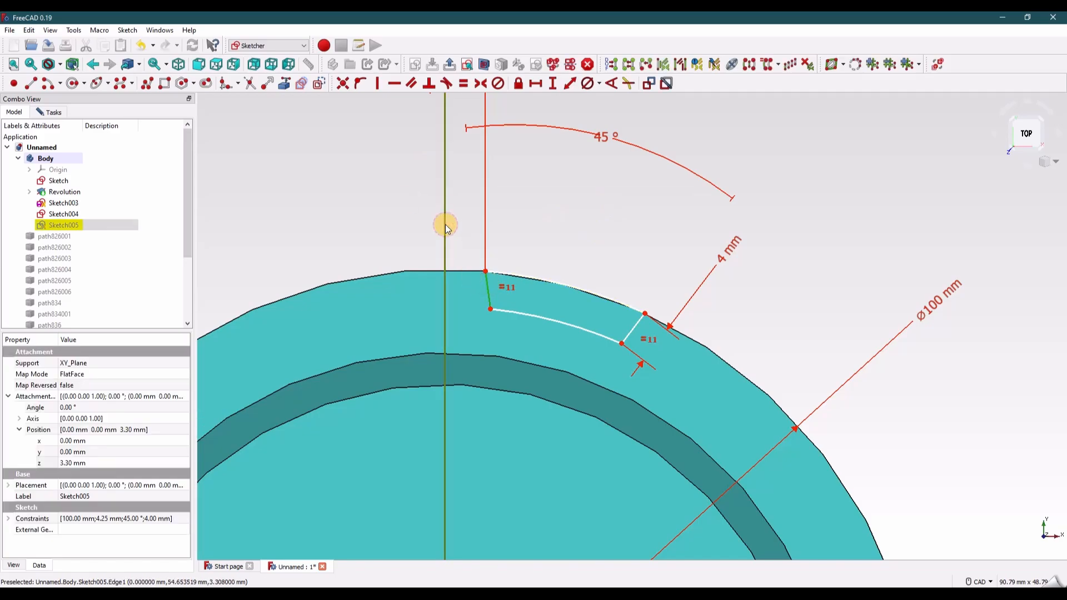
{"action": "left_click", "coordinate": [612, 83]}
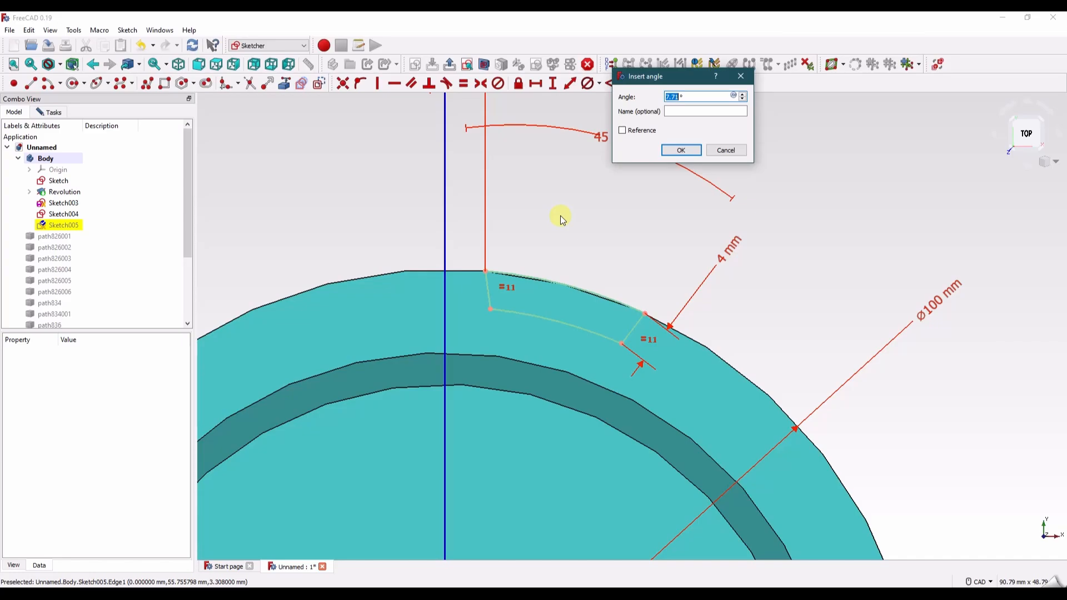
{"action": "type", "text": "10"}
{"action": "key", "text": "Return"}
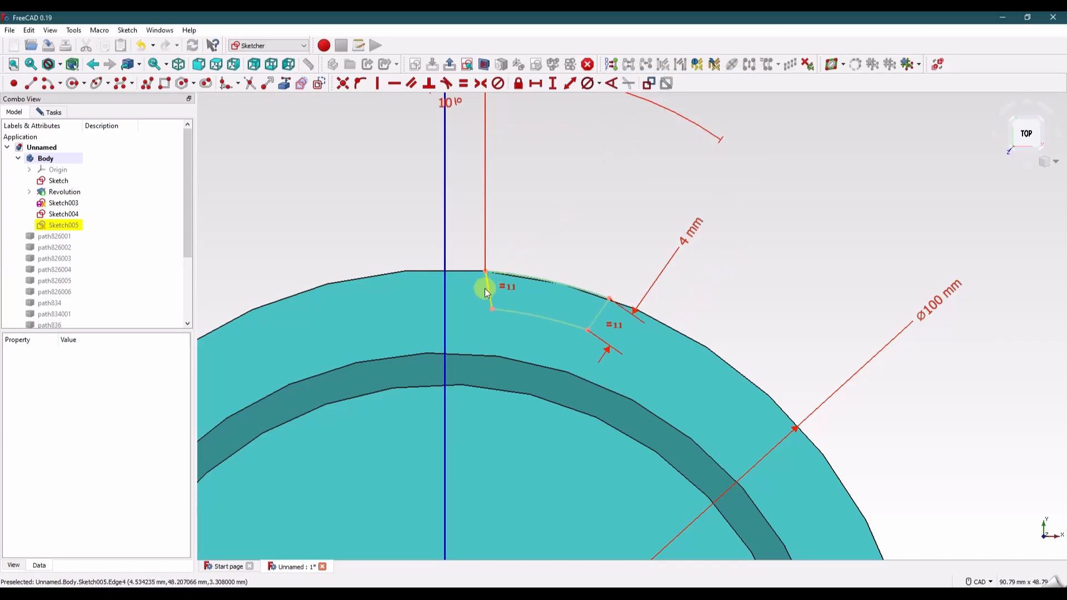
{"action": "scroll", "coordinate": [488, 329], "scroll_direction": "up", "scroll_amount": 5}
{"action": "scroll", "coordinate": [489, 329], "scroll_direction": "down", "scroll_amount": 6}
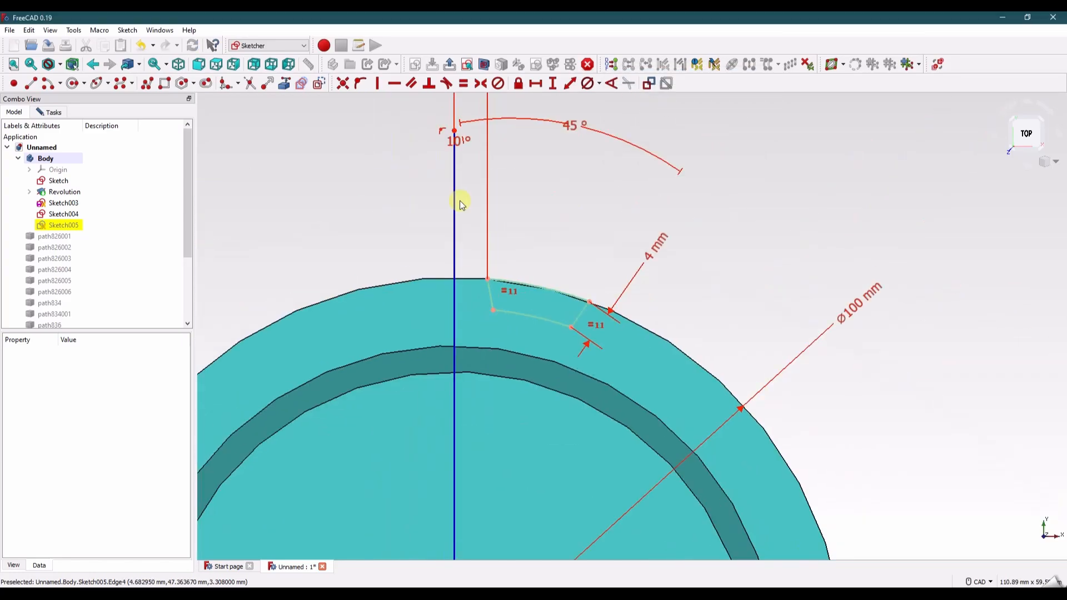
{"action": "left_click_drag", "start_coordinate": [474, 183], "coordinate": [510, 417]}
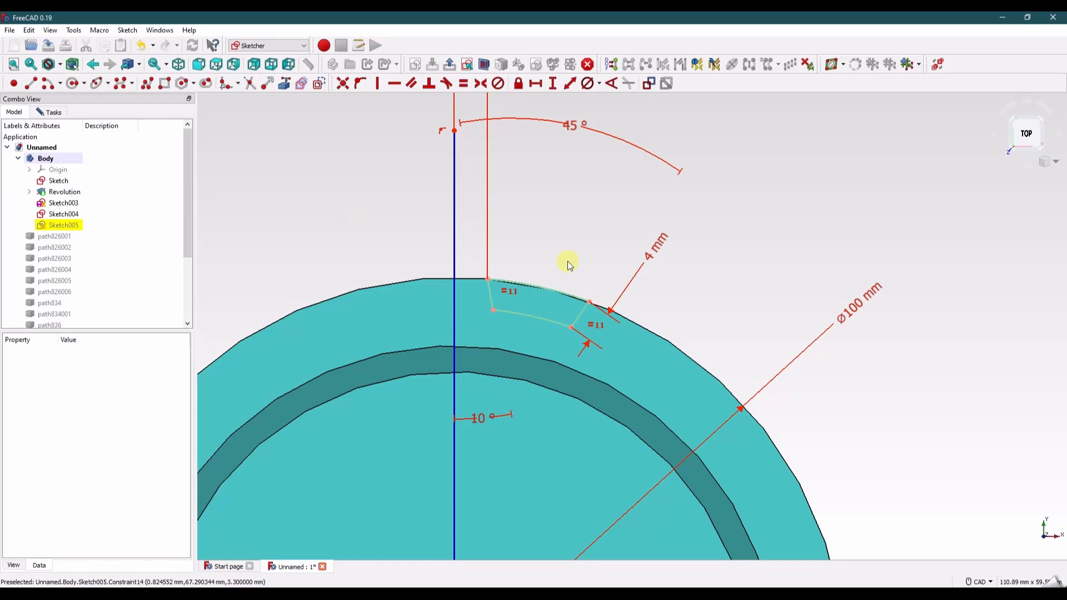
Step: Finish editing the notch profile sketch and close it
{"action": "mouse_move", "coordinate": [590, 312]}
{"action": "middle_mouse_down"}
{"action": "mouse_move", "coordinate": [611, 250]}
{"action": "mouse_move", "coordinate": [602, 317]}
{"action": "middle_mouse_up"}
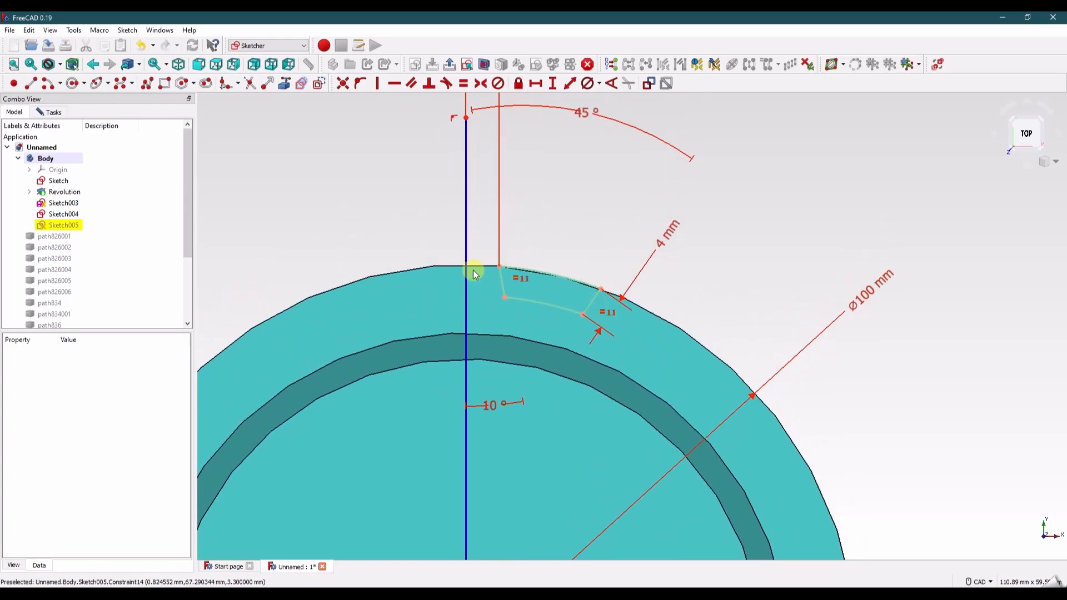
{"action": "left_click", "coordinate": [54, 113]}
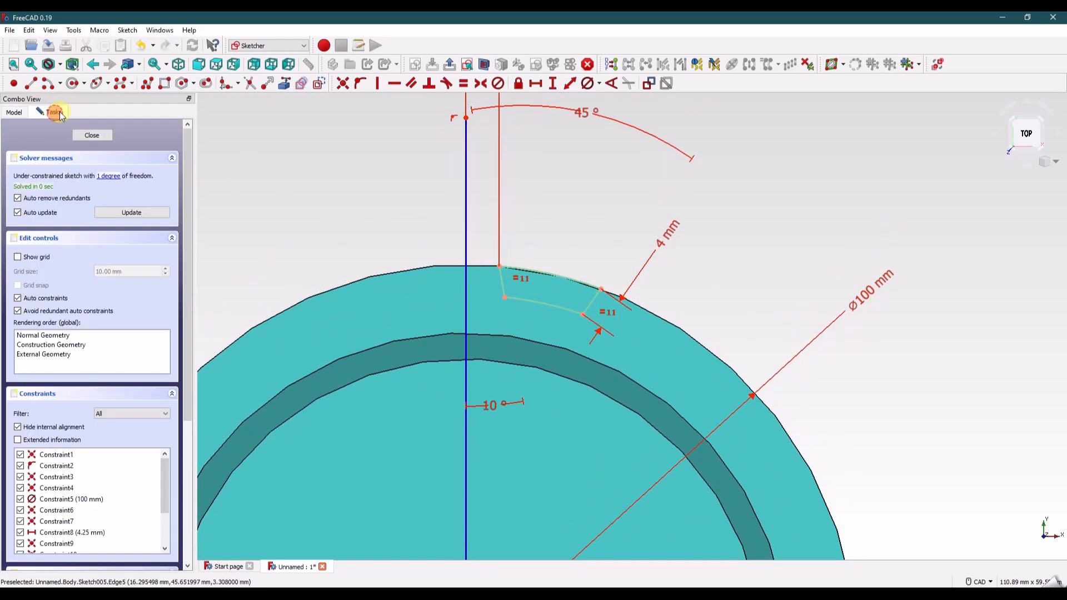
{"action": "left_click", "coordinate": [91, 135]}
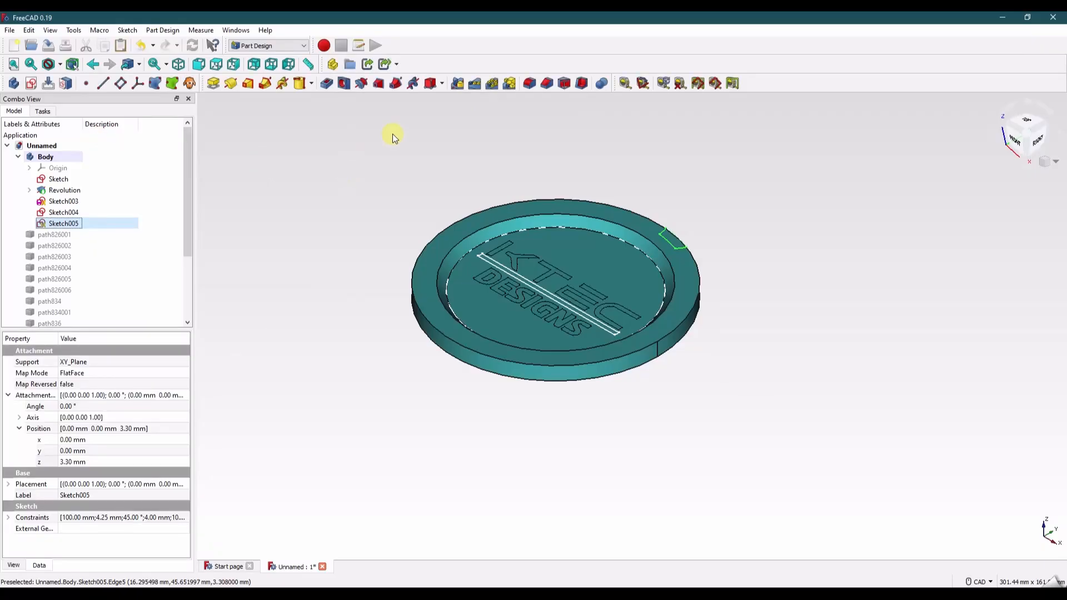
Step: Cut the notch profile out of the plate's rim with a Through all pocket
{"action": "left_click", "coordinate": [326, 84]}
{"action": "left_click", "coordinate": [136, 178]}
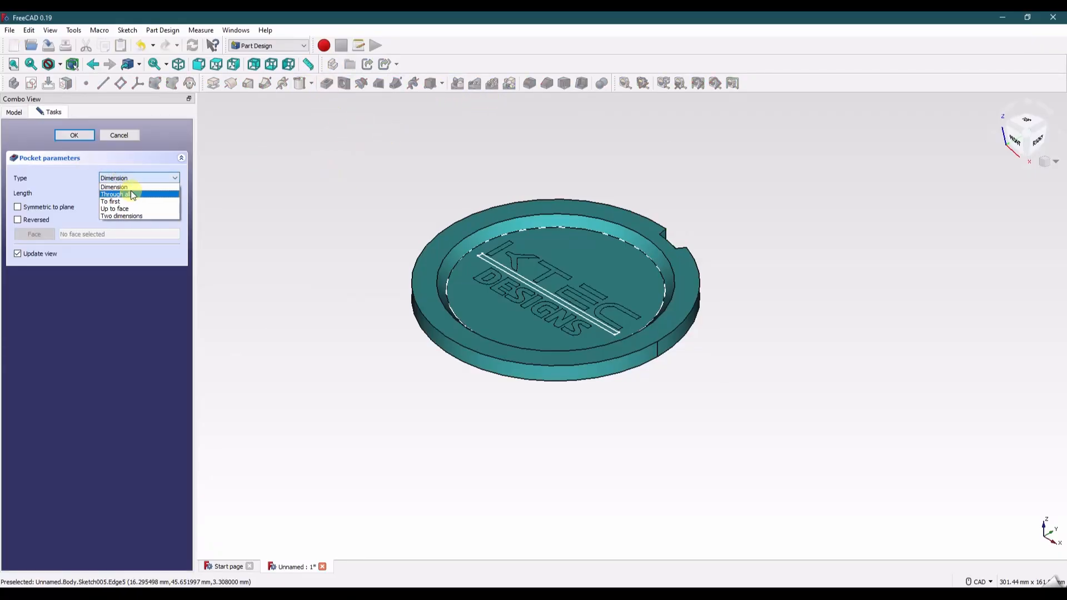
{"action": "left_click", "coordinate": [131, 192]}
{"action": "left_click", "coordinate": [128, 181]}
{"action": "left_click", "coordinate": [131, 200]}
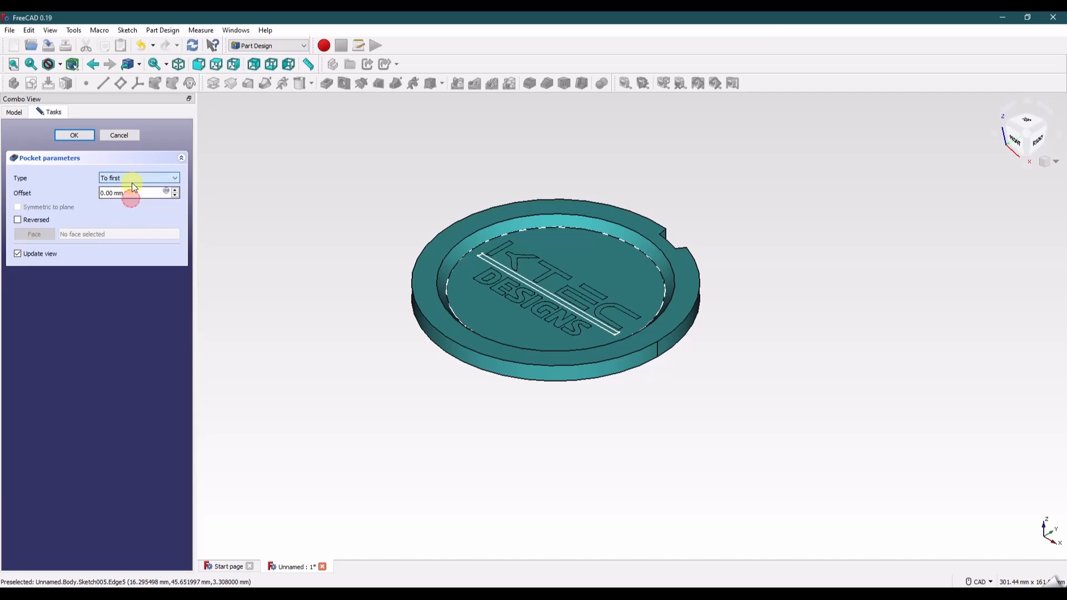
{"action": "left_click", "coordinate": [133, 178]}
{"action": "left_click", "coordinate": [132, 193]}
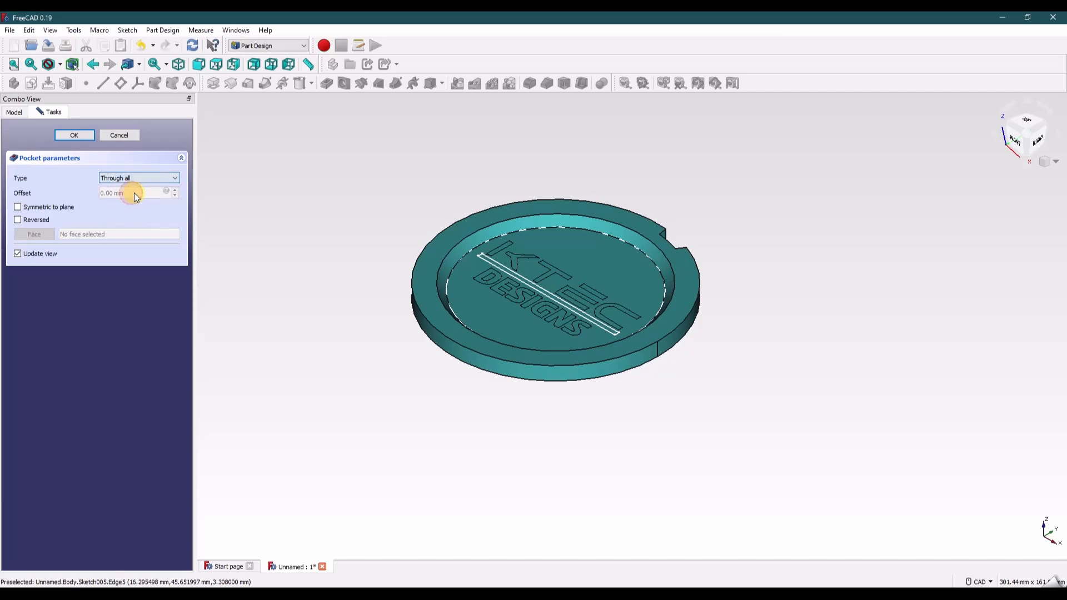
{"action": "left_click", "coordinate": [82, 137]}
Step: Start a fillet with a 0.5 mm radius on the notch's inner corner edge nearest the vertical axis
{"action": "middle_click_drag", "start_coordinate": [572, 222], "coordinate": [568, 248]}
{"action": "scroll", "coordinate": [570, 275], "scroll_direction": "down", "scroll_amount": 5}
{"action": "scroll", "coordinate": [568, 277], "scroll_direction": "up", "scroll_amount": 11}
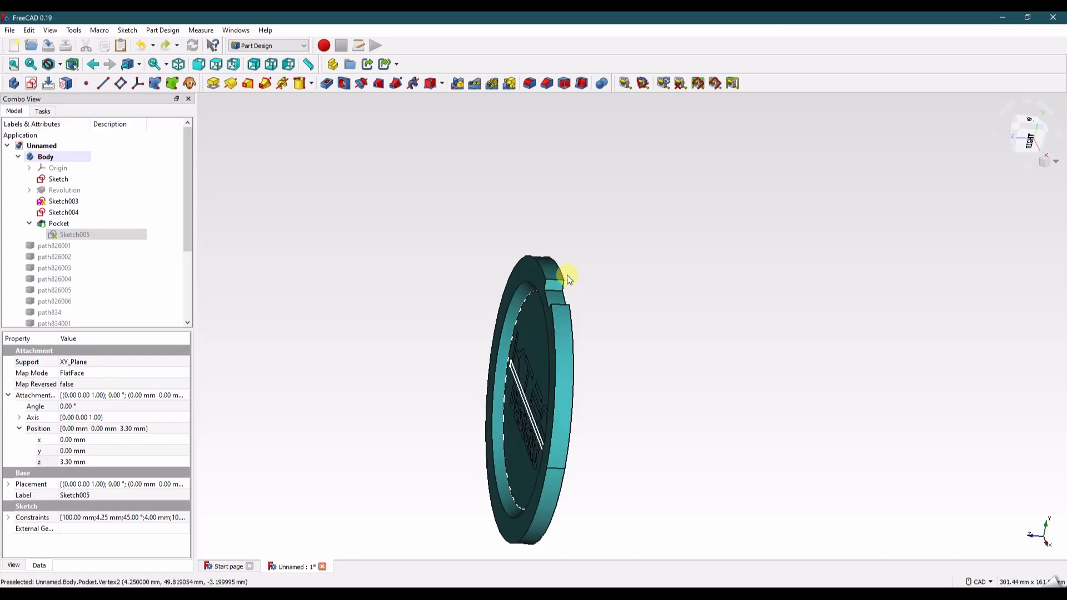
{"action": "left_click", "coordinate": [537, 308]}
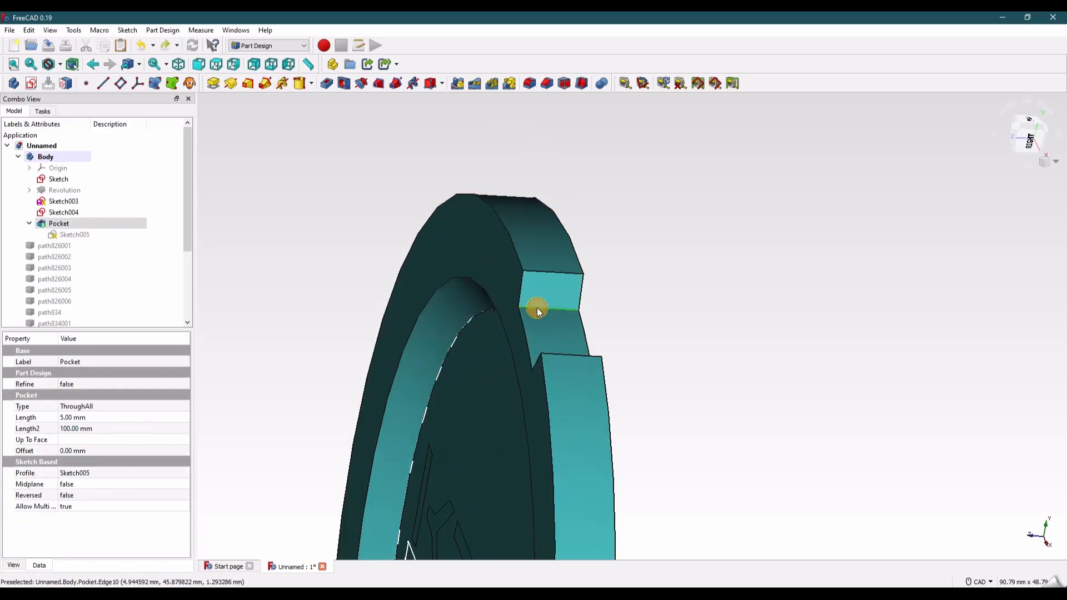
{"action": "left_click", "coordinate": [530, 83]}
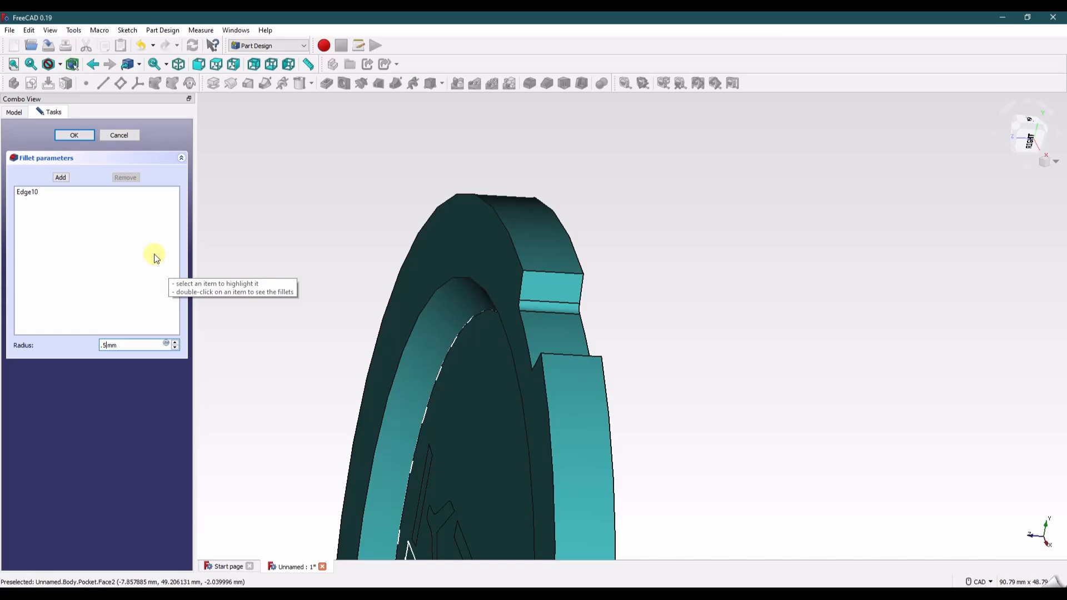
Step: Add the notch's other inner corner edge and both outer corner edges to the fillet and apply it
{"action": "left_click", "coordinate": [61, 178]}
{"action": "middle_click_drag", "start_coordinate": [540, 294], "coordinate": [582, 378]}
{"action": "left_click", "coordinate": [598, 365]}
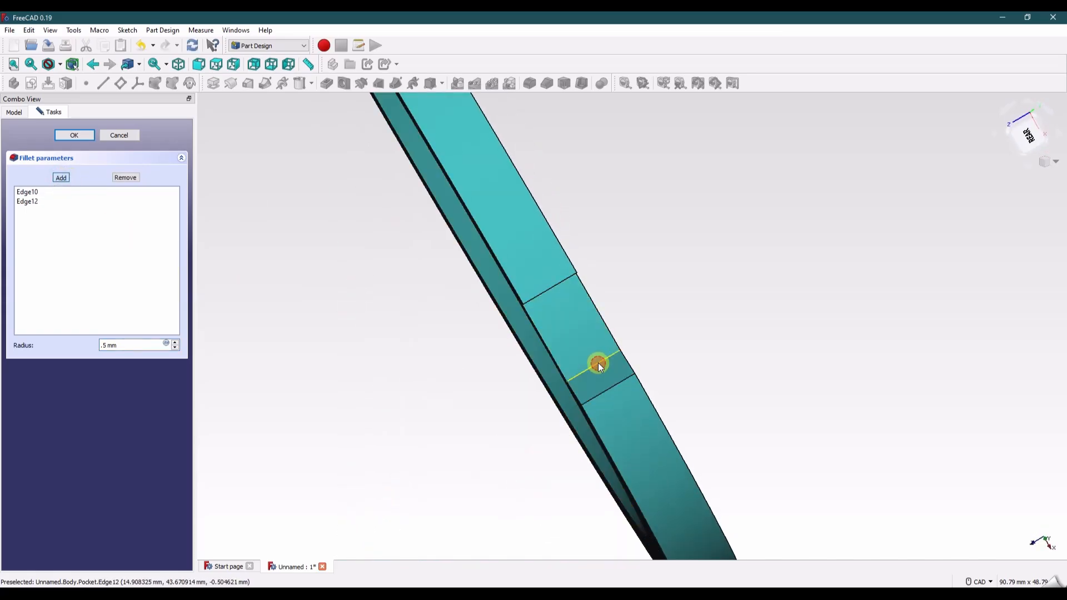
{"action": "left_click", "coordinate": [555, 291]}
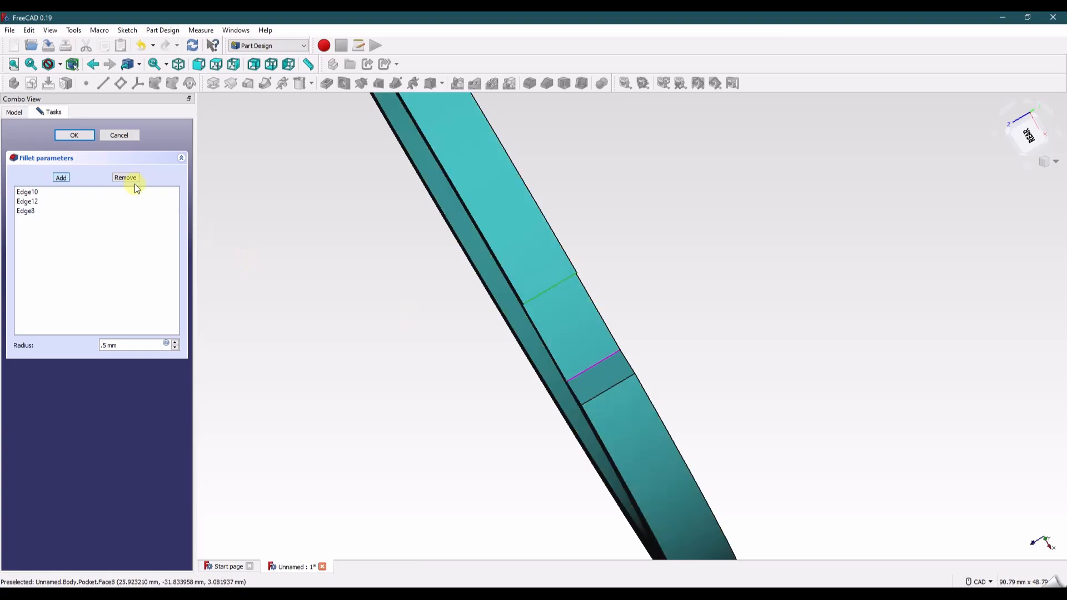
{"action": "left_click", "coordinate": [617, 382]}
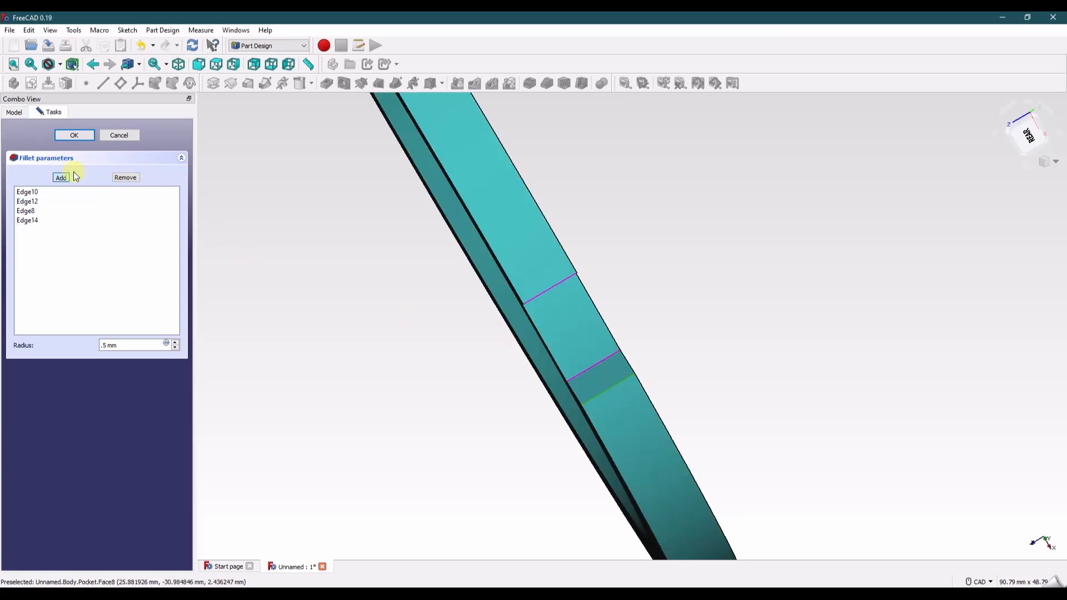
{"action": "left_click", "coordinate": [73, 136]}
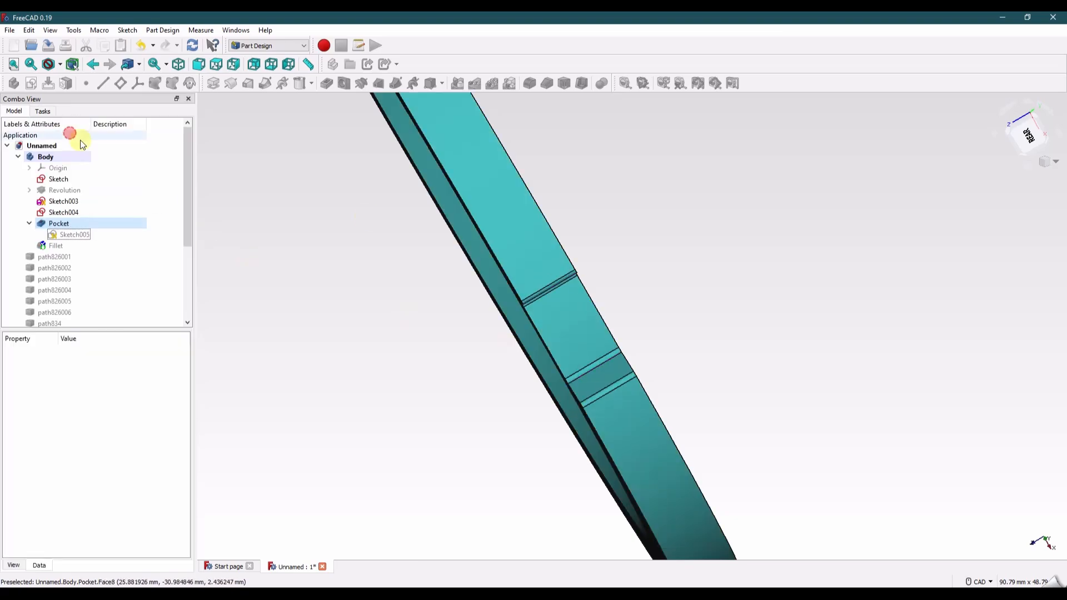
Step: Start a polar pattern of the notch pocket together with its fillet
{"action": "left_click", "coordinate": [1058, 165]}
{"action": "left_click", "coordinate": [1039, 194]}
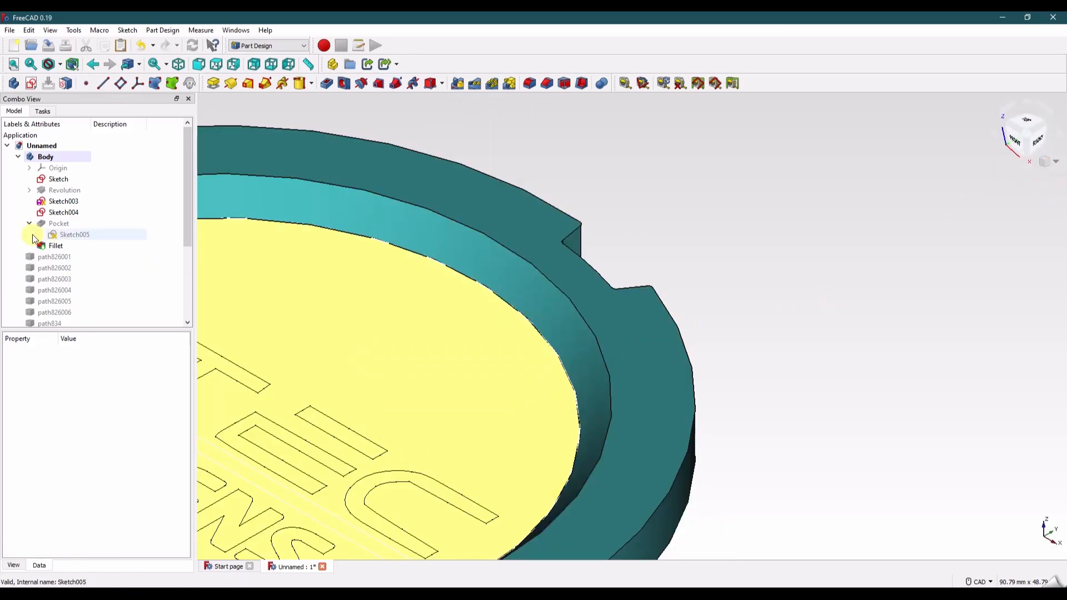
{"action": "left_click", "coordinate": [28, 223]}
{"action": "left_click", "coordinate": [58, 224]}
{"action": "left_click", "coordinate": [56, 234]}
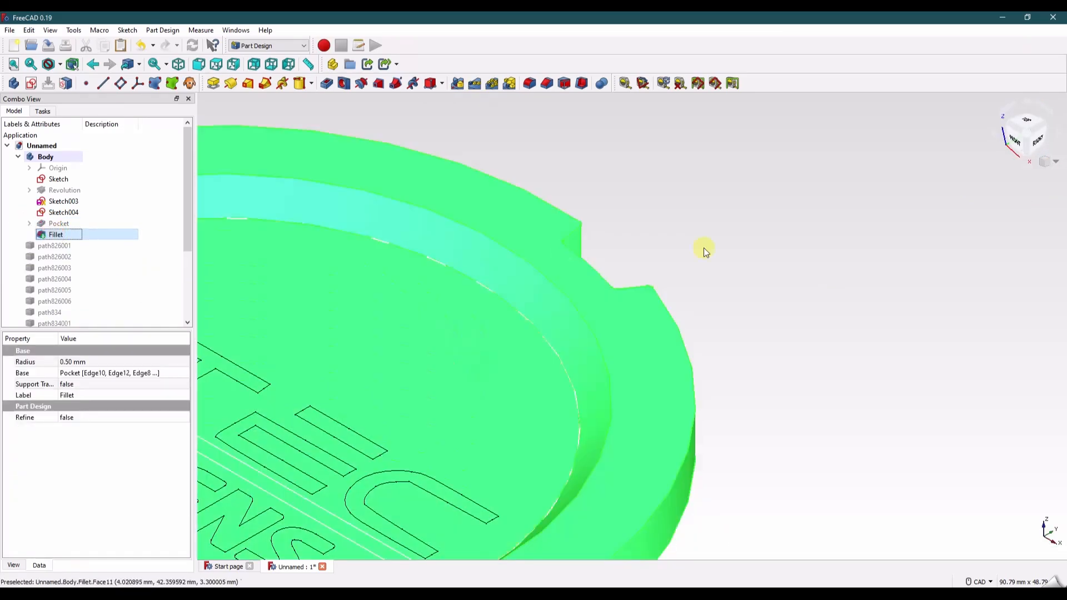
{"action": "left_click", "coordinate": [704, 251]}
{"action": "scroll", "coordinate": [633, 316], "scroll_direction": "down", "scroll_amount": 5}
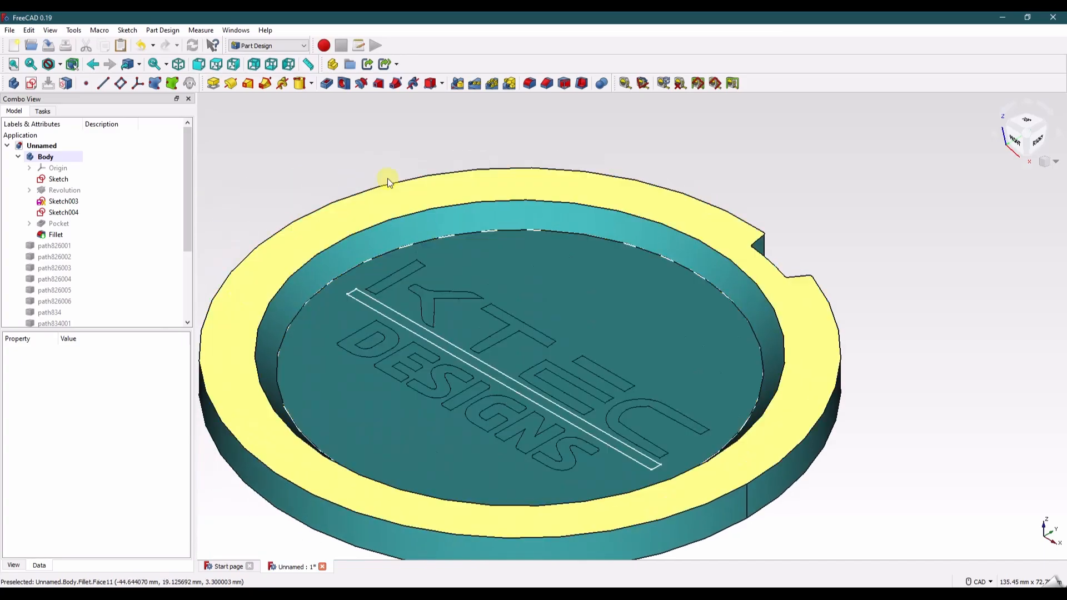
{"action": "left_click", "coordinate": [58, 225]}
{"action": "left_click", "coordinate": [57, 236], "text": "ctrl"}
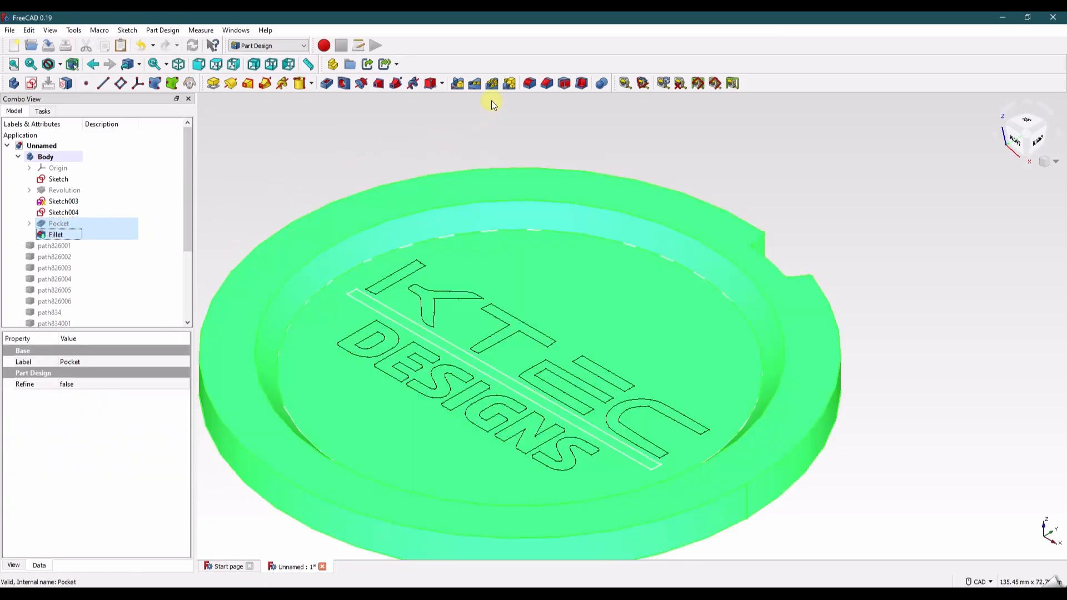
{"action": "left_click", "coordinate": [491, 83]}
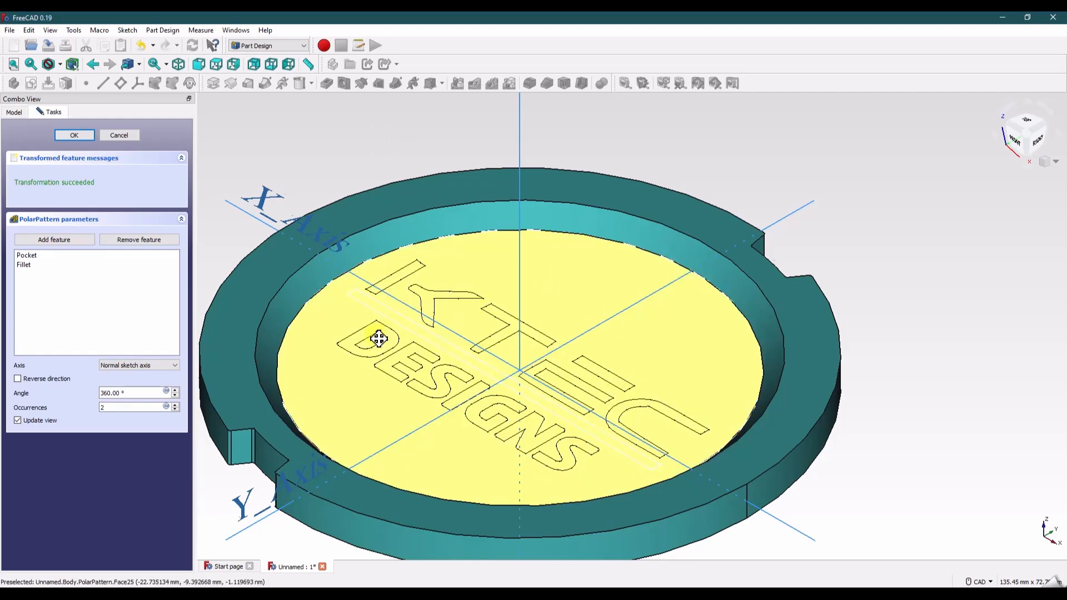
Step: Set the polar pattern to 14 occurrences over 360° about the normal sketch axis and apply it
{"action": "middle_click_drag", "start_coordinate": [378, 338], "coordinate": [493, 272]}
{"action": "left_click", "coordinate": [115, 407]}
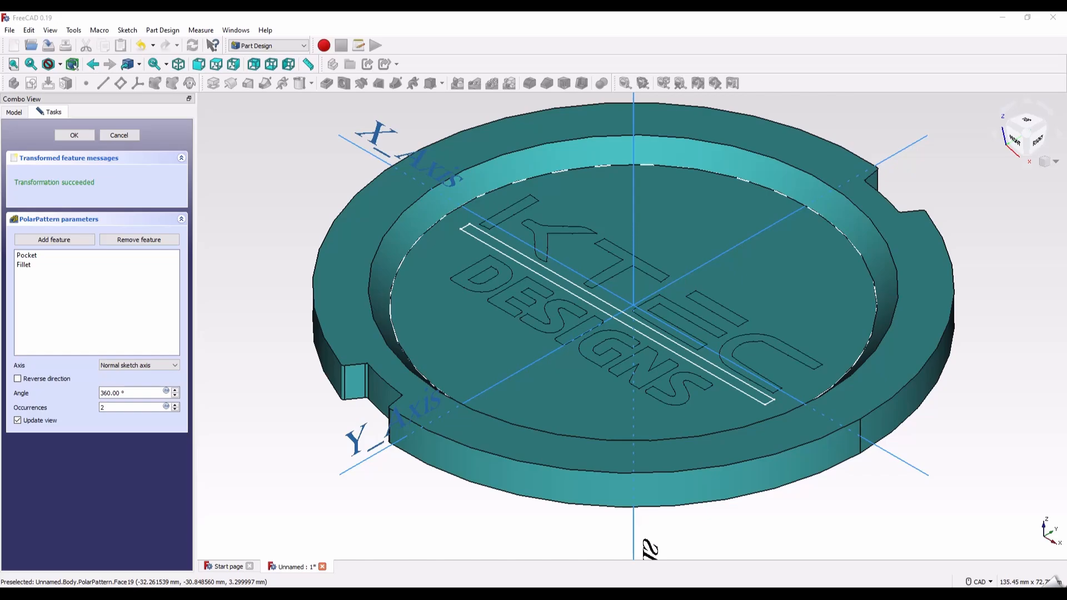
{"action": "left_click", "coordinate": [102, 408]}
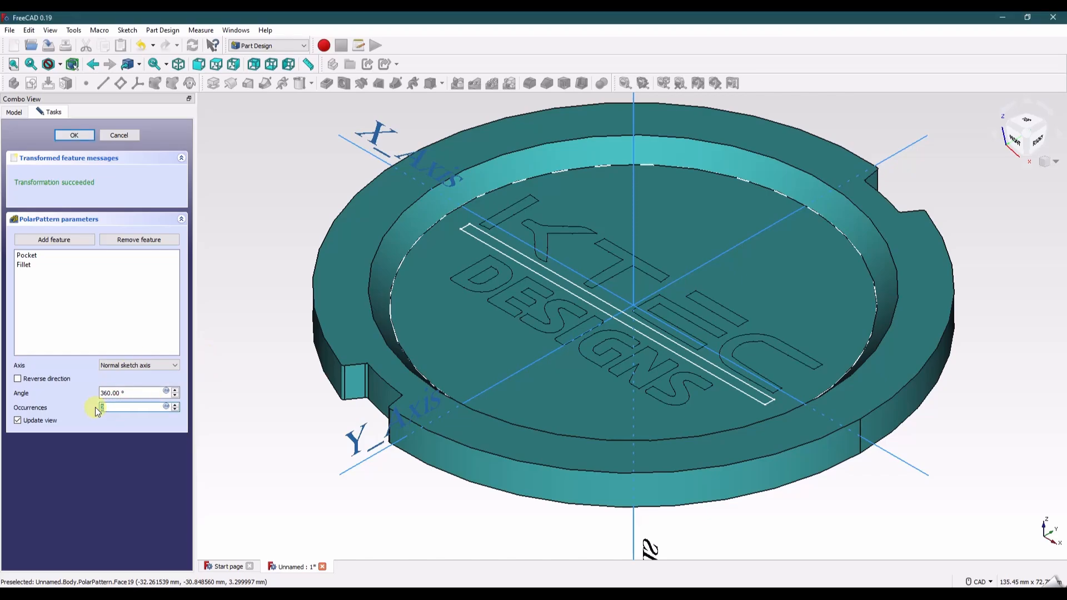
{"action": "left_click", "coordinate": [134, 393]}
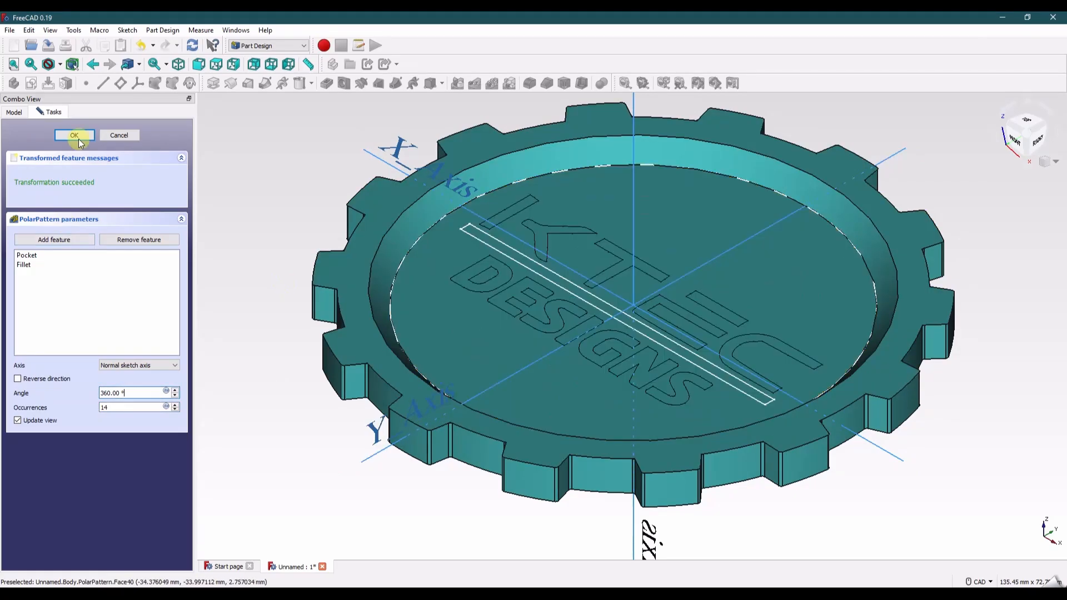
{"action": "left_click", "coordinate": [77, 137]}
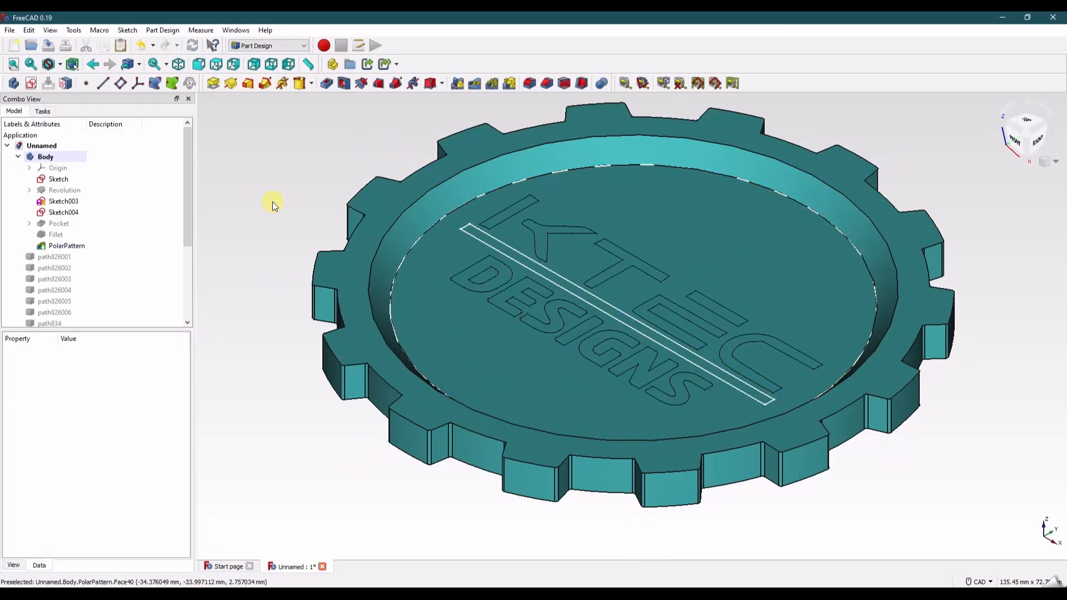
Step: Try to chamfer the upper outer edge of the notched rim with an equal distance of 0.8 mm
{"action": "middle_click_drag", "start_coordinate": [839, 148], "coordinate": [757, 188]}
{"action": "left_click", "coordinate": [773, 193]}
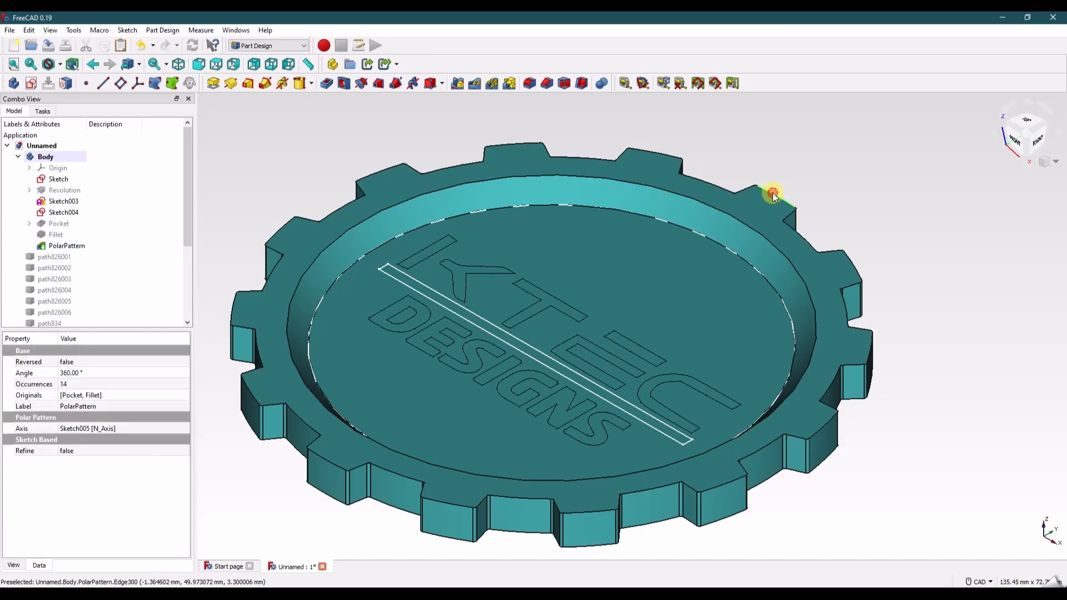
{"action": "left_click", "coordinate": [546, 83]}
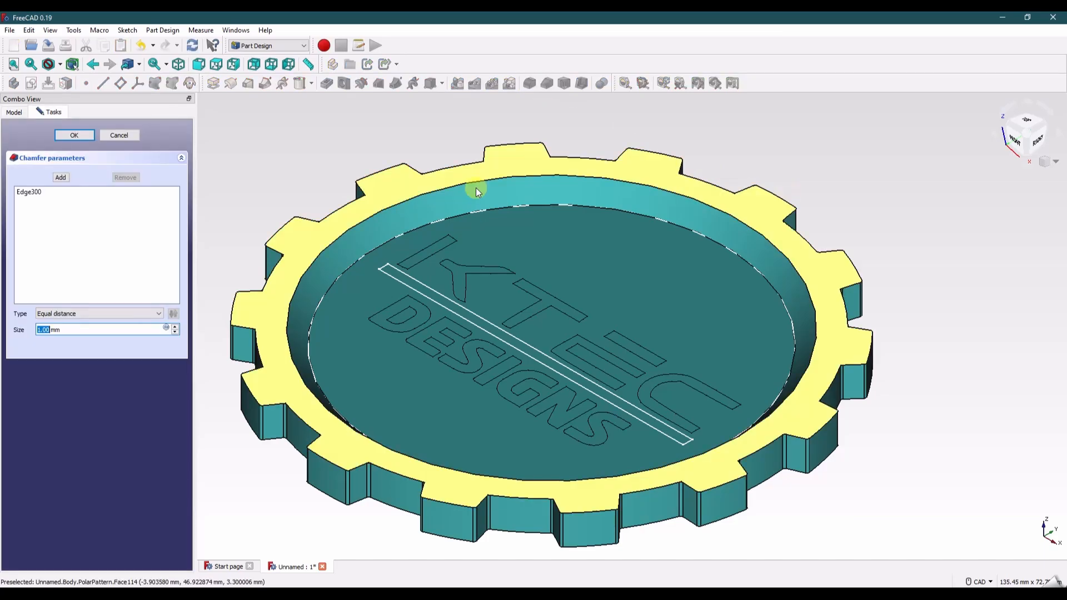
{"action": "left_click_drag", "start_coordinate": [83, 331], "coordinate": [38, 331]}
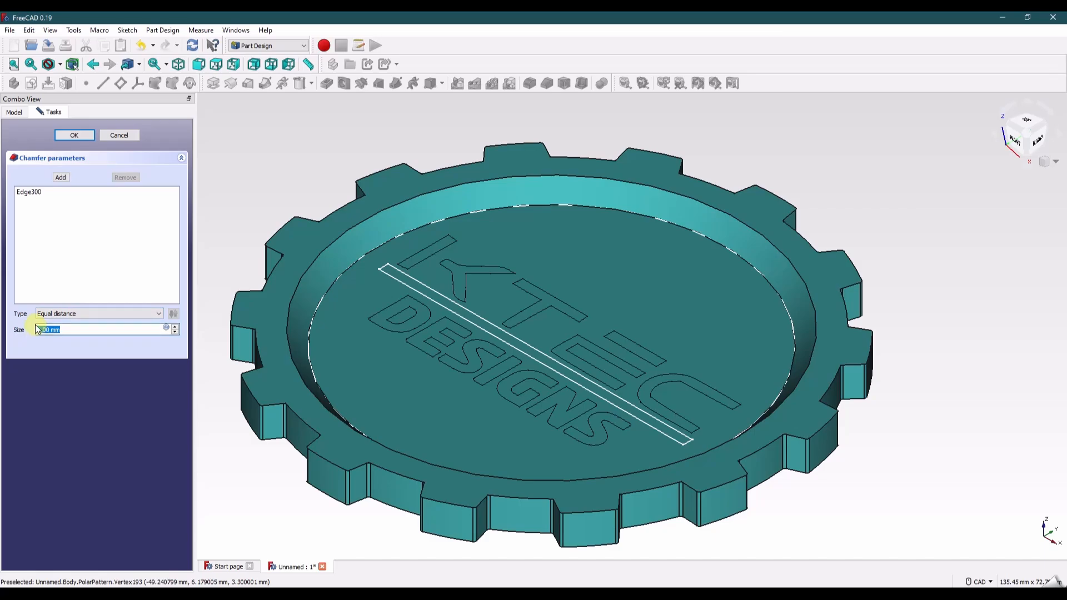
{"action": "left_click", "coordinate": [92, 243]}
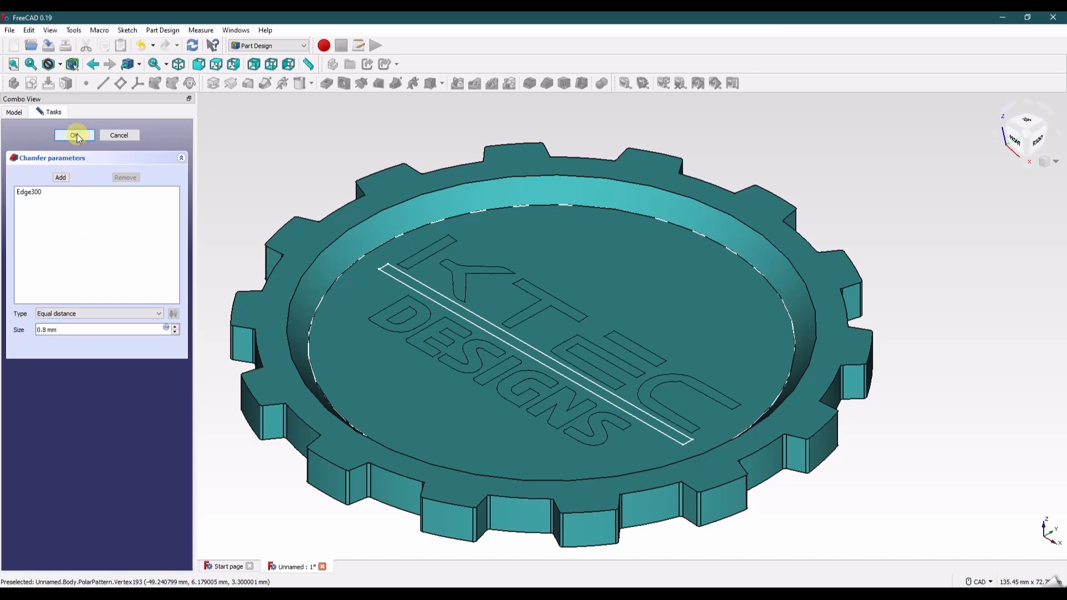
{"action": "left_click", "coordinate": [74, 135]}
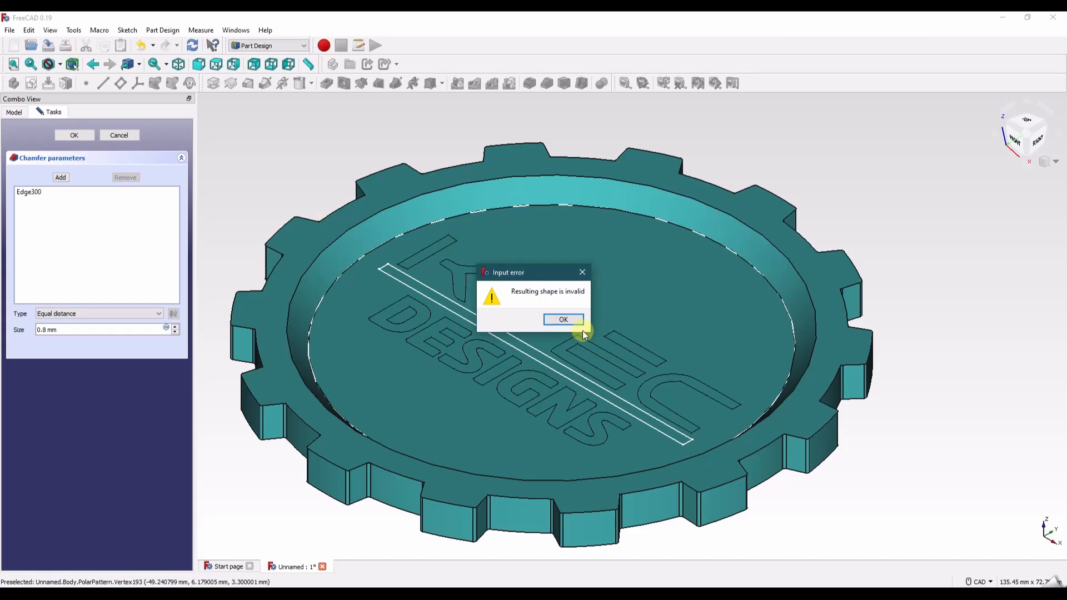
{"action": "left_click", "coordinate": [564, 317]}
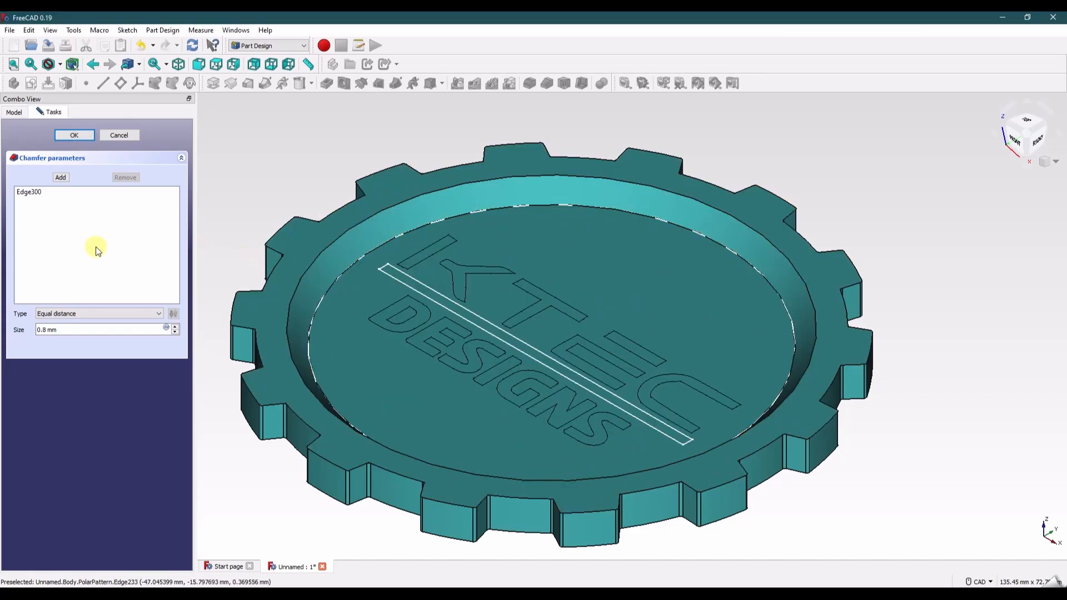
{"action": "left_click", "coordinate": [126, 135]}
Step: Edit the notch fillet, set its radius to 1 mm and apply the change
{"action": "right_click", "coordinate": [55, 236]}
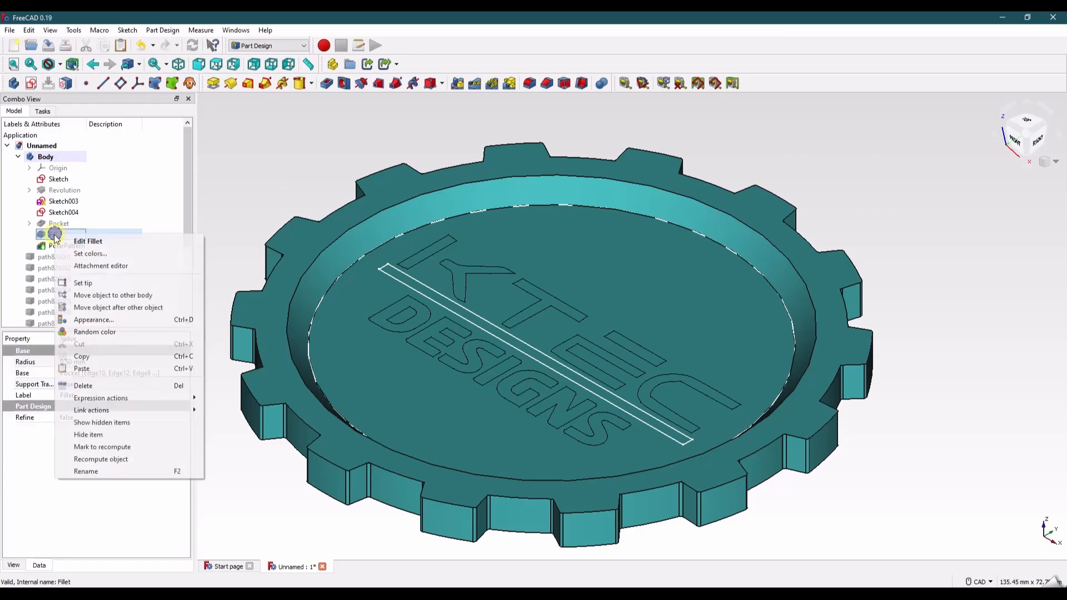
{"action": "left_click", "coordinate": [73, 241]}
{"action": "left_click_drag", "start_coordinate": [133, 344], "coordinate": [100, 345]}
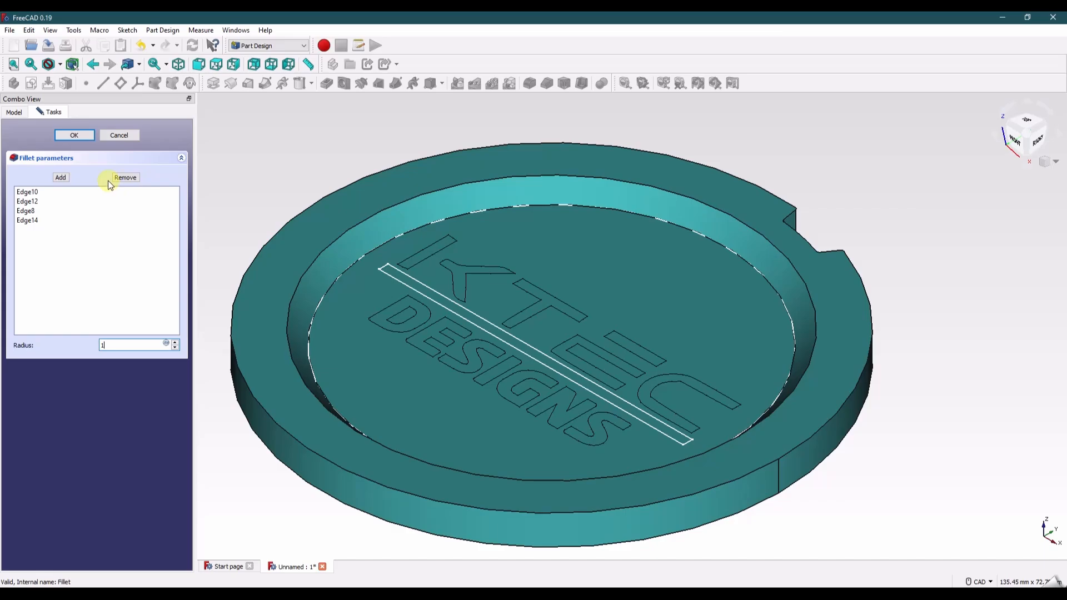
{"action": "type", "text": "1"}
{"action": "key", "text": "Return"}
{"action": "left_click", "coordinate": [265, 167]}
Step: Make the polar pattern visible in place of the single-notch fillet
{"action": "left_click", "coordinate": [74, 245]}
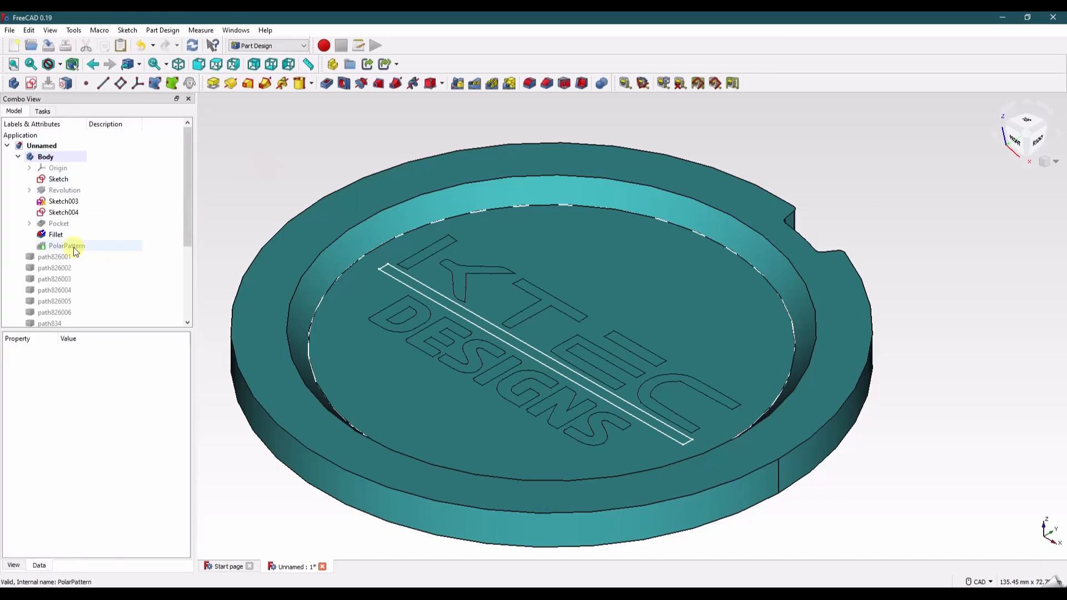
{"action": "right_click", "coordinate": [77, 247]}
{"action": "left_click", "coordinate": [283, 178]}
{"action": "left_click", "coordinate": [285, 175]}
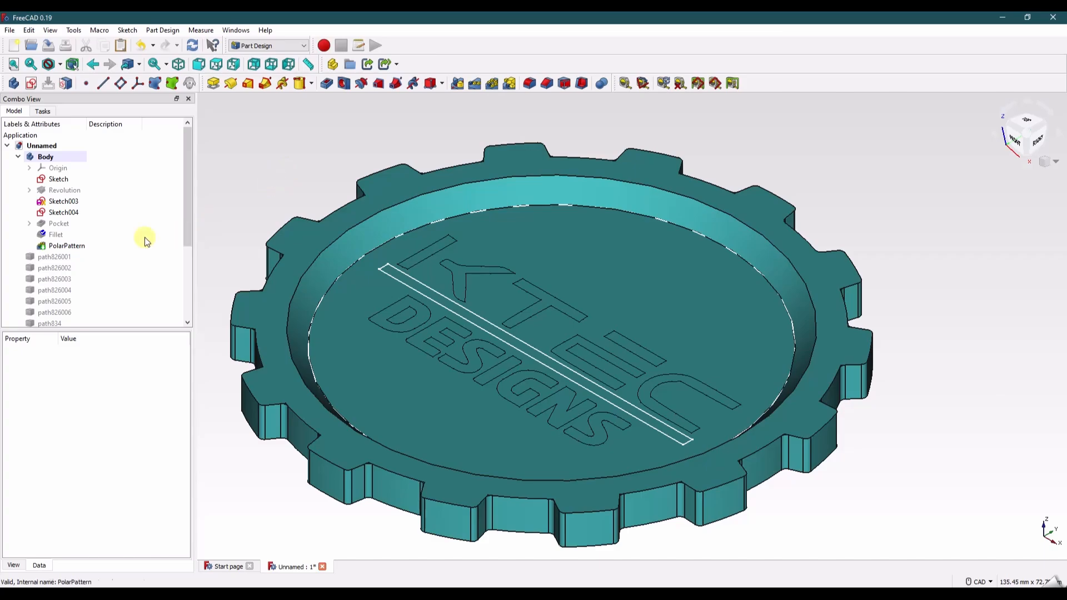
Step: Chamfer the upper outer edge of the notched rim with an equal distance of 0.8 mm
{"action": "left_click", "coordinate": [773, 192]}
{"action": "left_click", "coordinate": [547, 83]}
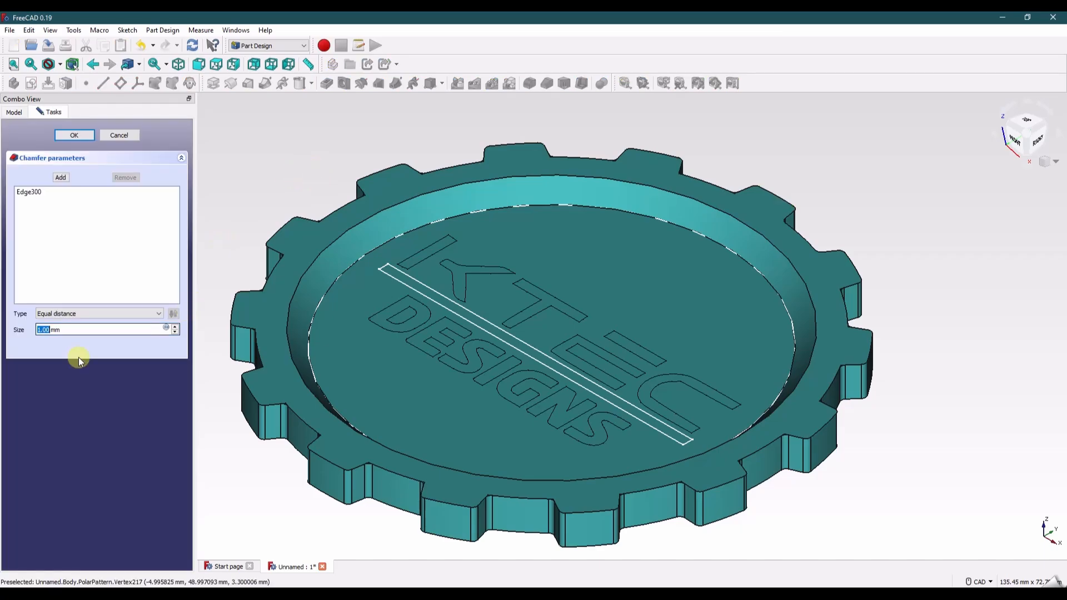
{"action": "left_click_drag", "start_coordinate": [83, 332], "coordinate": [19, 327]}
{"action": "type", "text": "0.8"}
{"action": "left_click", "coordinate": [97, 278]}
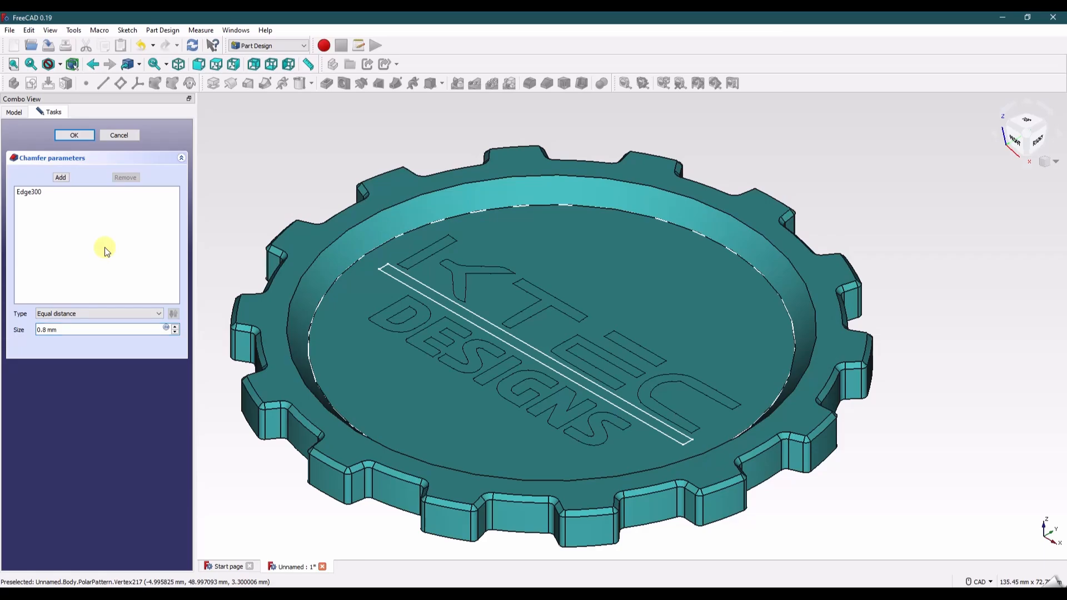
{"action": "left_click", "coordinate": [82, 139]}
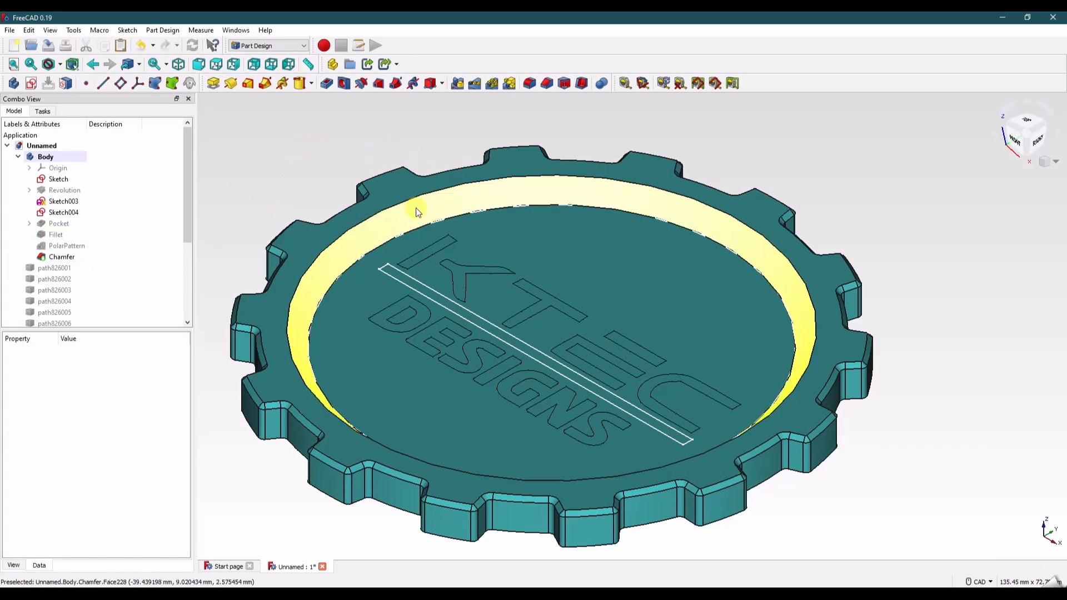
Step: Hide the sketch named Sketch that is still displayed on the plate
{"action": "left_click", "coordinate": [58, 178]}
{"action": "key", "text": "space"}
{"action": "left_click", "coordinate": [310, 160]}
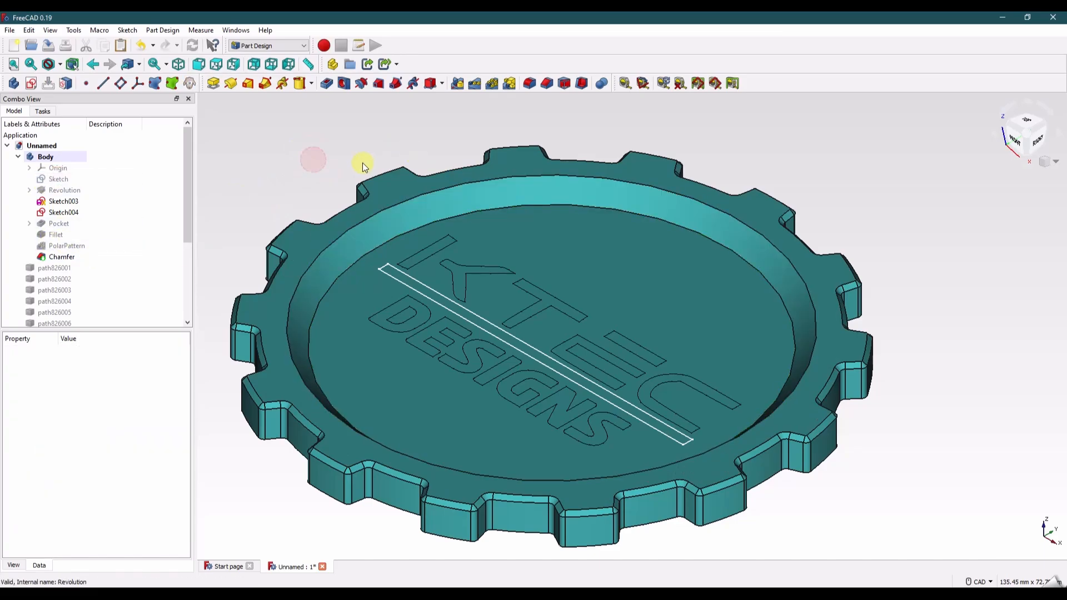
Step: Fillet the lower and upper circular edges of the rim's inner wall with a 1 mm radius
{"action": "left_click", "coordinate": [469, 219]}
{"action": "left_click", "coordinate": [470, 213]}
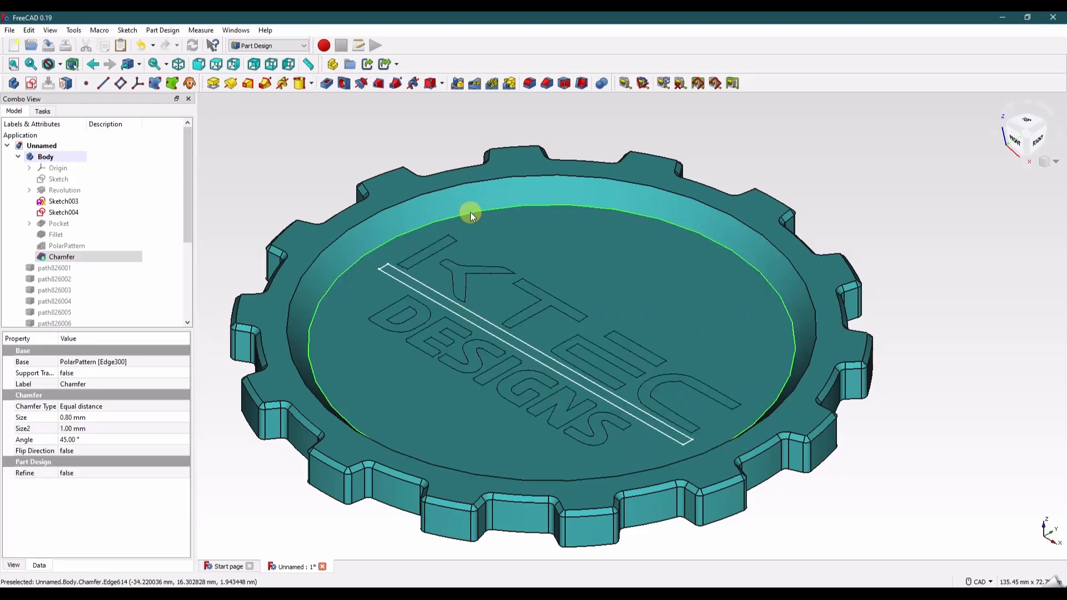
{"action": "left_click", "coordinate": [529, 83]}
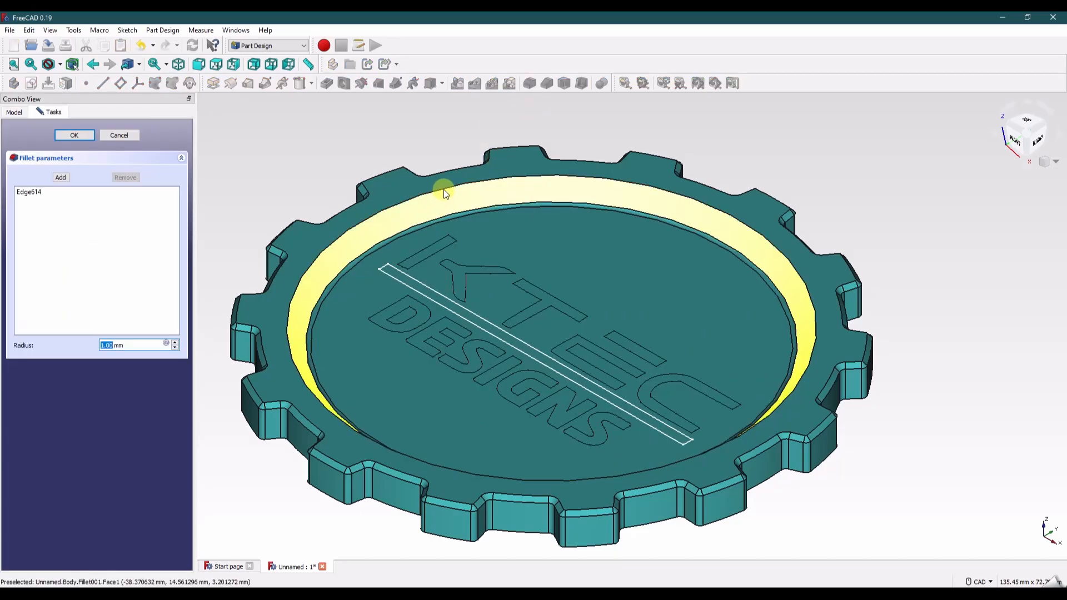
{"action": "left_click", "coordinate": [445, 192]}
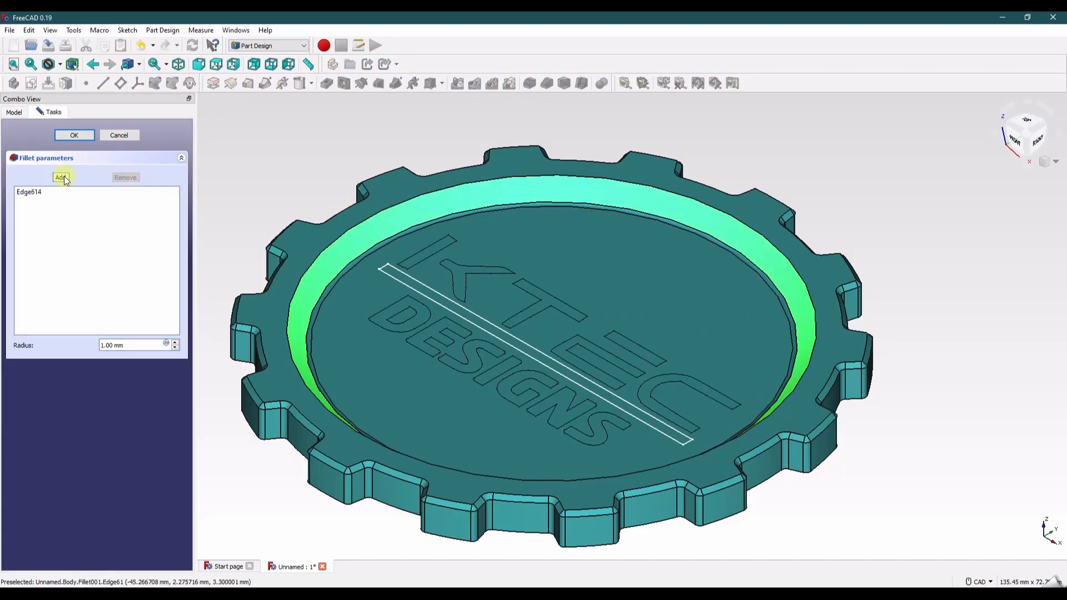
{"action": "left_click", "coordinate": [61, 177]}
{"action": "left_click", "coordinate": [432, 191]}
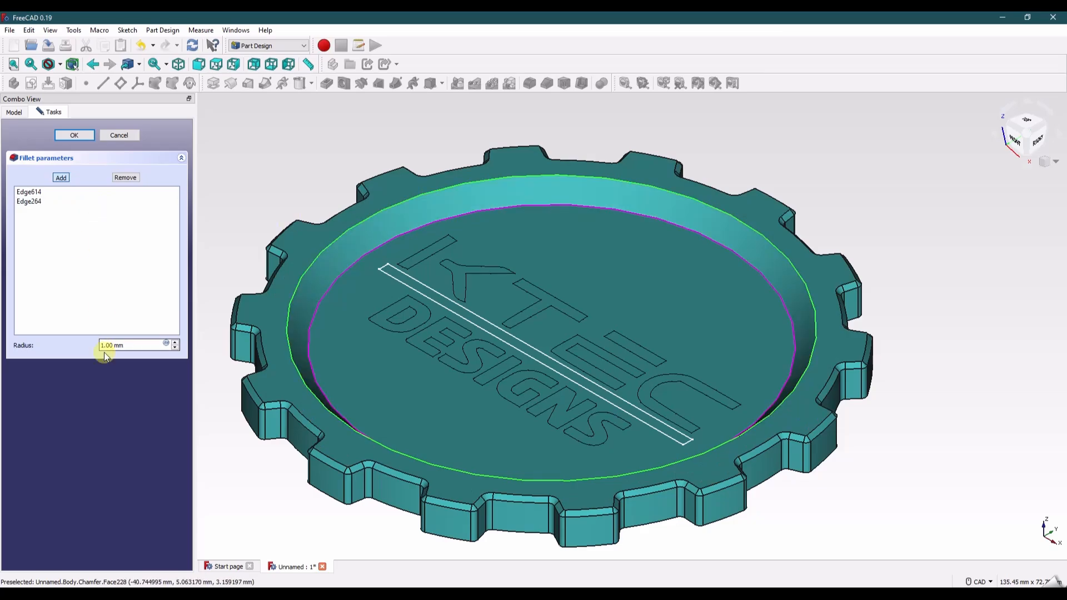
{"action": "left_click", "coordinate": [74, 135]}
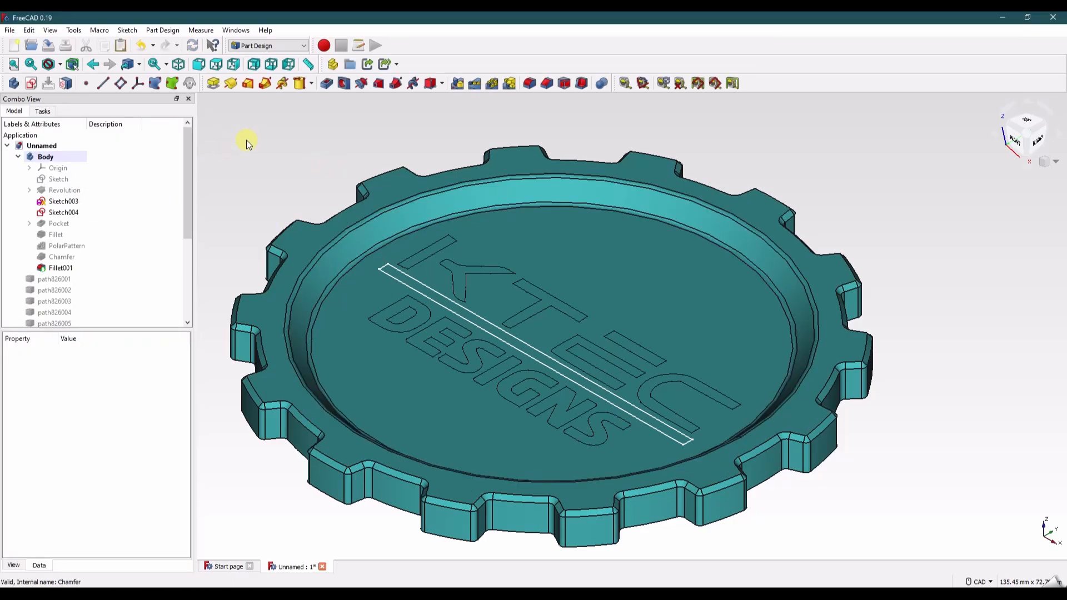
Step: Cut the KTEC DESIGNS lettering sketch into the plate's floor as a 0.5 mm deep pocket
{"action": "left_click", "coordinate": [64, 202]}
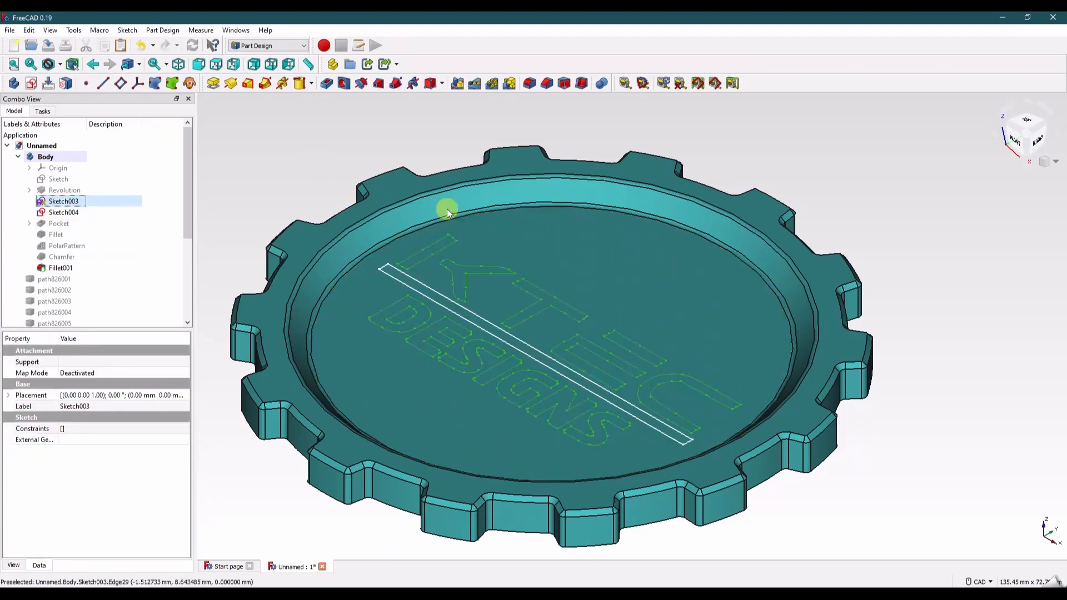
{"action": "left_click", "coordinate": [327, 84]}
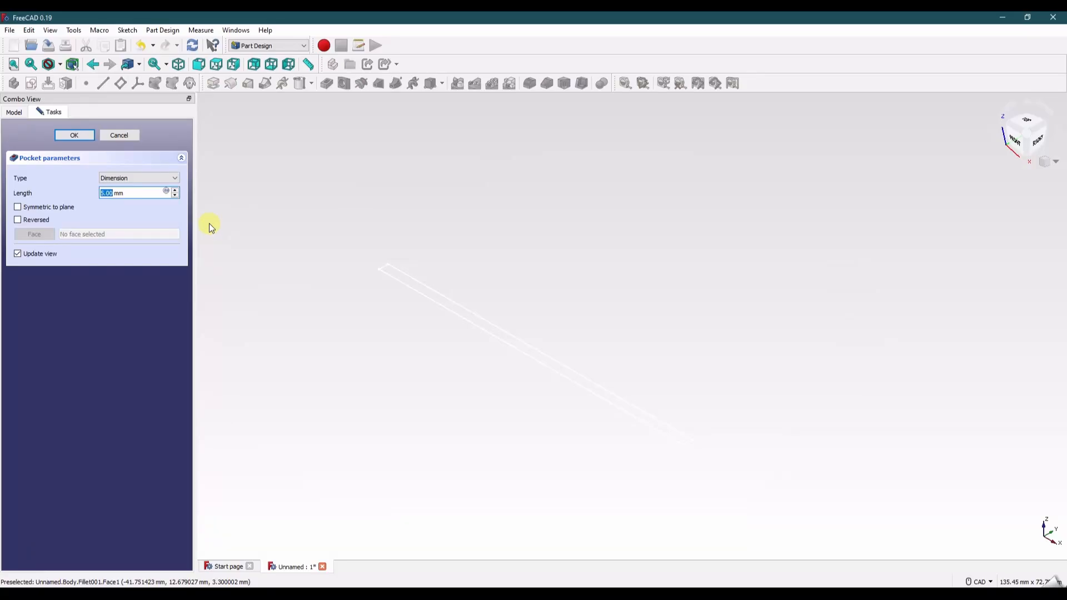
{"action": "left_click_drag", "start_coordinate": [132, 193], "coordinate": [86, 194]}
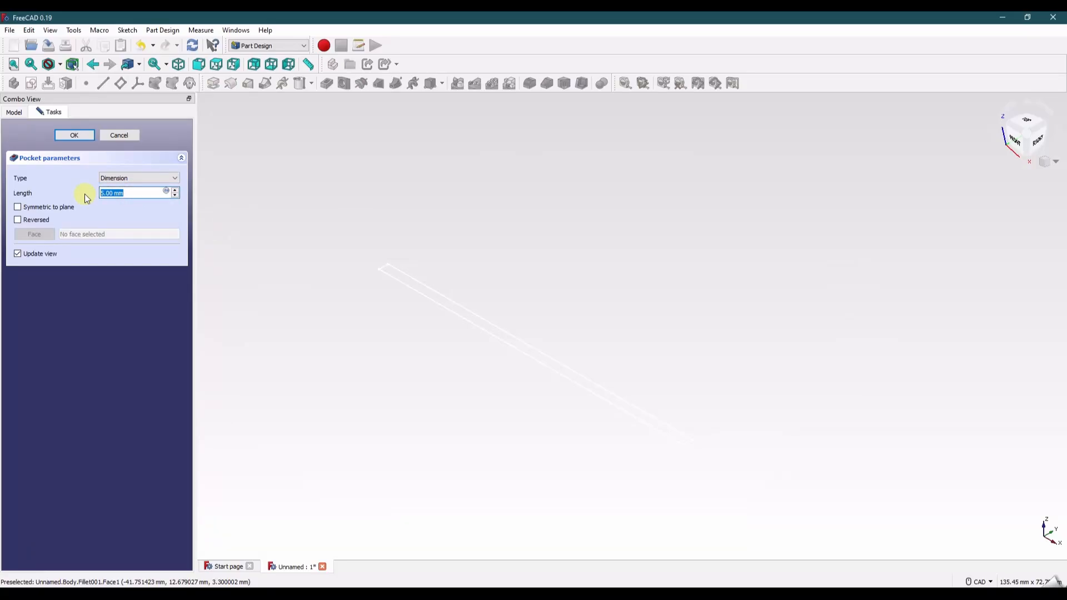
{"action": "type", "text": "0.5"}
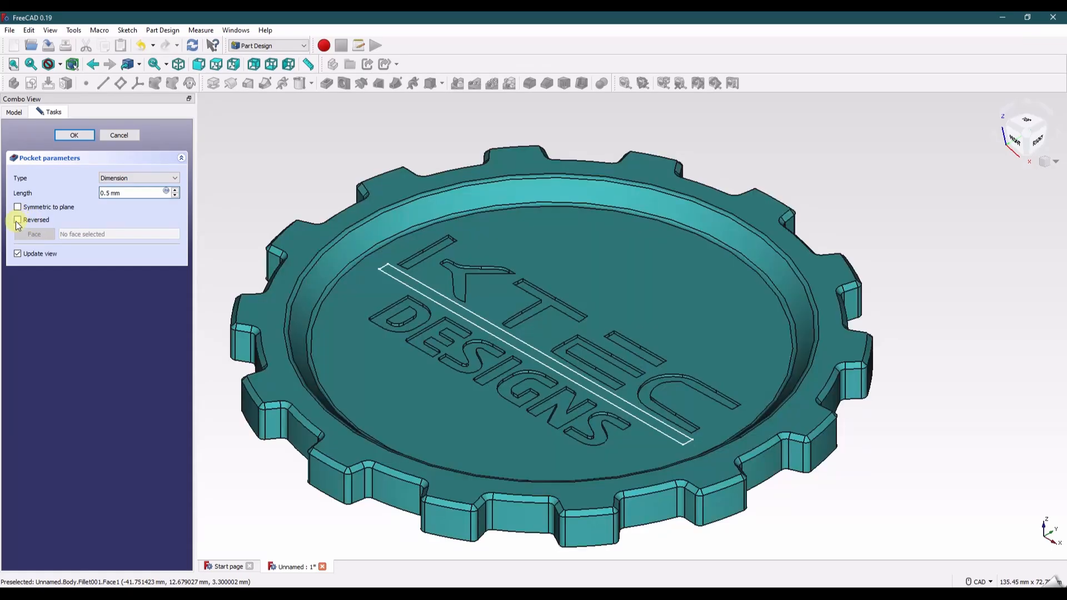
{"action": "left_click", "coordinate": [17, 223]}
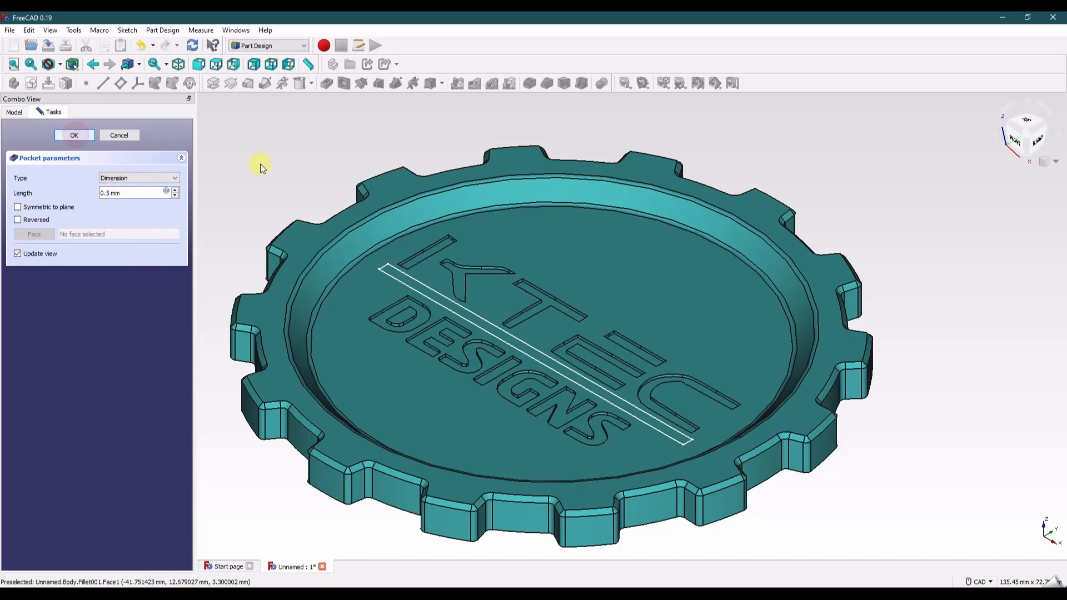
{"action": "left_click", "coordinate": [74, 135]}
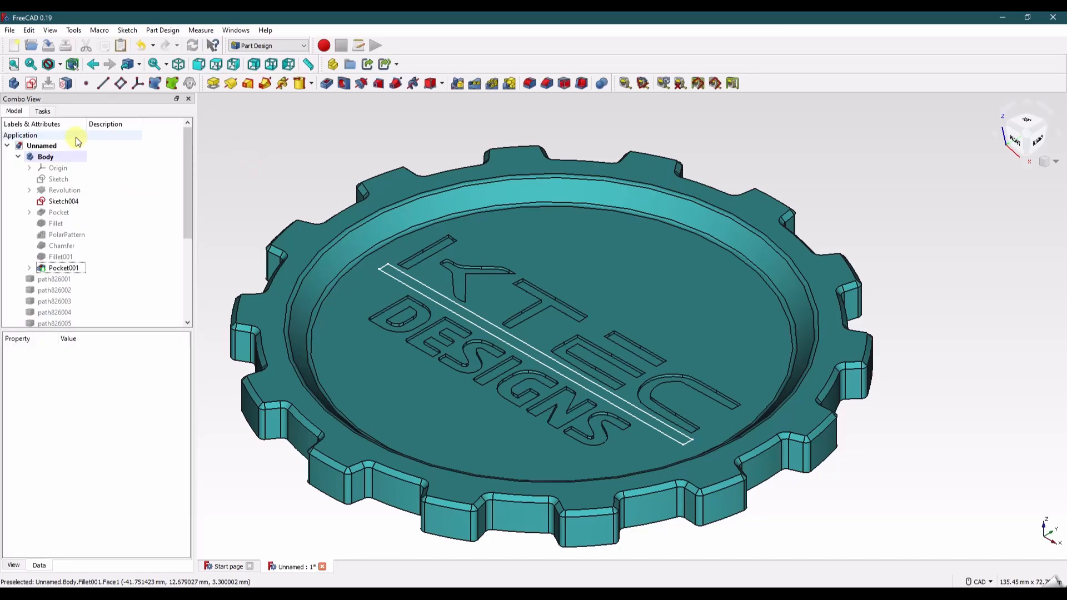
Step: Cut the divider bar sketch into the plate's floor as a 0.5 mm deep pocket
{"action": "left_click", "coordinate": [54, 201]}
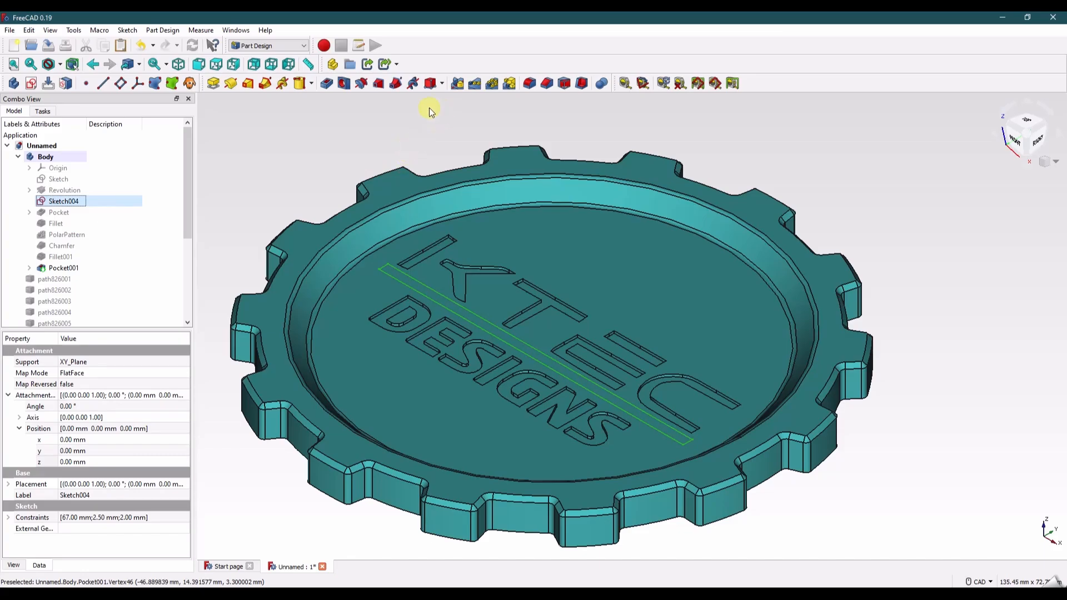
{"action": "left_click", "coordinate": [326, 84]}
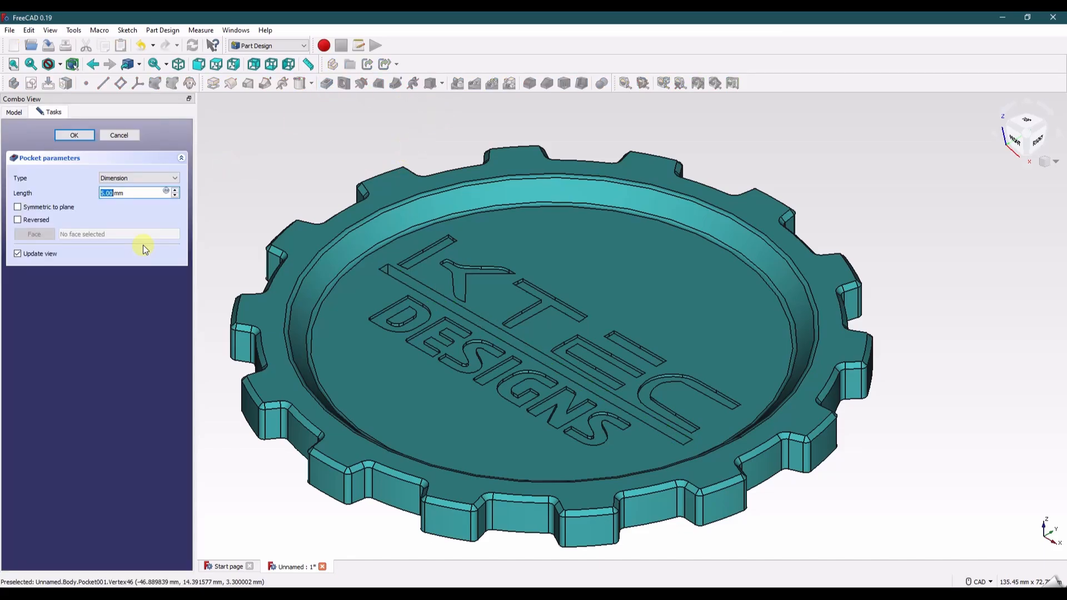
{"action": "type", "text": "0.5"}
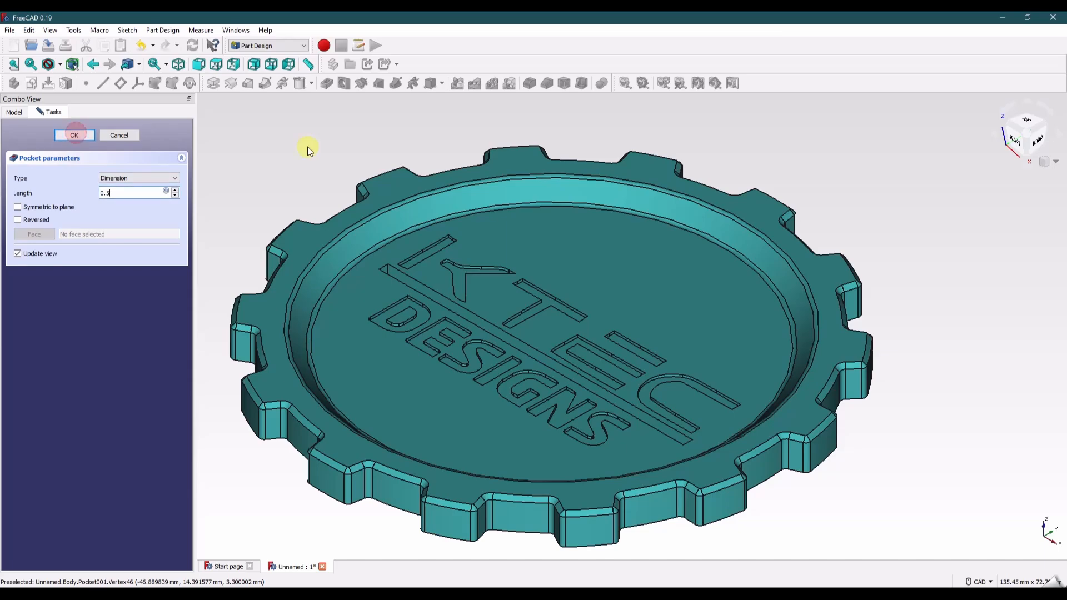
{"action": "left_click", "coordinate": [272, 165]}
{"action": "left_click", "coordinate": [74, 135]}
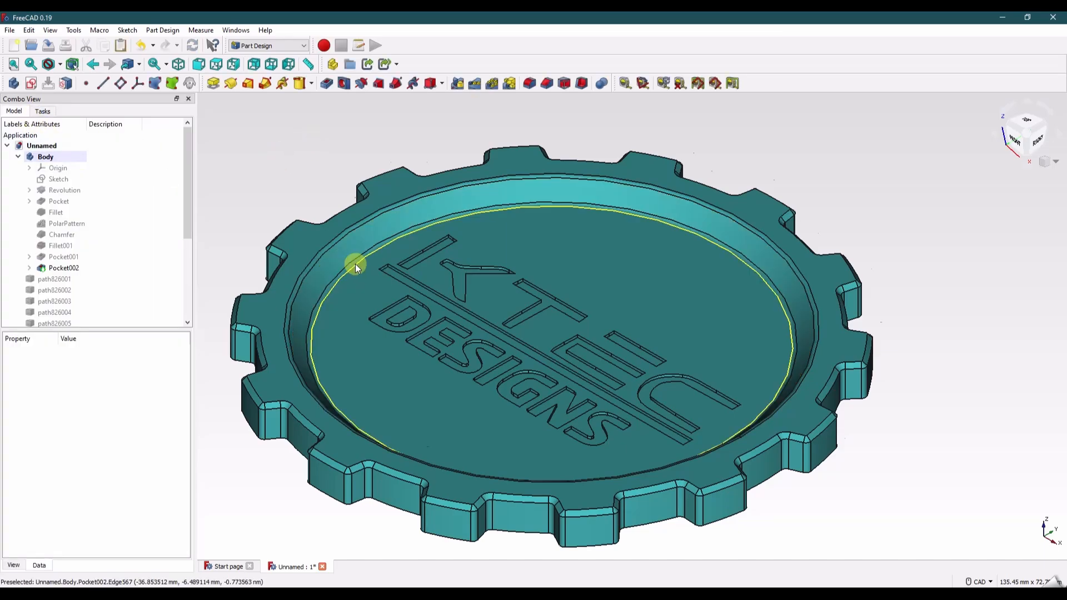
{"action": "middle_click_drag", "start_coordinate": [386, 332], "coordinate": [418, 310]}
{"action": "scroll", "coordinate": [478, 249], "scroll_direction": "up", "scroll_amount": 4}
{"action": "scroll", "coordinate": [478, 249], "scroll_direction": "down", "scroll_amount": 4}
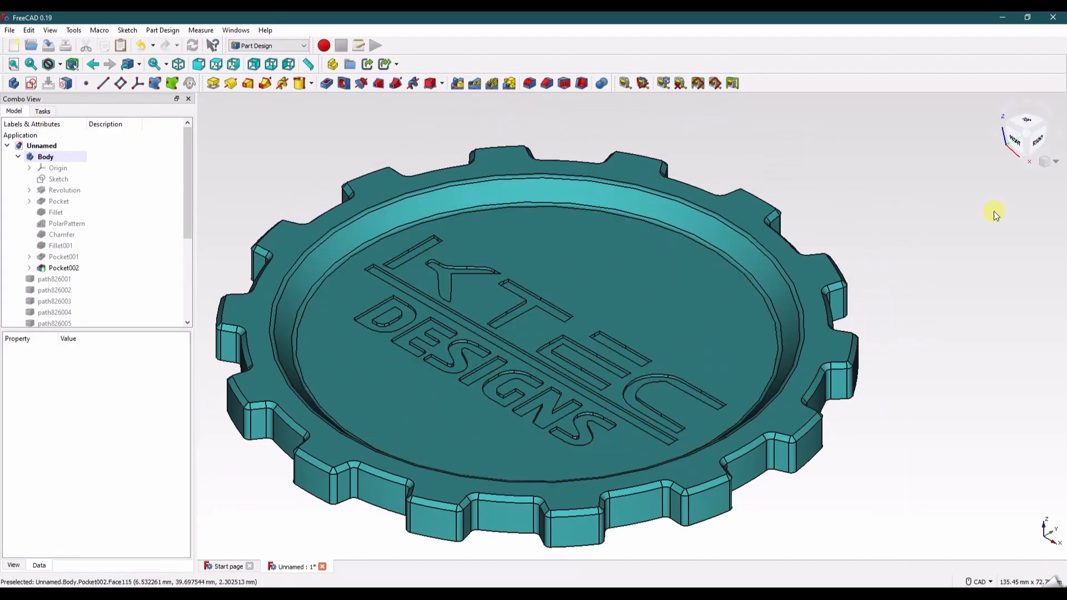
{"action": "key", "text": "2"}
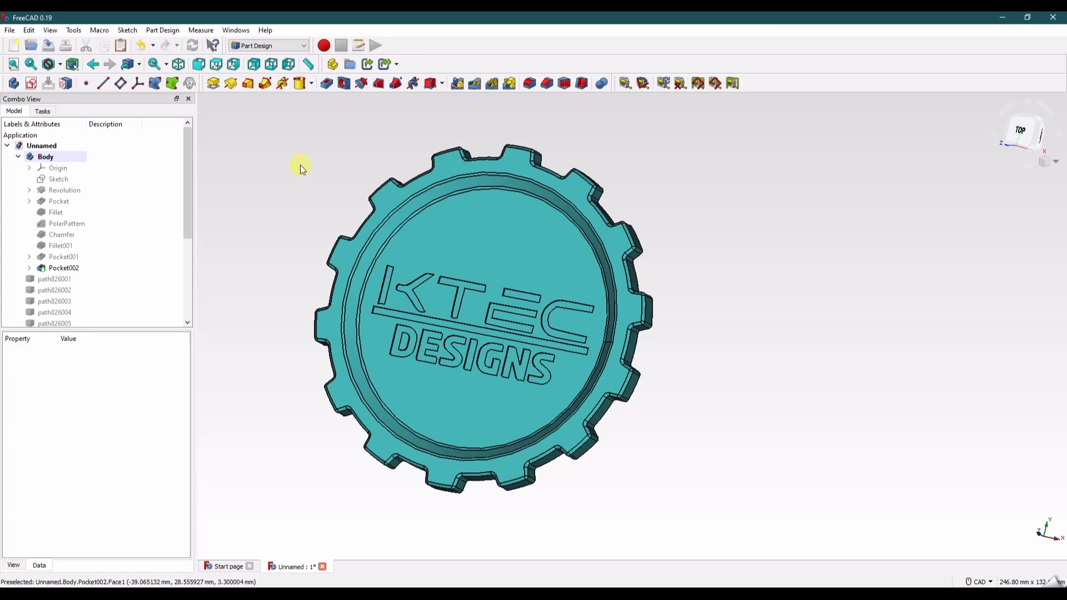